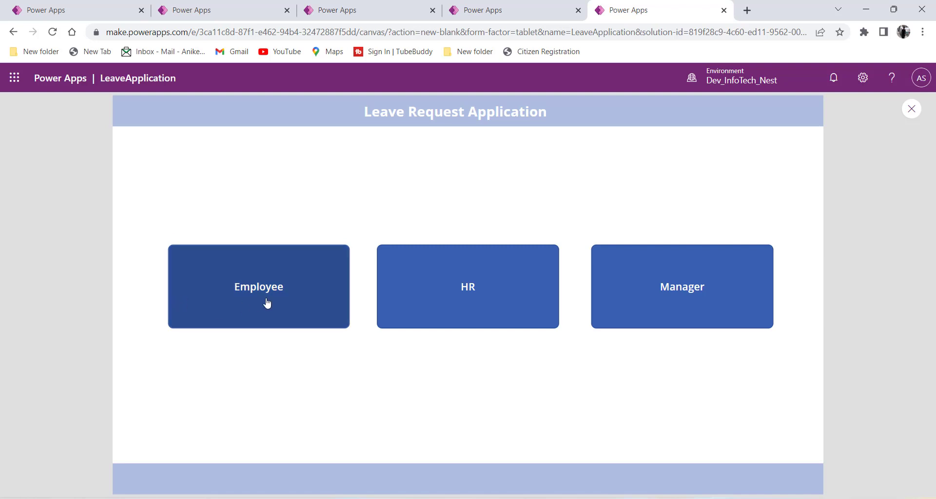
Step: Preview the Employee screen and compare it with the reference Leave Request App's request table and buttons
left_click(268, 303)
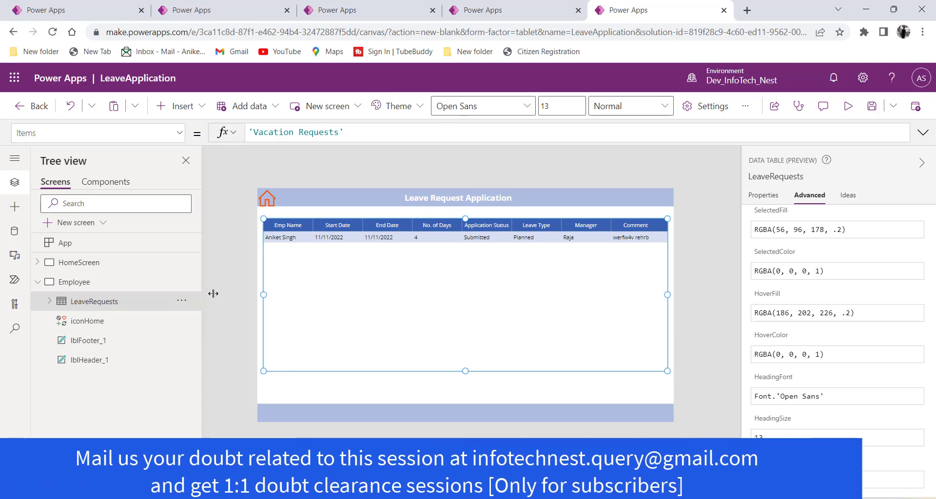
left_click(477, 10)
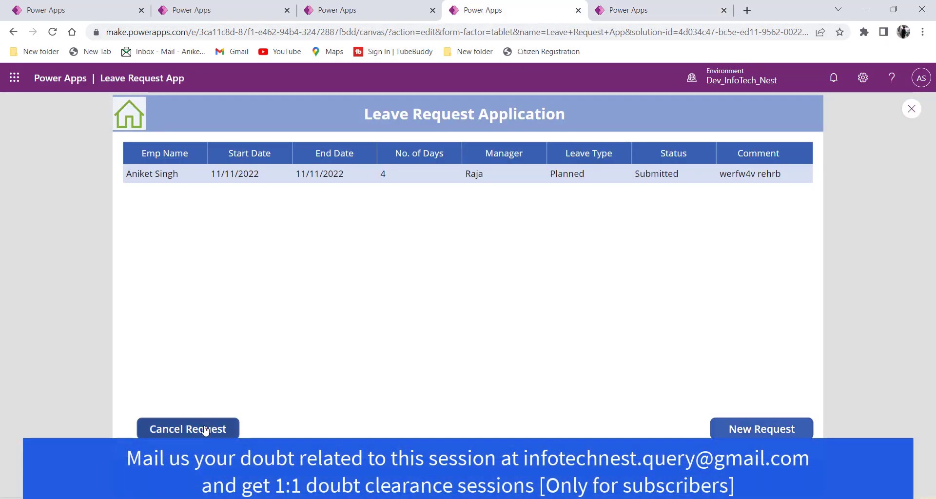
left_click(650, 9)
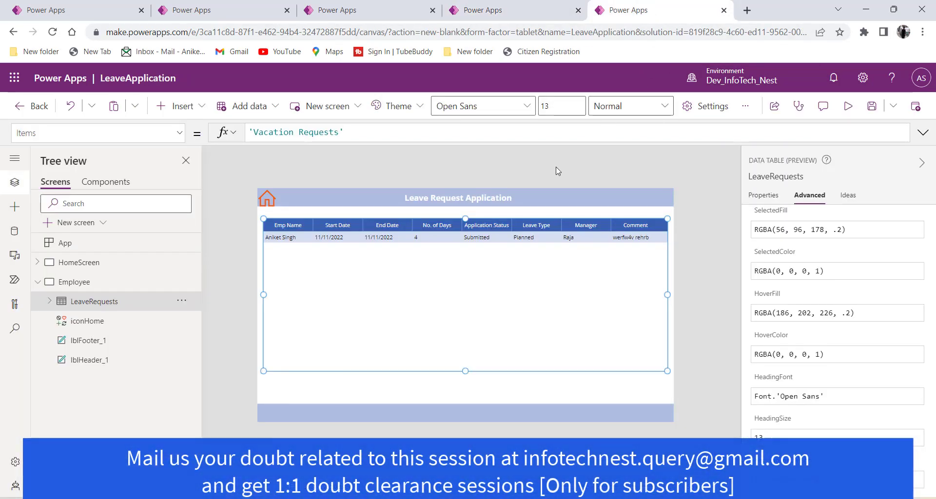
Step: Insert a button on the Employee screen and place it below the data table at about X 1086, Y 621
left_click(78, 284)
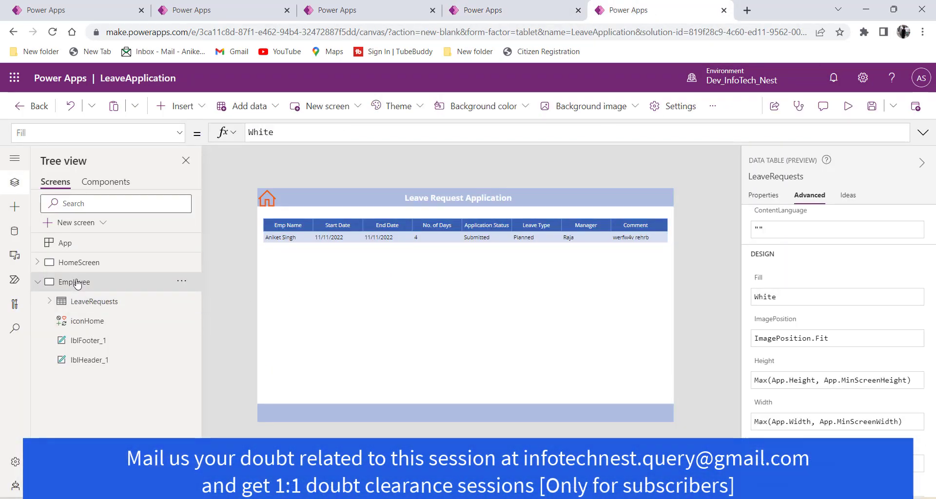
left_click(178, 105)
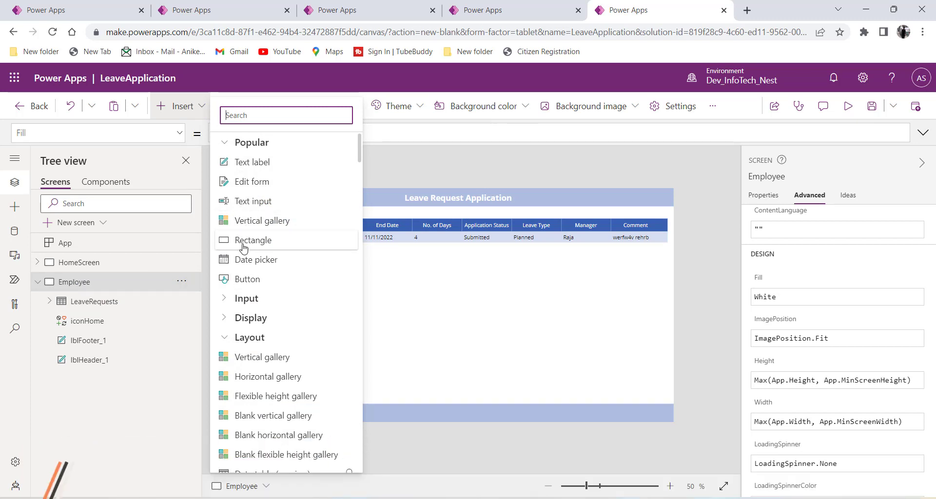
left_click(247, 283)
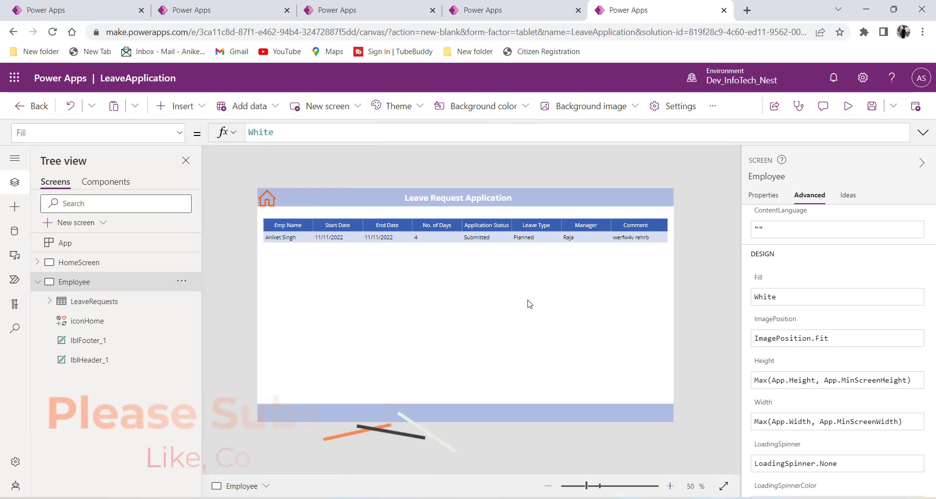
left_click_drag(304, 208, 622, 385)
Step: Set the new button's text to "New Request" and resize it to 236 by 50
scroll(775, 244, "up", 5)
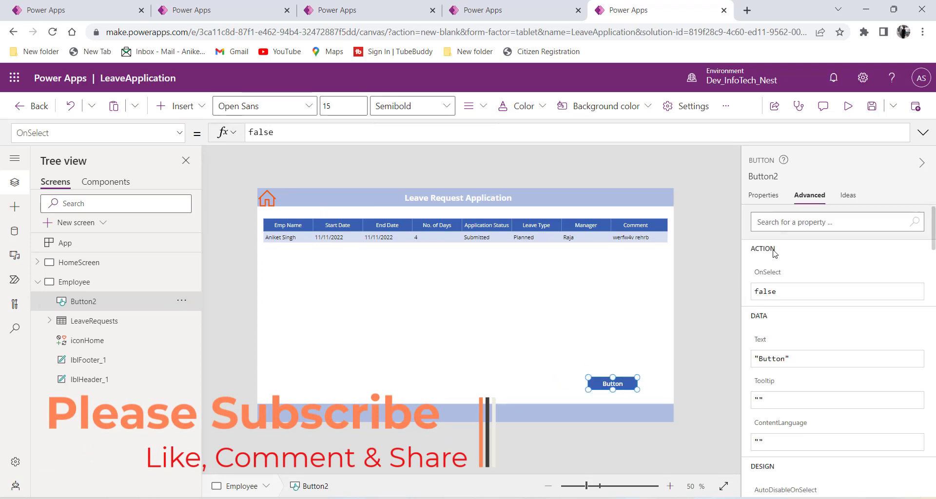
left_click(777, 200)
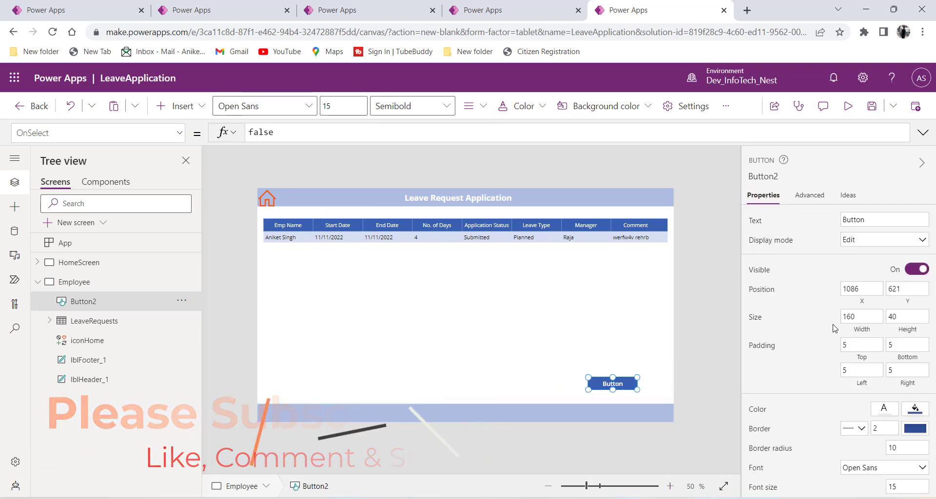
double_click(873, 222)
key("BackSpace")
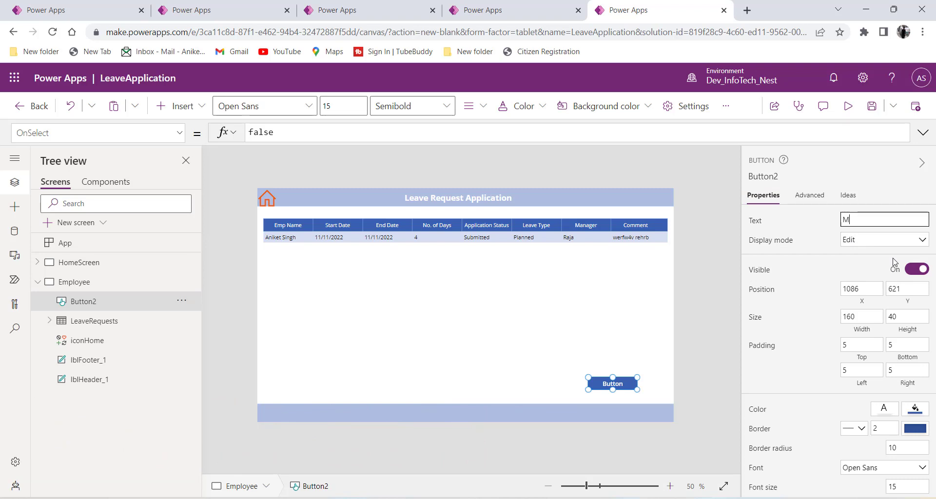
type("New Request")
Step: Rename the New Request button control as btnNewRequest
left_click(181, 301)
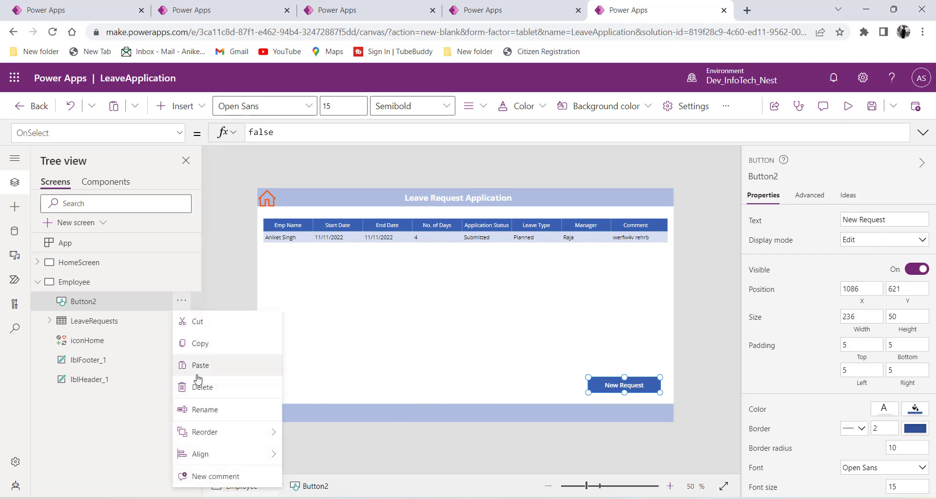
left_click(195, 350)
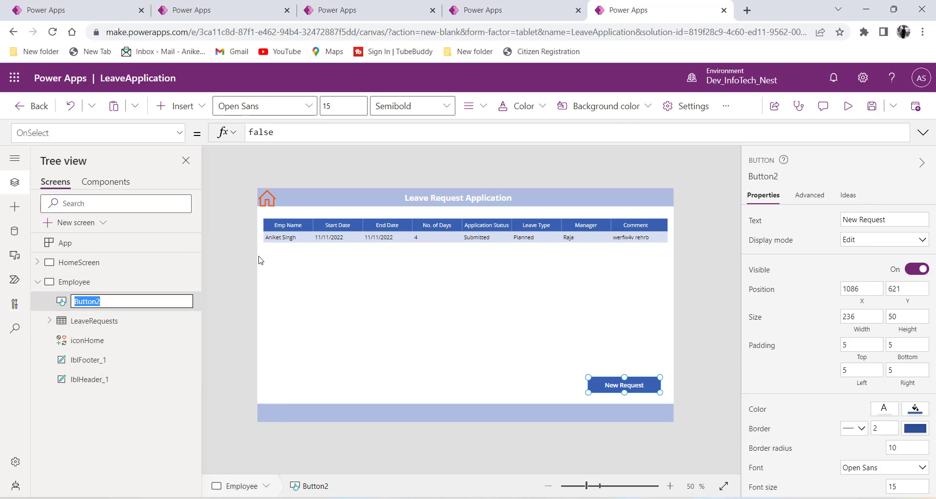
type("bt")
type("nNewRequest")
left_click(86, 302)
type("New")
key("Return")
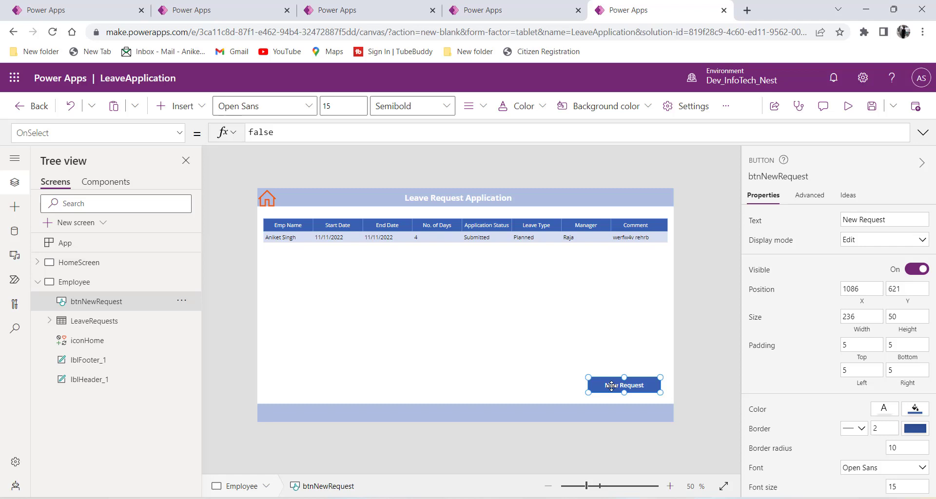
Step: Duplicate the New Request button, place the copy at X 40, Y 621, and change its text to "Cancel Request"
key("ctrl+c")
key("ctrl+v")
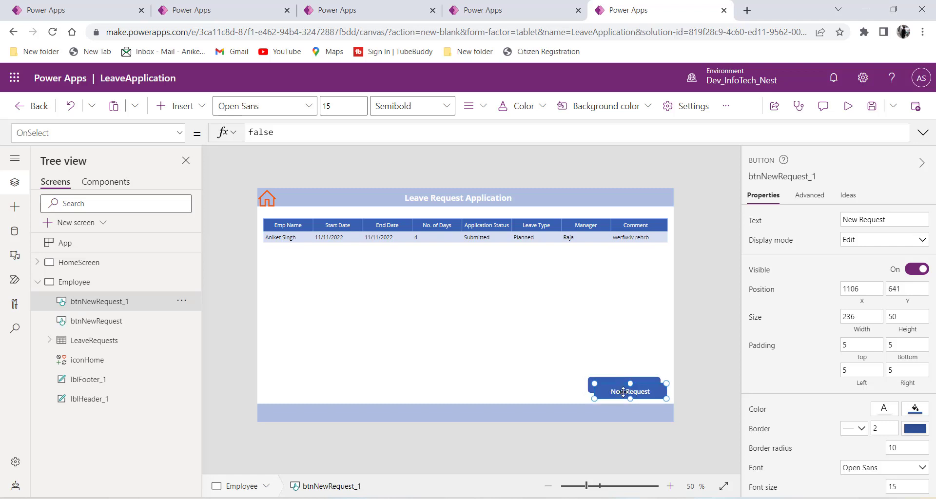
left_click_drag(631, 392, 299, 386)
double_click(850, 220)
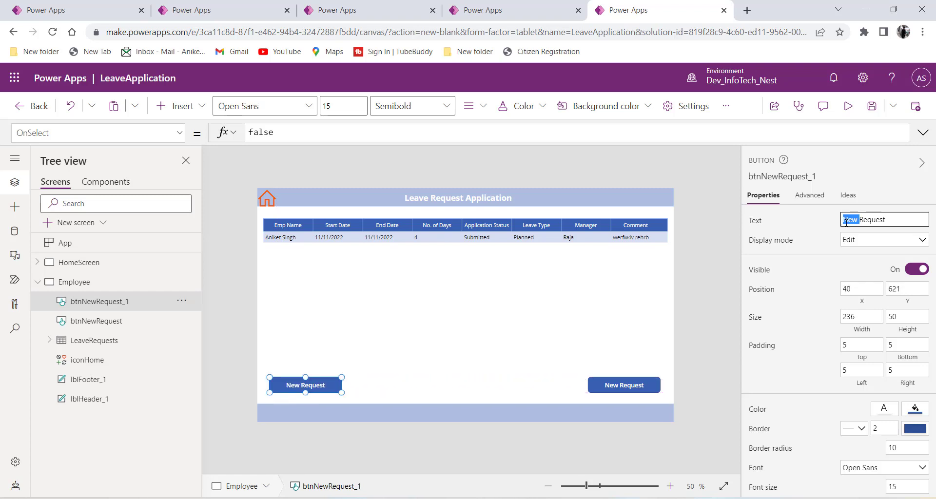
type("Cancel")
Step: Rename the copied button control as btnCancelRequest and preview the Employee screen
left_click(181, 300)
left_click(205, 410)
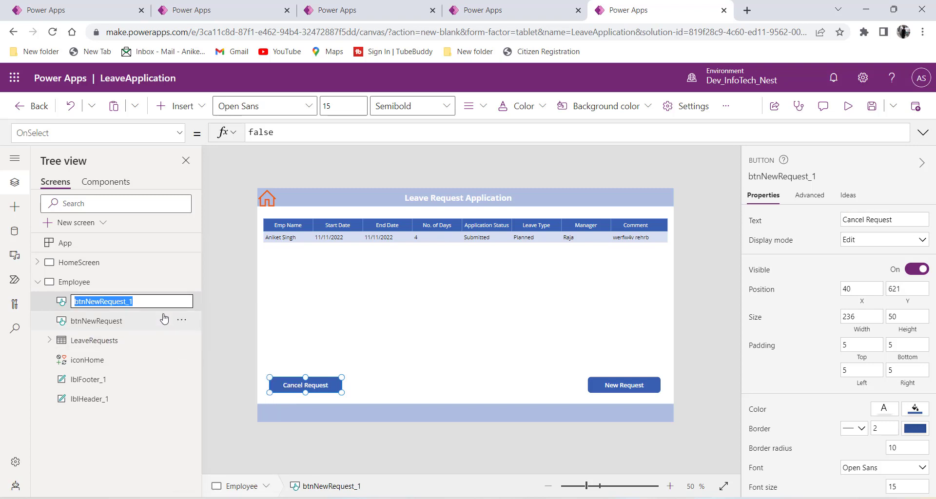
type("btnCancelRequest")
key("Return")
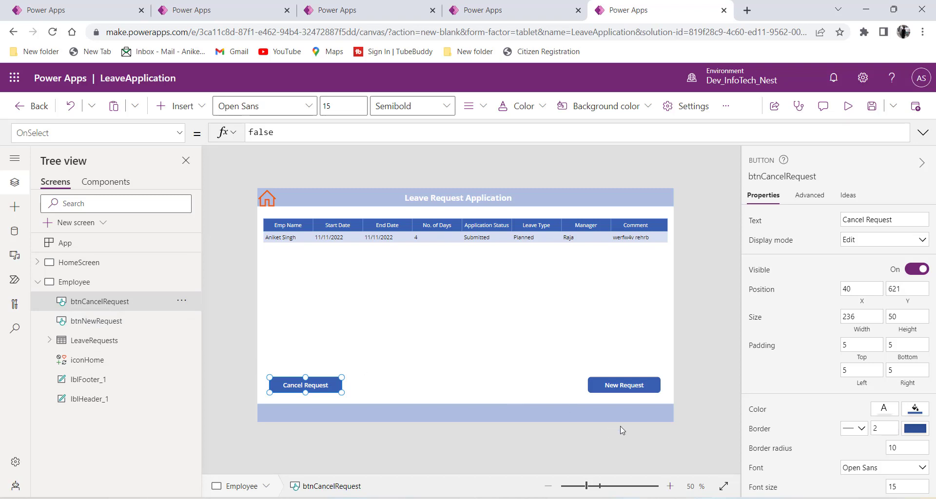
left_click(849, 106)
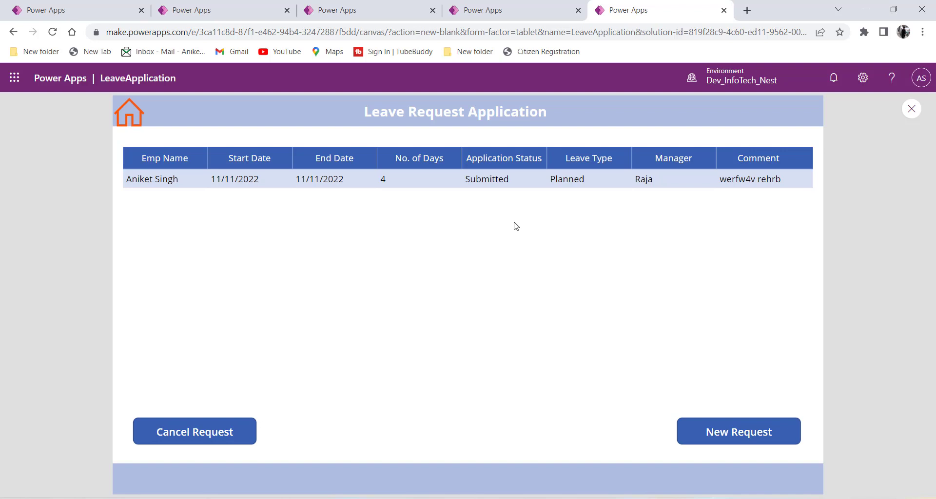
left_click(912, 109)
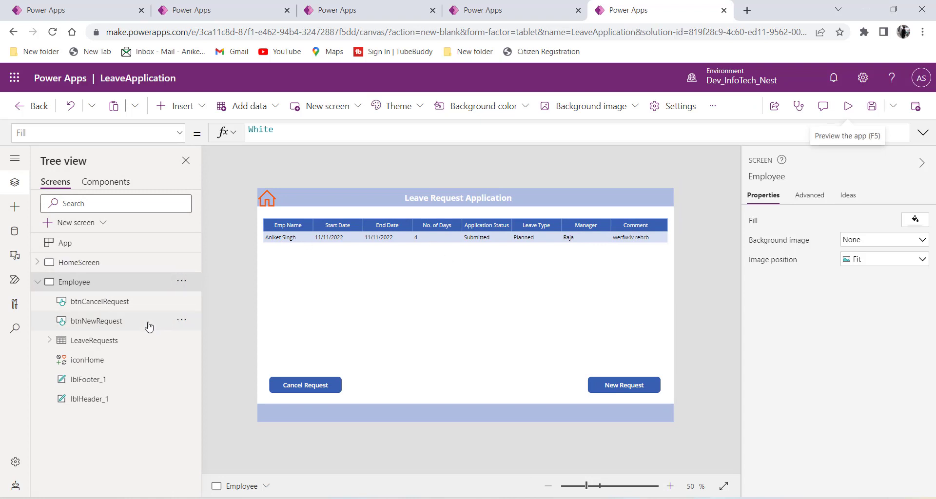
Step: Set the Visible property of the LeaveRequests data table to false
left_click(131, 340)
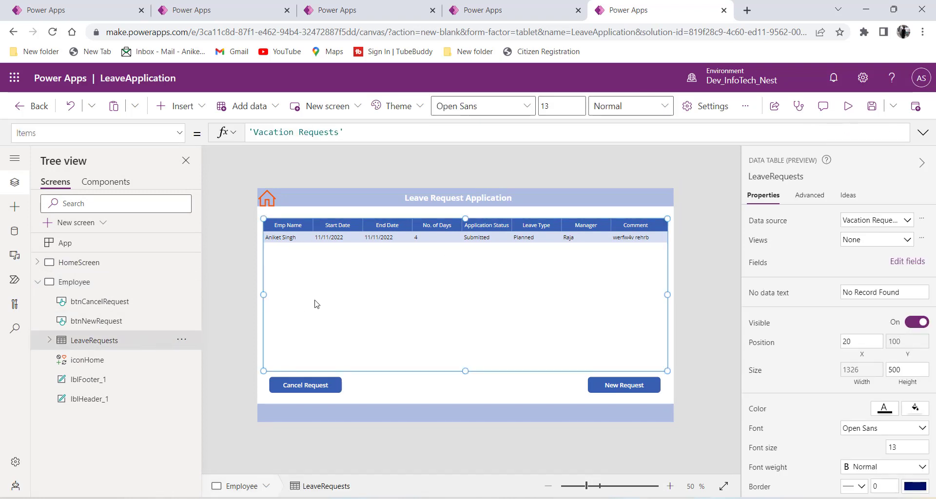
scroll(773, 301, "down", 3)
scroll(773, 307, "up", 3)
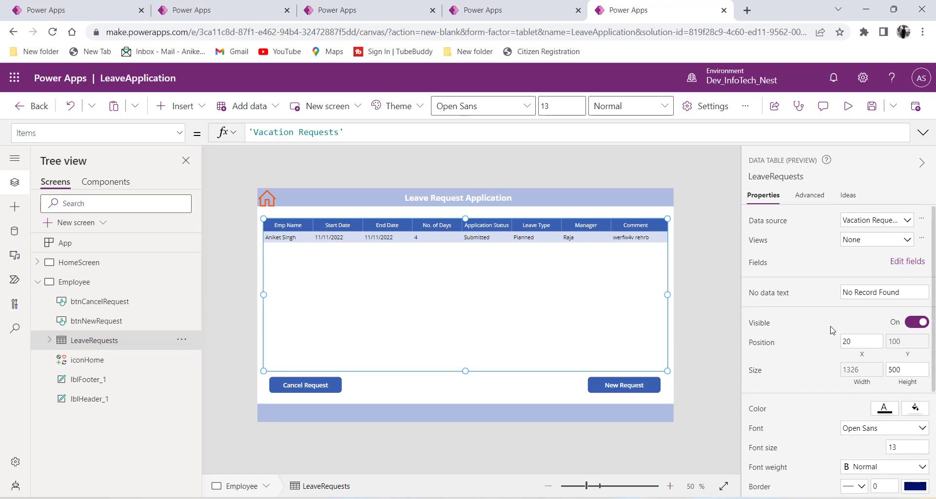
left_click(761, 324)
left_click(295, 136)
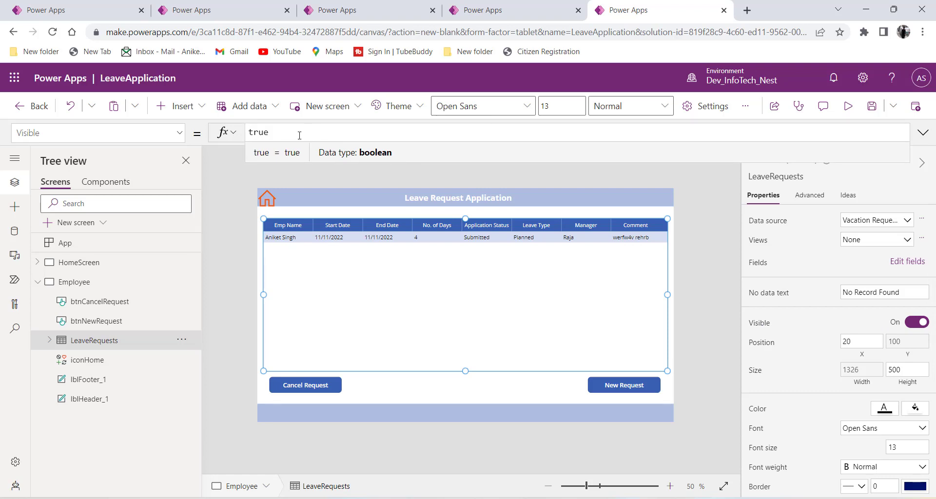
left_click_drag(295, 137, 254, 129)
type("false")
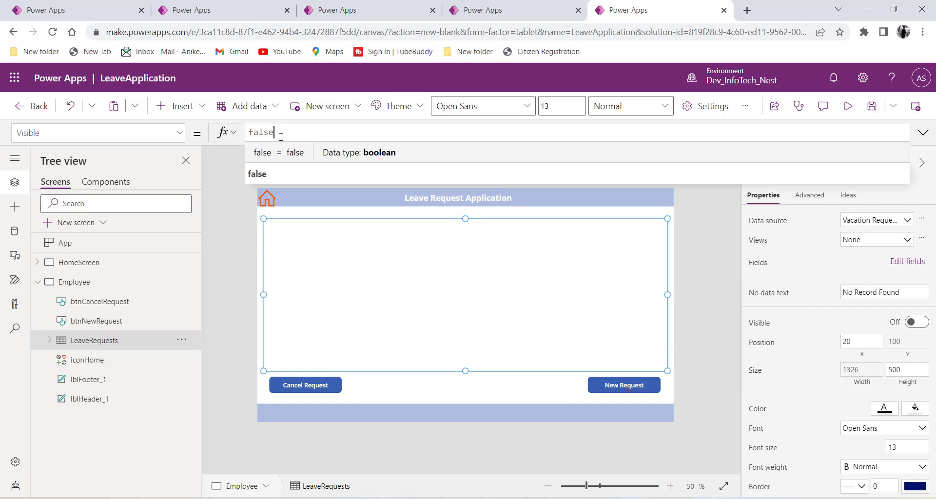
Step: Set the LeaveRequests table's Visible formula to the variable varLeaveRequestVisibility
left_click_drag(274, 138, 249, 133)
double_click(271, 132)
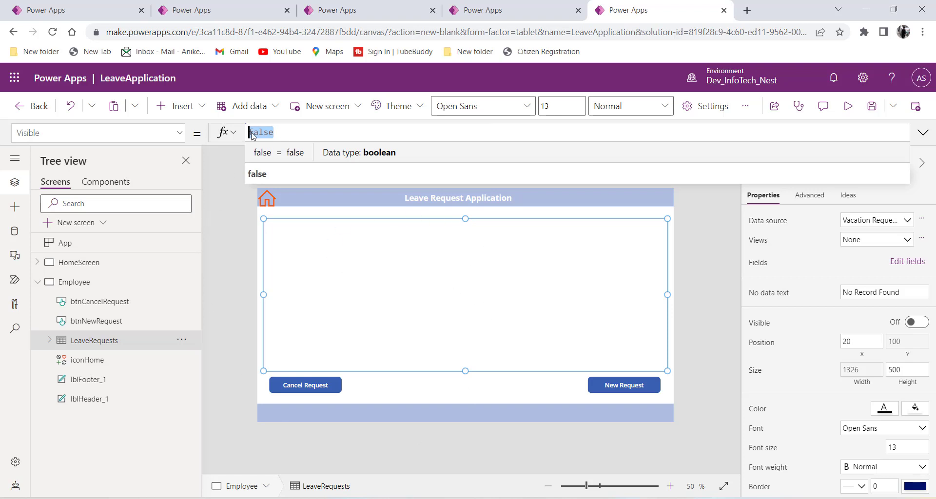
type("varLeave")
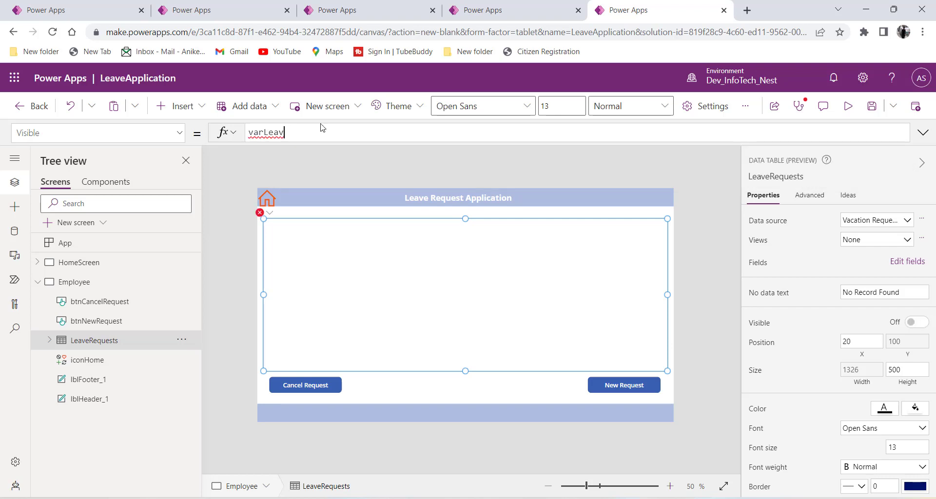
key("BackSpace")
key("BackSpace")
key("BackSpace")
key("BackSpace")
key("BackSpace")
key("BackSpace")
key("BackSpace")
key("BackSpace")
type("var")
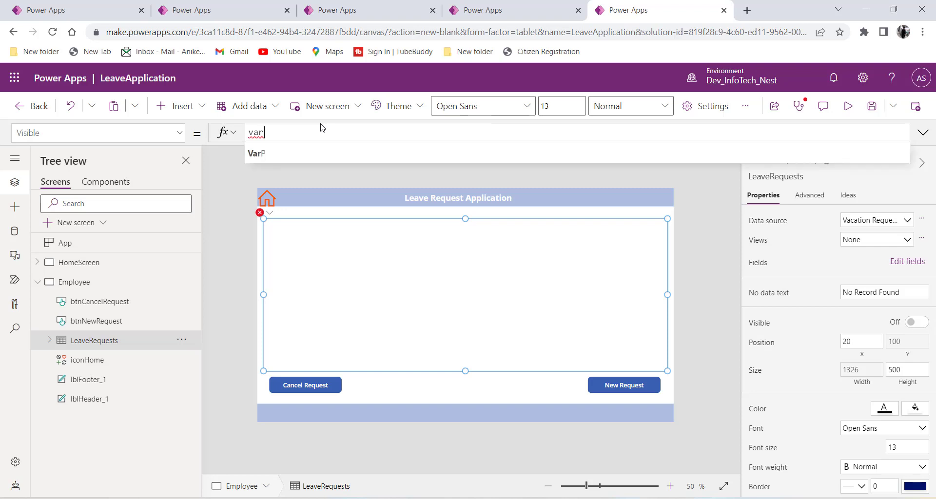
type("Leave")
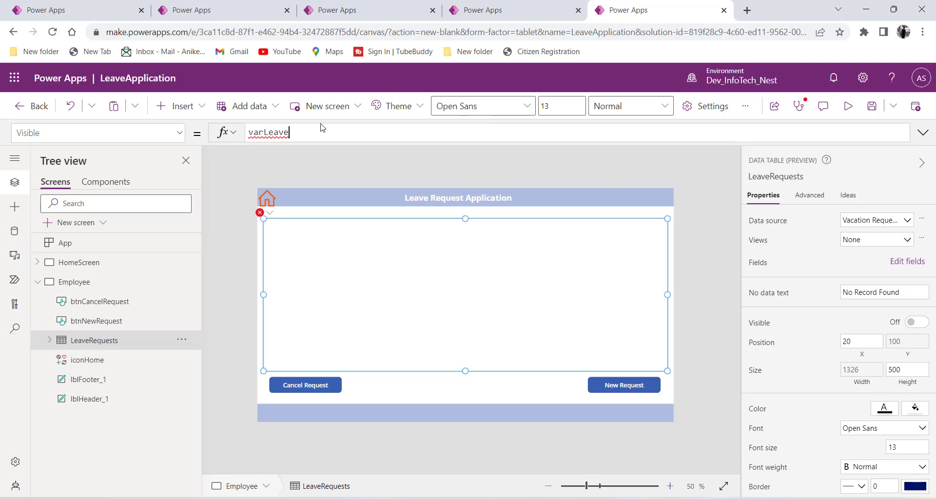
type("RequestVisibility")
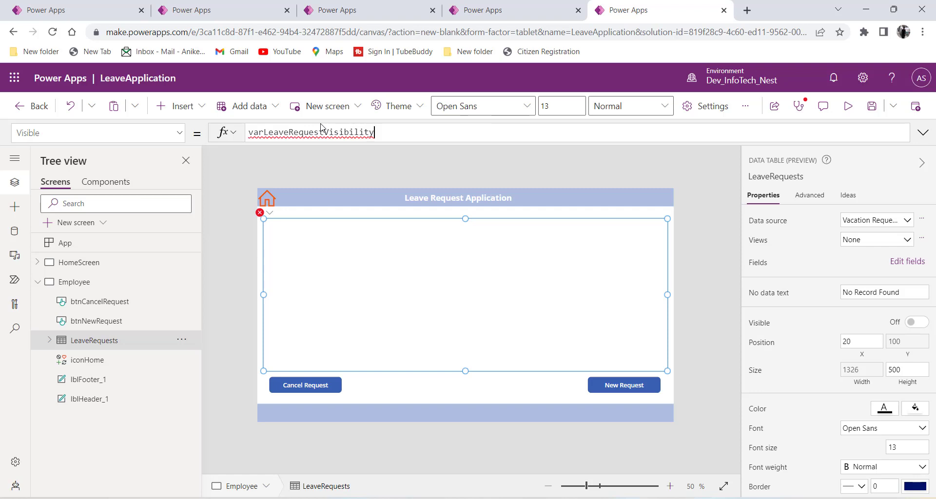
left_click_drag(376, 132, 250, 135)
double_click(253, 136)
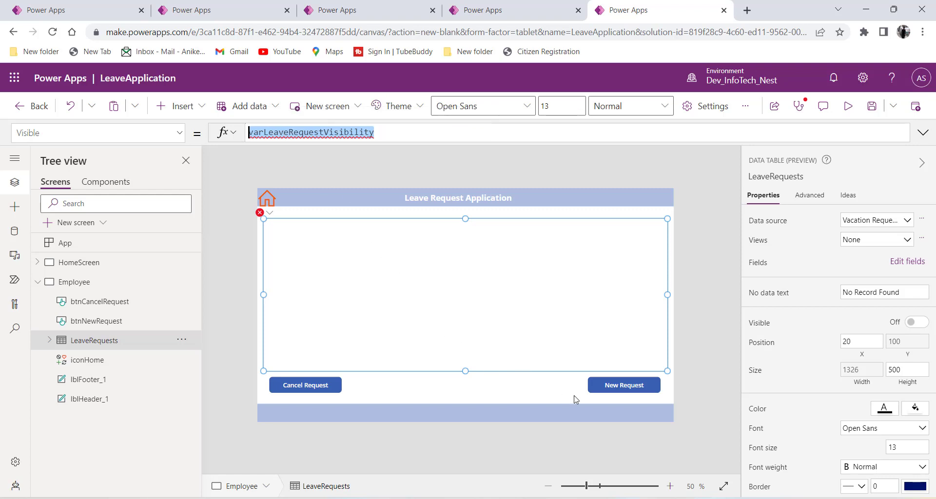
Step: Set the New Request button's OnSelect formula to Set(varLeaveRequestVisibility,false);
left_click(603, 388)
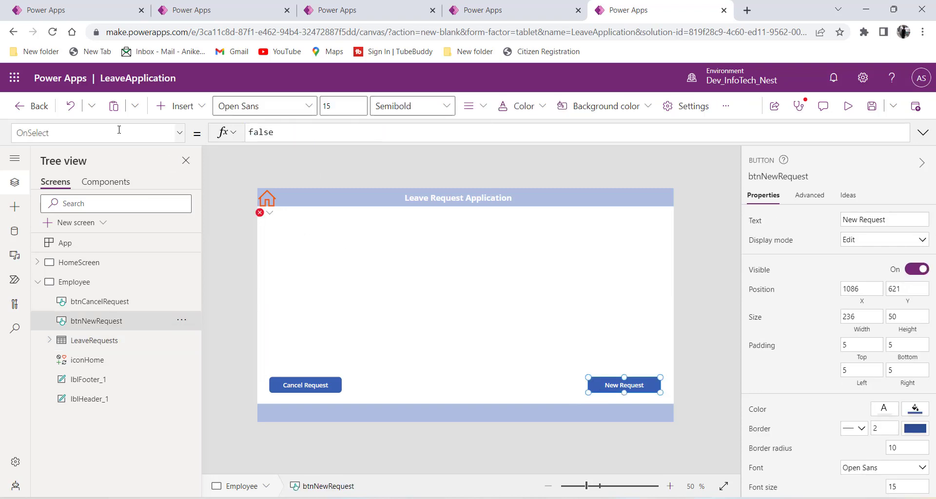
left_click(42, 133)
left_click(274, 134)
left_click_drag(275, 134, 256, 135)
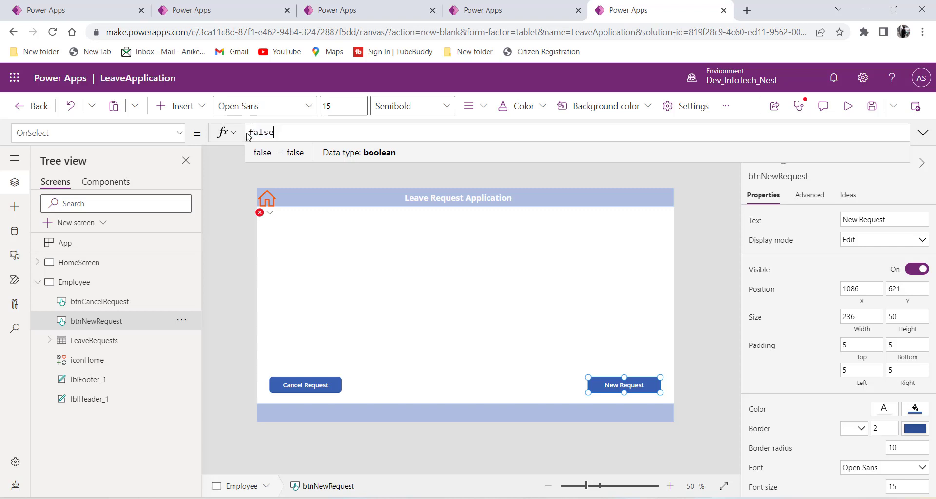
double_click(252, 133)
key("BackSpace")
type("Set(")
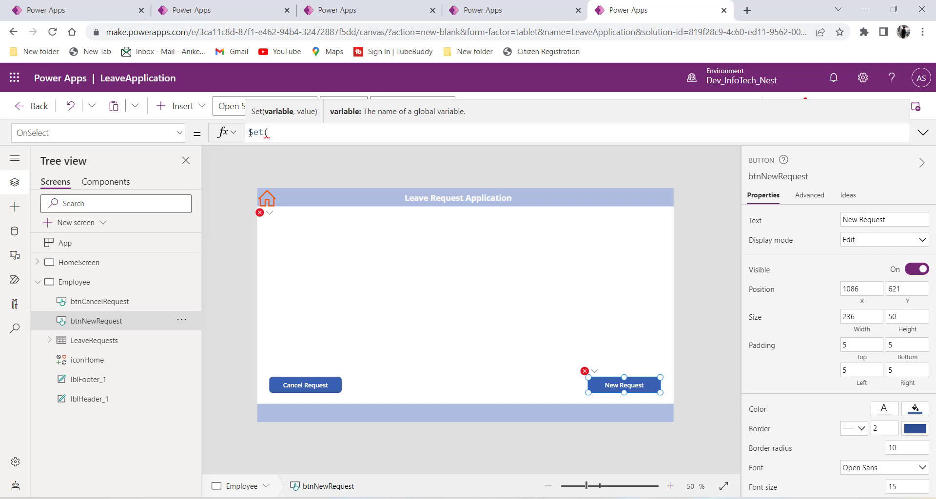
type("var")
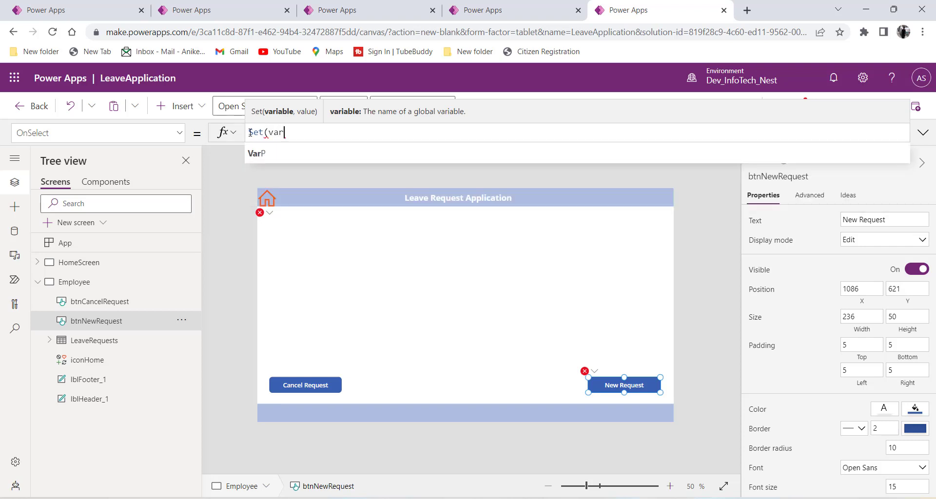
type("LeaveRequestVisibility,f")
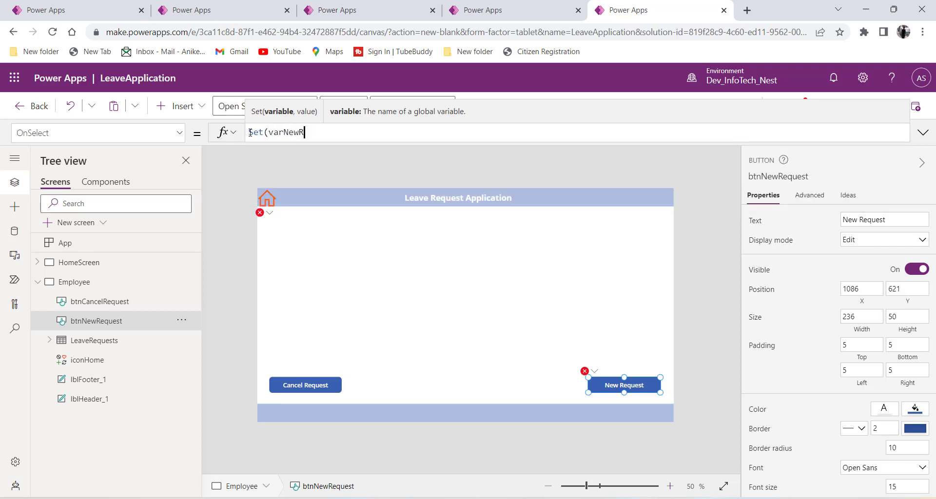
type("alse)")
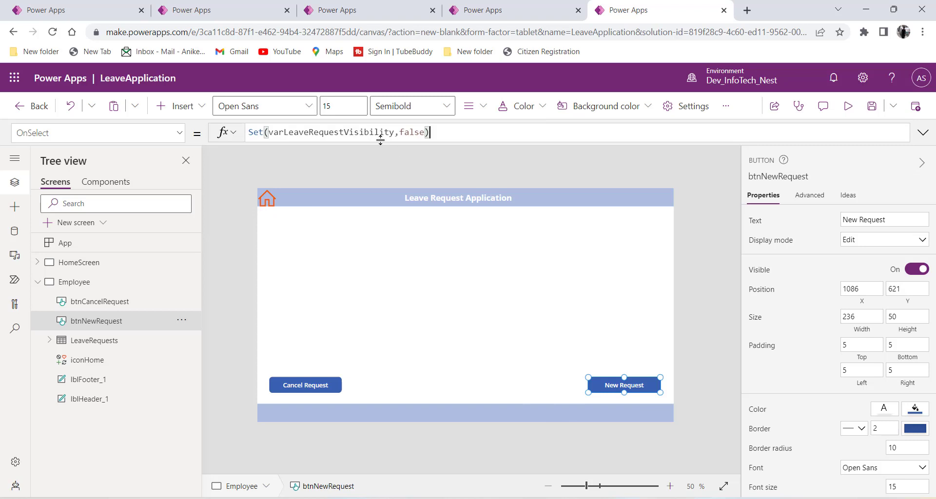
type(";")
Step: Test the Employee button's navigation from HomeScreen to the Employee screen twice
left_click(102, 269)
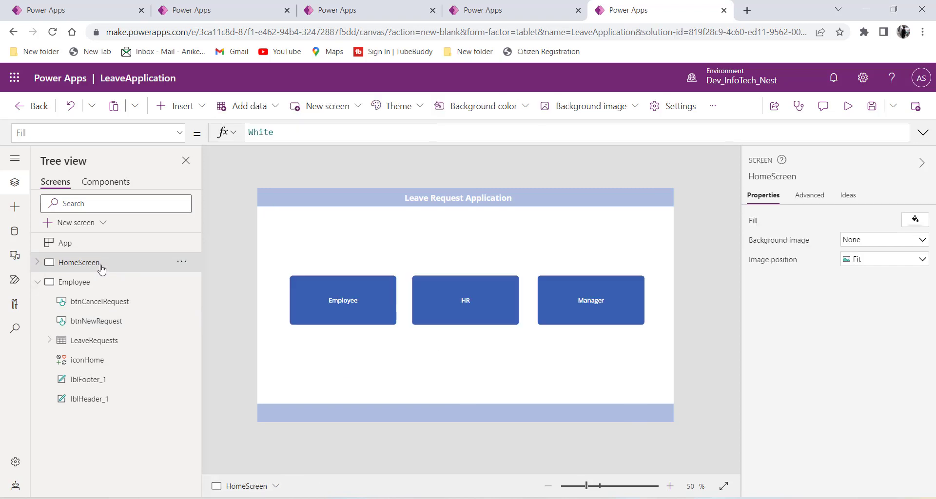
left_click(335, 318, "alt")
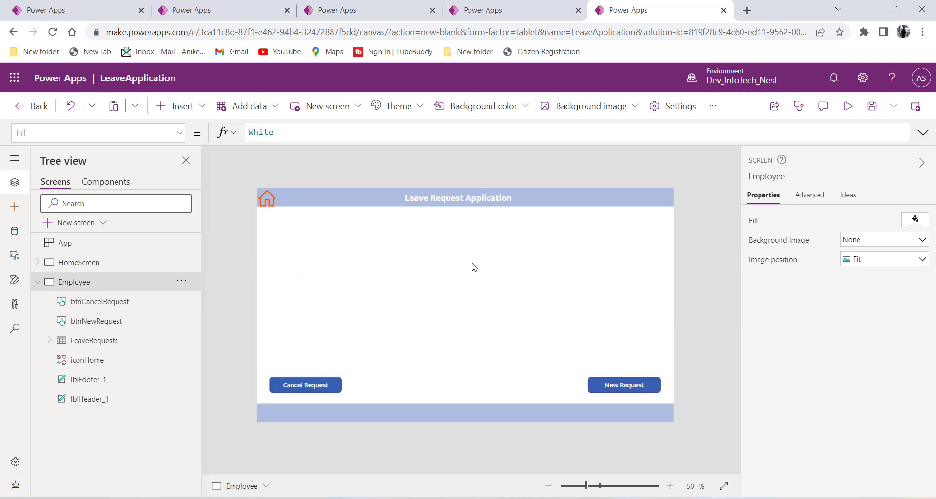
left_click(191, 264)
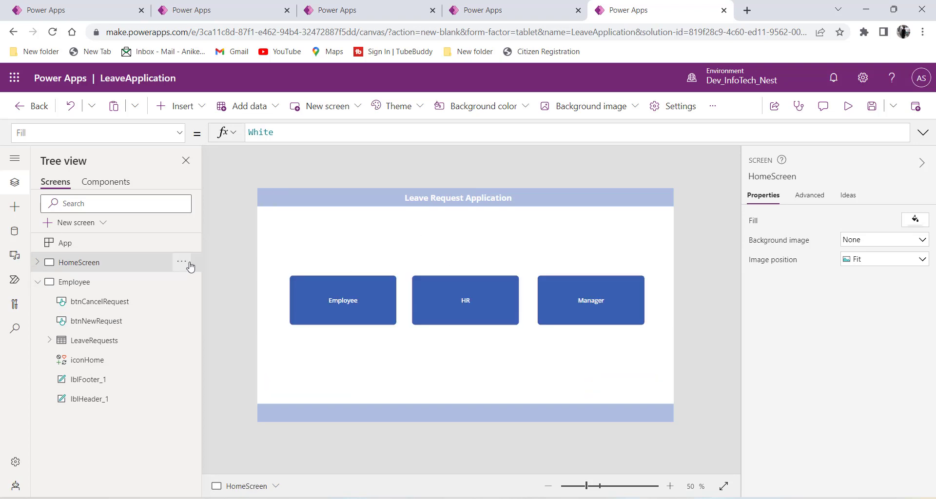
left_click(344, 309, "alt")
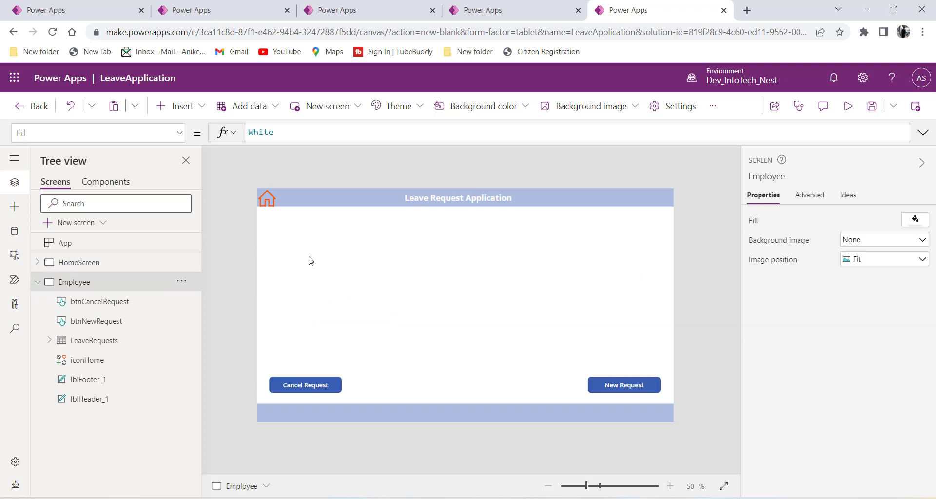
Step: Insert Set(varLeaveRequestVisibility,true); on a new line before Navigate(Employee) in the OnSelect formula of HomeScreen's Employee button
left_click(112, 264)
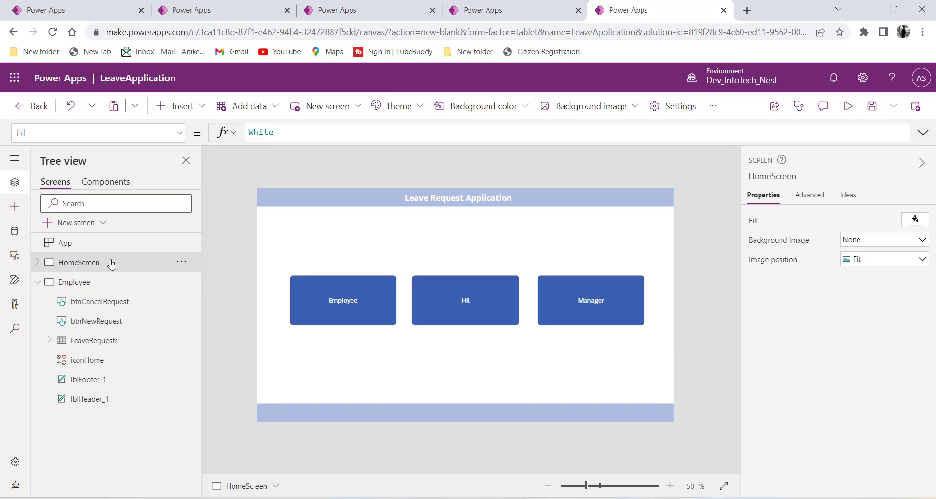
left_click(344, 299)
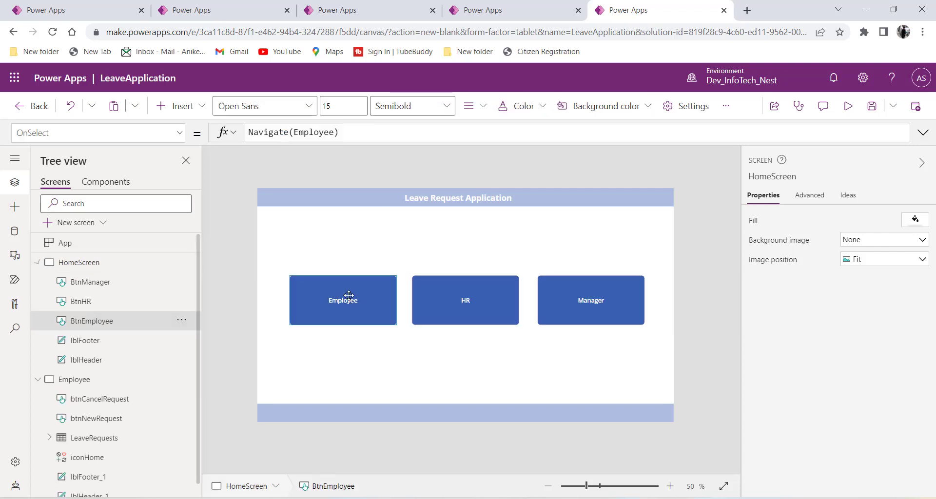
left_click(352, 132)
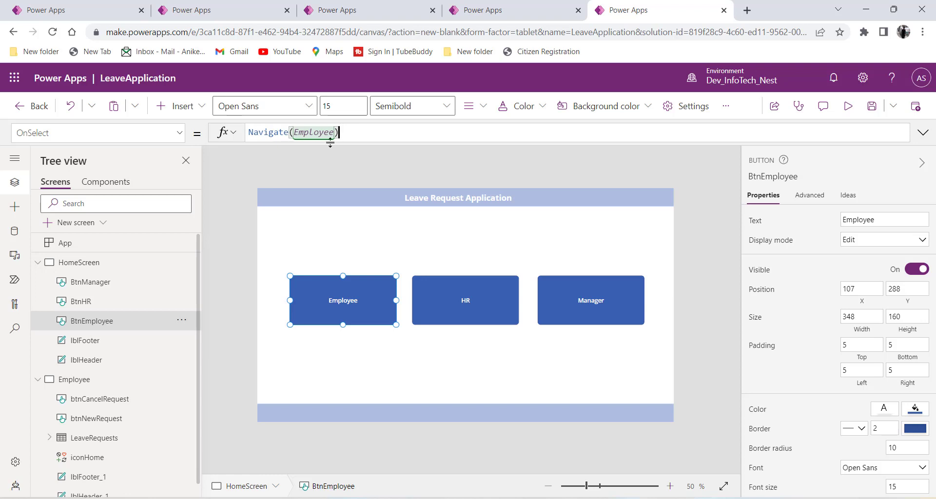
left_click(250, 130)
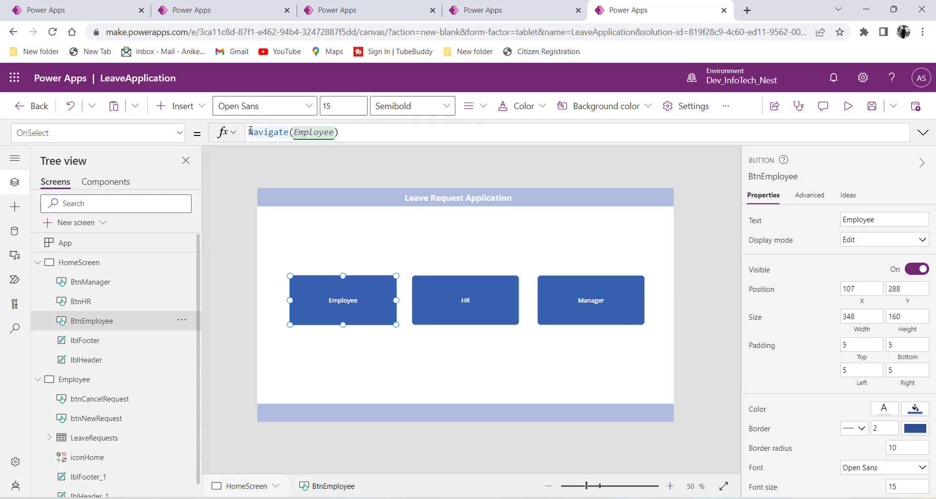
key("shift+Return")
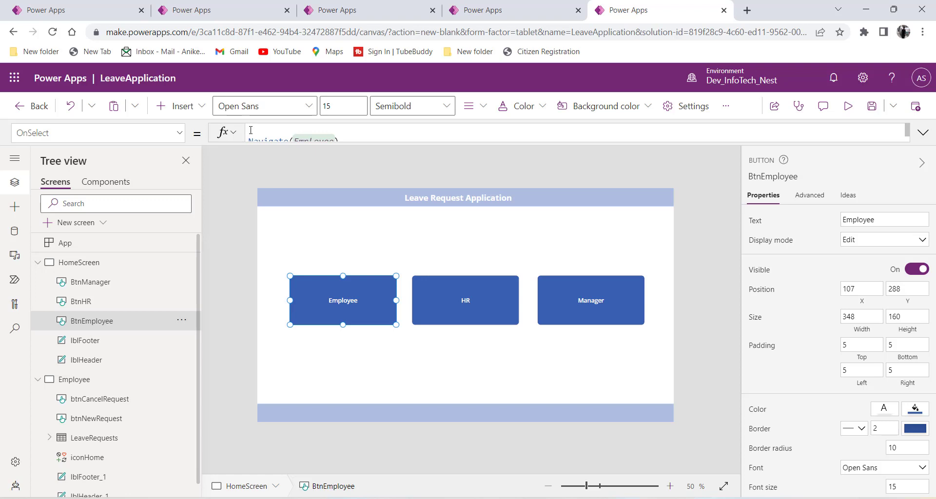
left_click(920, 135)
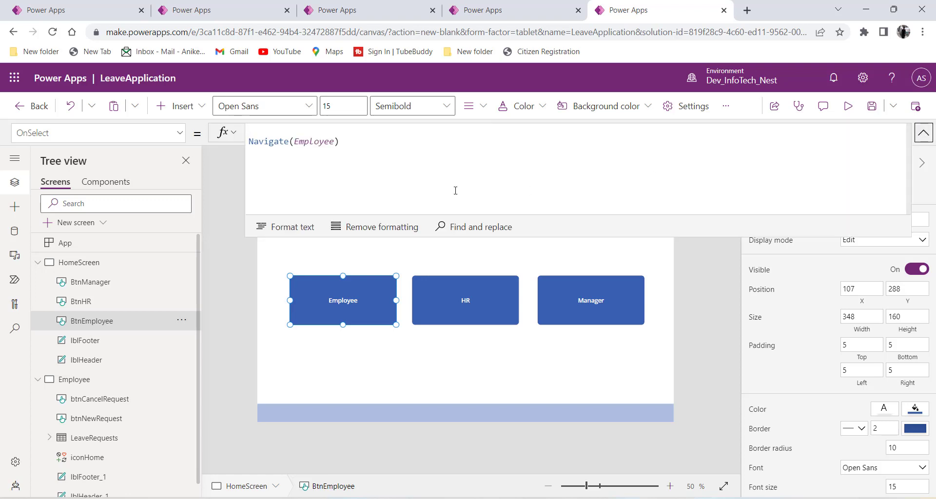
left_click(262, 131)
type("Set")
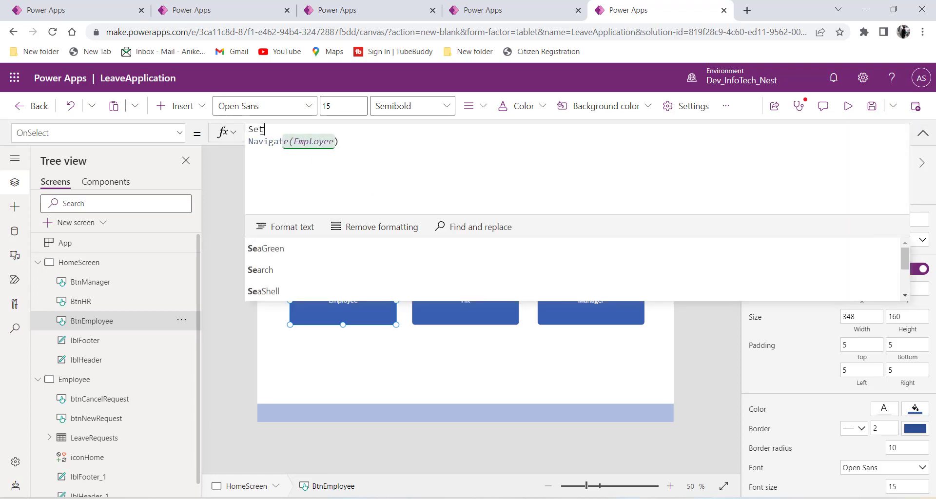
type("(varLeaveRequestVisibility")
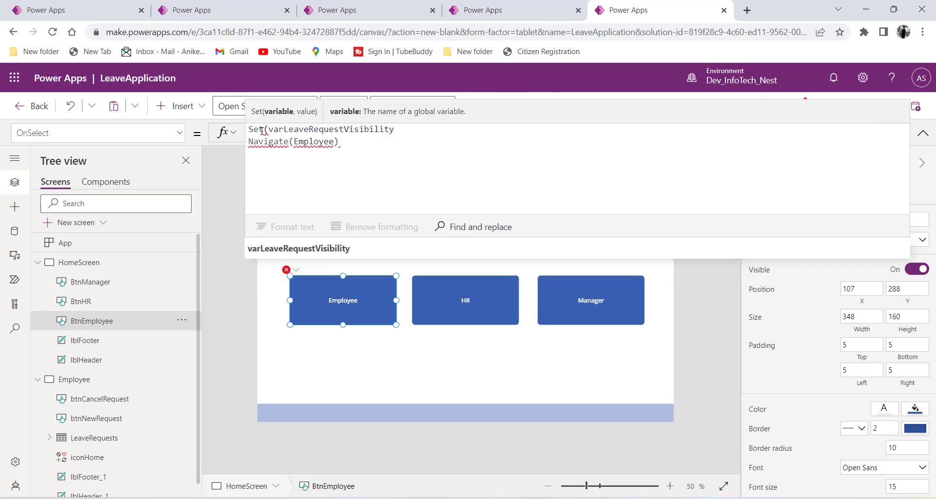
type(",true")
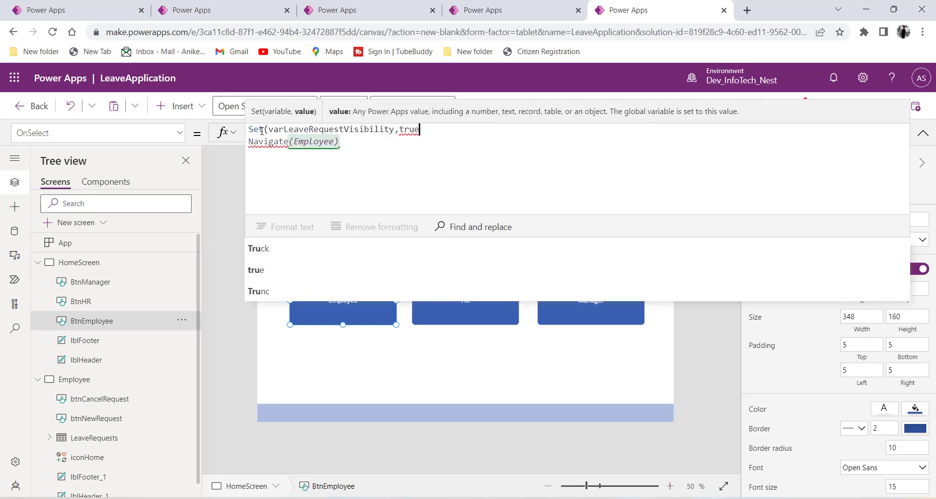
type(");")
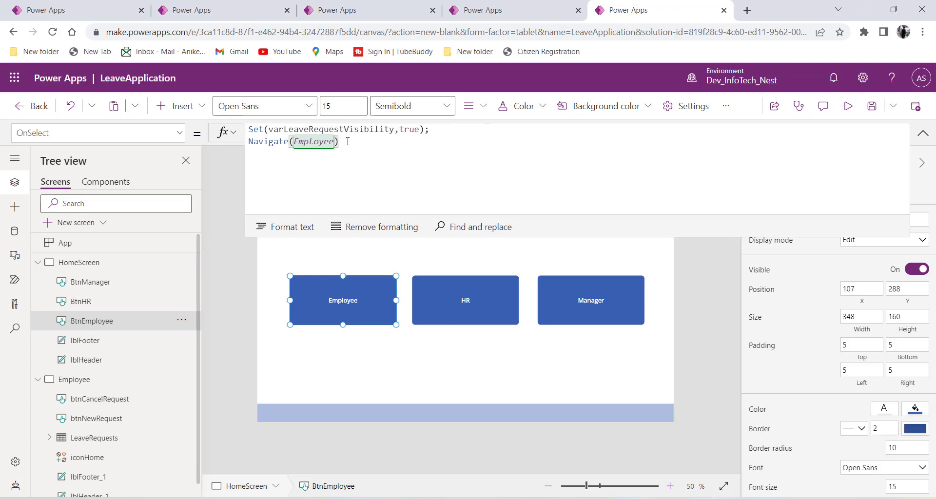
Step: Review the Navigate call and the Set call's variable and value in the Employee button's OnSelect formula
left_click_drag(340, 141, 248, 145)
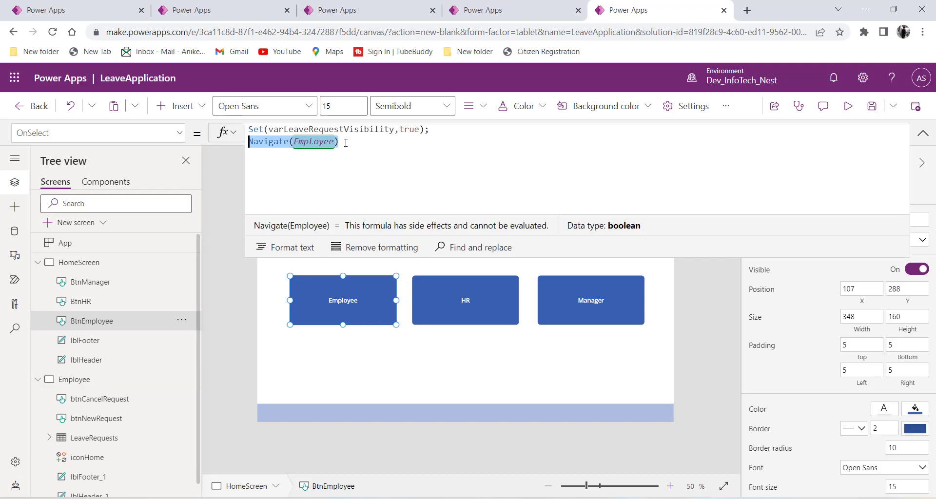
left_click_drag(269, 130, 395, 131)
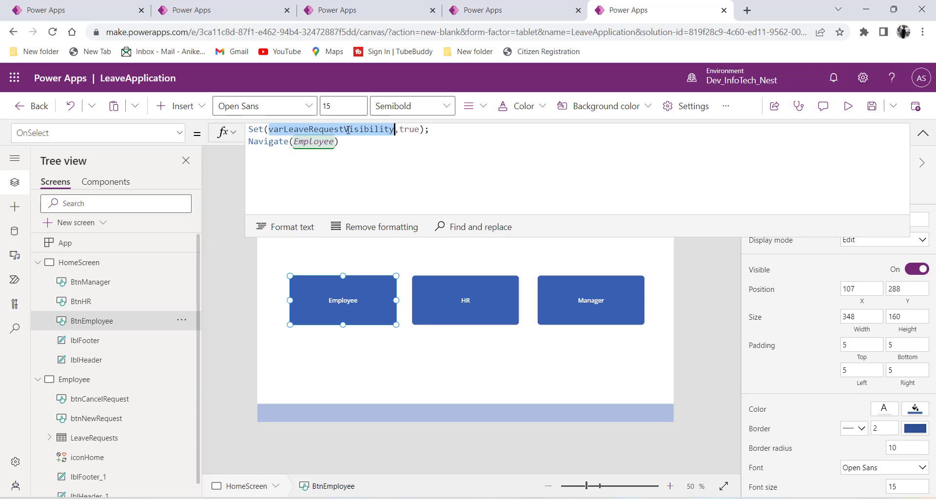
double_click(409, 131)
double_click(355, 131)
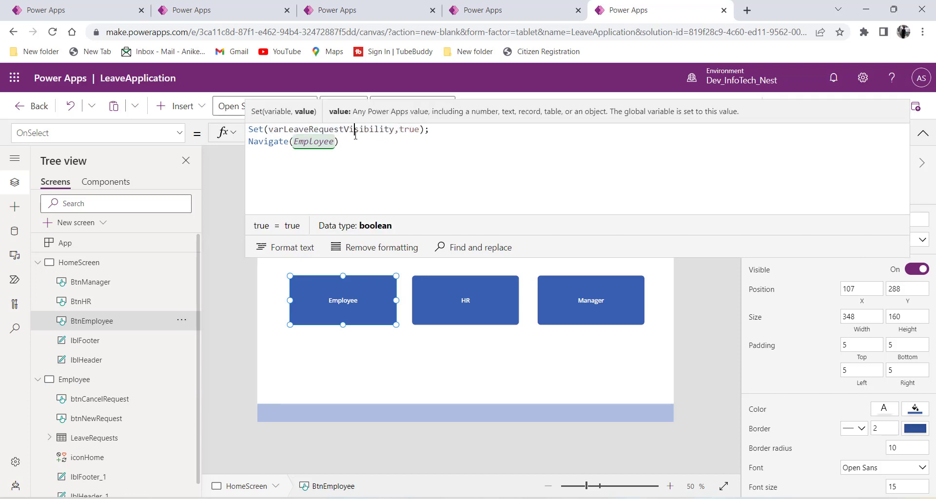
double_click(409, 130)
double_click(365, 130)
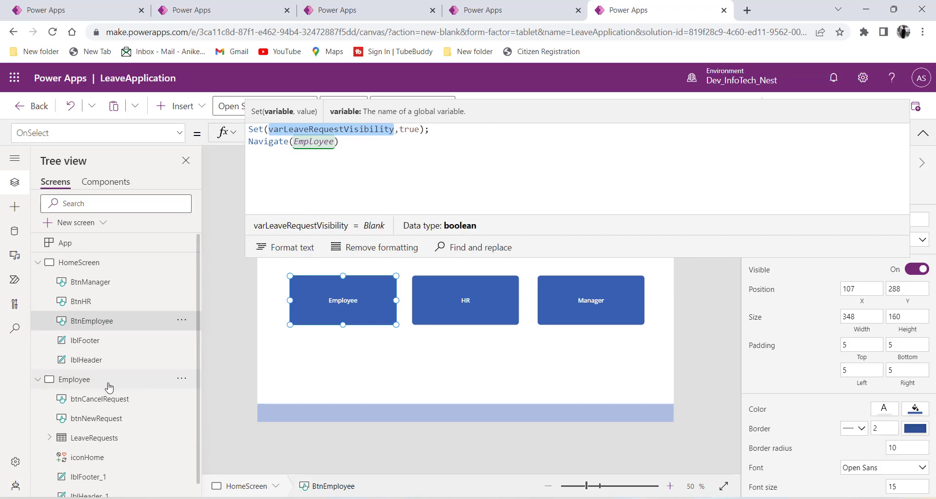
Step: Preview the app from HomeScreen, open the Employee screen through its button, and close the preview
left_click(96, 264)
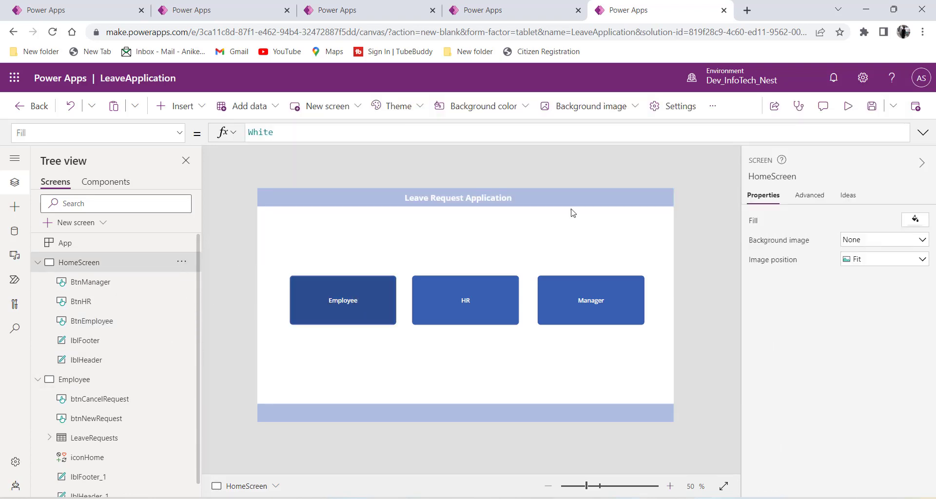
left_click(848, 116)
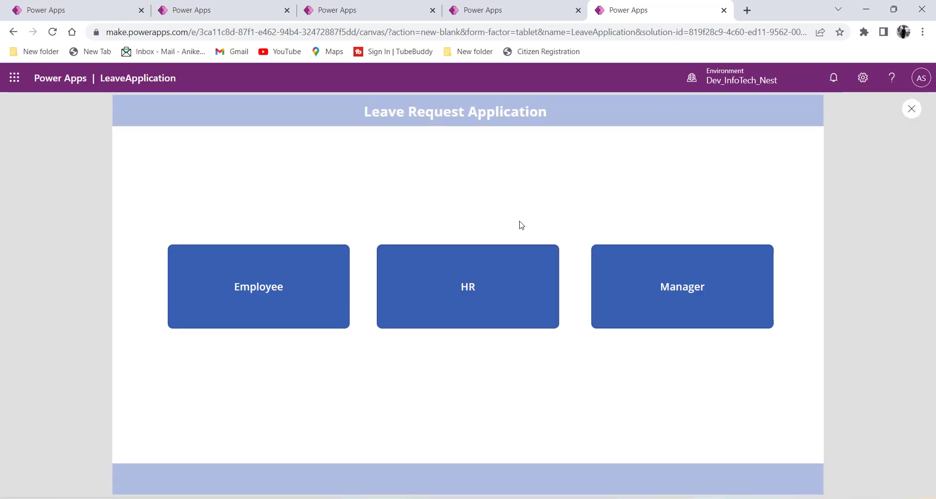
left_click(279, 290)
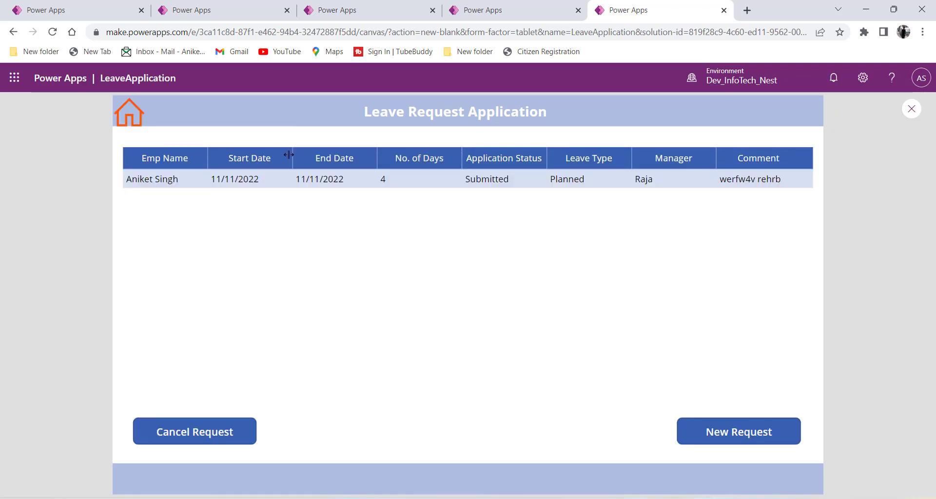
left_click(911, 109)
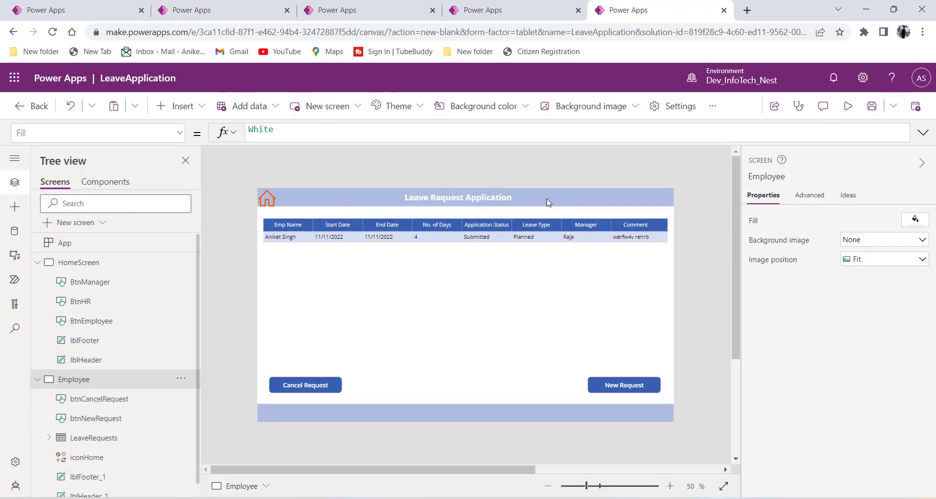
Step: Inspect the LeaveRequests table's Visible formula and test the New Request button on the Employee screen
left_click(95, 438)
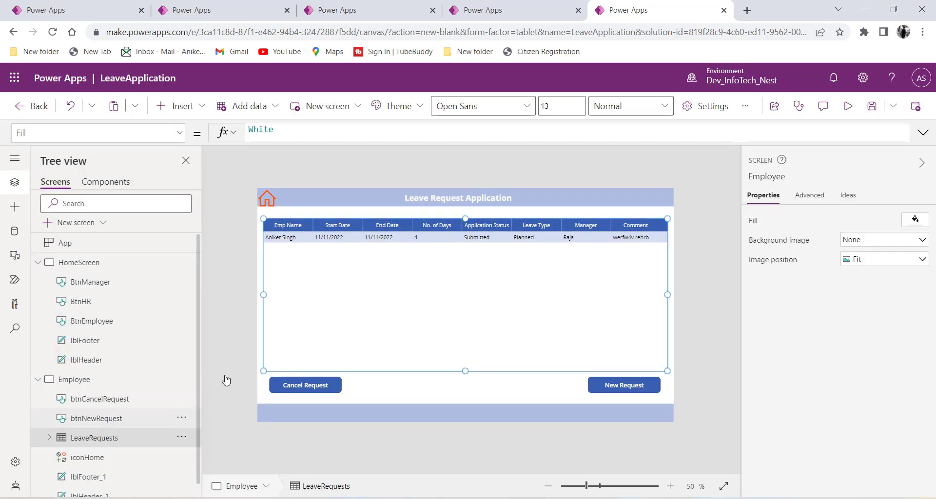
left_click(374, 133)
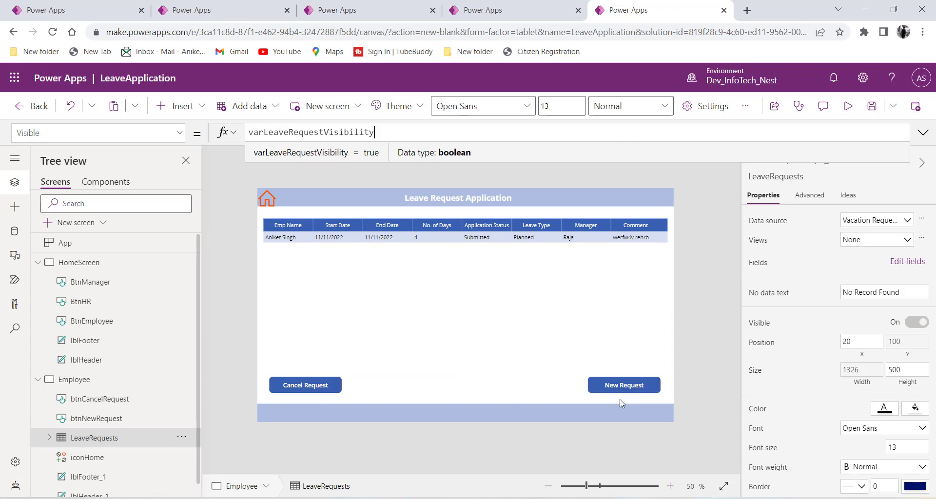
key("alt")
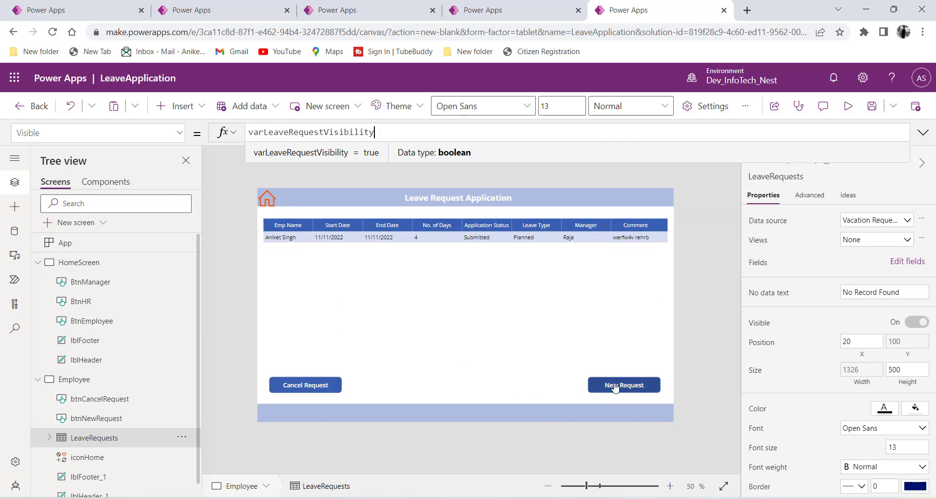
left_click(615, 386, "alt")
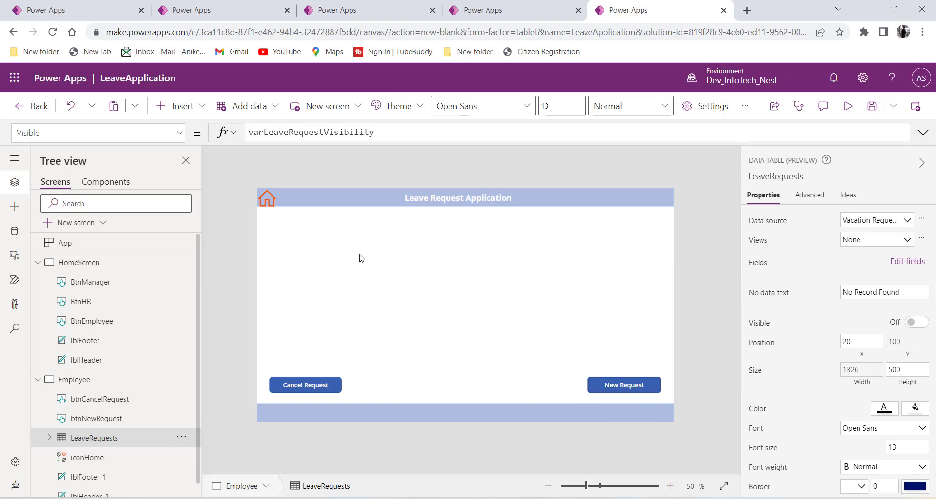
Step: Test the table's visibility by returning to HomeScreen with the home icon and reopening the Employee screen, twice
left_click(266, 200, "alt")
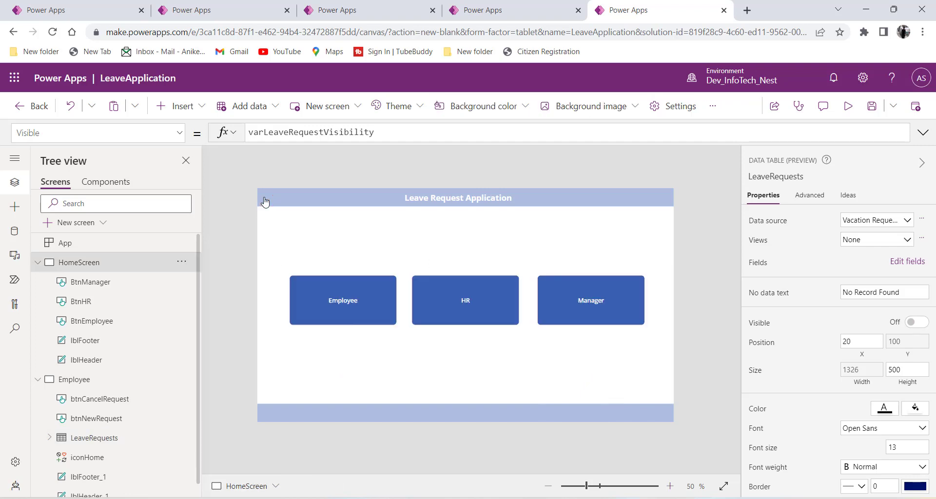
left_click(344, 300, "alt")
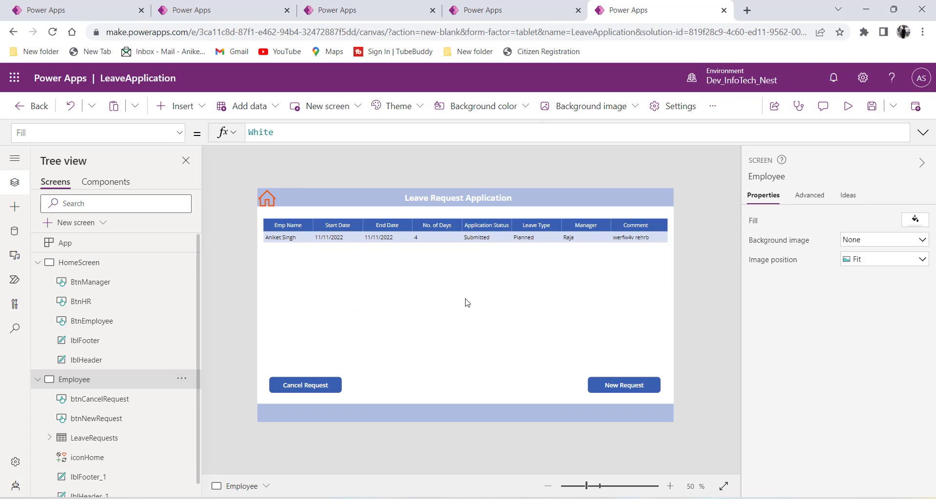
left_click(267, 202, "alt")
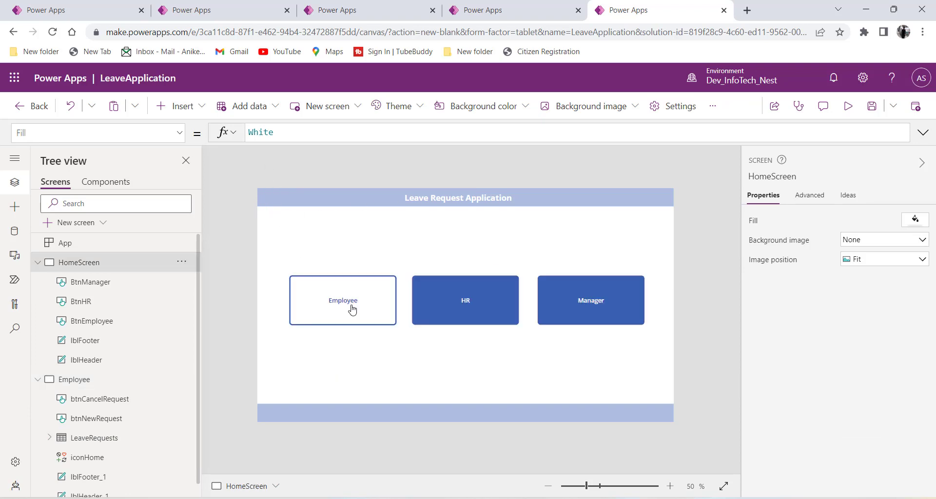
left_click(352, 309, "alt")
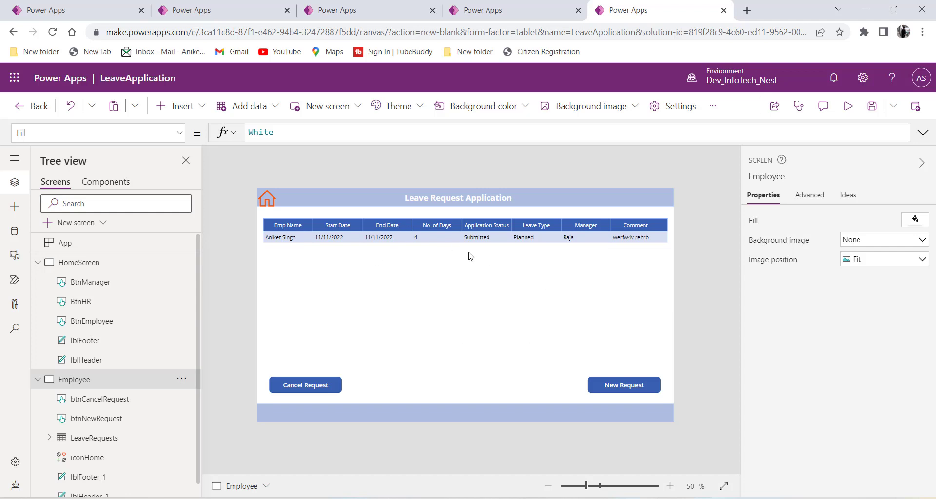
Step: Recheck the variable in the LeaveRequests table's Visible formula and run the New Request button again
left_click(351, 246)
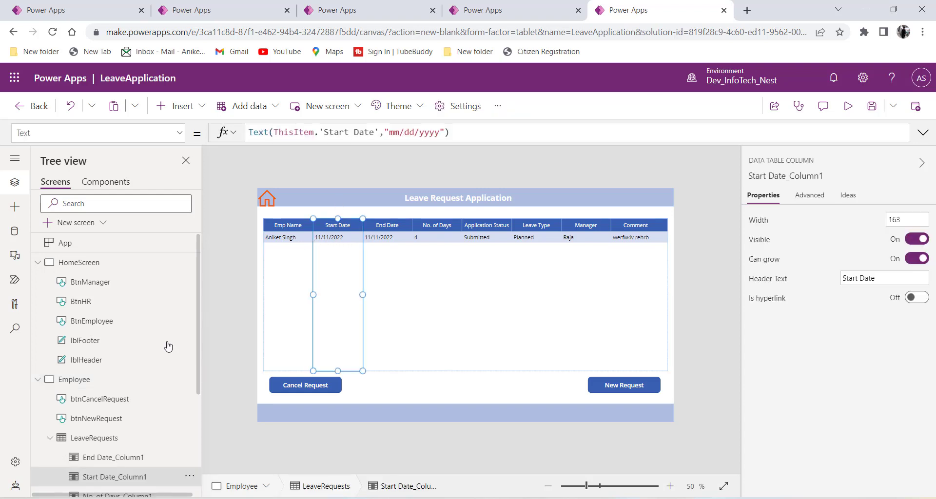
left_click(94, 438)
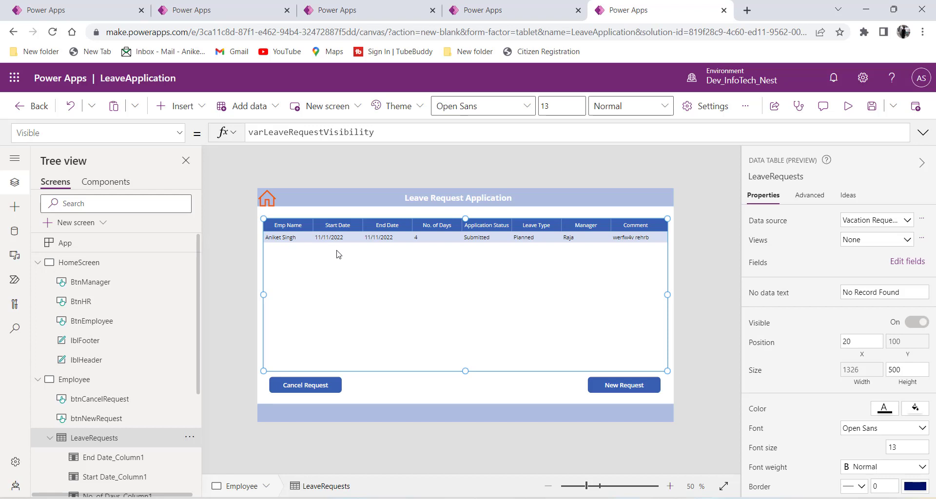
left_click_drag(375, 133, 248, 133)
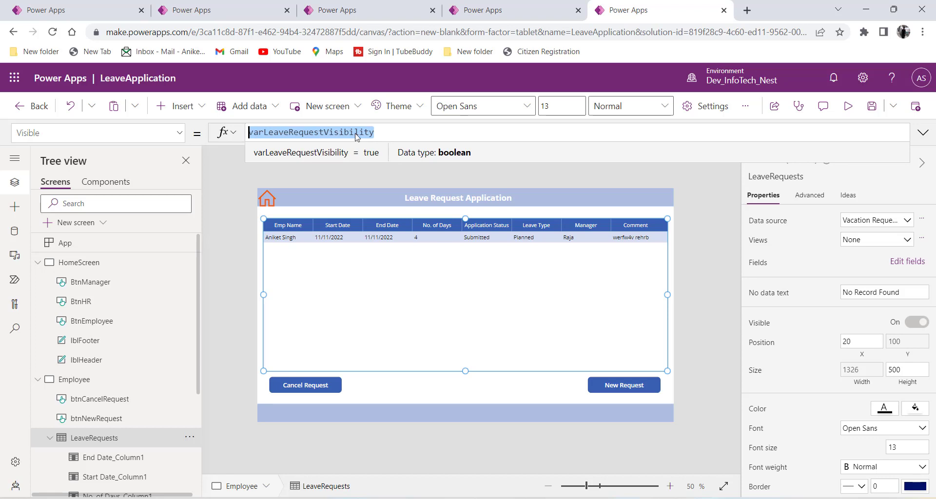
left_click(398, 137)
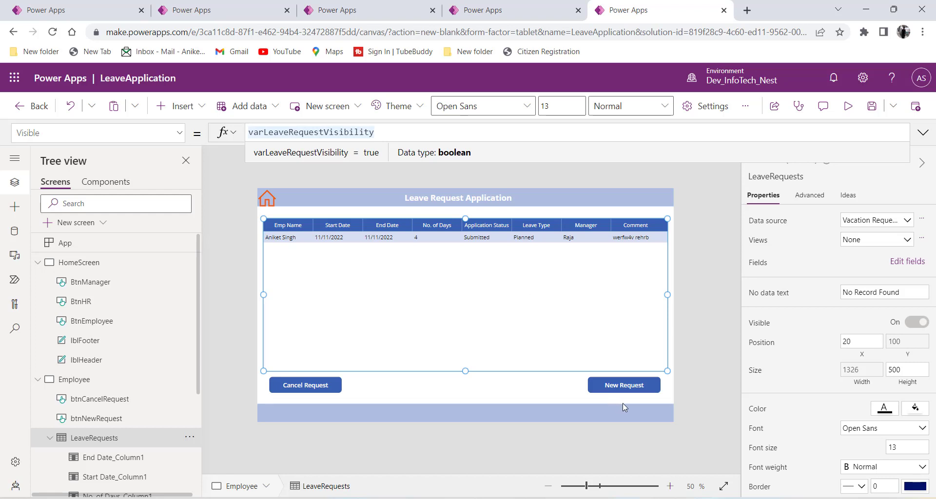
left_click(628, 386, "alt")
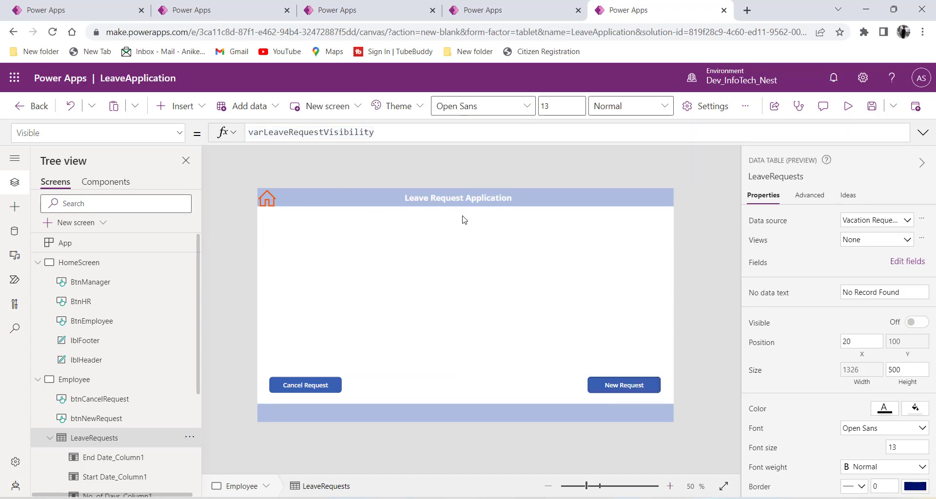
Step: Insert a plain container on the Employee screen
left_click(424, 290)
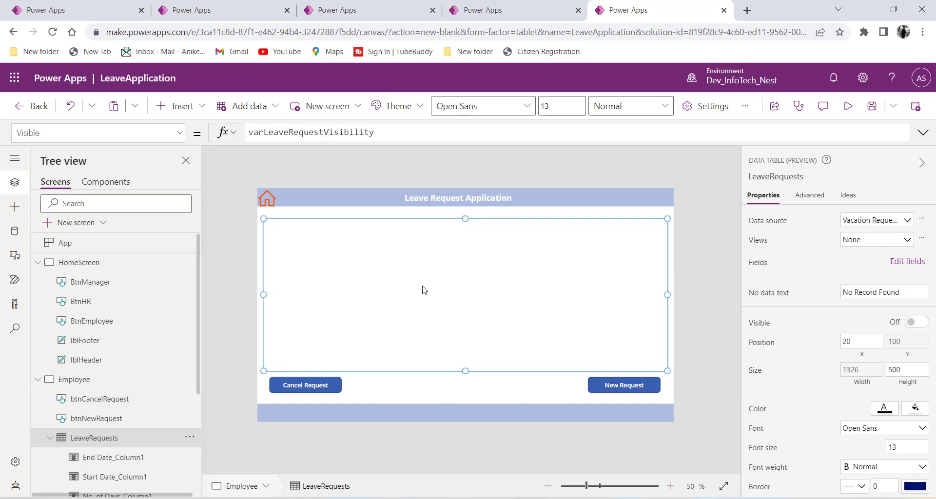
left_click(85, 388)
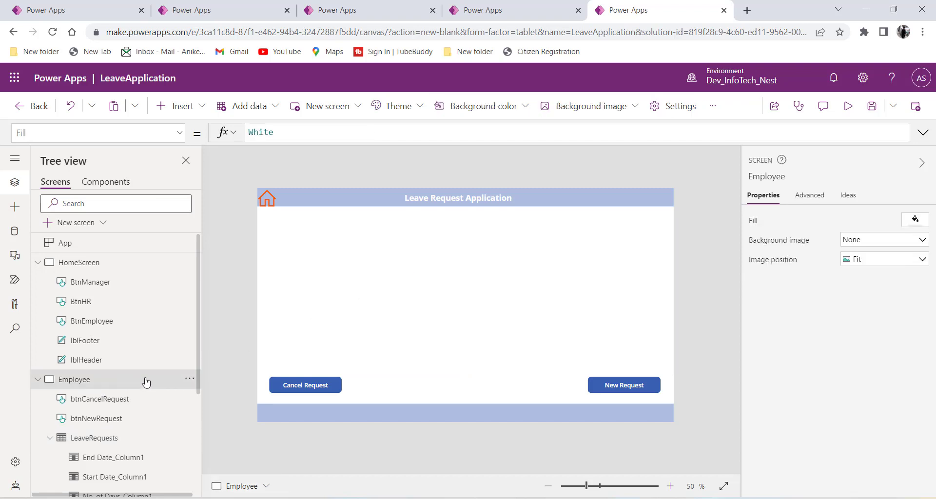
left_click(197, 110)
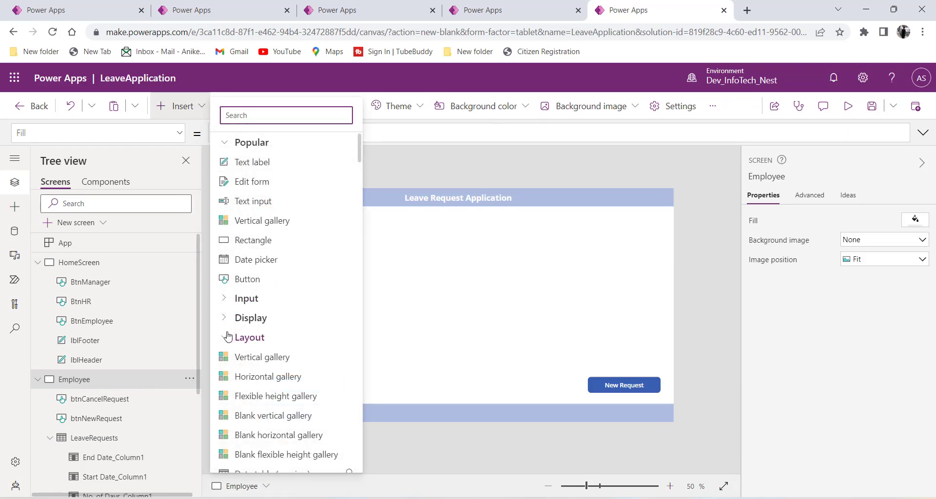
scroll(227, 336, "down", 4)
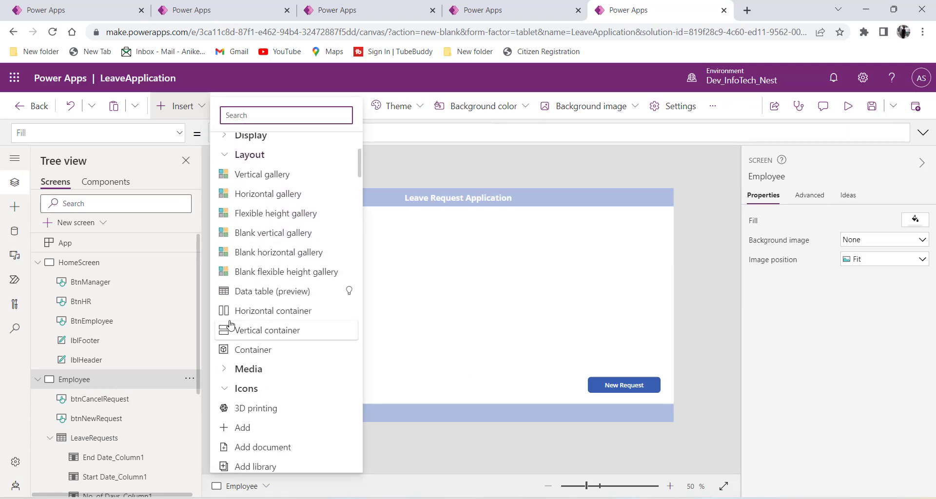
left_click(251, 349)
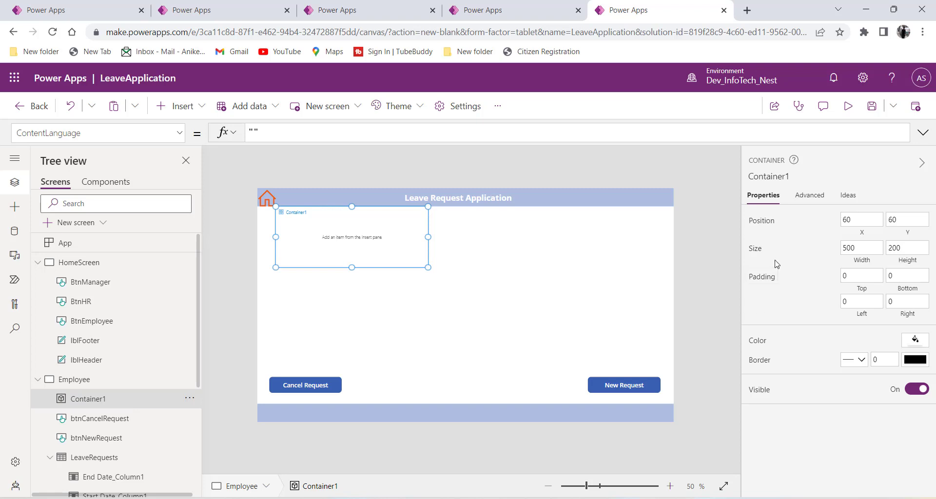
Step: Inspect the Visible formulas of the new container and the LeaveRequests table
left_click(759, 390)
left_click(266, 133)
left_click_drag(265, 133, 250, 133)
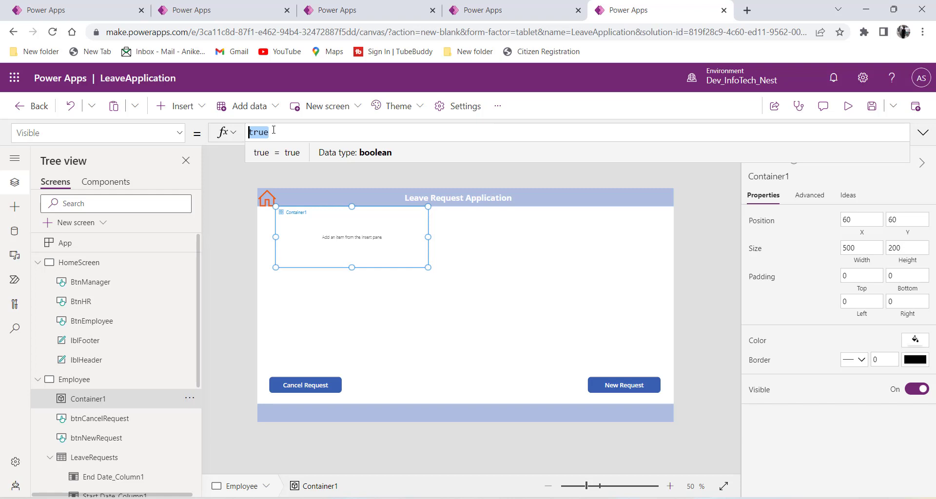
left_click(323, 246)
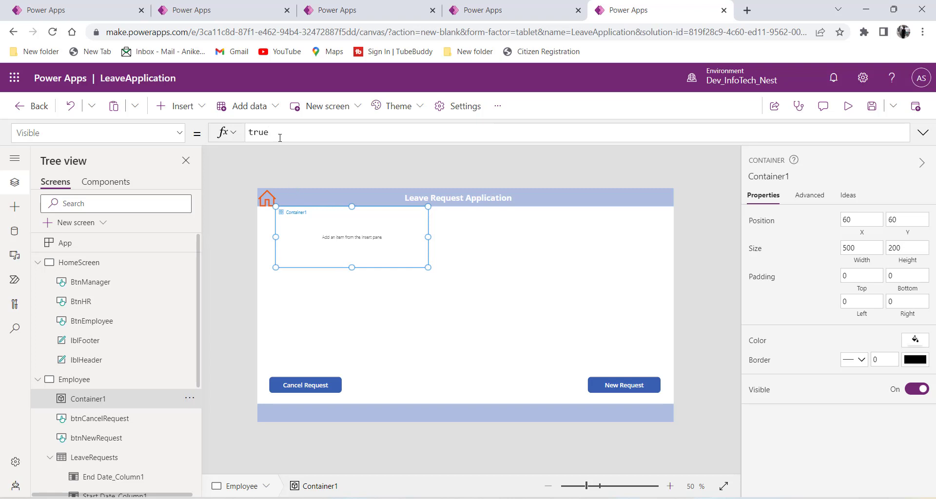
double_click(280, 138)
left_click(327, 254)
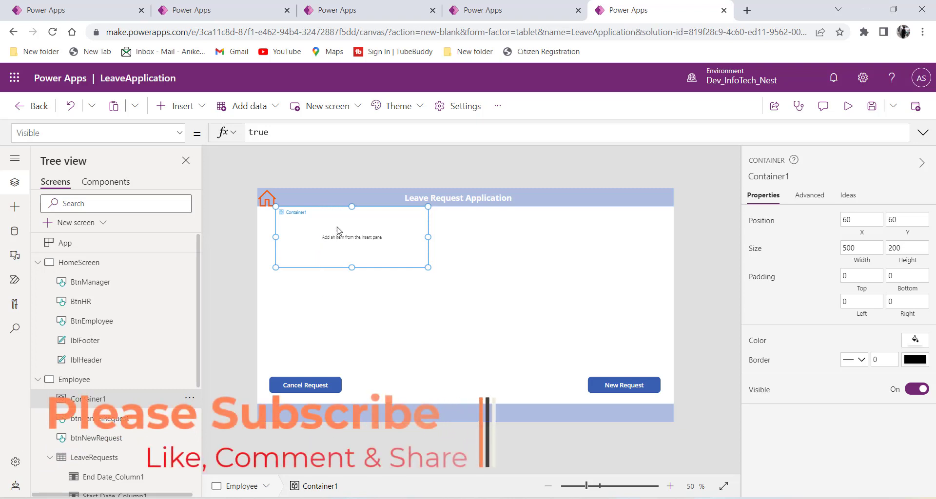
left_click(106, 467)
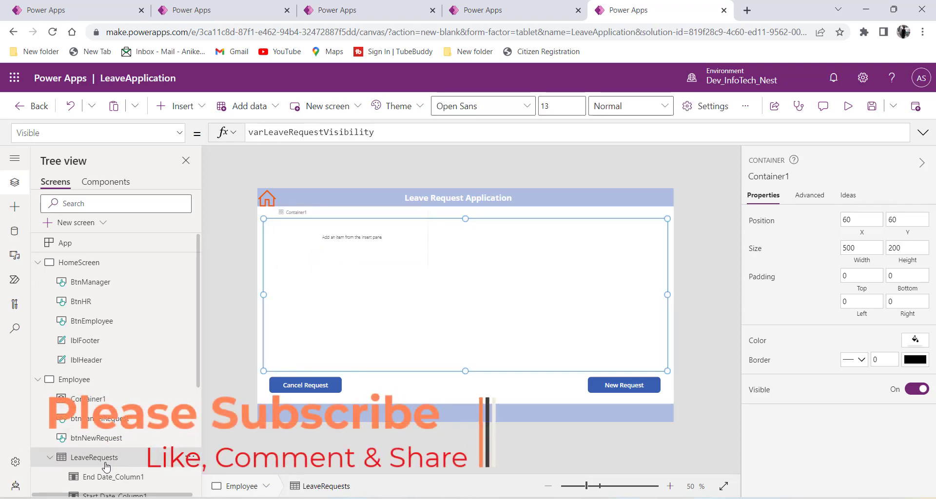
scroll(106, 467, "down", 1)
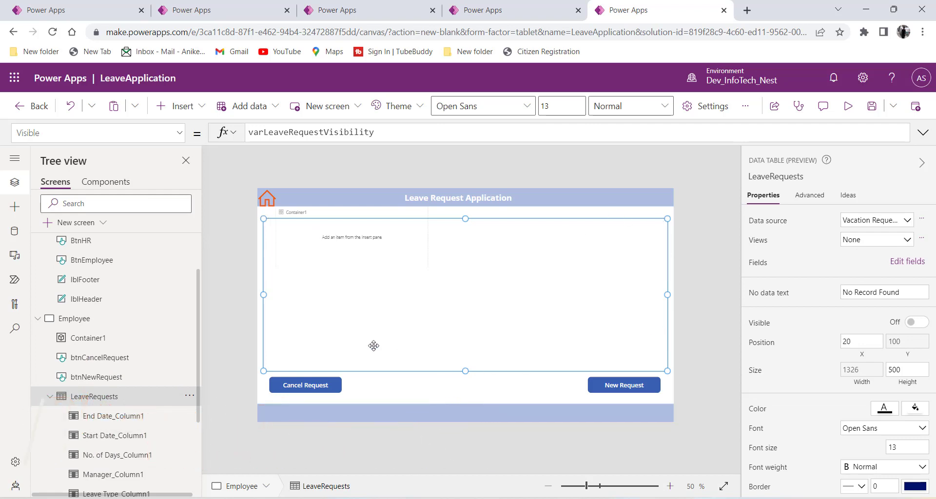
Step: Rename the new container on the Employee screen as CntRequestForm
left_click(93, 340)
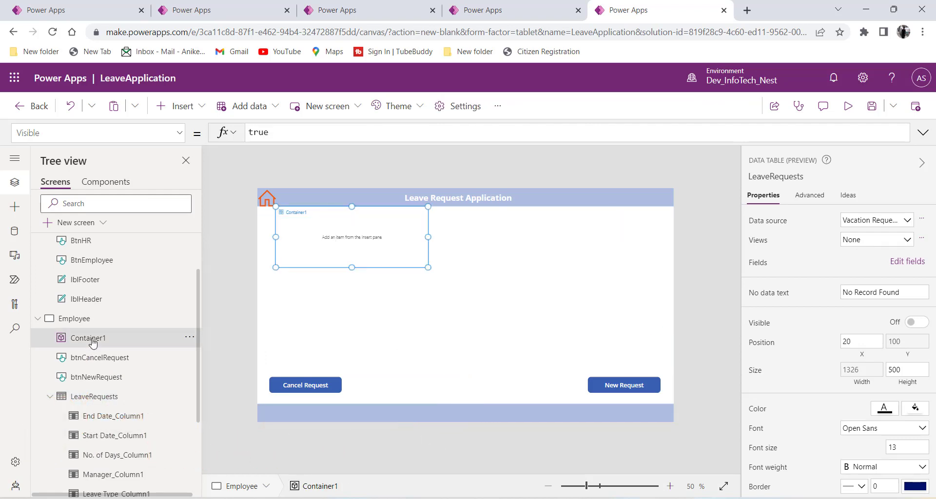
left_click(190, 338)
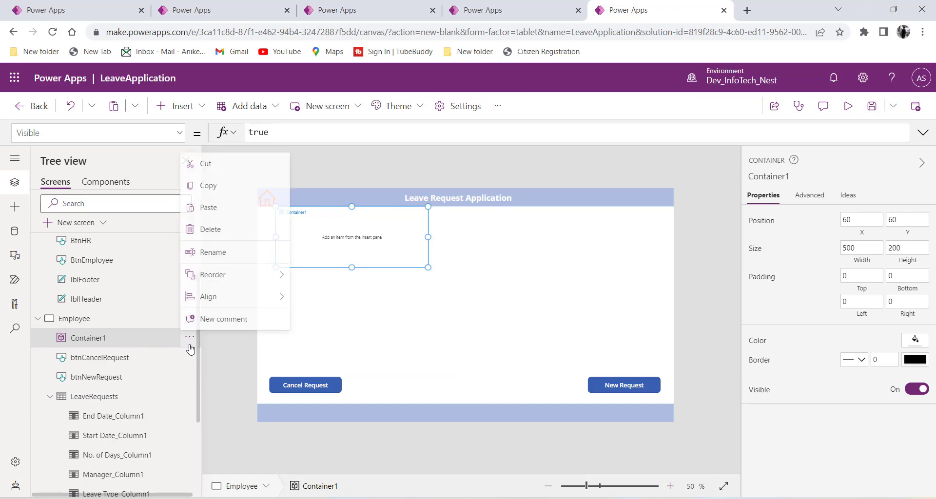
left_click(213, 259)
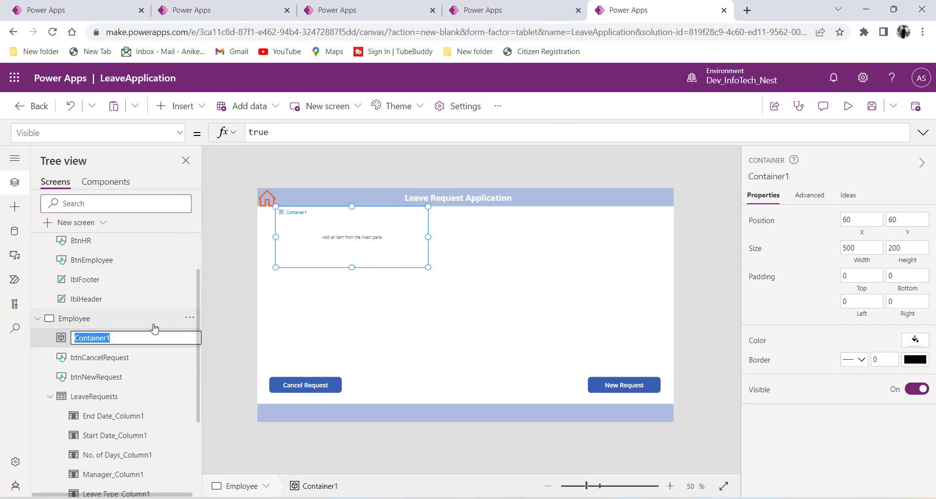
type("C")
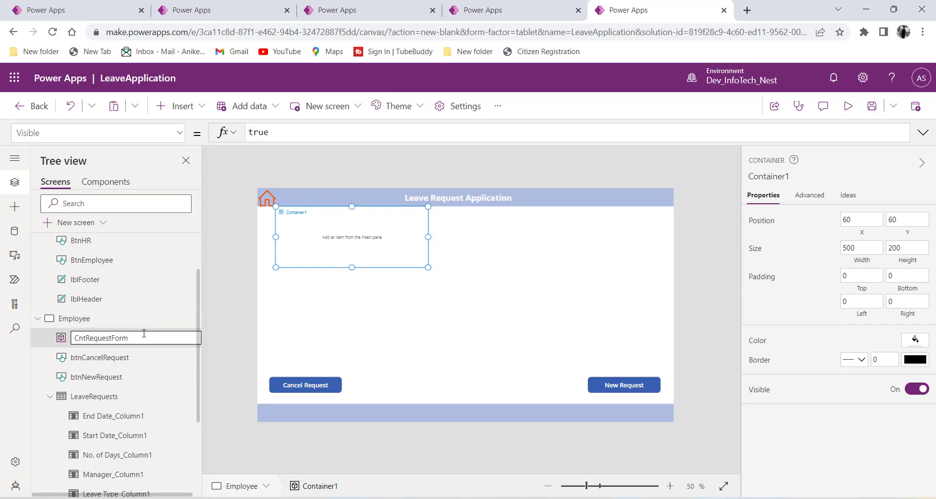
left_click(68, 342)
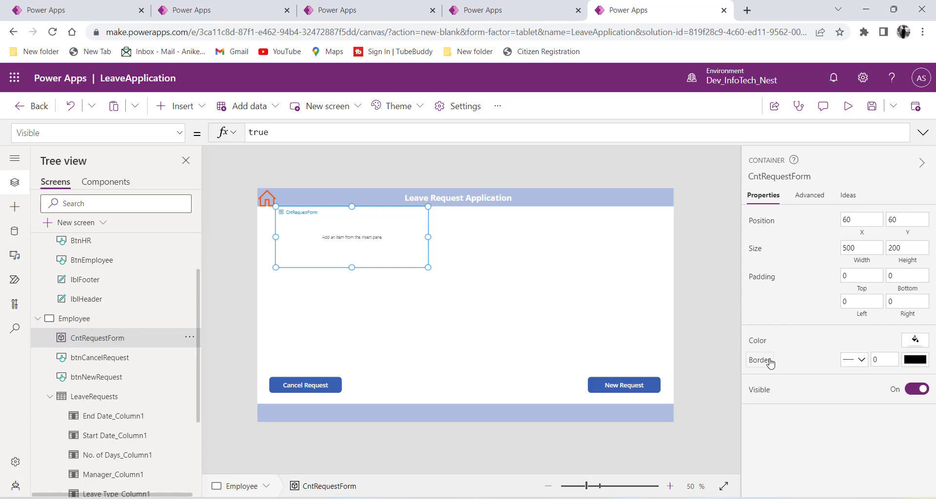
Step: Set the CntRequestForm container's X position to the formula LeaveRequests.X
left_click(861, 238)
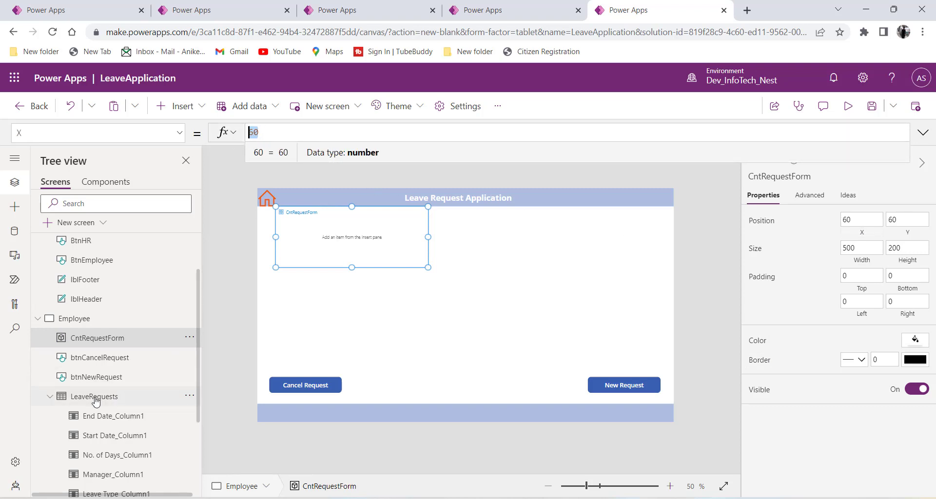
type("Leave")
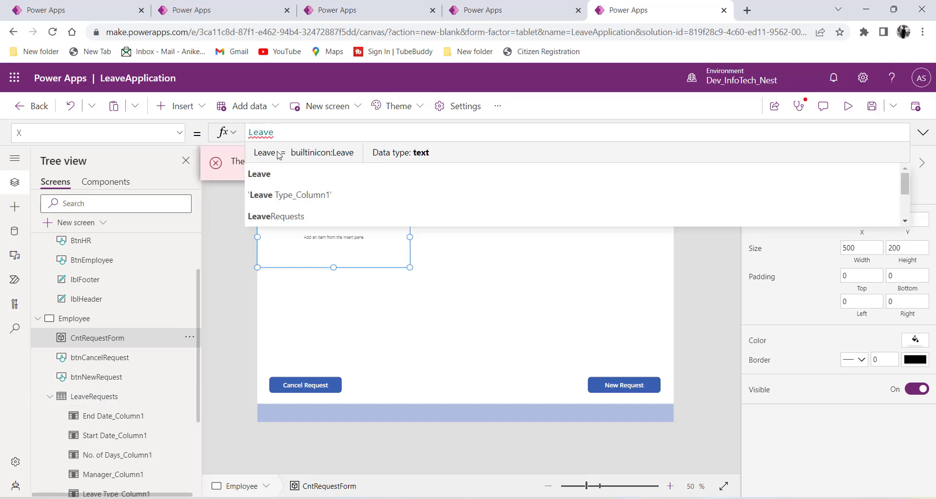
left_click(276, 216)
type(".")
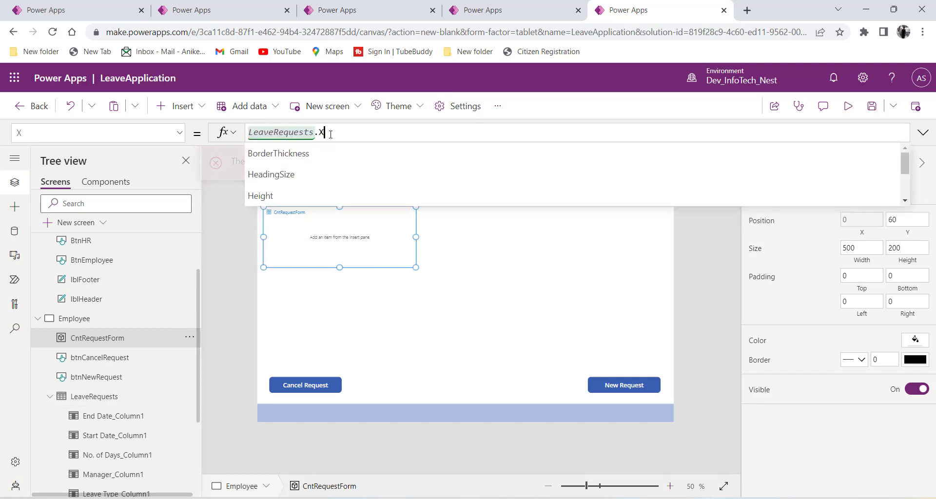
type("X")
left_click(343, 231)
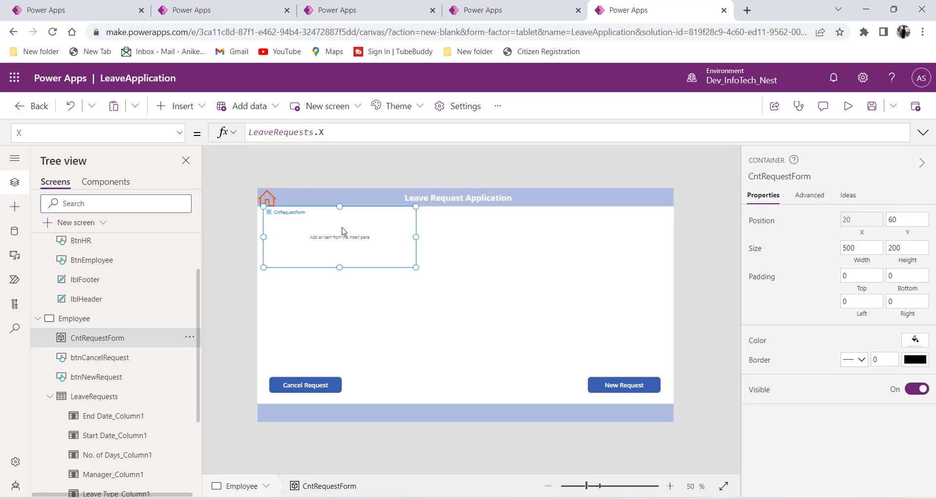
Step: Set the CntRequestForm container's Y position to the formula LeaveRequests.Y
left_click(907, 220)
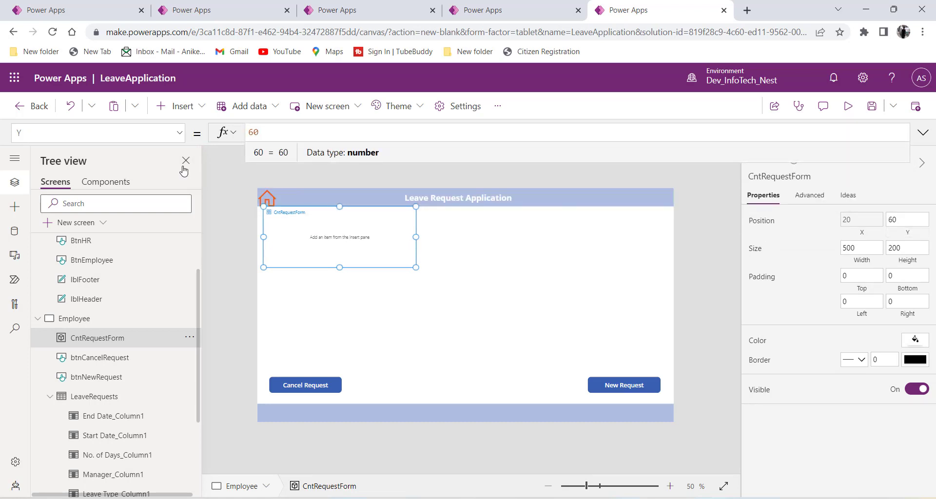
key("BackSpace")
key("BackSpace")
type("Leave")
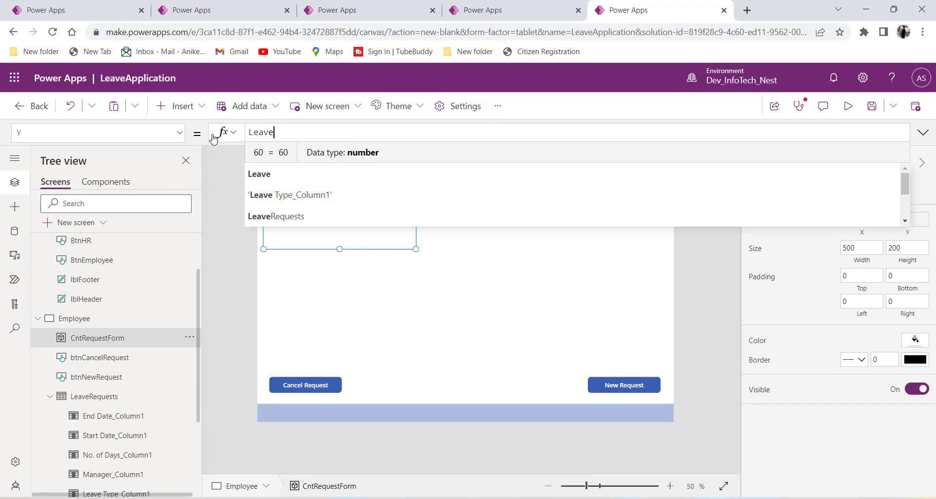
left_click(273, 217)
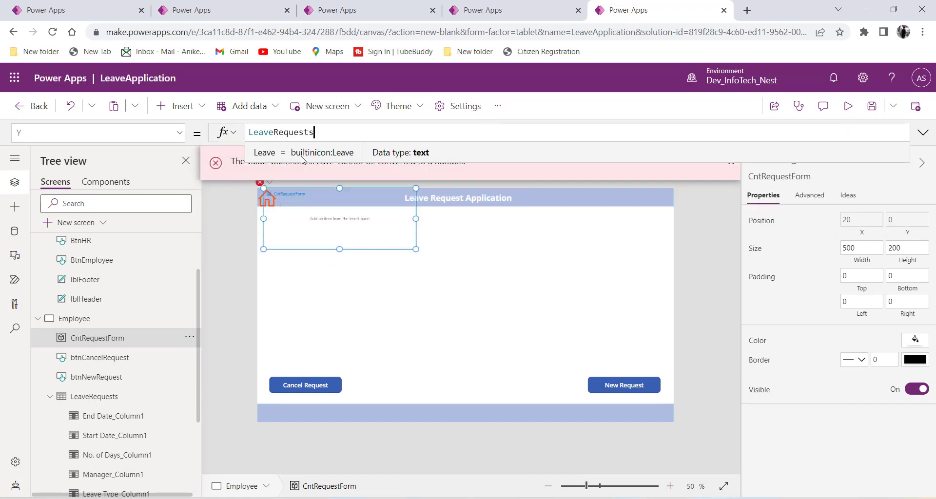
type(".Y")
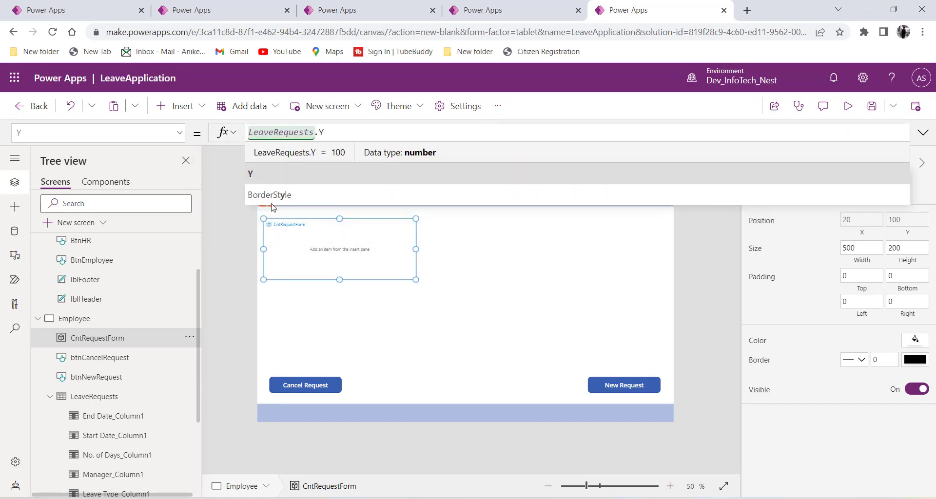
left_click(292, 232)
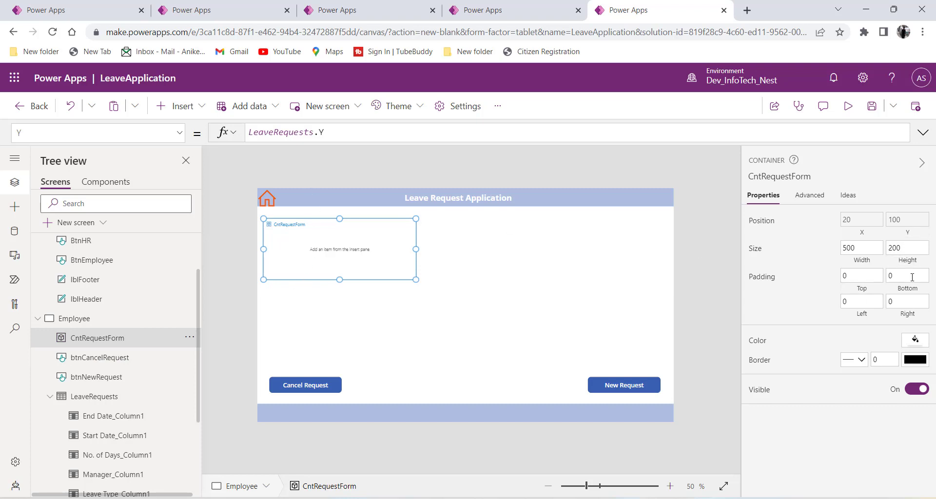
Step: Set the CntRequestForm container's width to the formula LeaveRequests.Width
left_click(858, 265)
double_click(256, 133)
type("Le")
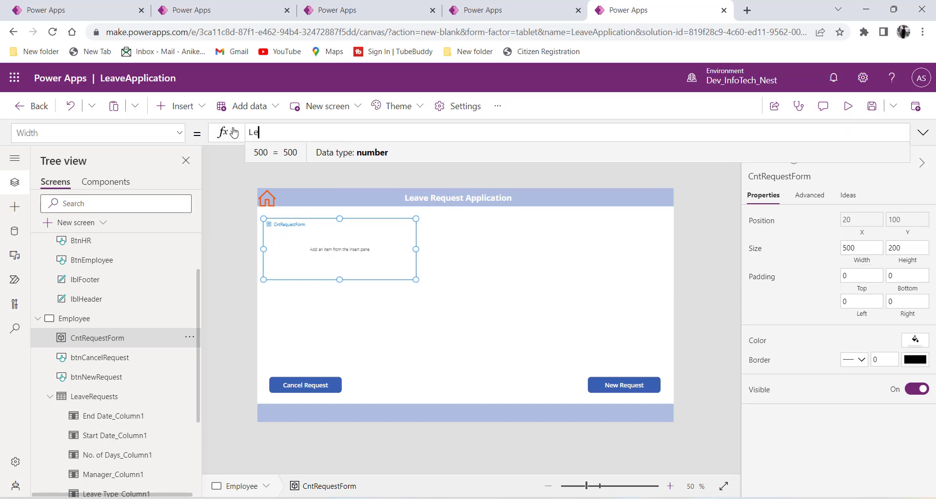
type("ave")
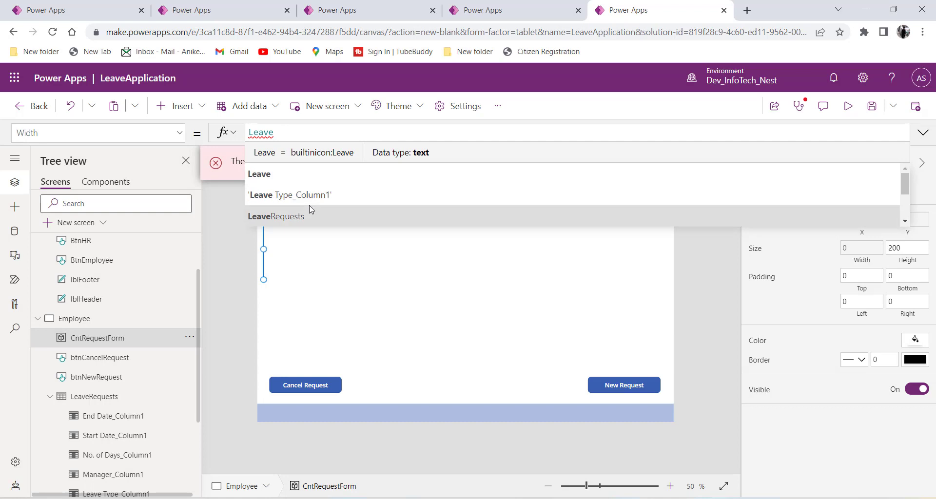
left_click(273, 215)
type(".Wi")
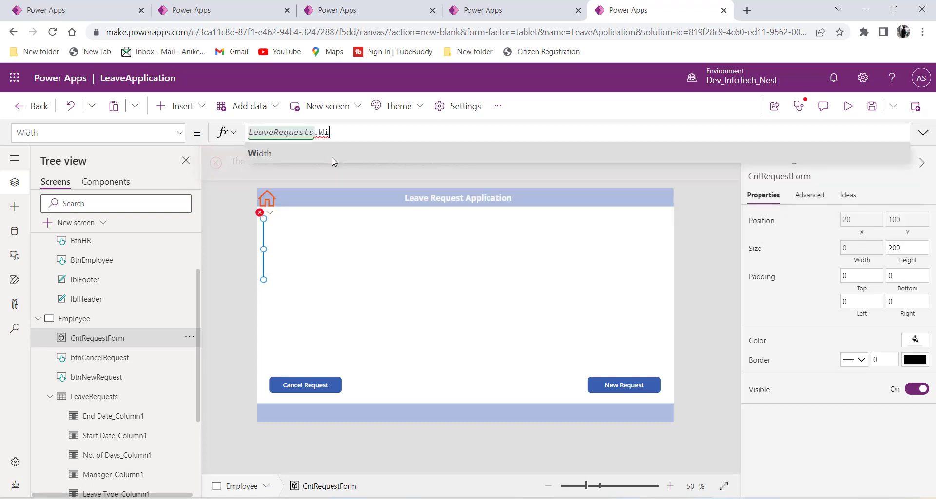
left_click(334, 161)
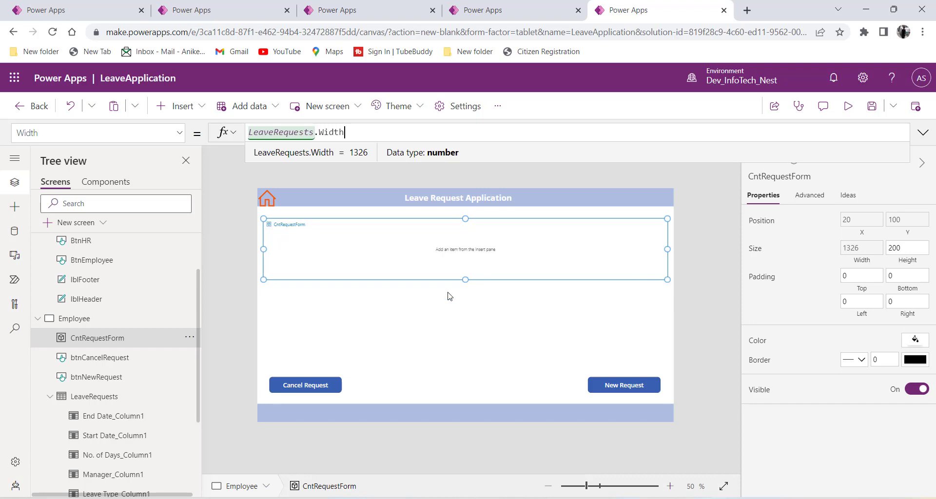
Step: Stretch the CntRequestForm container downward to a height of about 392, using the LeaveRequests table's extent as reference
left_click(96, 399)
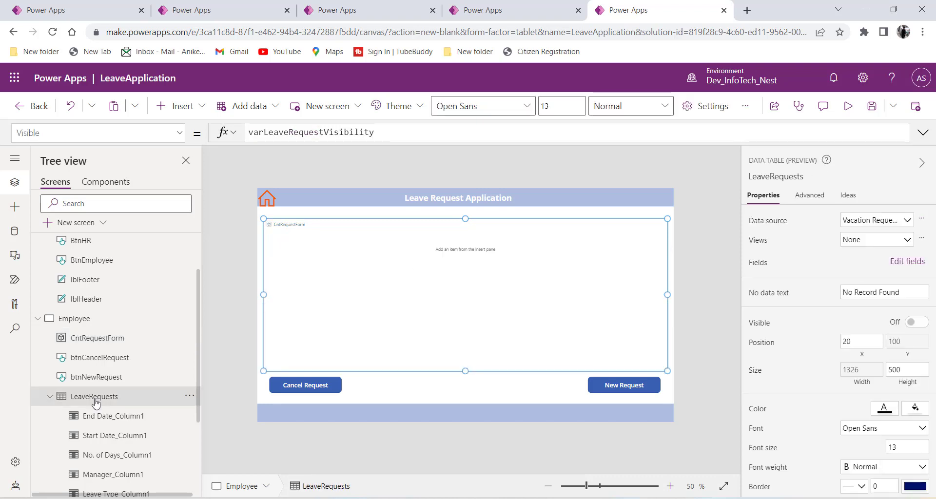
left_click(98, 344)
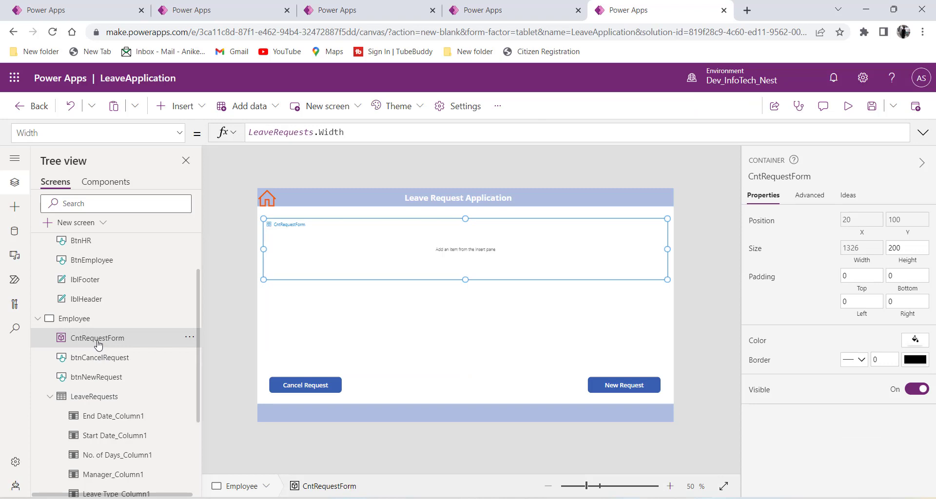
left_click_drag(466, 281, 476, 344)
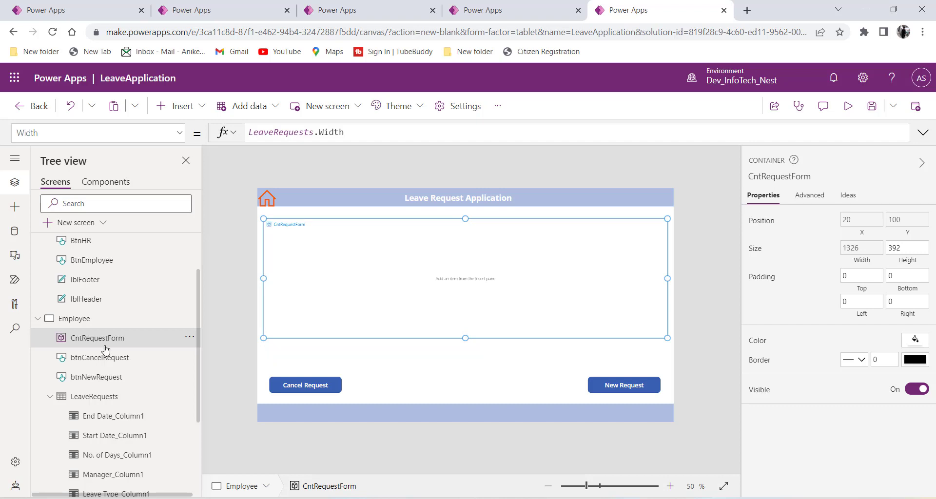
Step: Examine the new request form in the Leave Request App preview as a reference, and return to the LeaveApplication editor
left_click(489, 11)
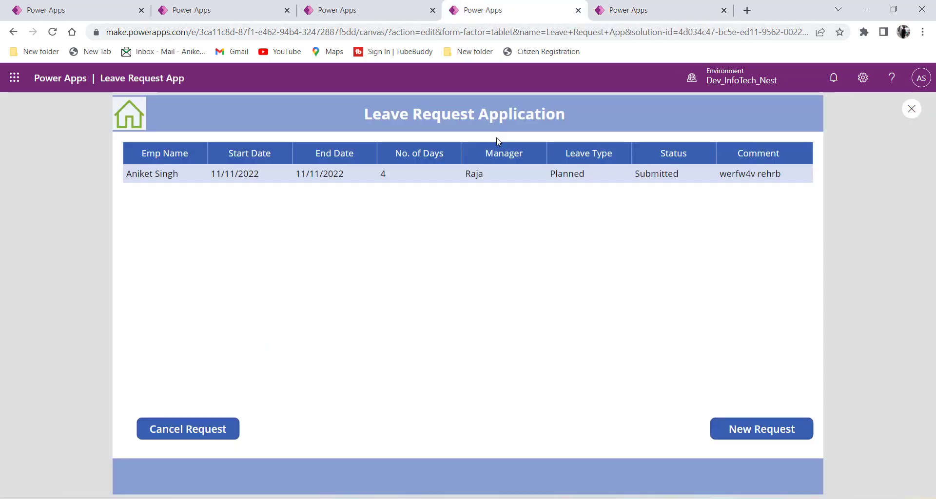
left_click(768, 435)
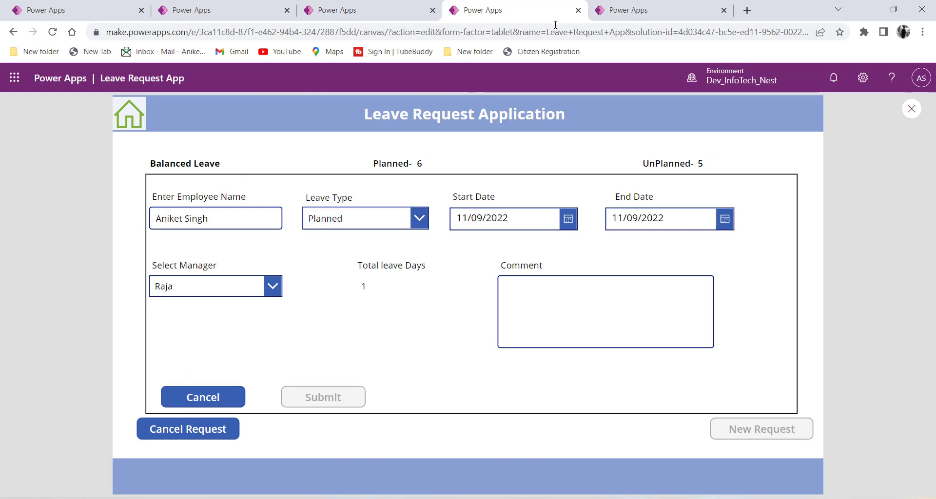
left_click(634, 11)
left_click(512, 12)
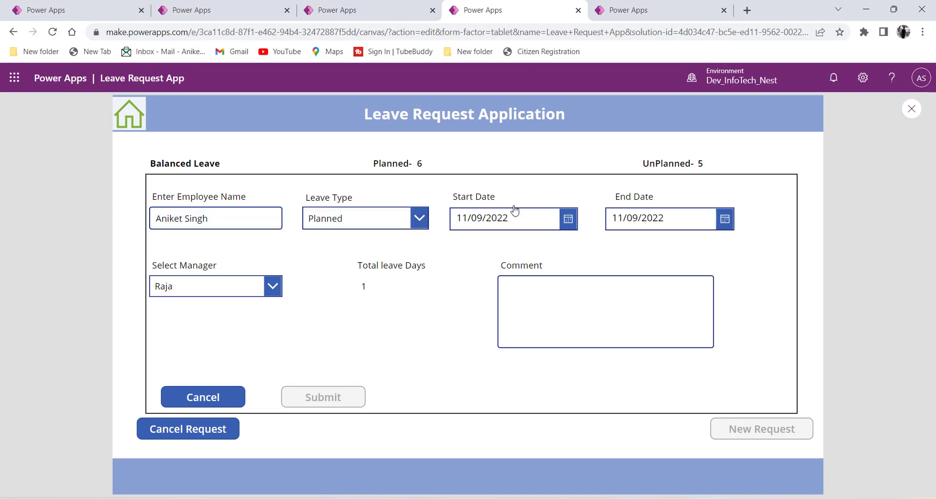
left_click(629, 10)
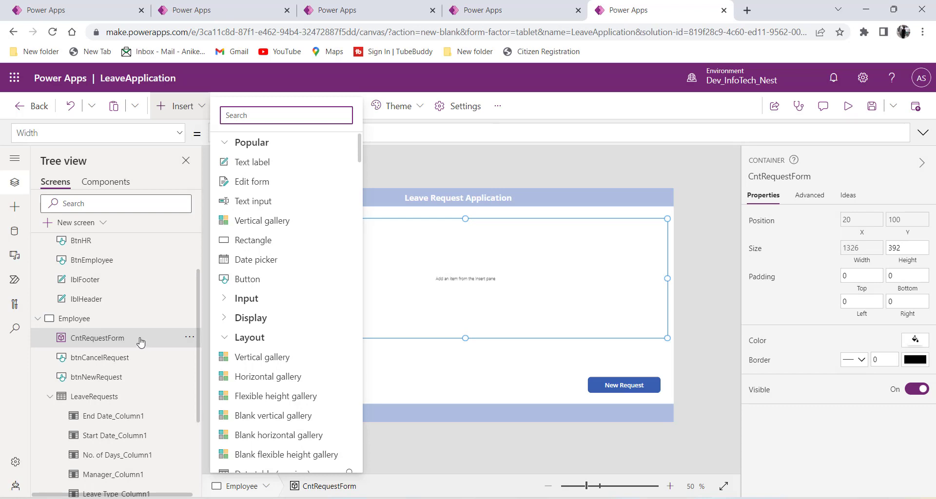
Step: Insert a text label inside the CntRequestForm container and enter Employee Name as its text
left_click(88, 338)
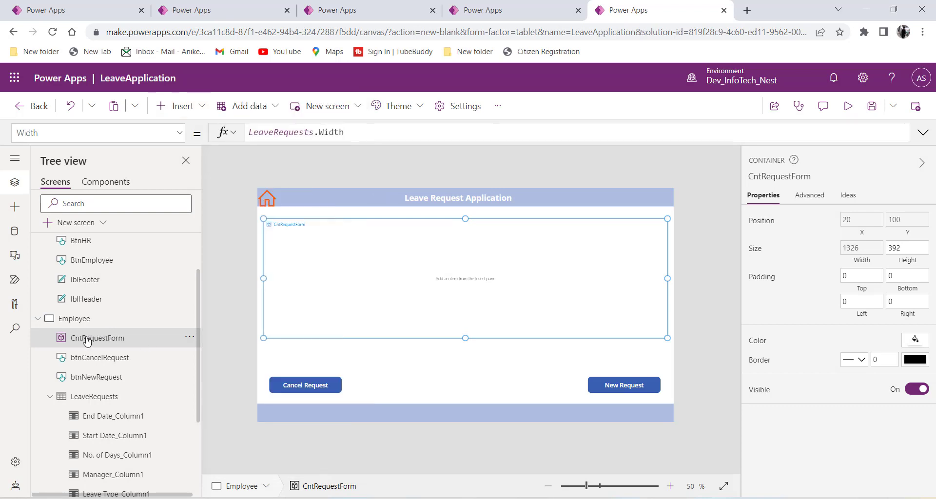
left_click(197, 106)
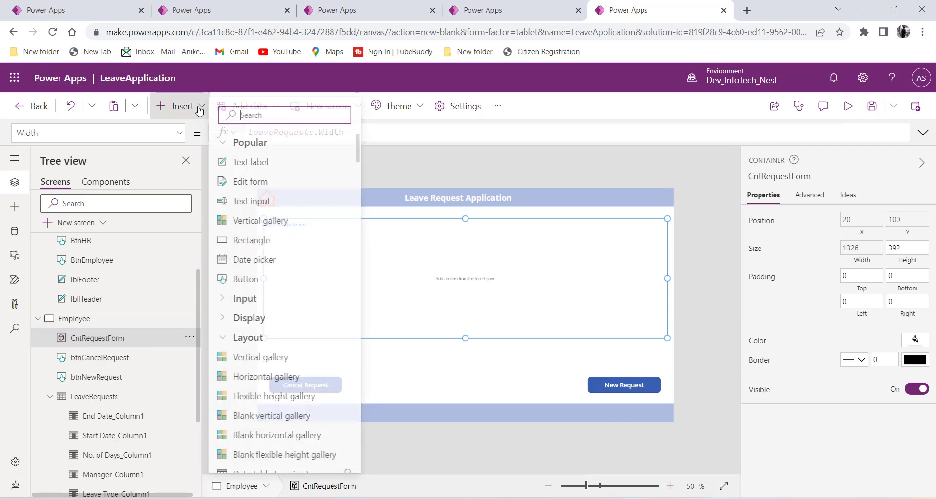
left_click(223, 158)
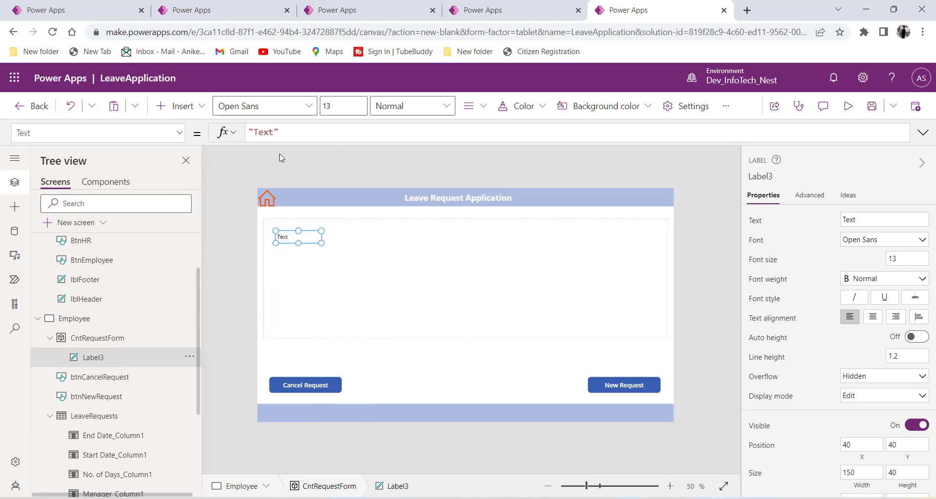
left_click_drag(276, 130, 254, 132)
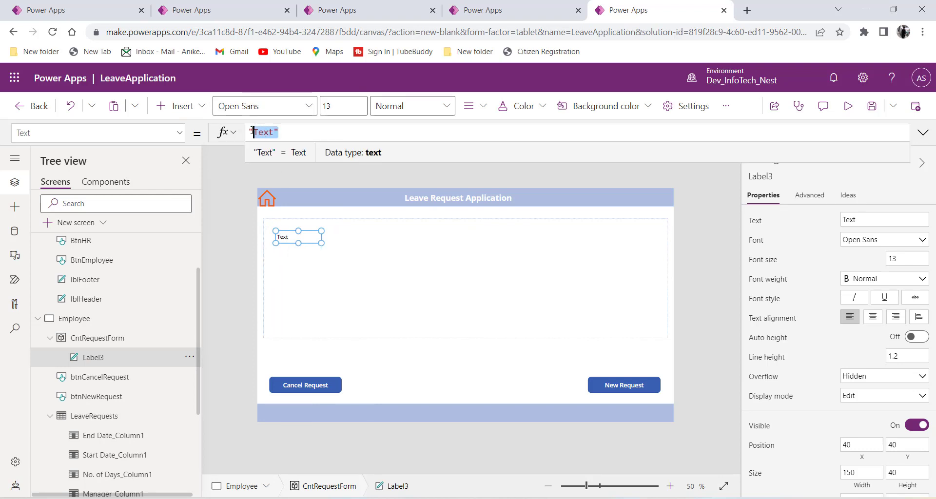
type("Emplo")
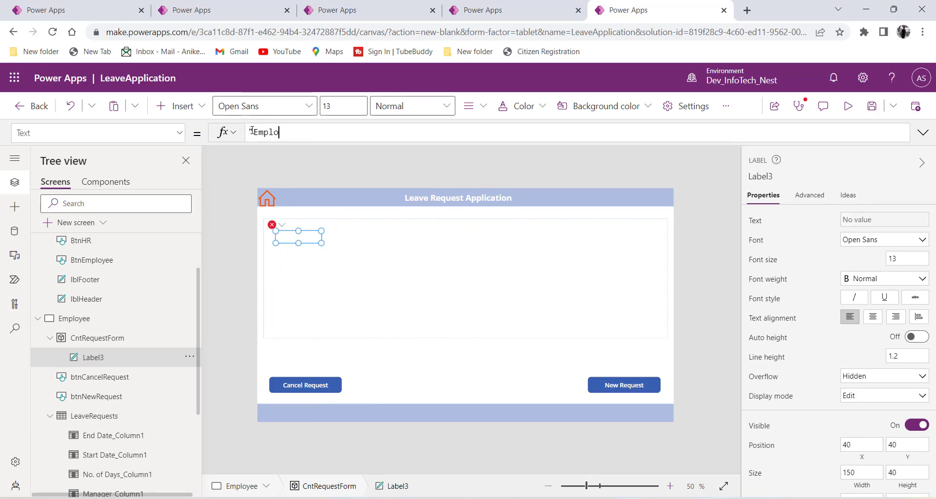
type("yee Name")
Step: Rename the new label as lblEmployee and complete its text formula as "Employee Name" with the closing quotation mark
left_click(189, 357)
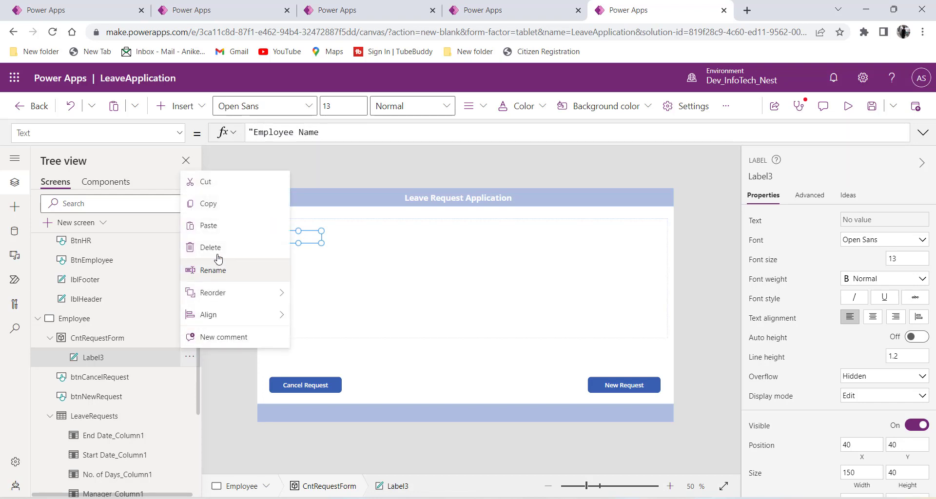
left_click(213, 270)
type("lblE")
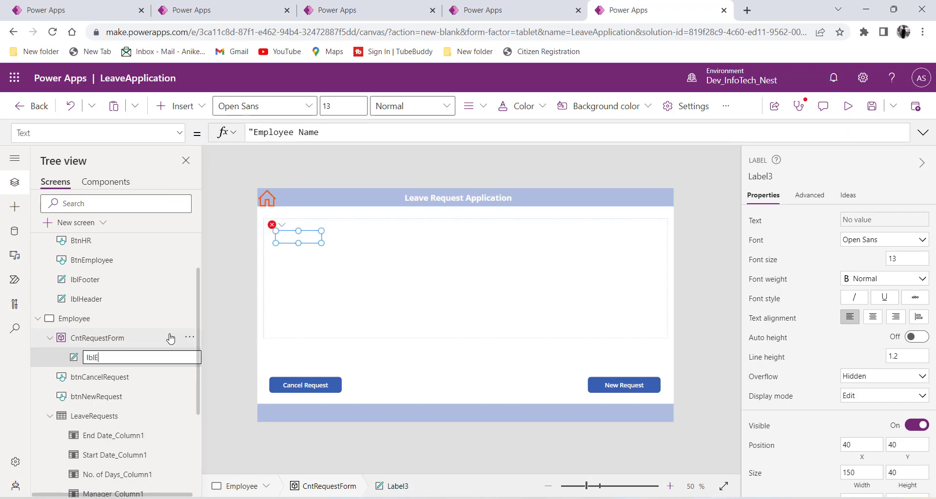
type("mployee")
key("Return")
left_click(325, 133)
type("\"")
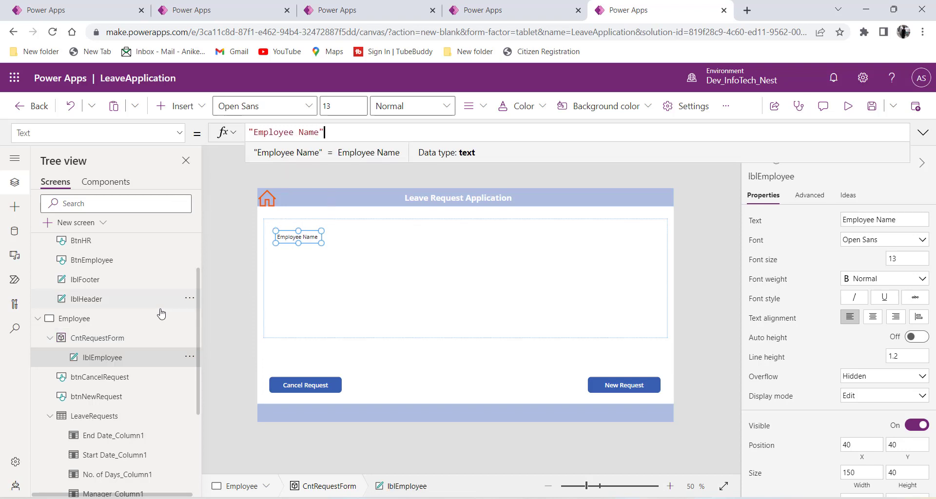
Step: Insert a text input in CntRequestForm, place it directly under the Employee Name label, and make it narrower
left_click(120, 340)
left_click(198, 106)
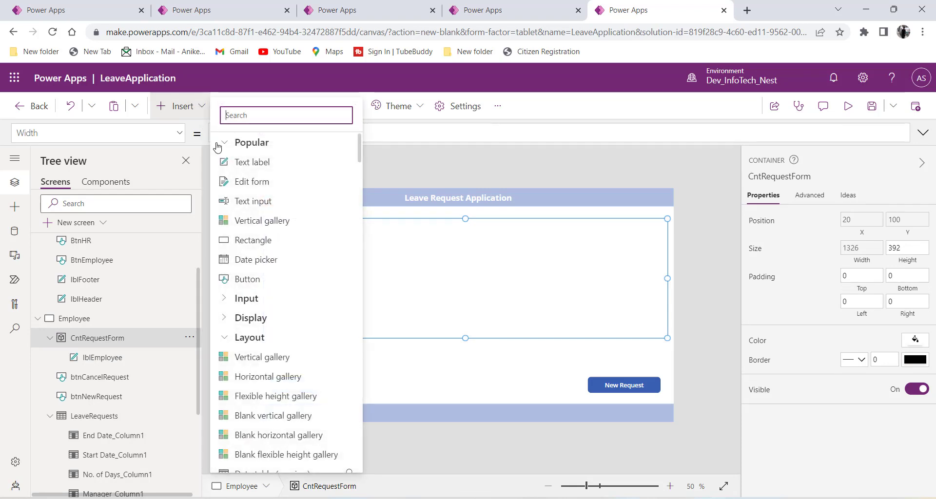
left_click(253, 200)
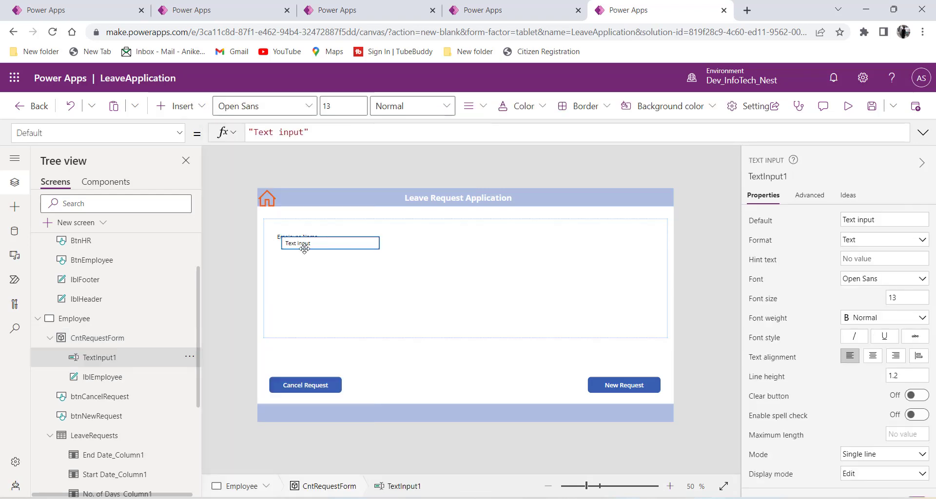
left_click_drag(303, 247, 301, 251)
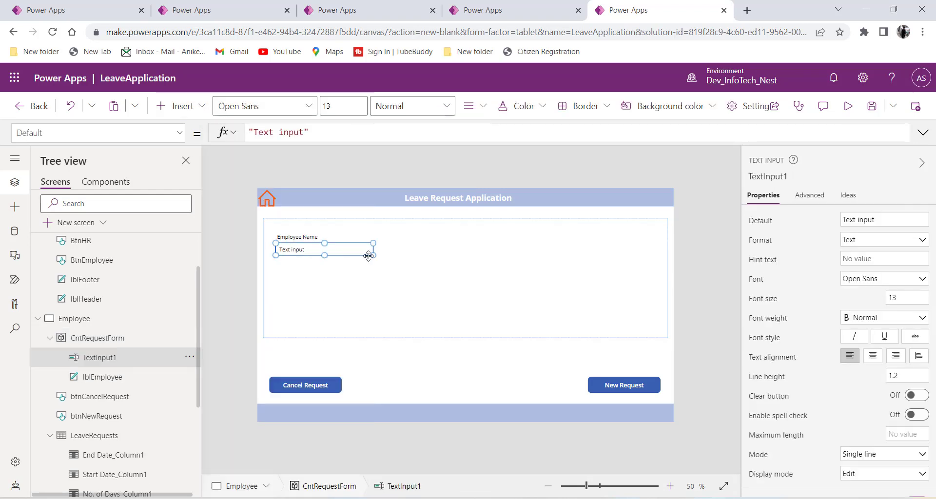
left_click_drag(373, 255, 346, 256)
Step: Set the default value of the text input under Employee Name to the formula User().FullName
left_click_drag(310, 132, 239, 135)
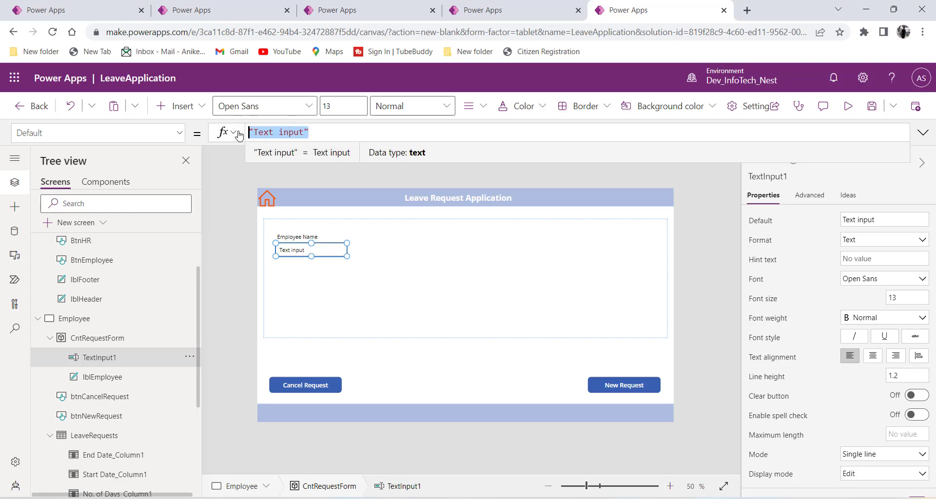
key("BackSpace")
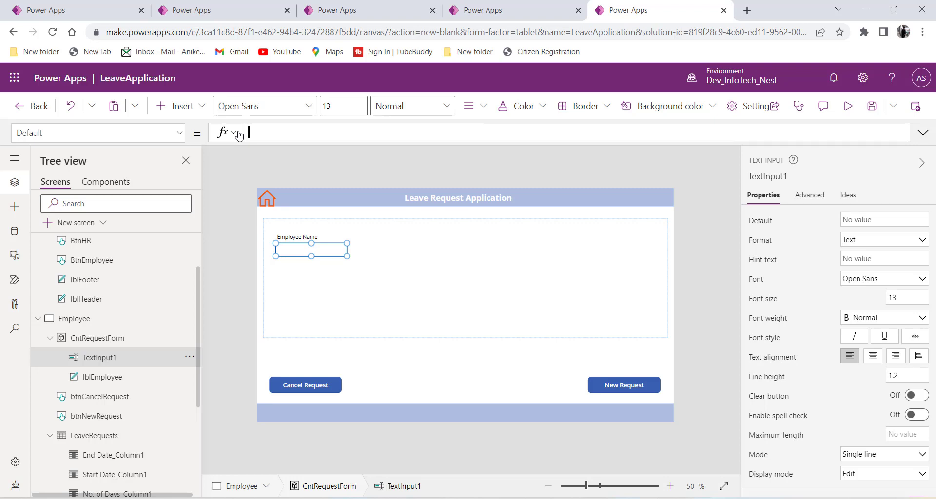
type("User")
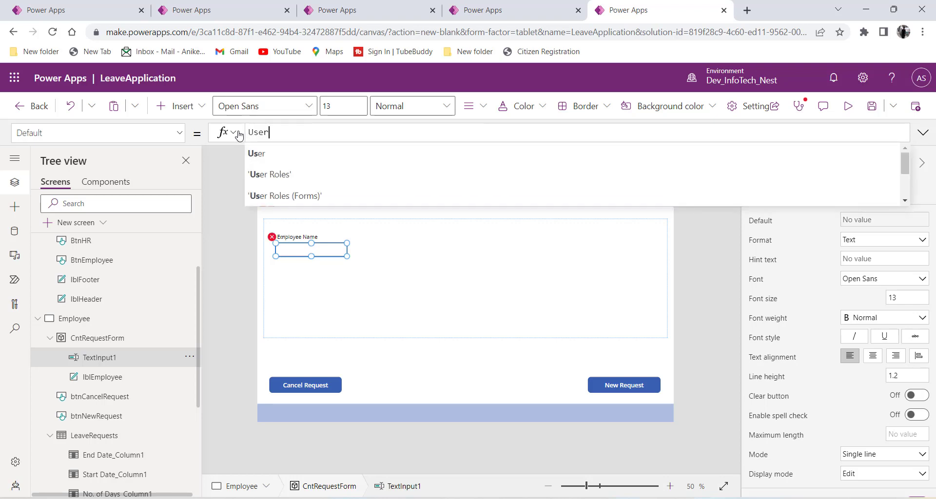
type("()")
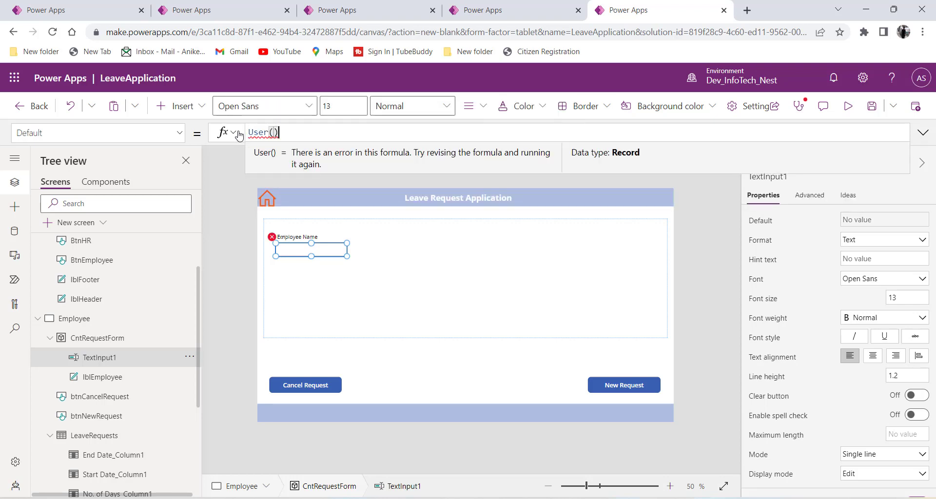
type(".")
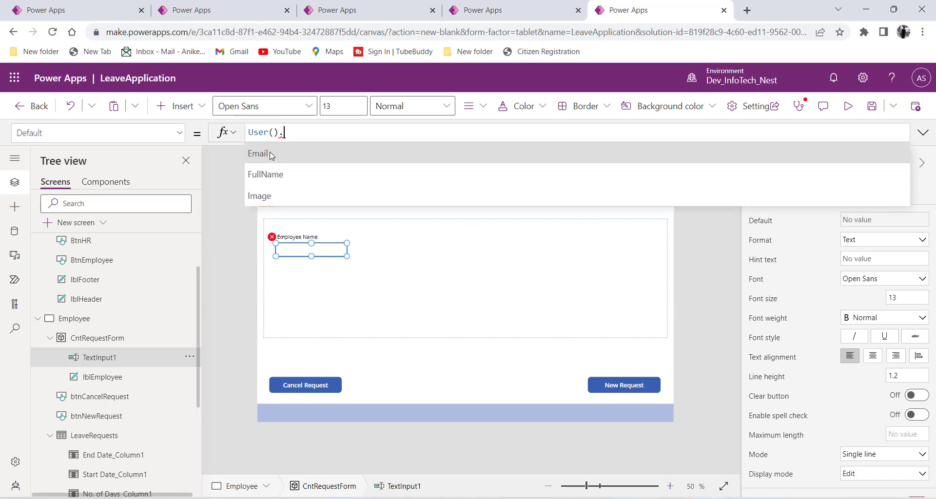
type("F")
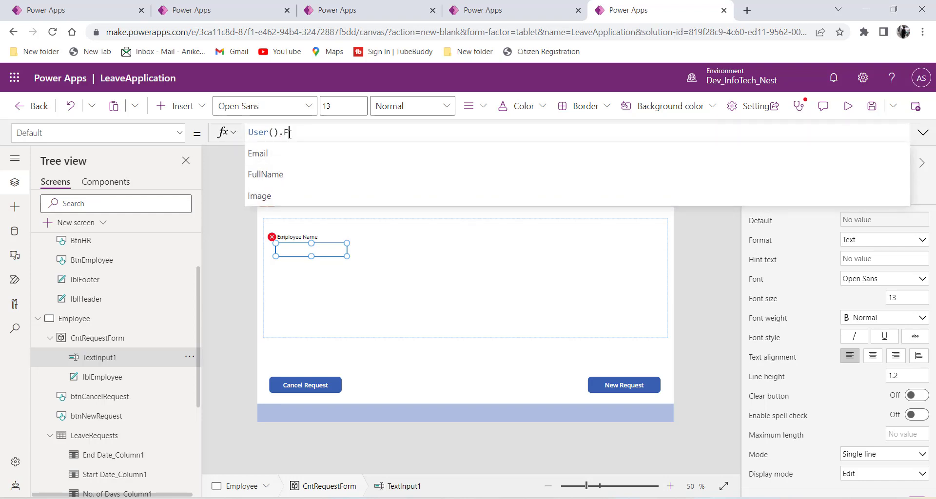
type("ullName")
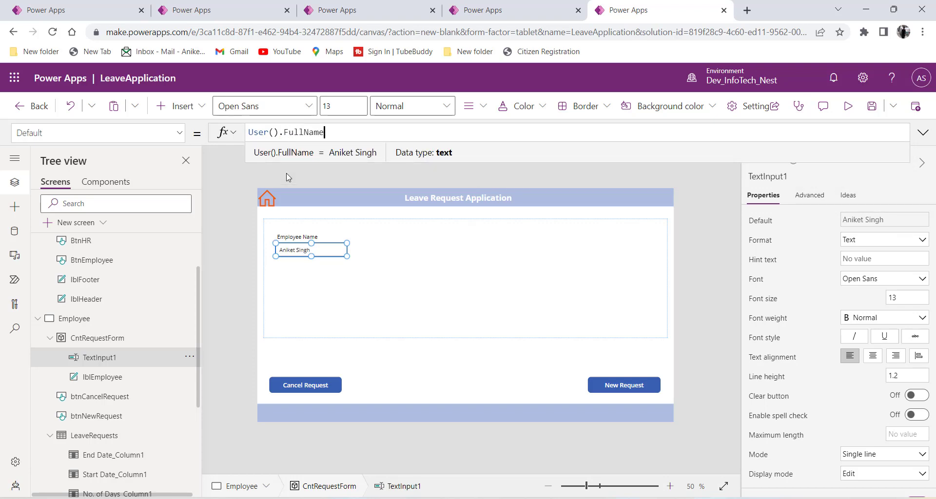
left_click(279, 134)
key("shift+End")
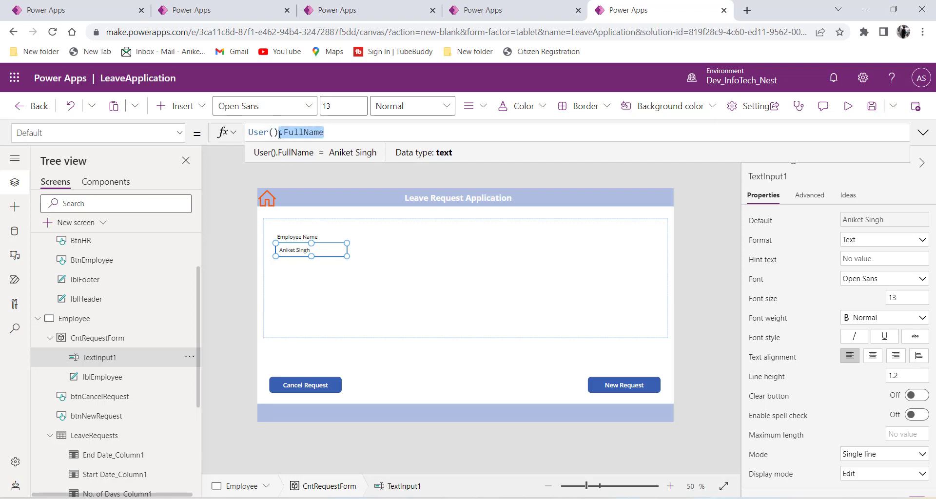
left_click_drag(302, 133, 249, 132)
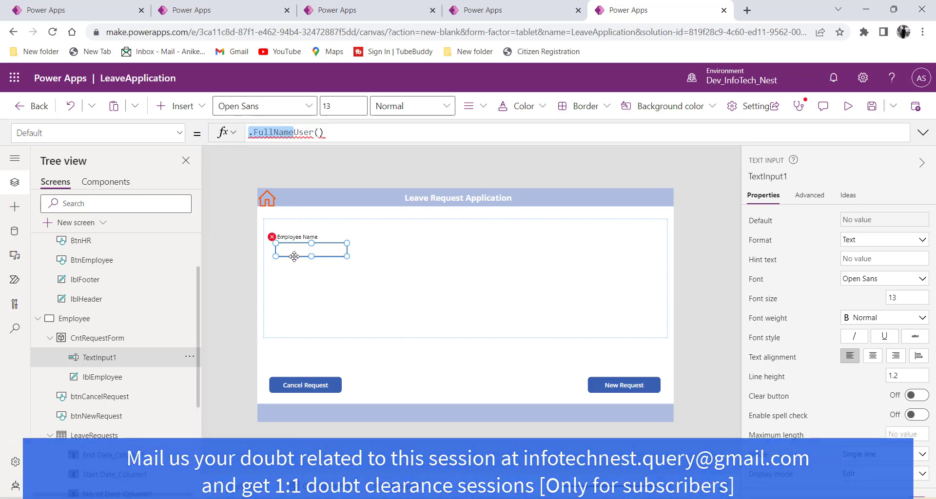
left_click(334, 131)
key("ctrl+z")
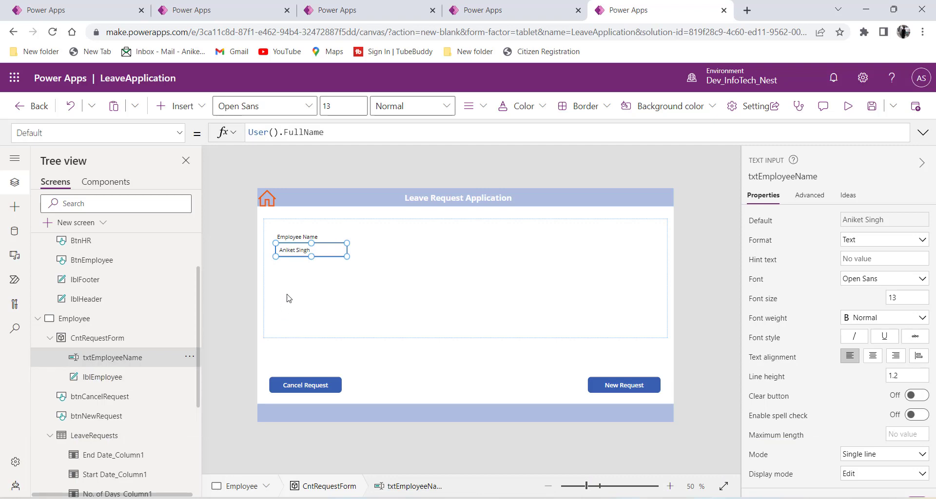
Step: Add a text label reading "Leave Type" to CntRequestForm, level with the Employee Name label at about X 346, Y 40
left_click(128, 338)
left_click(183, 116)
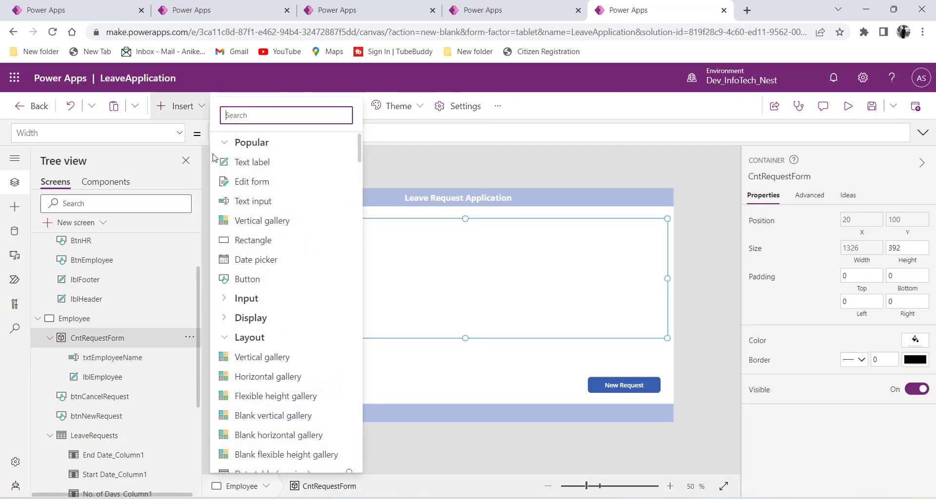
left_click(252, 160)
left_click_drag(318, 244, 406, 237)
left_click_drag(280, 133, 253, 130)
type("Leave Type\"")
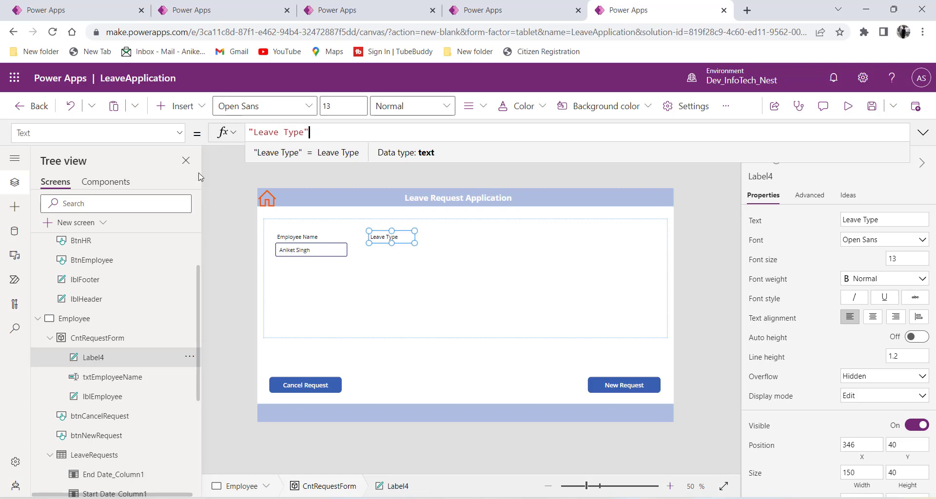
Step: Insert a drop down directly under the Leave Type label at about X 346, Y 80, sized about 236 by 44
left_click(185, 104)
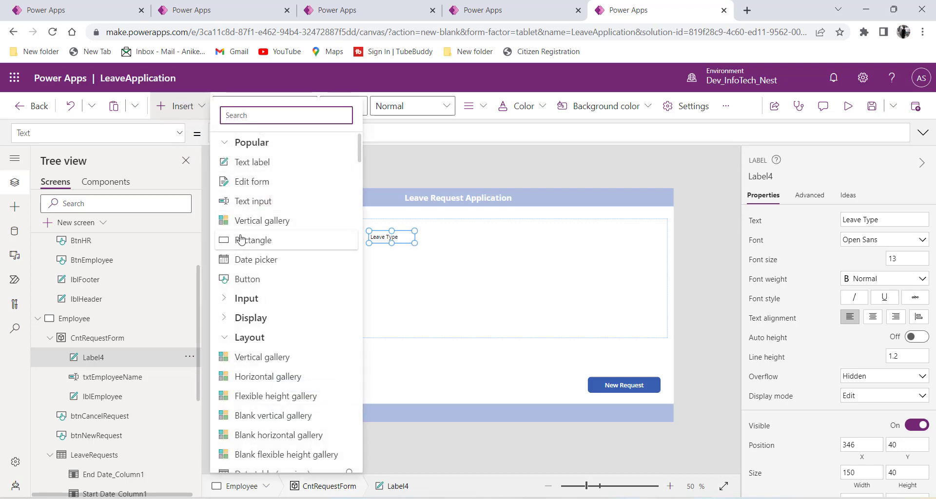
left_click(227, 303)
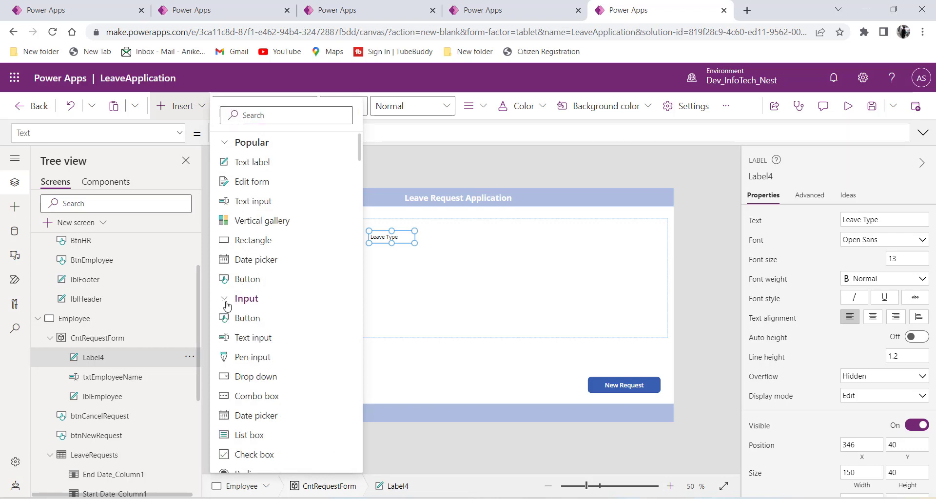
left_click(251, 377)
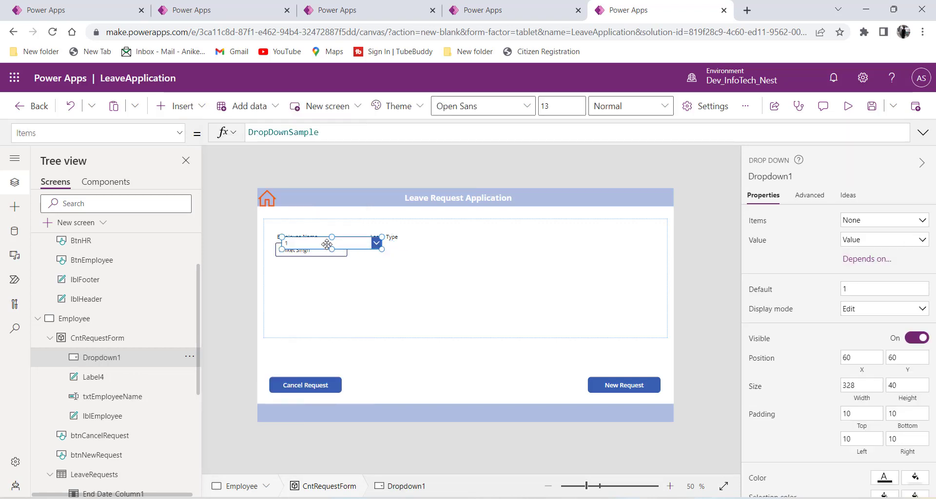
left_click_drag(324, 250, 432, 257)
left_click_drag(387, 244, 397, 243)
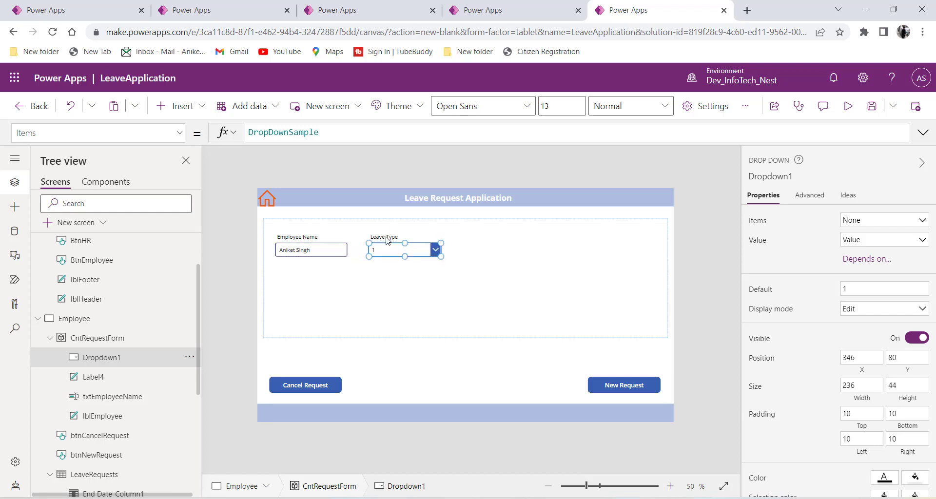
left_click(387, 238)
left_click(393, 250)
Step: Set the Leave Type drop down's Items to ["Planned","UnPlanned"] and open its list to check the choices
left_click(49, 137)
left_click_drag(320, 132, 248, 132)
key("BackSpace")
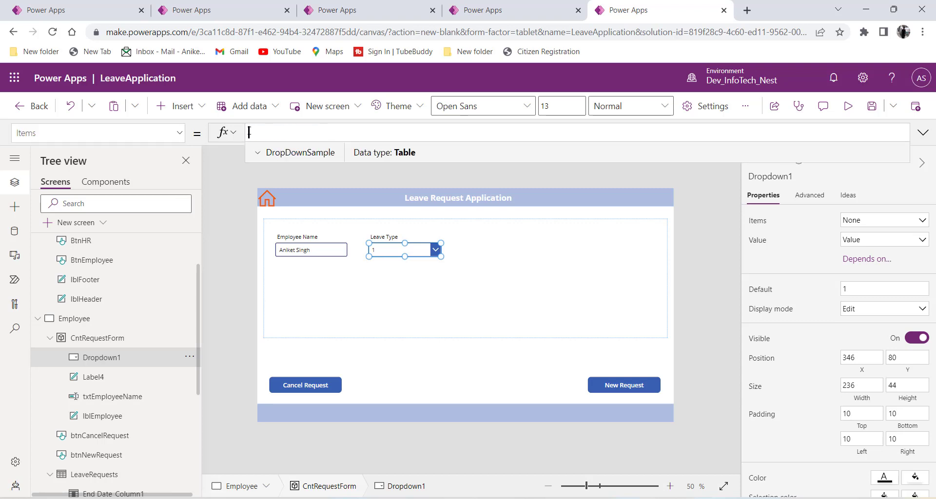
type("[]")
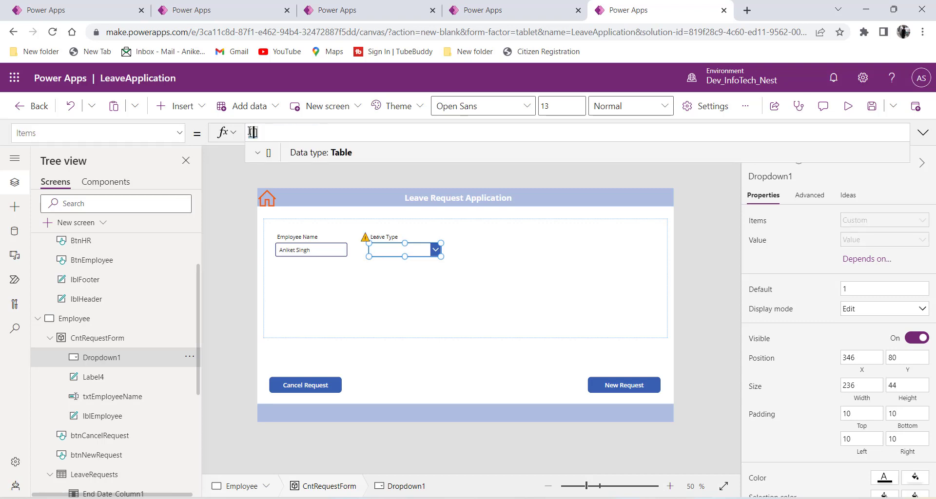
type("\"\",")
type("\"\"")
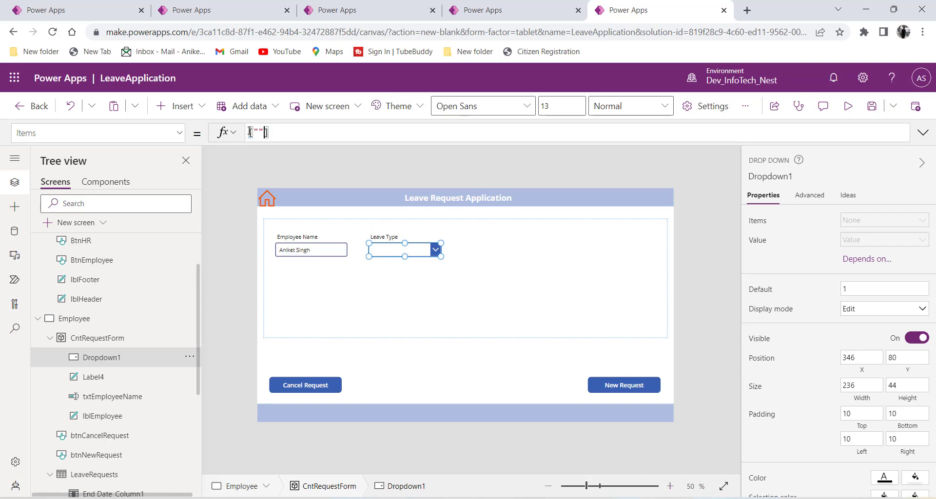
key("Left")
key("Left")
key("Left")
key("Left")
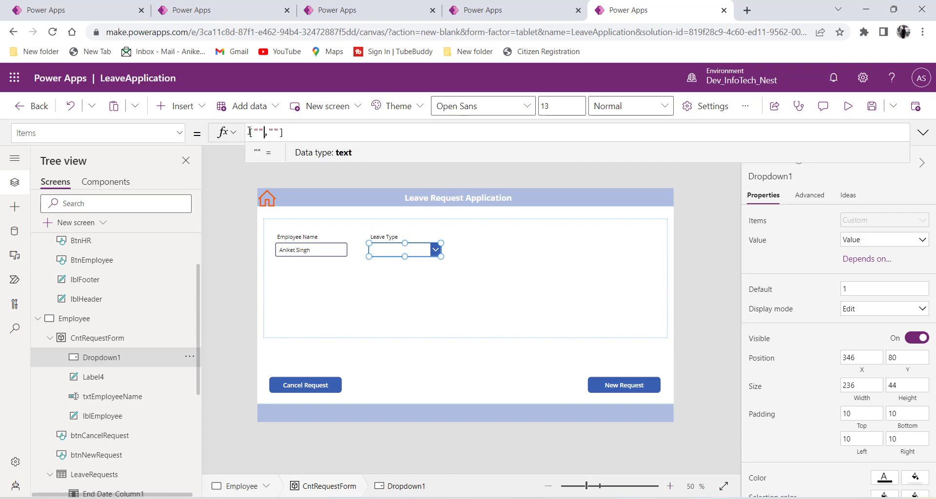
type("Planned")
left_click(310, 132)
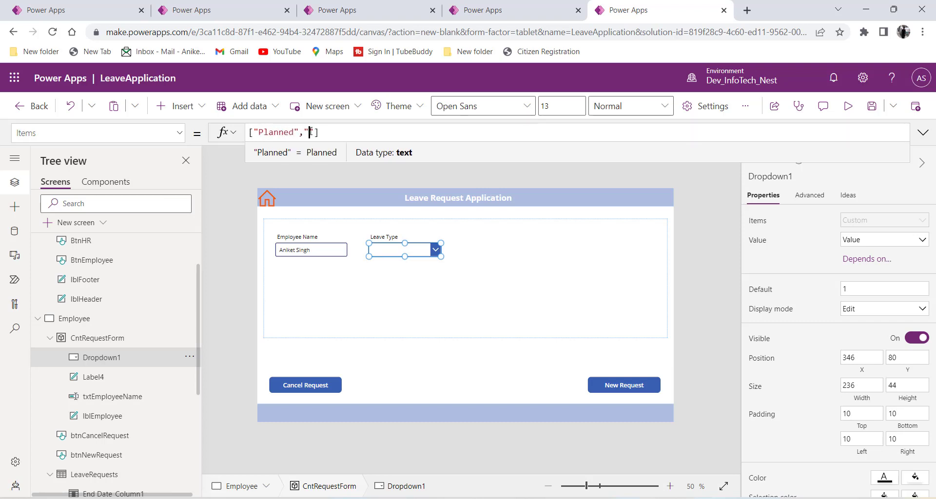
type("UnPlanned")
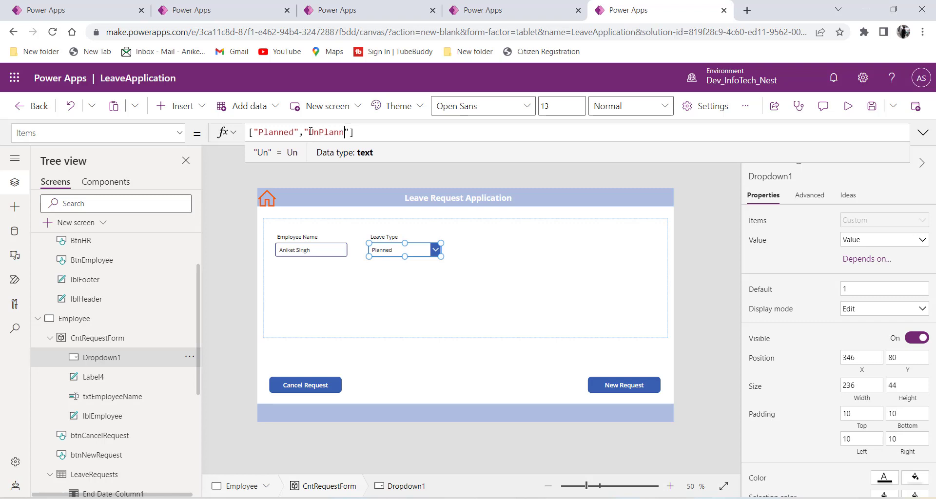
key("End")
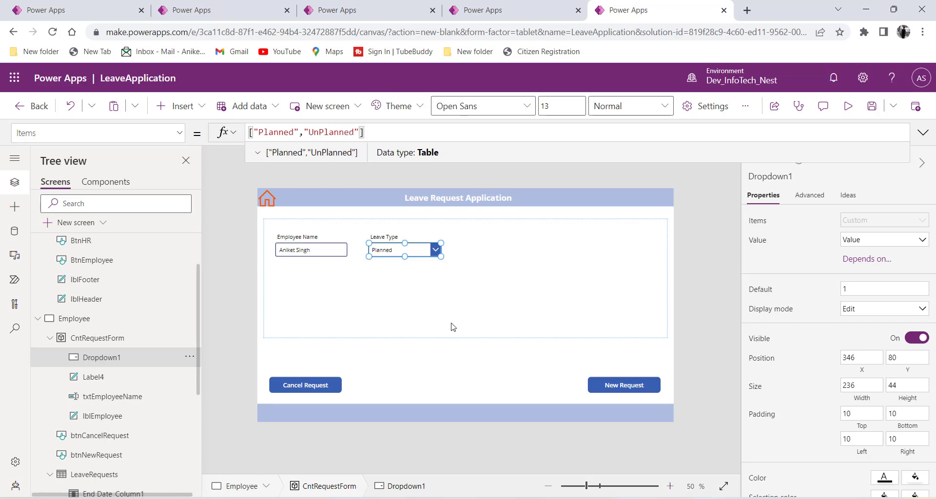
left_click(393, 249, "alt")
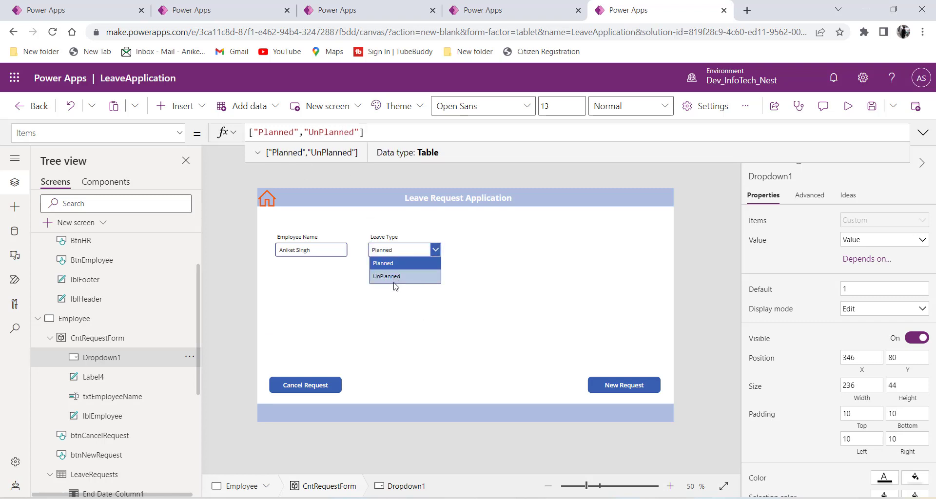
Step: Test the Leave Type drop down by picking UnPlanned and return the control to editing
left_click(394, 279)
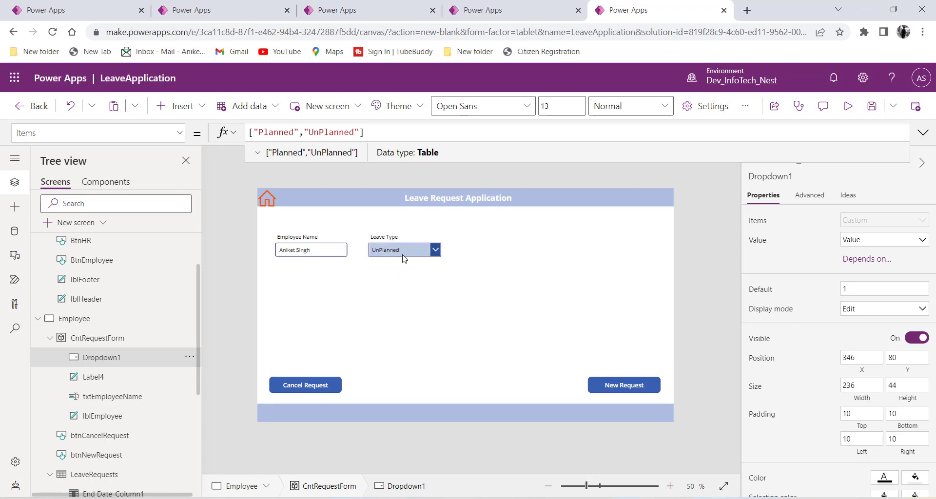
left_click(403, 258, "alt")
left_click(396, 265)
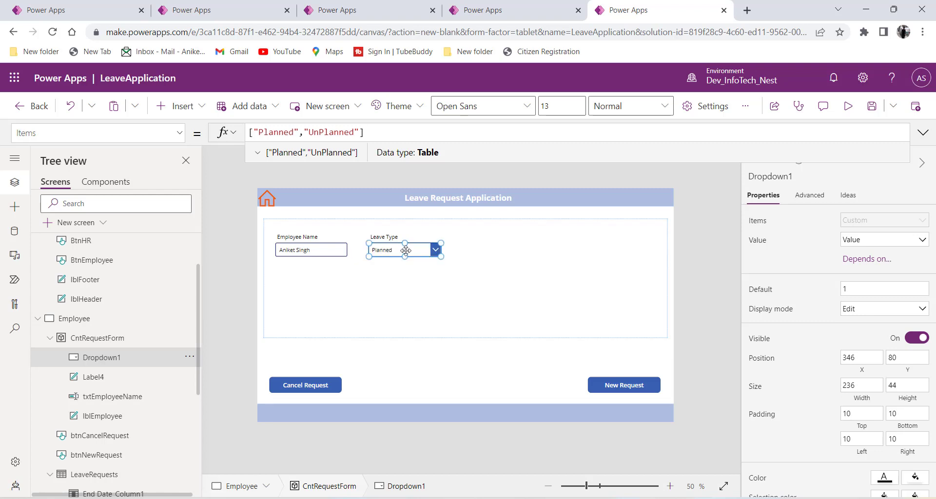
Step: Rename the Leave Type drop down control as drpLeaveType
double_click(164, 358)
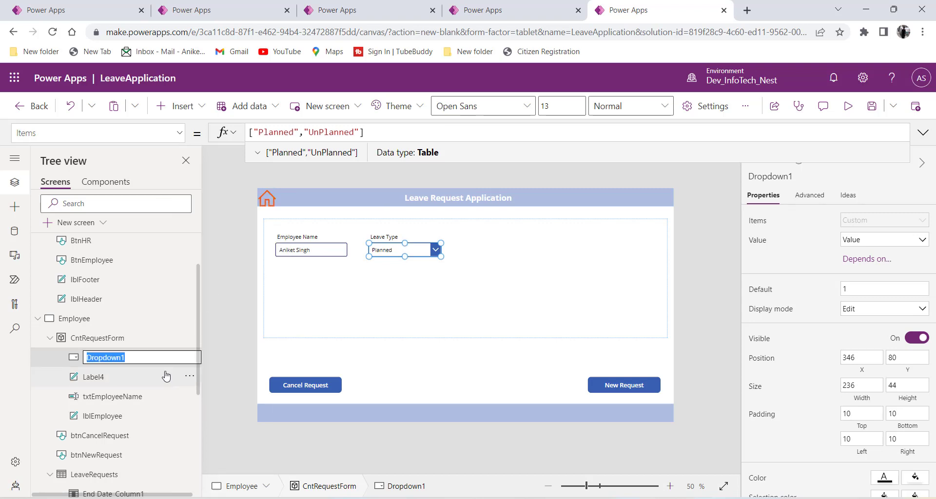
type("drpLeaveType")
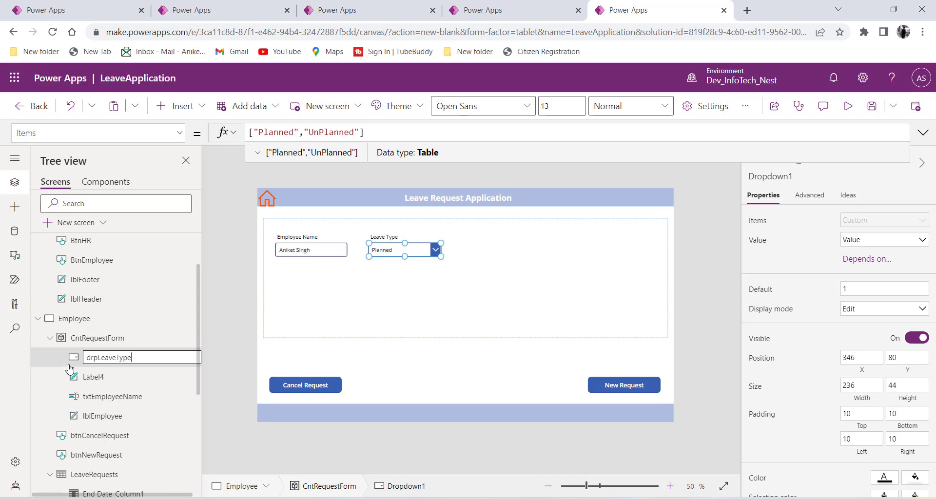
key("Return")
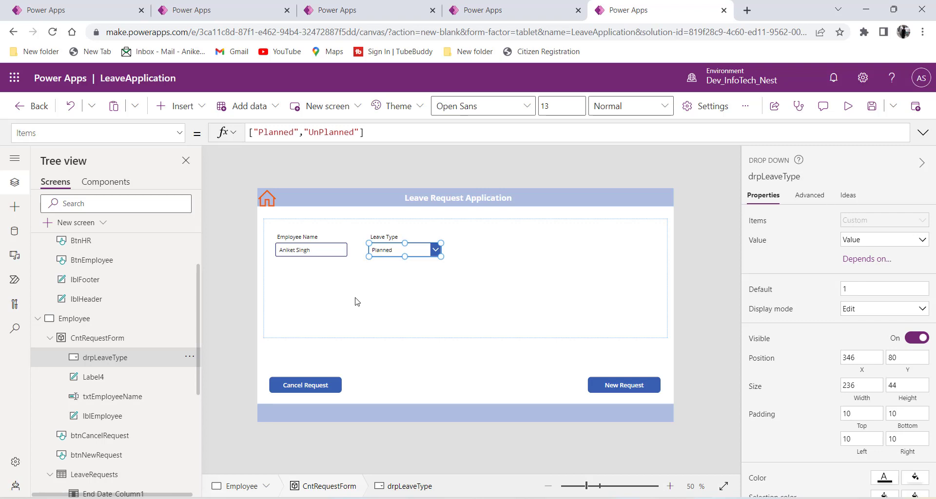
Step: Insert a date picker level with the Leave Type drop down at about X 676, Y 80, sized about 240 by 44
left_click(192, 107)
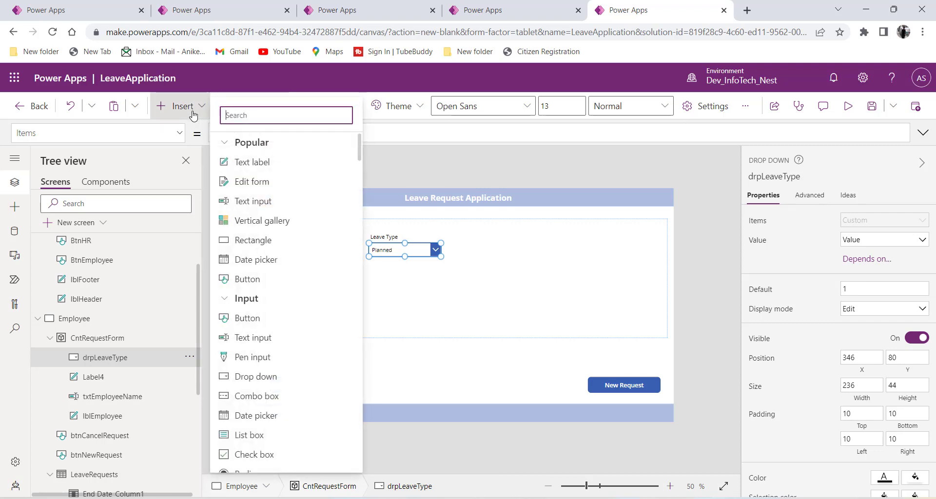
left_click(246, 259)
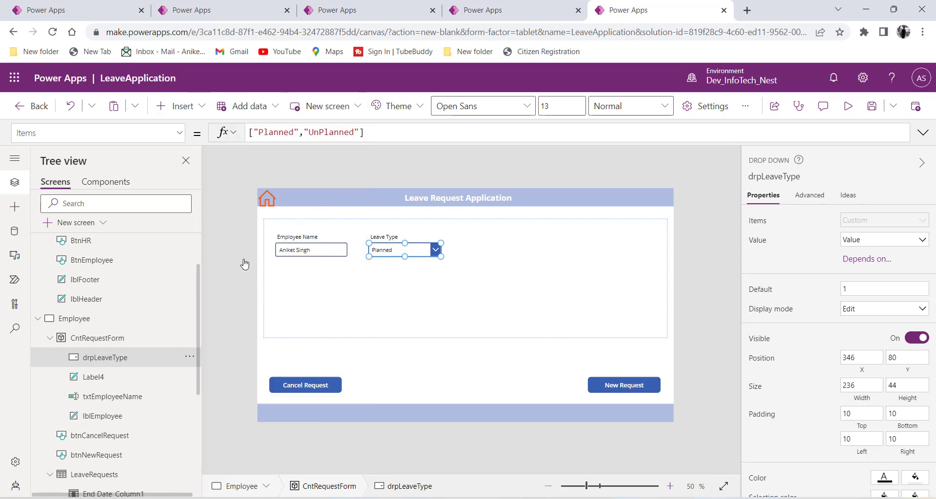
left_click_drag(315, 239, 543, 257)
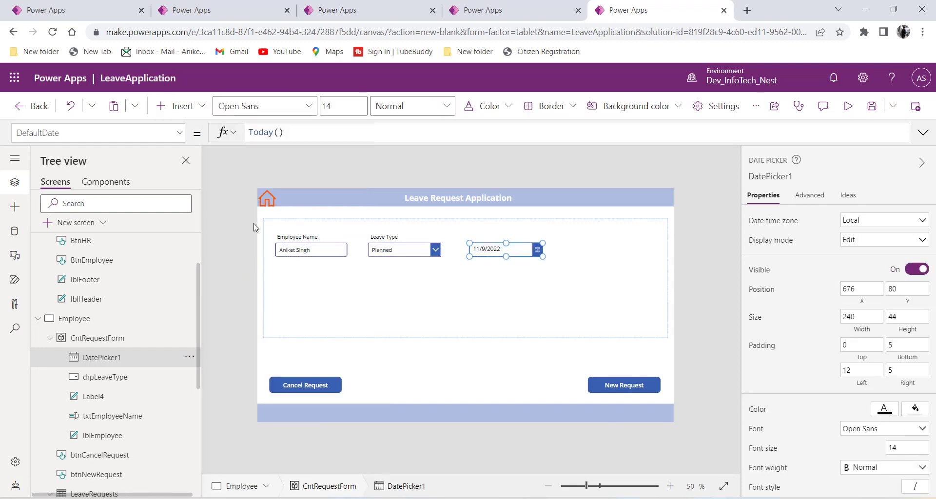
Step: Add a text label reading "Start Date" directly above the date picker, at about Y 40
left_click(184, 106)
left_click(244, 162)
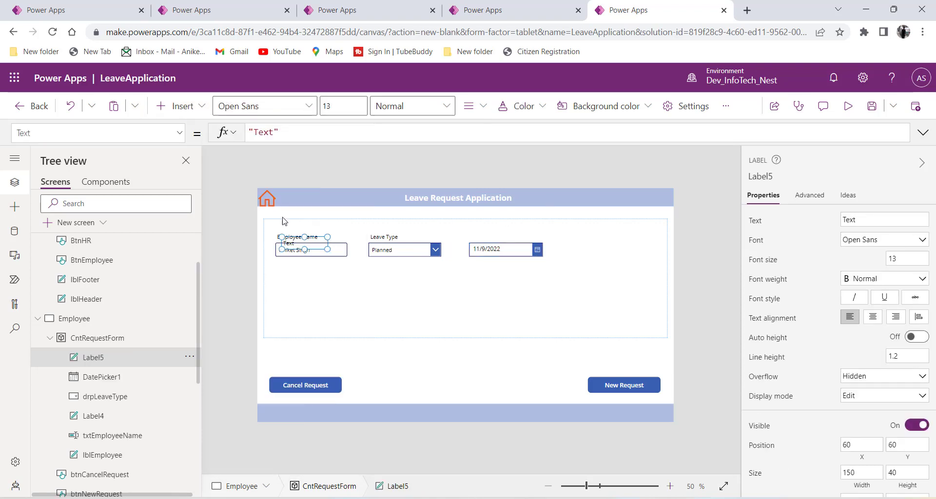
left_click_drag(303, 243, 495, 236)
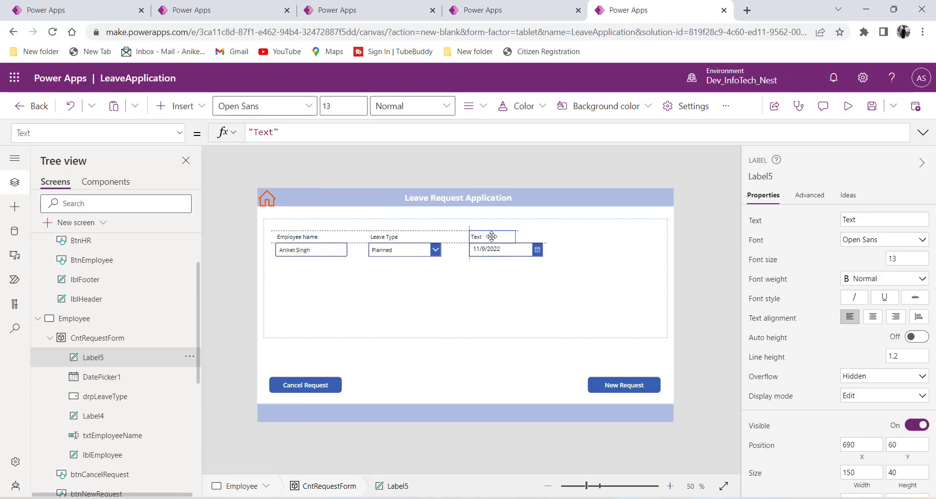
left_click(276, 133)
left_click_drag(276, 133, 255, 133)
type("Satrt")
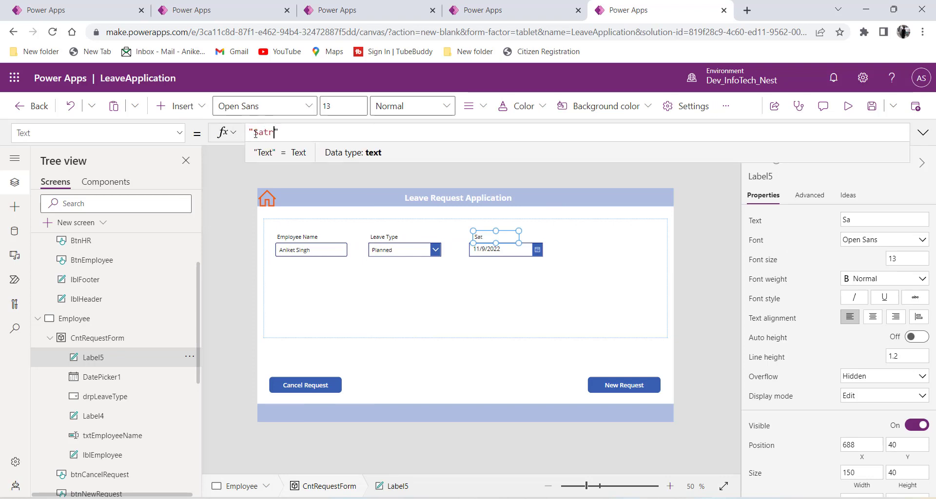
key("BackSpace")
key("BackSpace")
key("BackSpace")
type("rt Date")
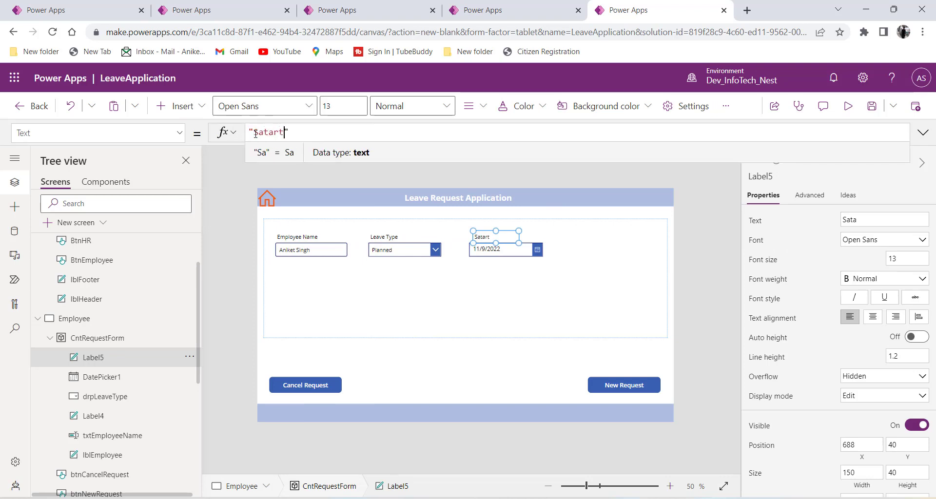
Step: Rename the date picker as StartDate and its label as lblStartDate, aligning the label at X 676
left_click(495, 248)
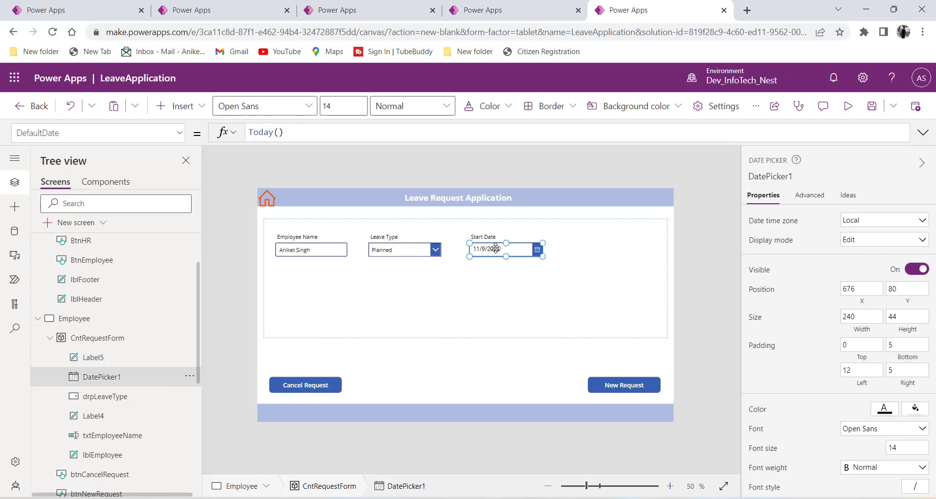
left_click(493, 238)
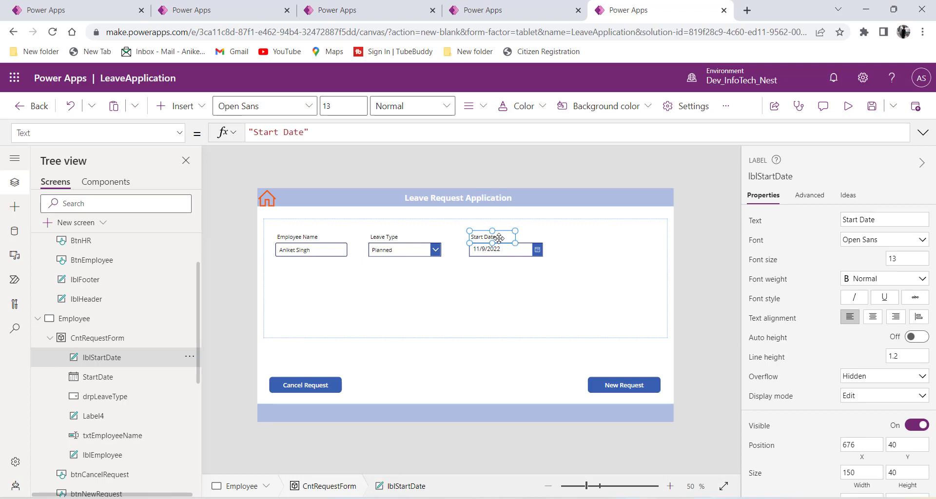
Step: Duplicate the Start Date label and date picker, place the copies level with the originals at X 974, and retitle the copied label "End Date"
left_click(504, 249, "shift")
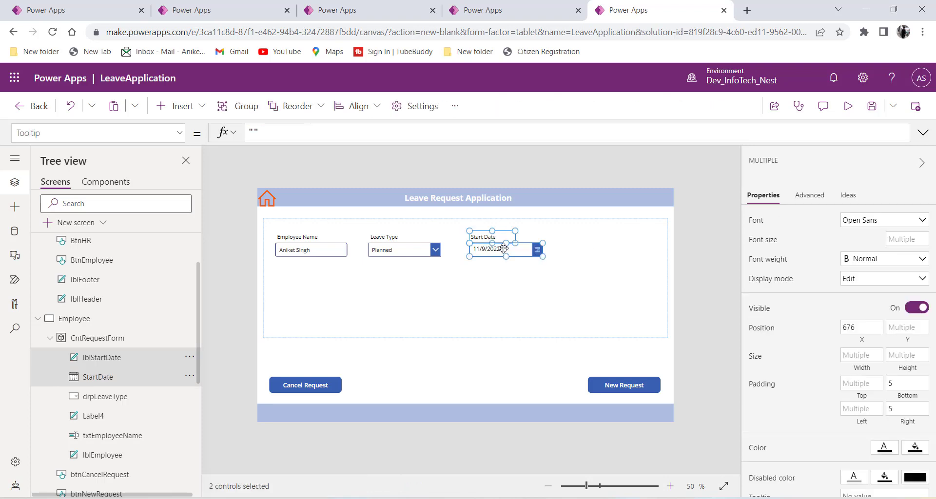
key("ctrl+c")
key("ctrl+v")
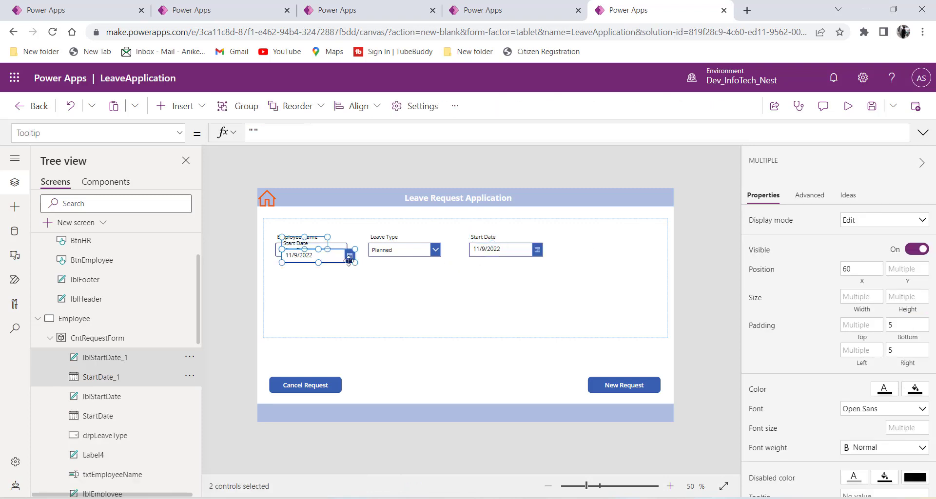
left_click_drag(320, 250, 604, 250)
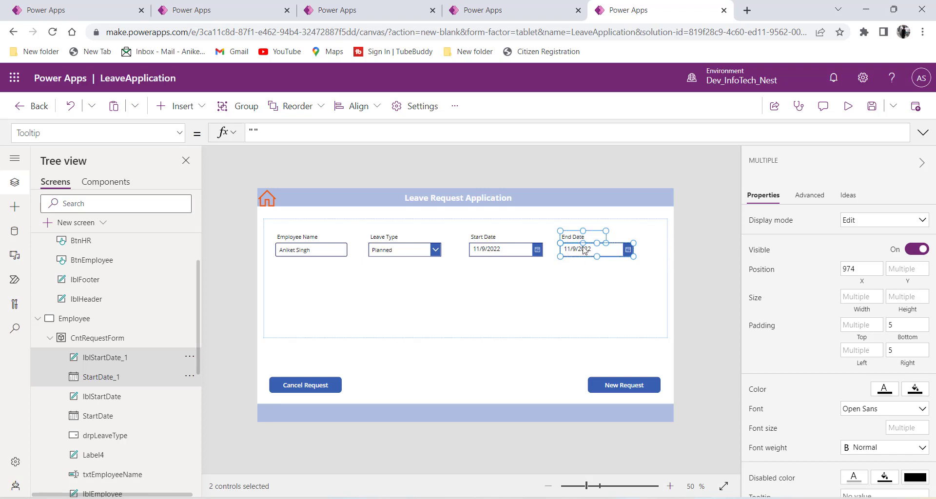
Step: Rename the copied date picker as EndDate and the copied label as lblEndDate
left_click(113, 378)
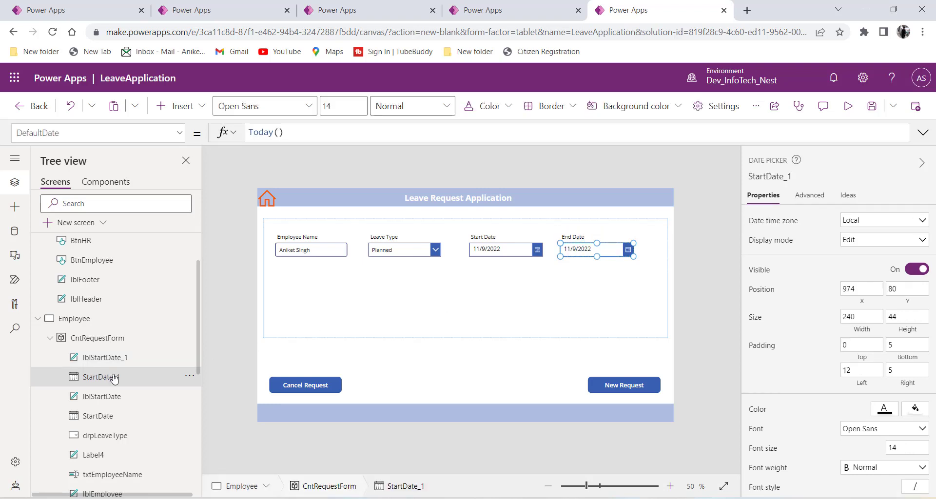
left_click(187, 377)
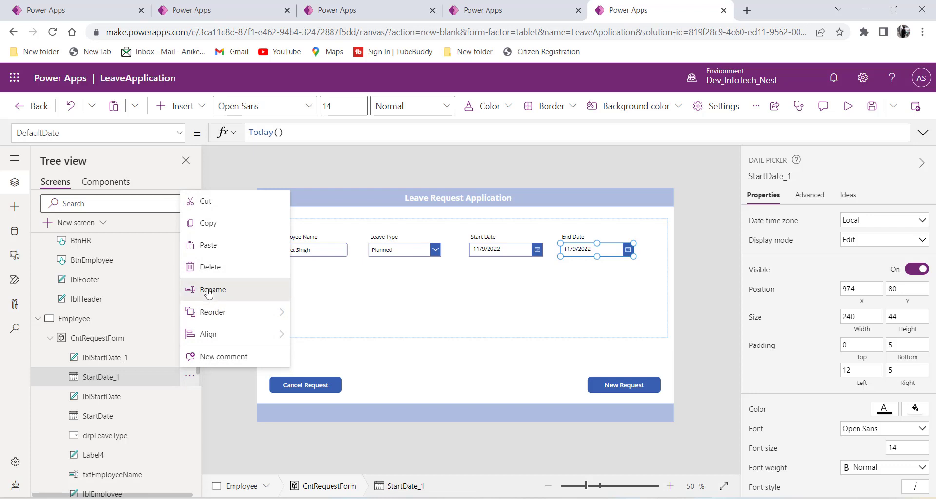
left_click(322, 259)
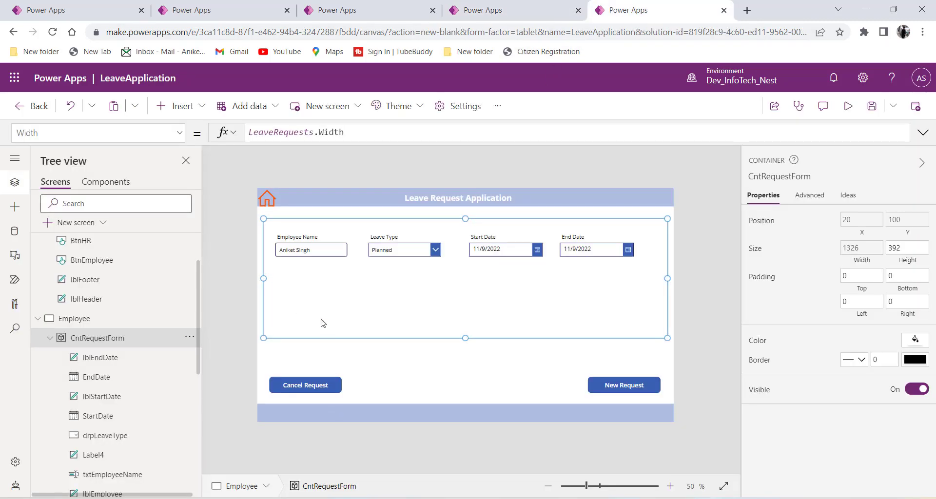
Step: Insert a drop down in CntRequestForm below the Employee Name field at about X 40, Y 224, sized about 258 by 46
left_click(178, 106)
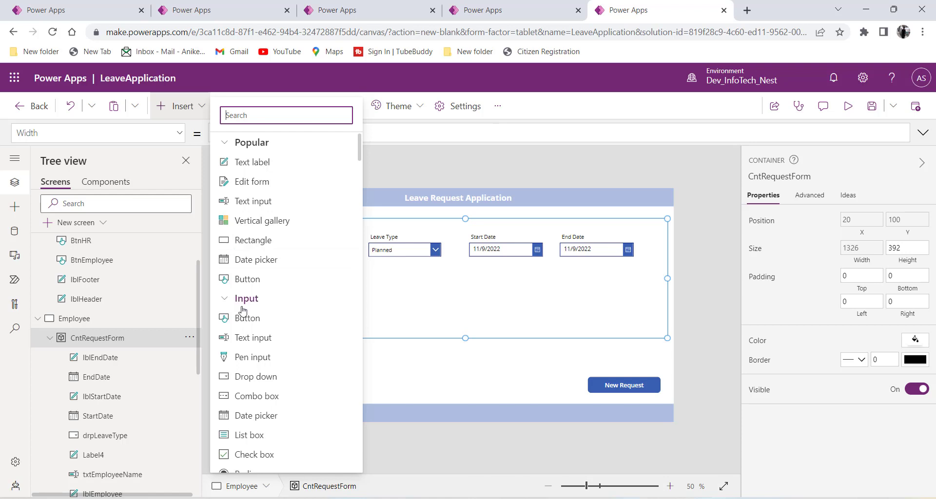
scroll(242, 311, "down", 4)
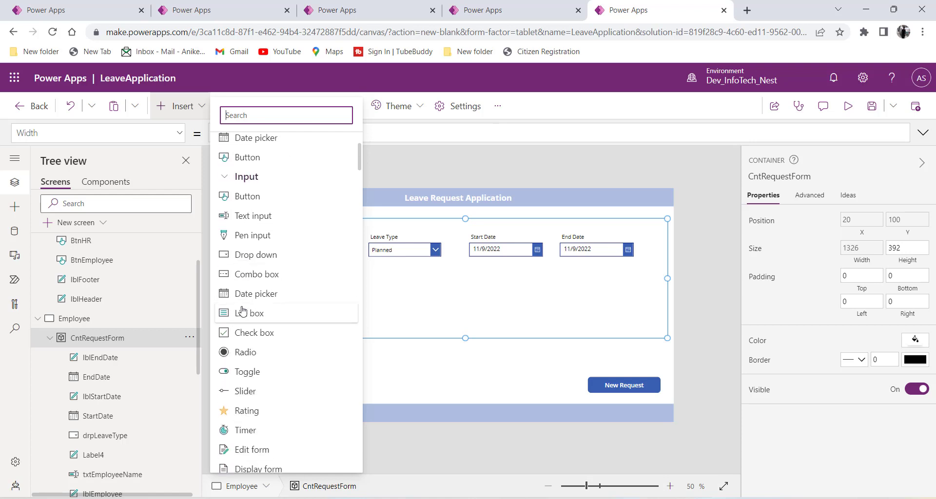
left_click(369, 327)
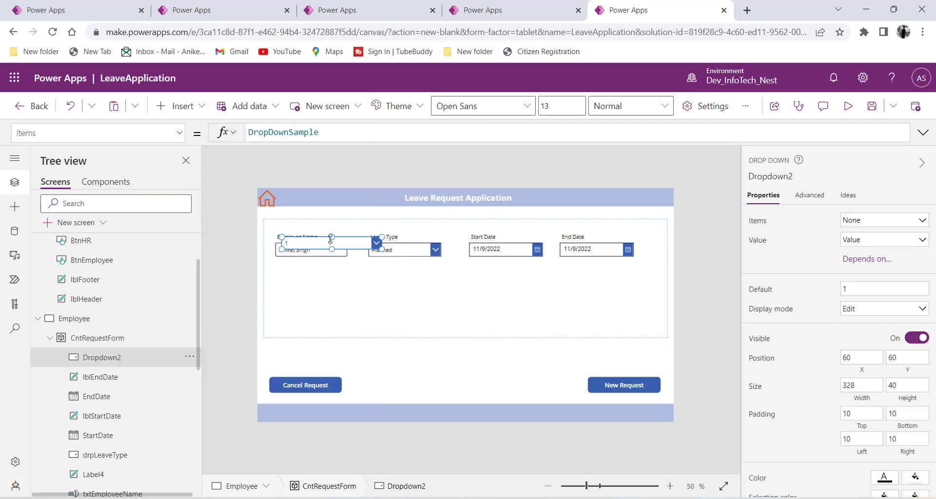
left_click_drag(316, 243, 311, 293)
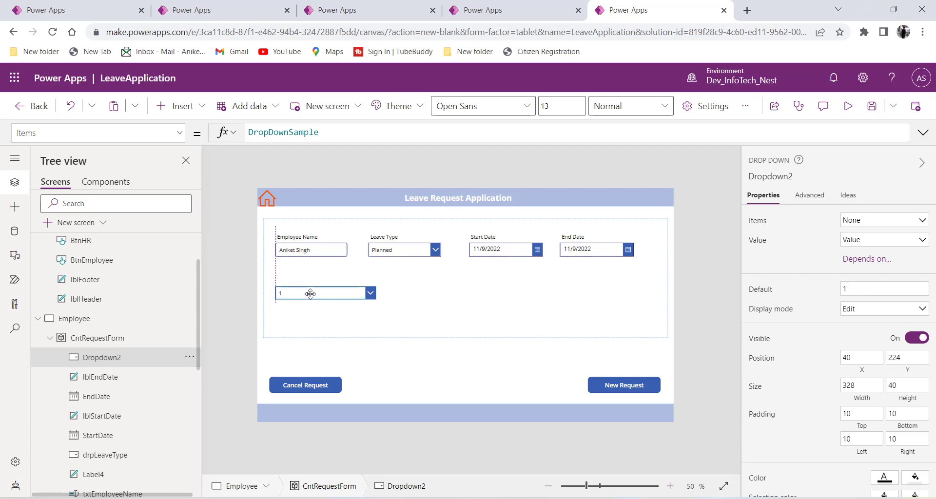
left_click_drag(376, 300, 349, 302)
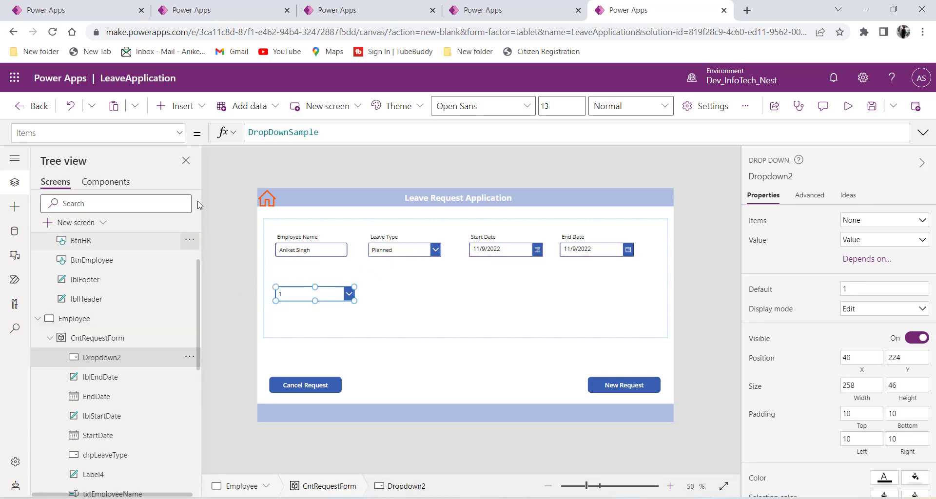
Step: Add a text label reading "Select Manager" directly above the new drop down
left_click(196, 114)
left_click(255, 165)
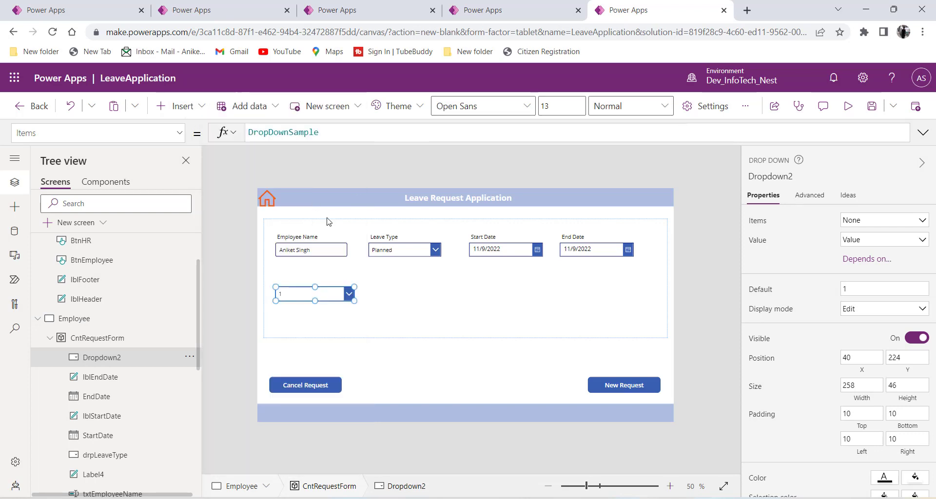
left_click_drag(293, 245, 292, 274)
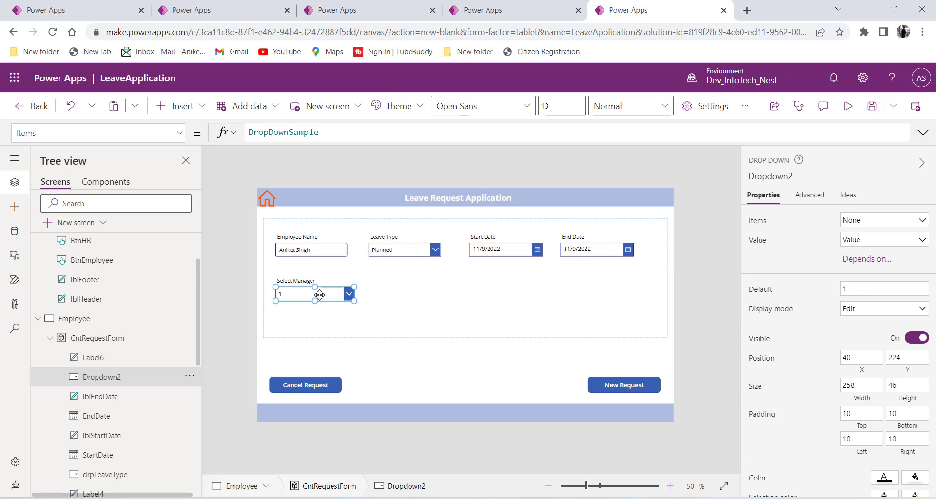
Step: Set the Items of the Select Manager drop down to Filter('User Roles',Role="Manager")
left_click(240, 16)
double_click(308, 134)
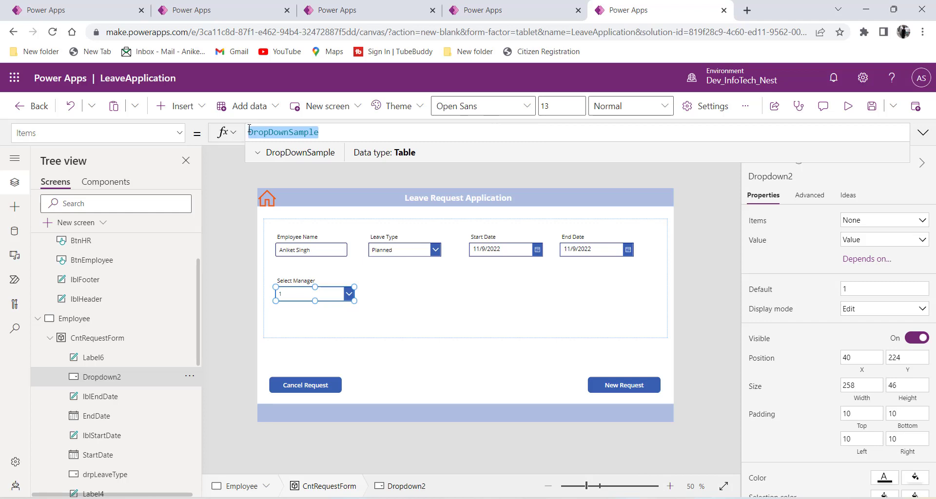
type("Filter")
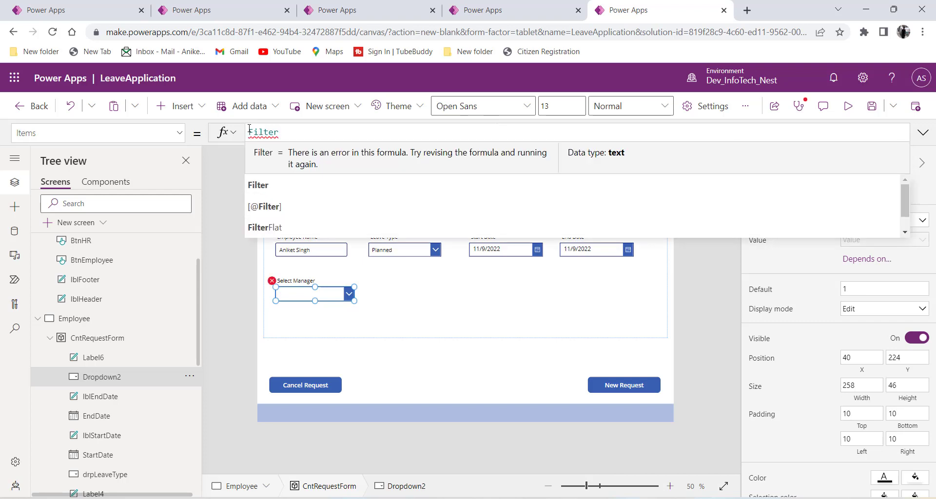
type("(")
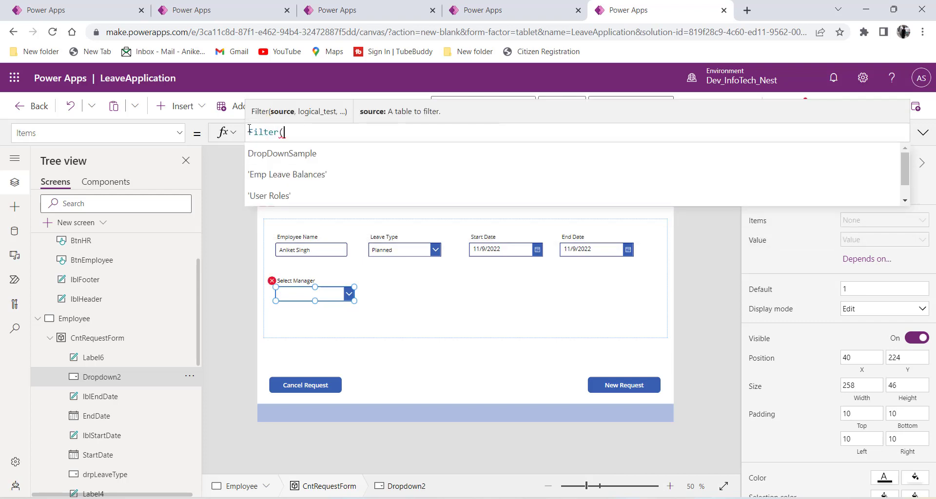
type("'User Roles'")
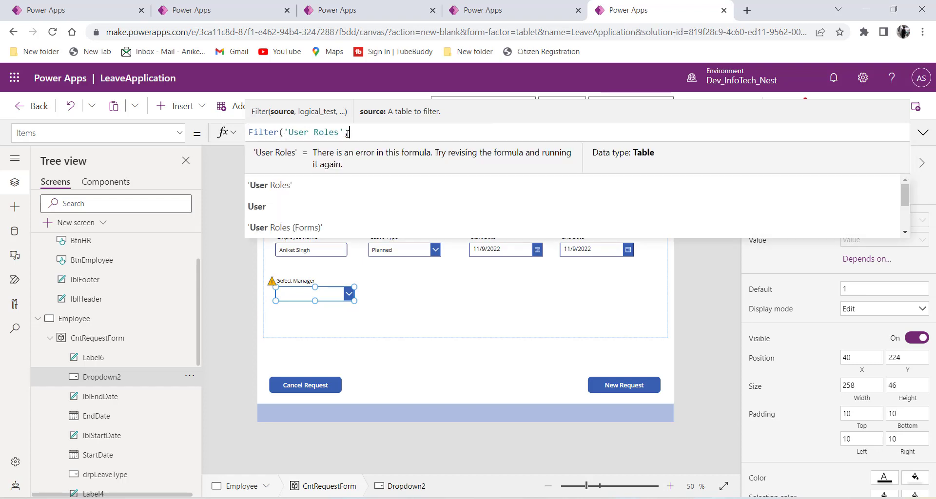
type(",Role")
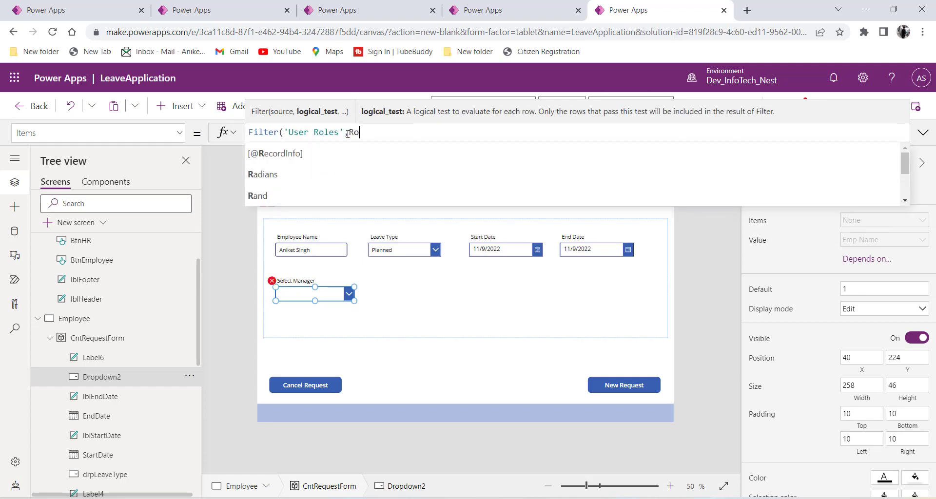
type("=")
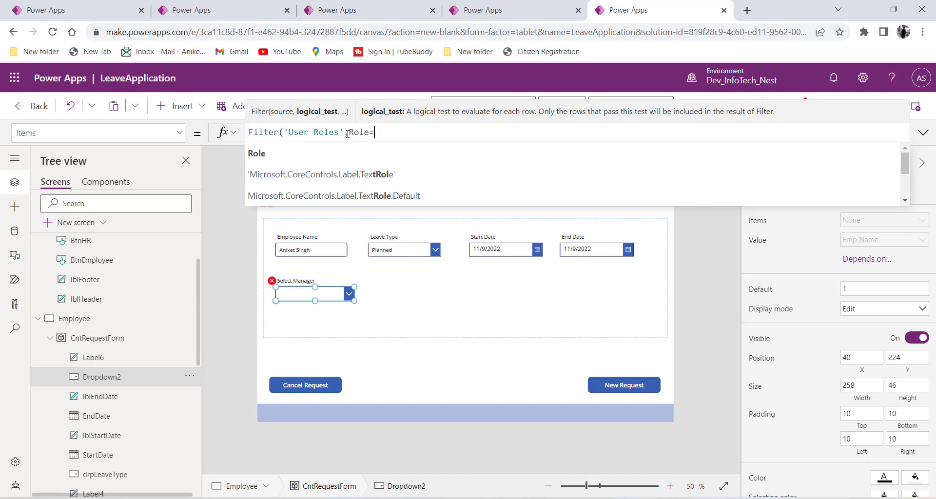
type("\"Manager")
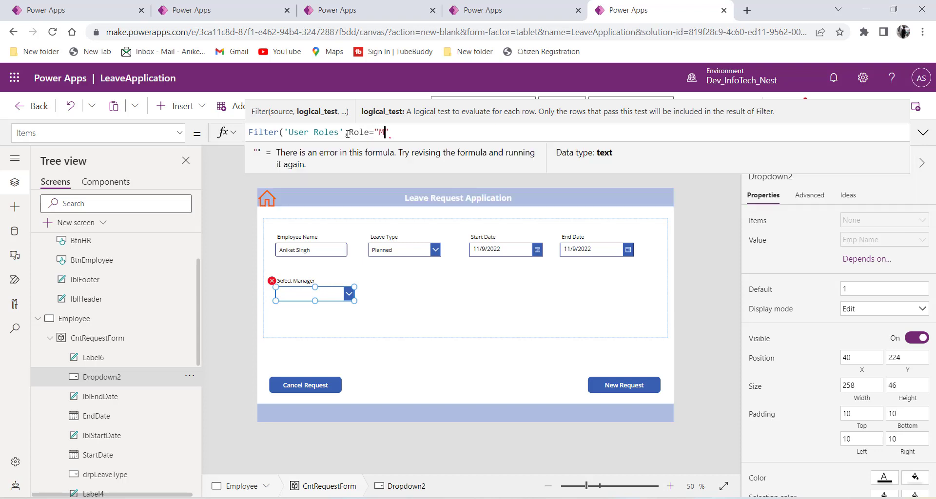
type("\"")
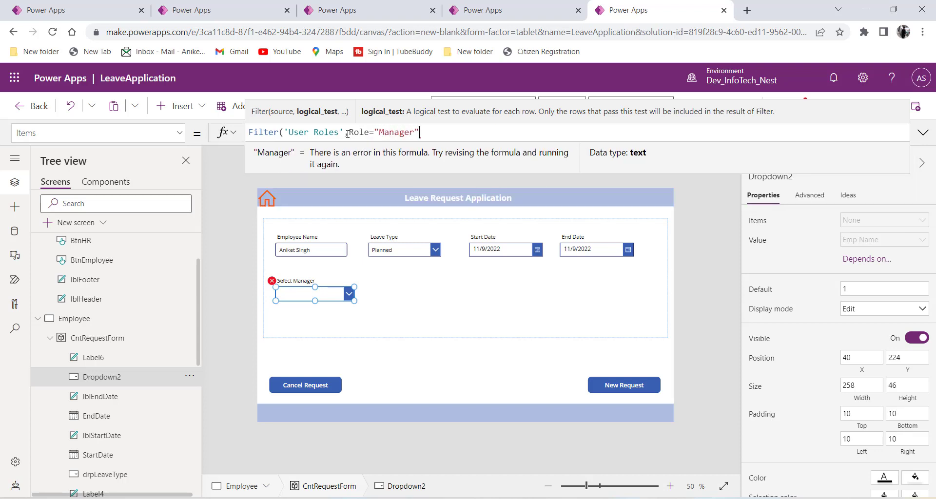
type(")")
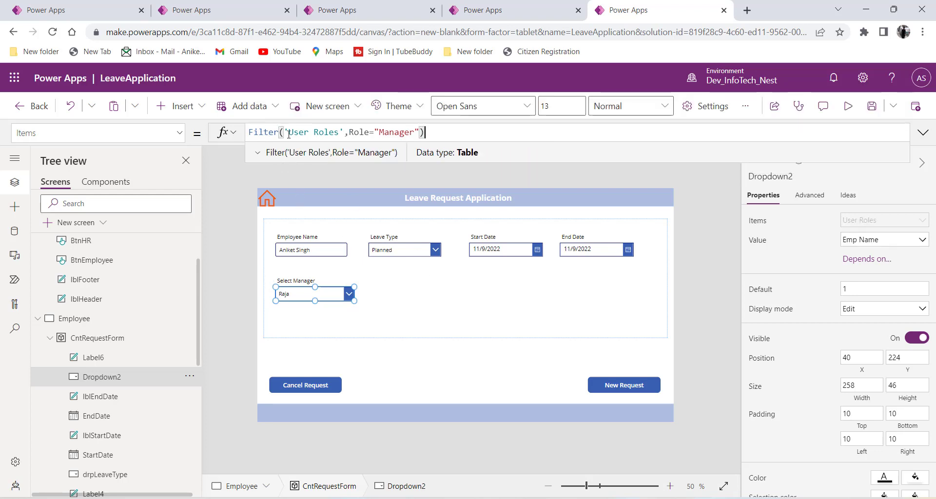
Step: Test the Select Manager drop down on the canvas by switching between the listed manager names
left_click_drag(349, 133, 415, 133)
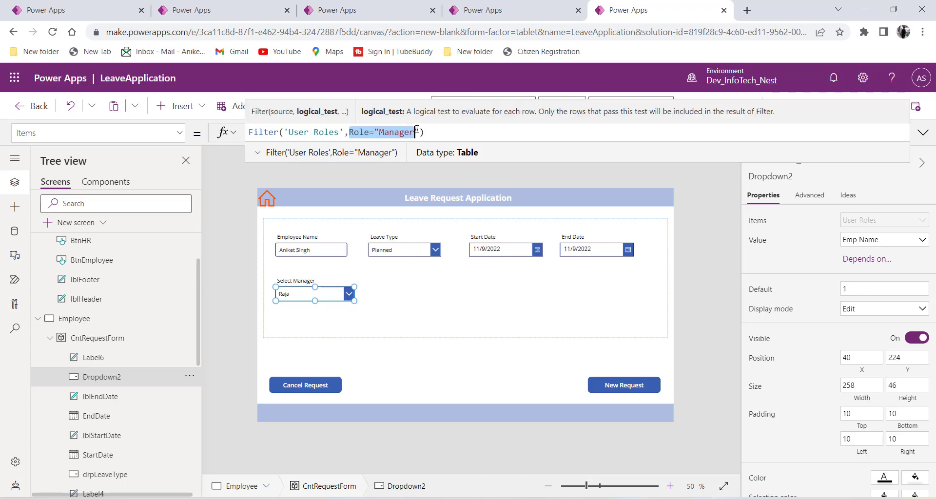
left_click(339, 293)
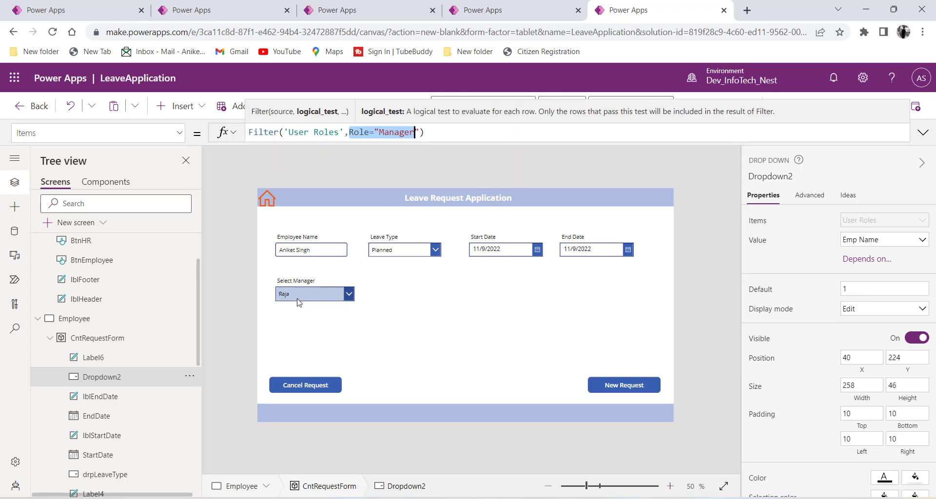
left_click(301, 323)
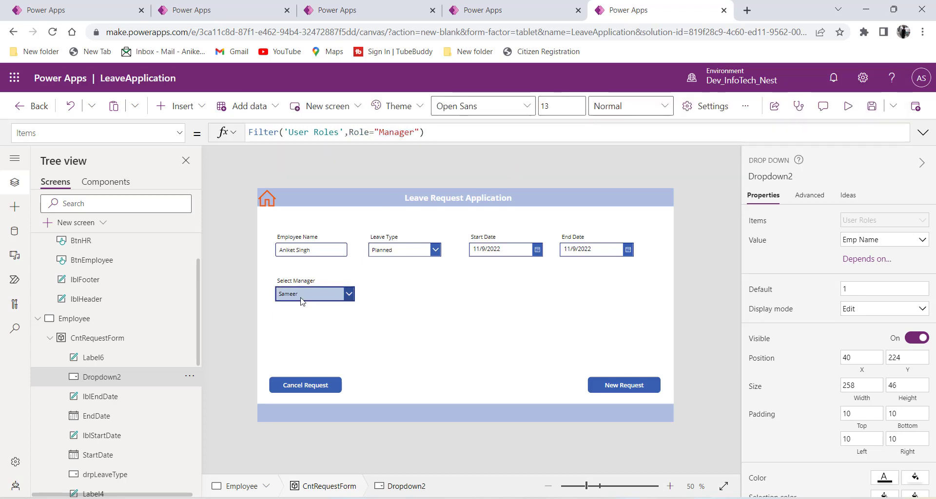
left_click(301, 297)
left_click(300, 317)
left_click(302, 296)
left_click(302, 308)
left_click(302, 295)
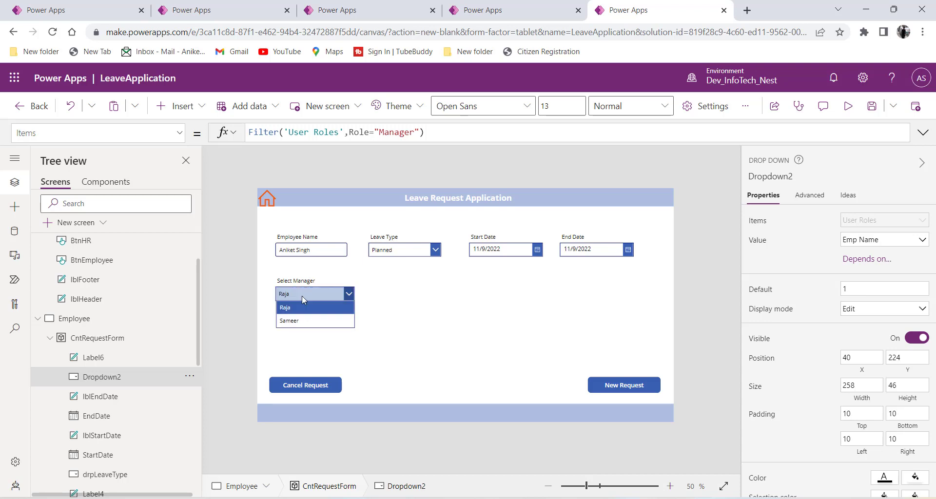
left_click(302, 320)
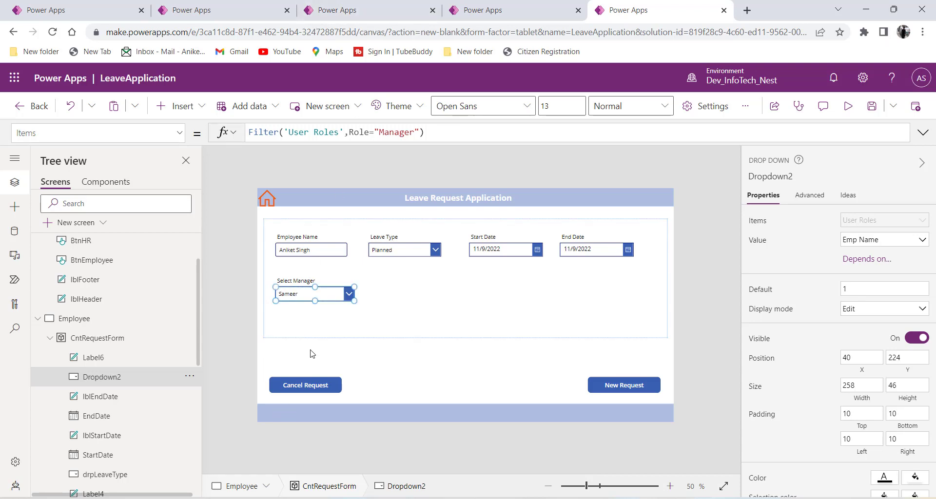
left_click(332, 295)
left_click(330, 312)
Step: Examine the fields available as the Select Manager drop down's displayed value and review its choices and Items formula
left_click(918, 242)
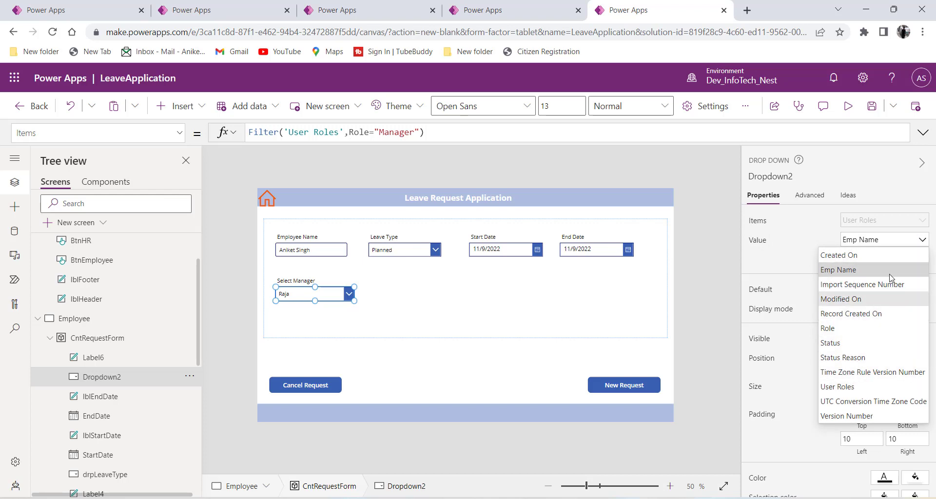
left_click(882, 244)
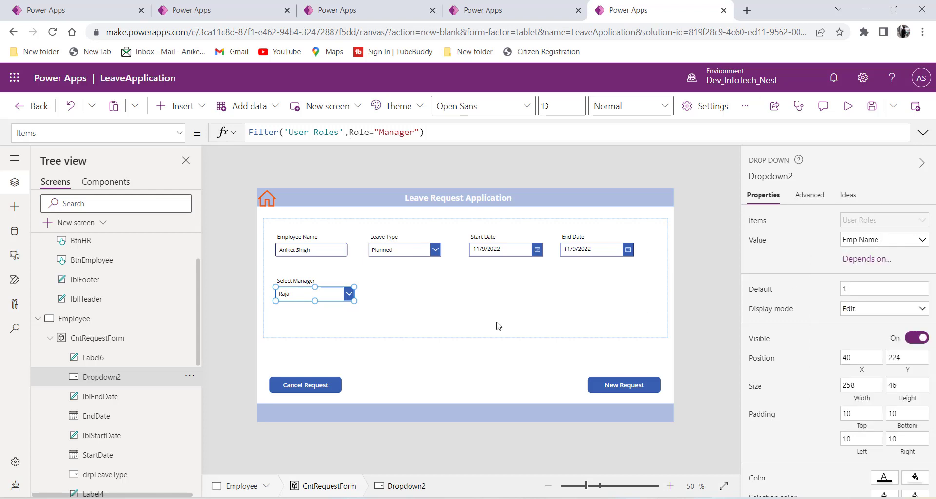
left_click(322, 294, "alt")
left_click(325, 309, "alt")
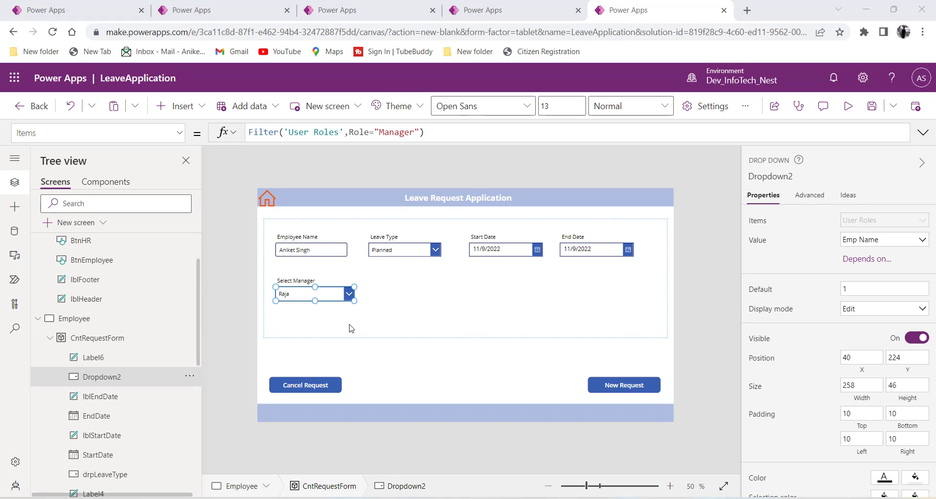
left_click(269, 136)
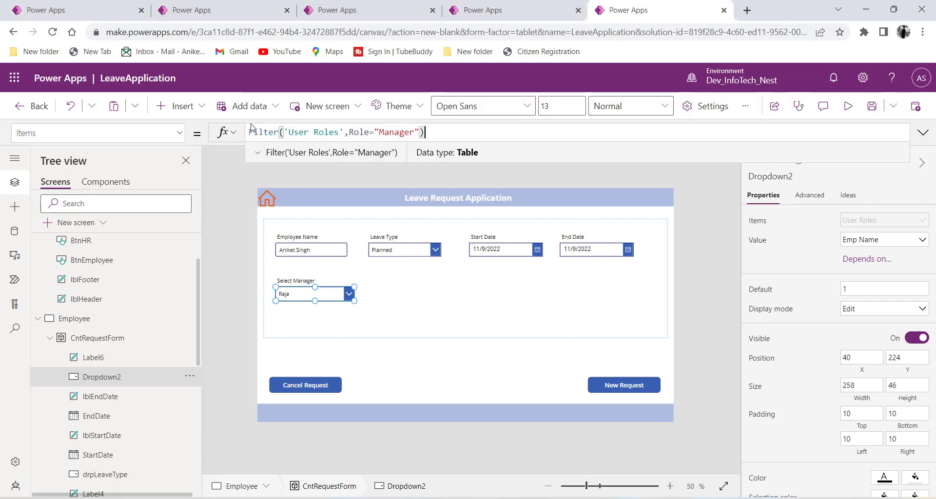
left_click_drag(424, 132, 243, 131)
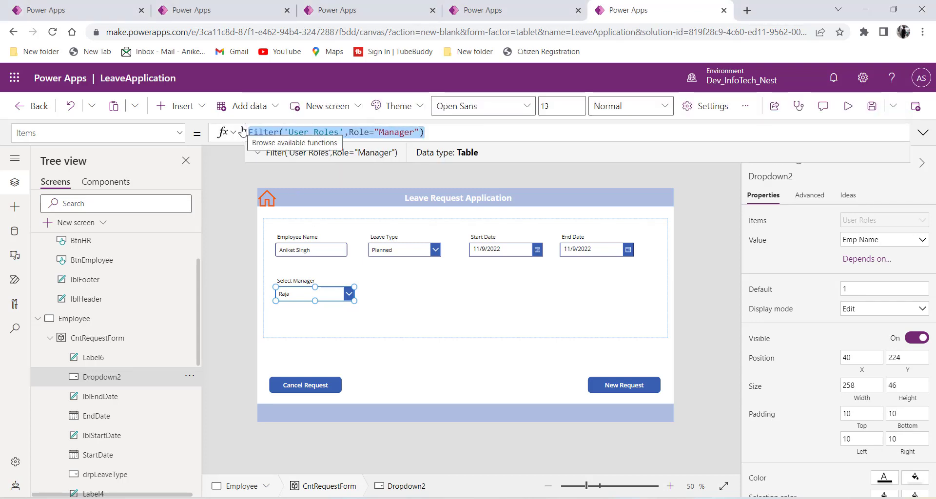
left_click(439, 128)
Step: Insert a text label reading "Total Days" in CntRequestForm, level with the Select Manager label at about X 346, Y 184
left_click(406, 313)
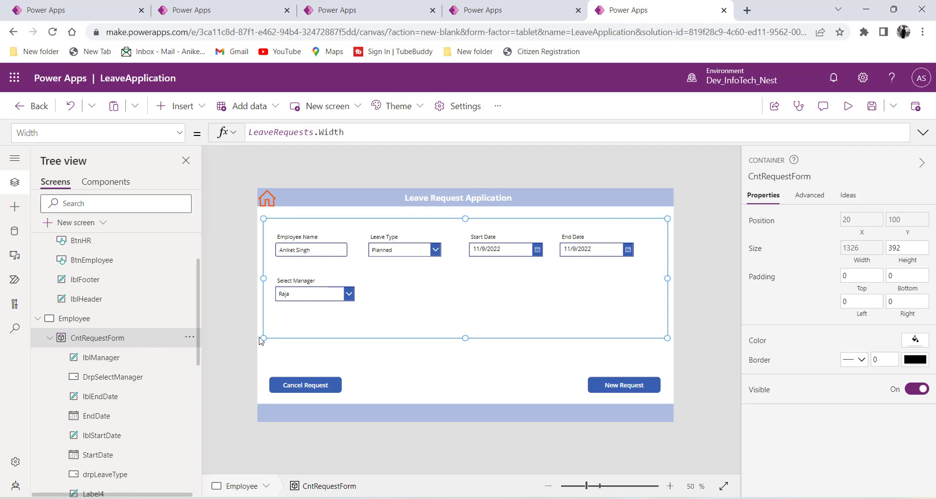
left_click(183, 105)
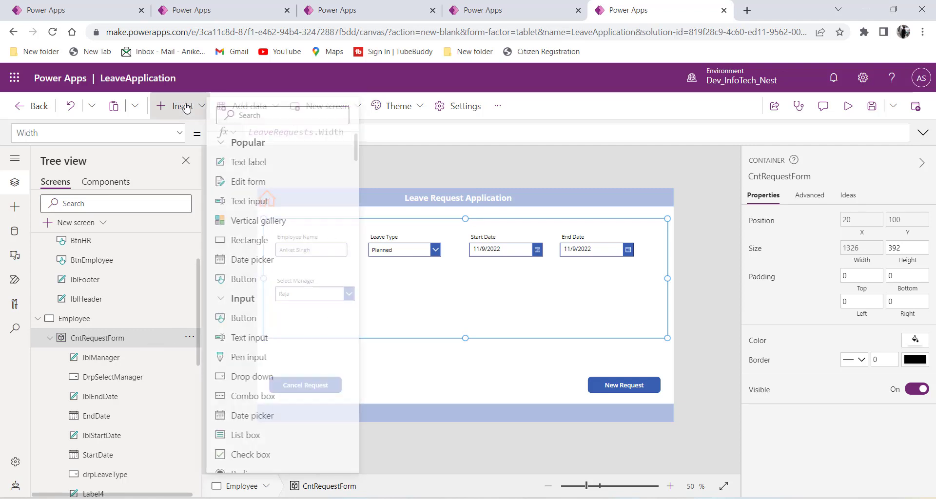
left_click(252, 162)
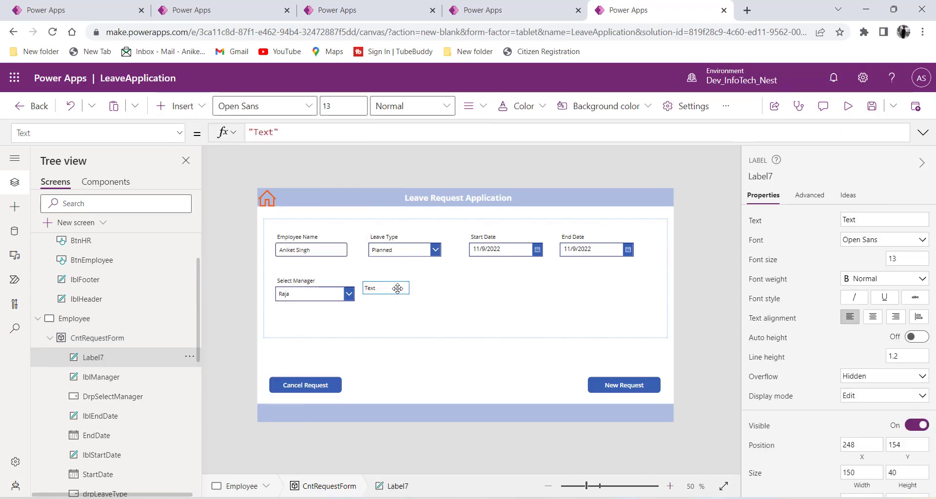
left_click_drag(385, 312, 402, 292)
double_click(266, 132)
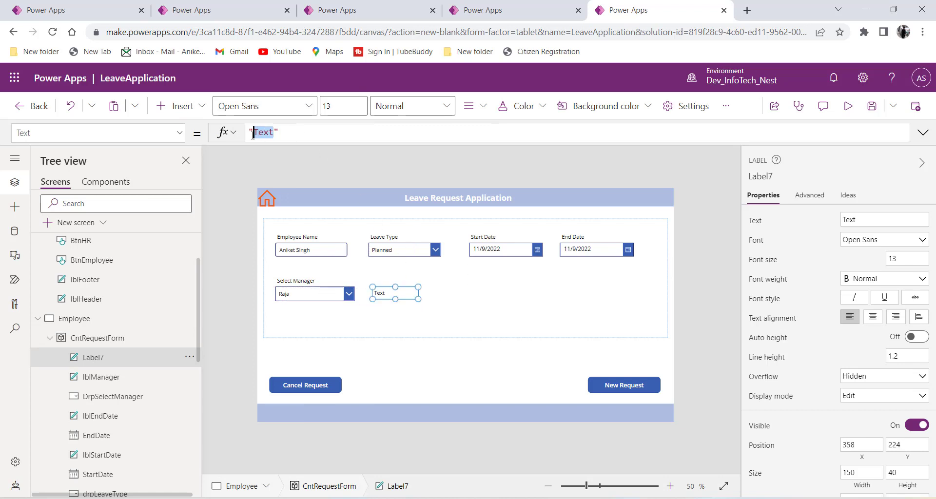
type("Total Days")
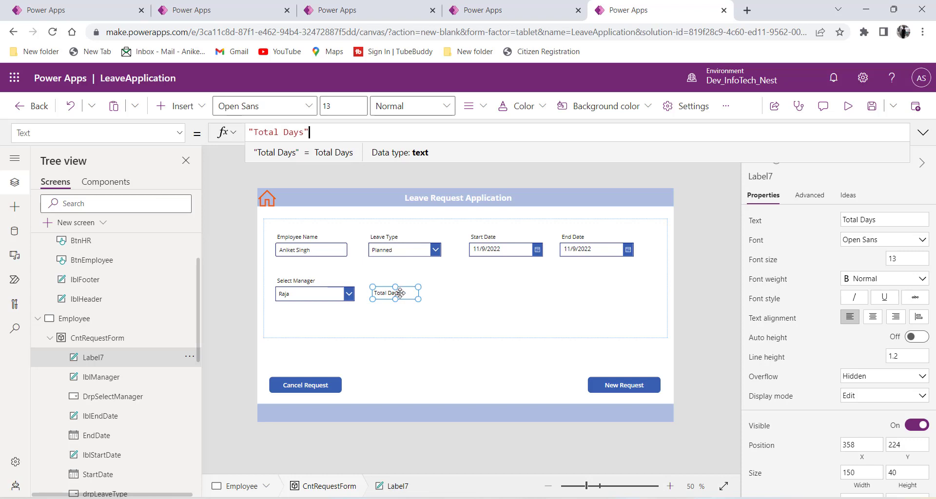
left_click_drag(400, 294, 397, 282)
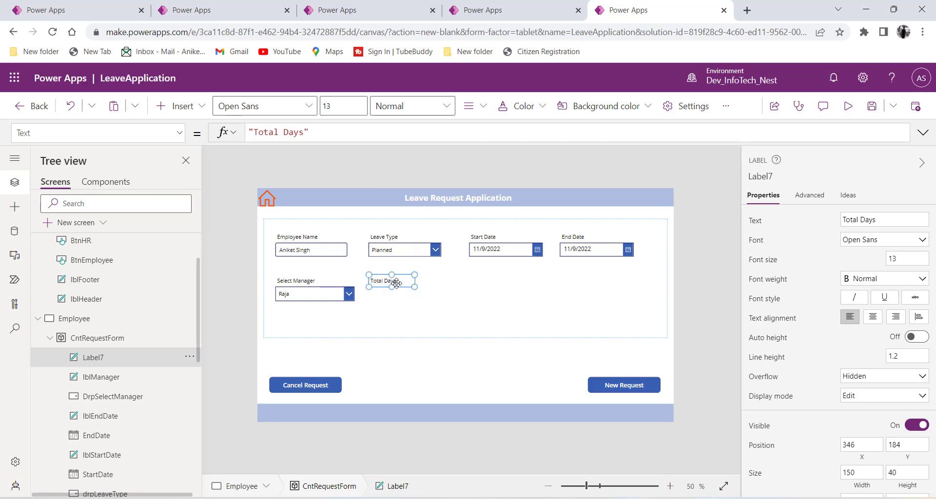
Step: Place a text input directly below the Total Days label and begin its Default formula with the DateDiff function
left_click_drag(335, 238, 426, 302)
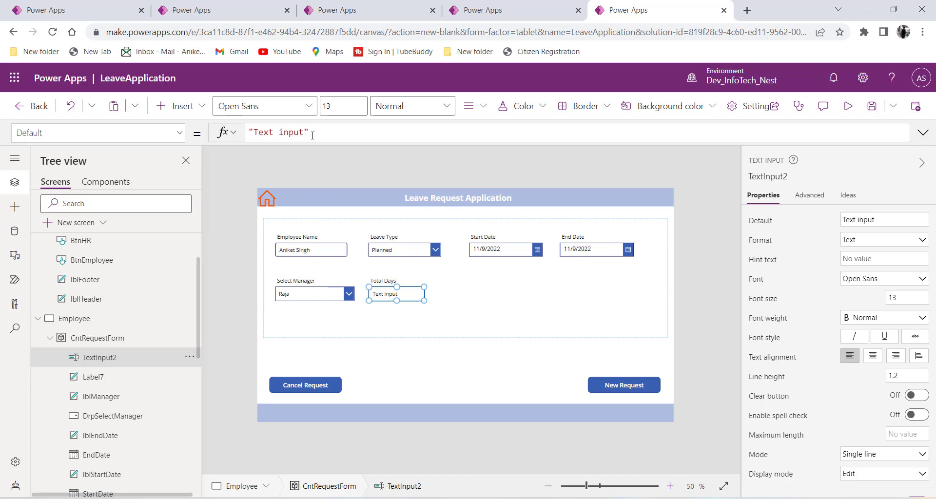
left_click(312, 134)
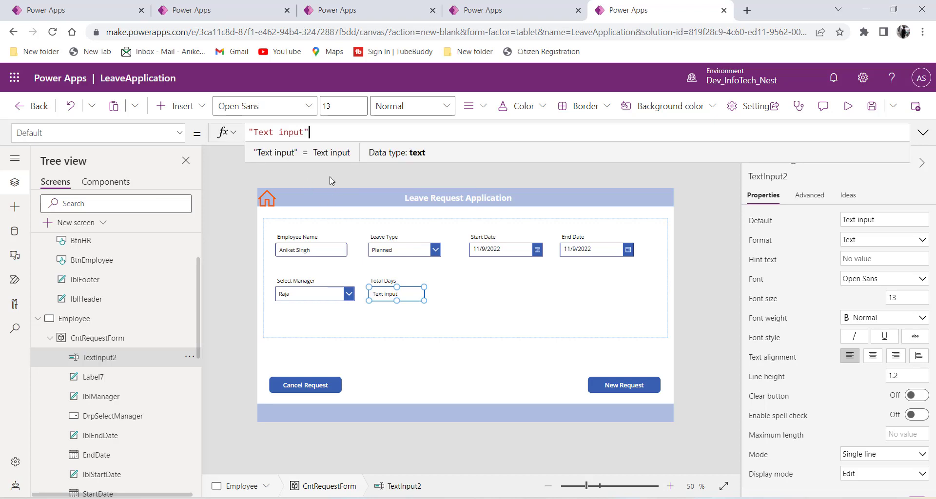
left_click_drag(311, 132, 226, 140)
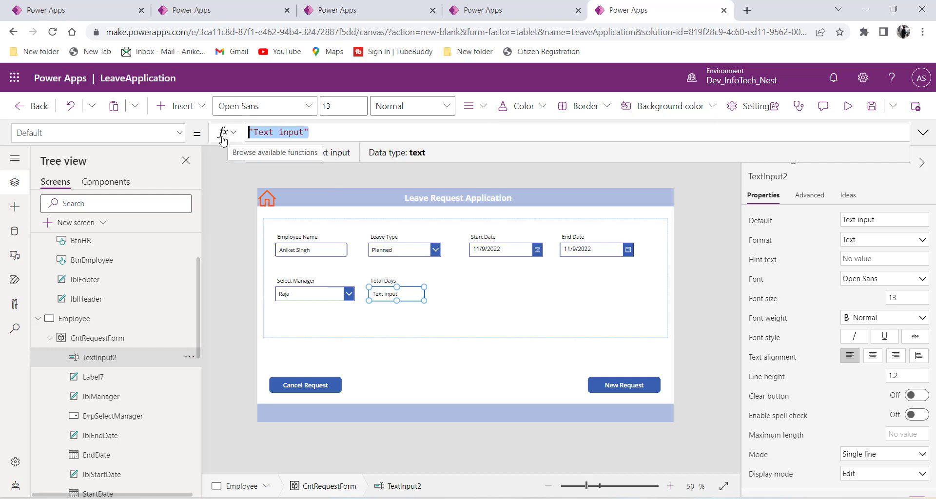
type("Date")
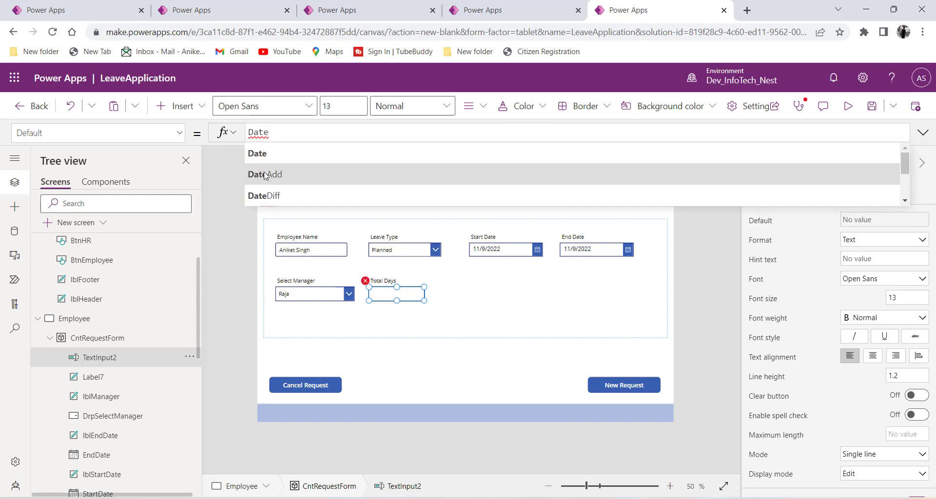
left_click(266, 195)
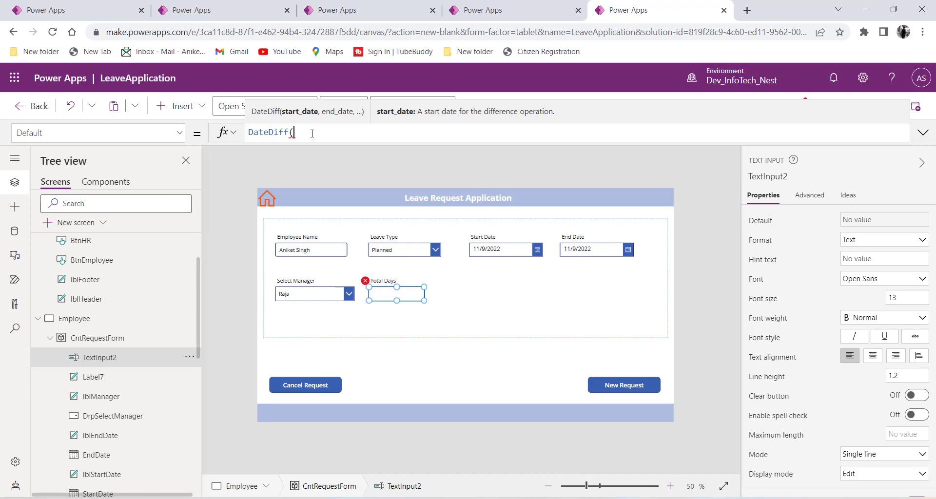
Step: Check the control names of the Start Date and End Date pickers for the DateDiff formula
left_click(491, 252)
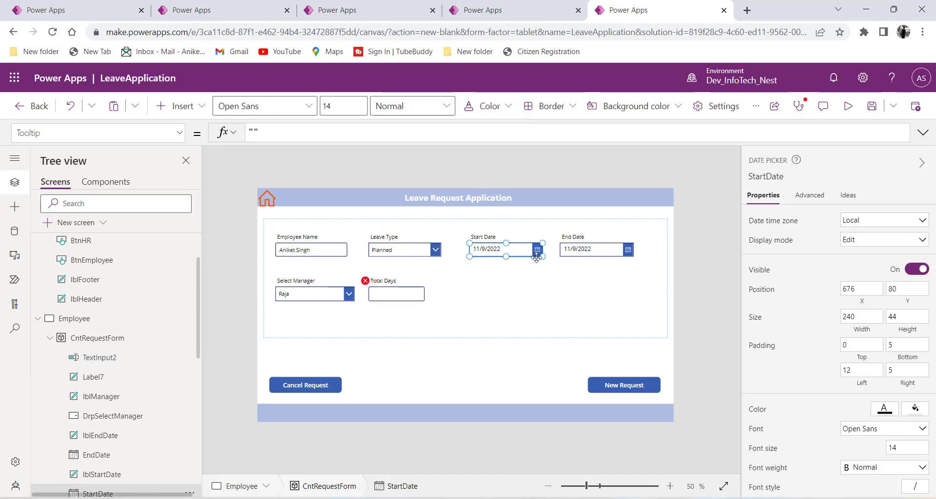
left_click(586, 253)
left_click(497, 253)
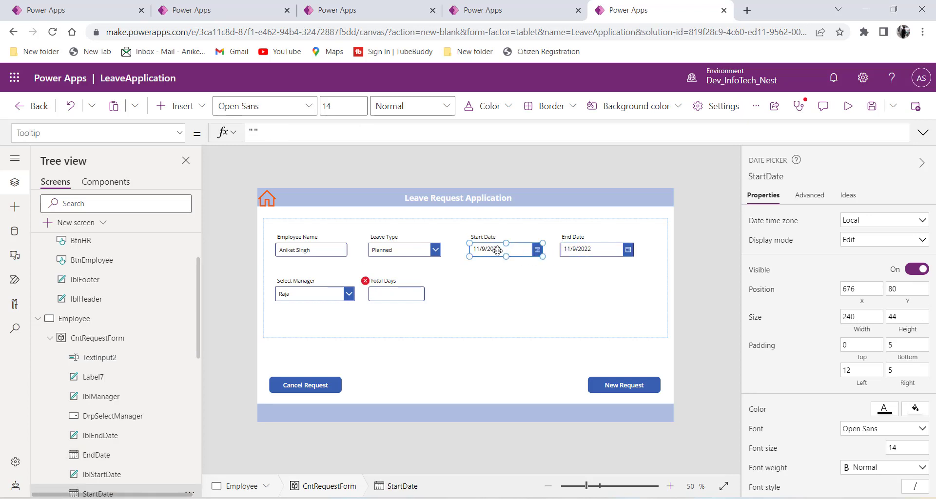
scroll(121, 324, "down", 3)
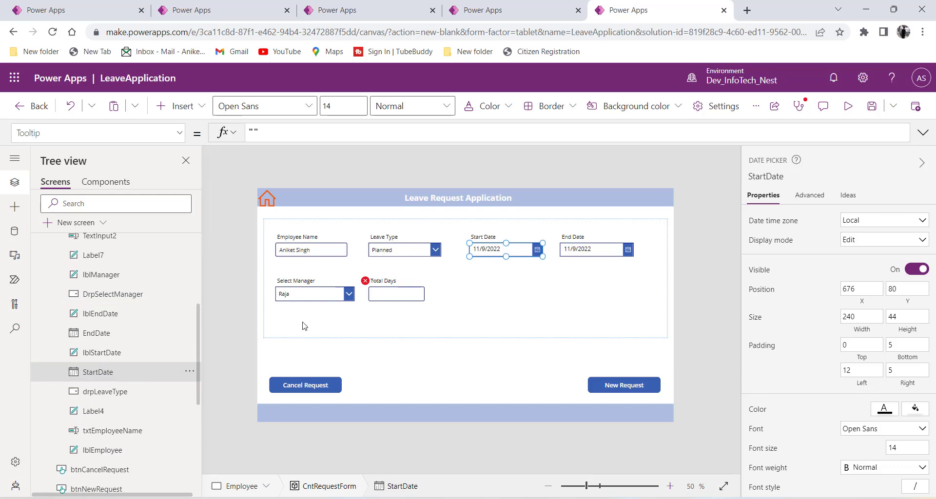
left_click(601, 249)
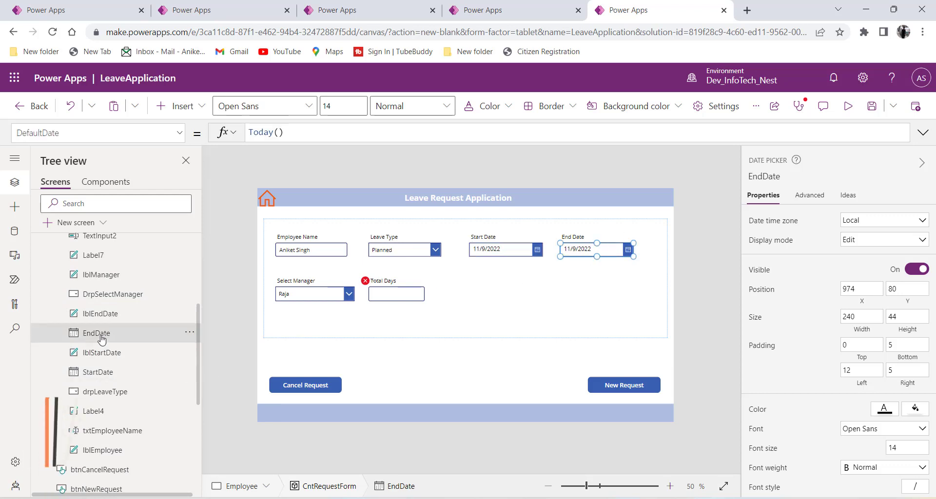
left_click(134, 375)
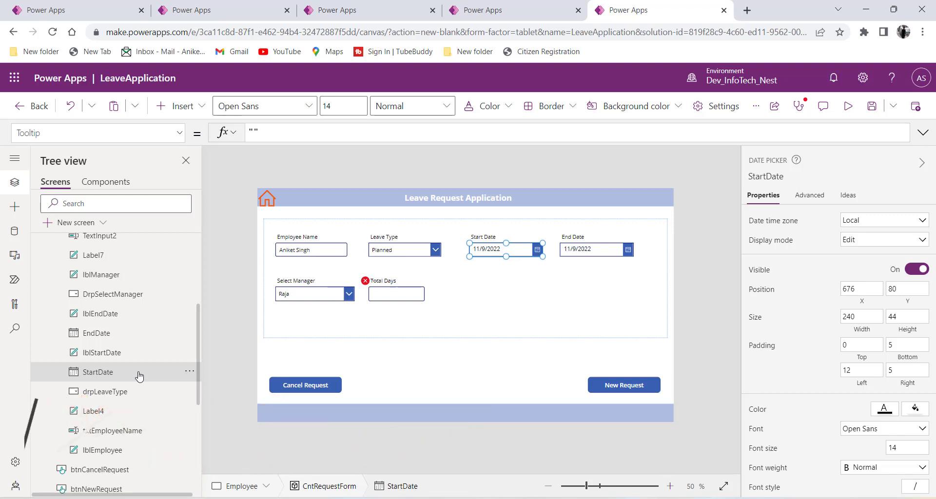
Step: Examine the control names and default formulas of the Start Date, End Date, Leave Type and Employee Name inputs
left_click(100, 352)
left_click(96, 374)
left_click(590, 254)
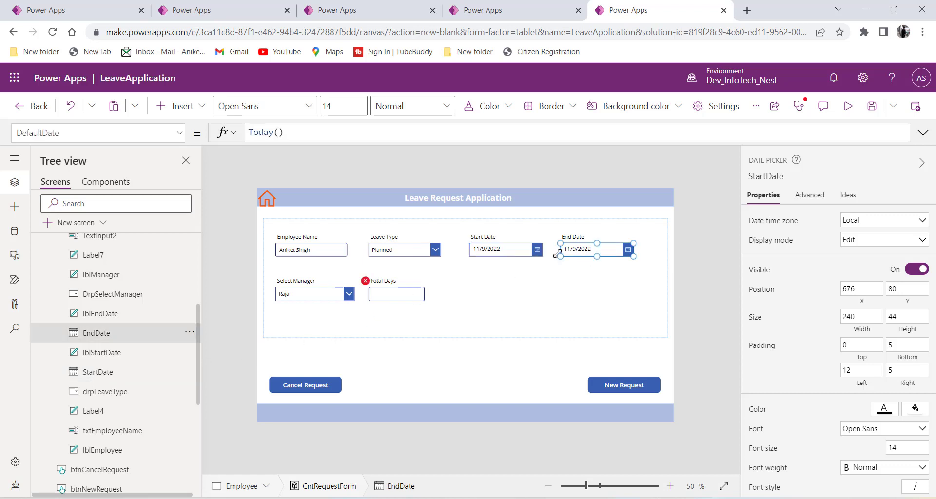
left_click(531, 252)
left_click(572, 250)
left_click(497, 251)
left_click(398, 251)
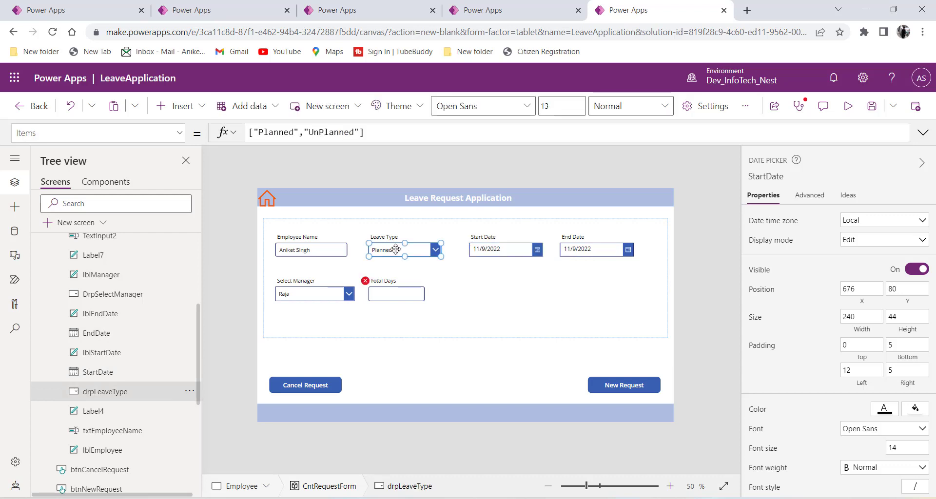
left_click(302, 253)
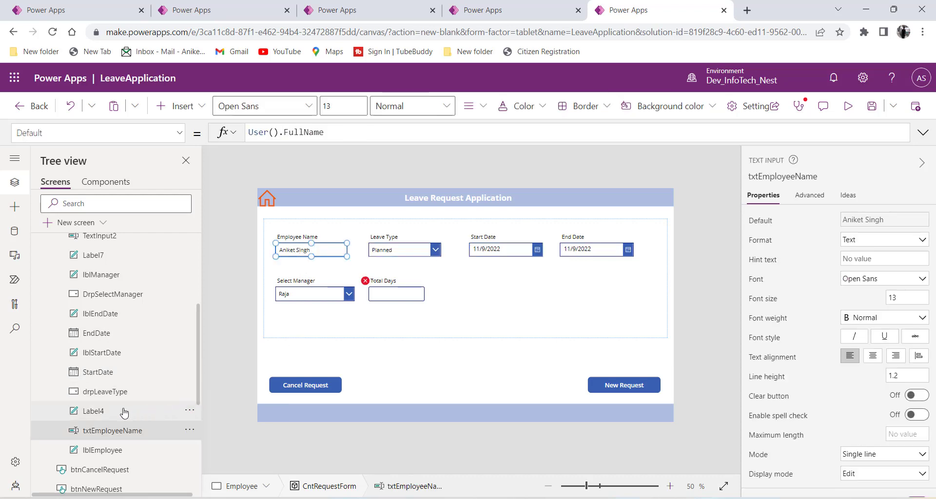
left_click(100, 375)
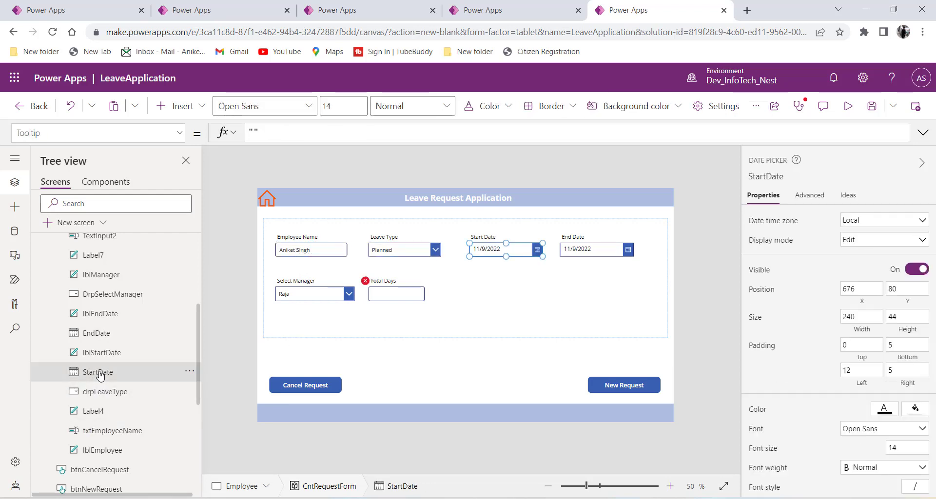
left_click(100, 336)
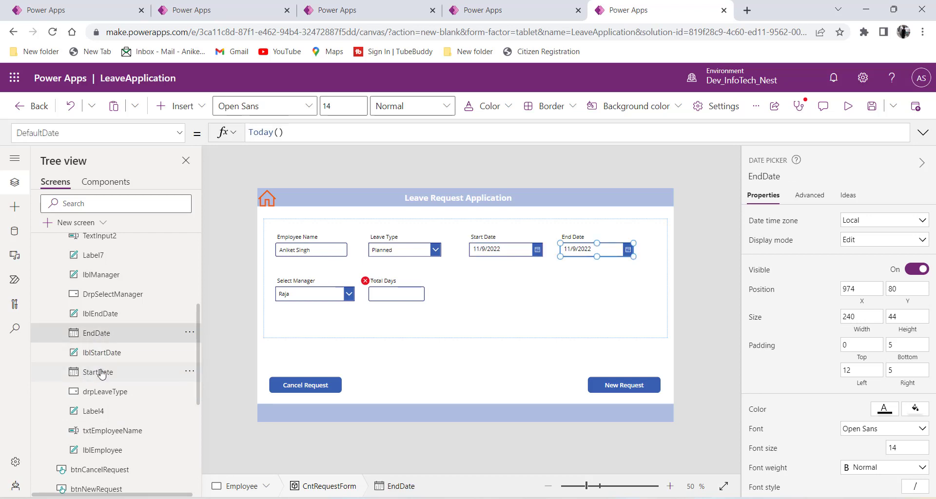
left_click(101, 374)
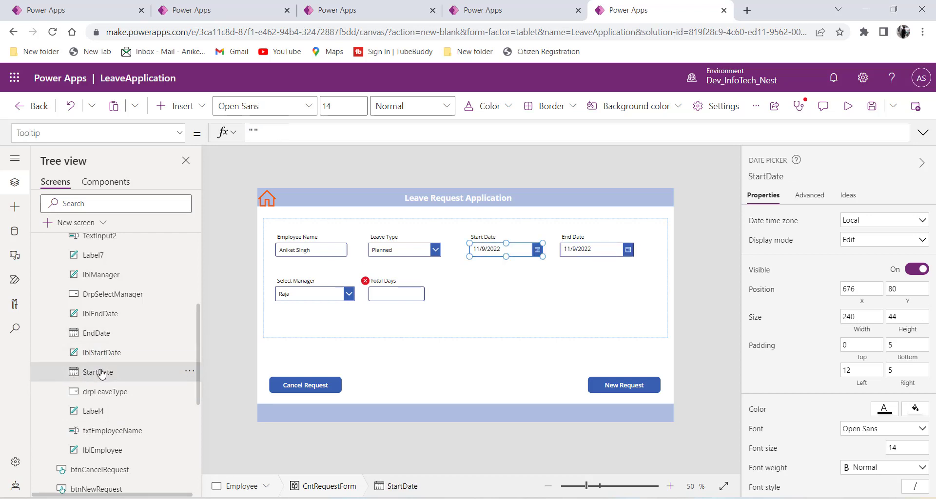
Step: Complete the Default formula of the text input below Total Days as DateDiff(StartDate,EndDate)+1
left_click(367, 283)
left_click(384, 300)
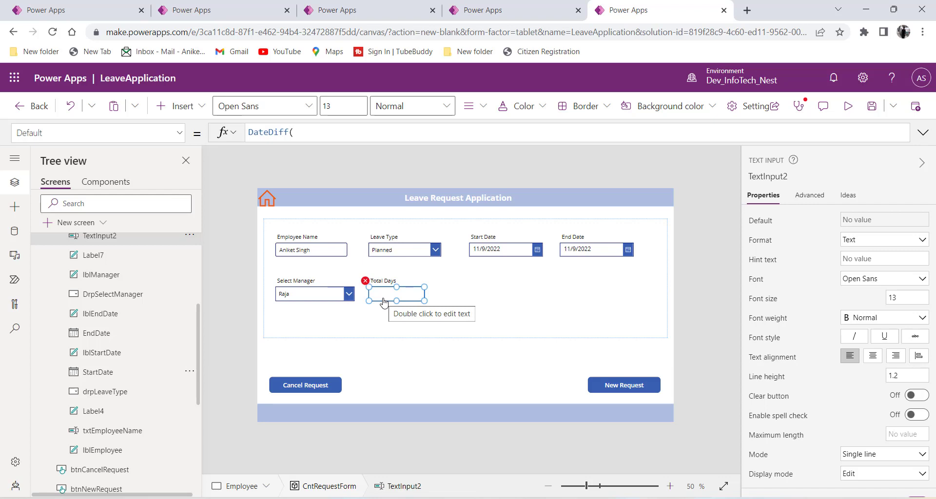
left_click(302, 132)
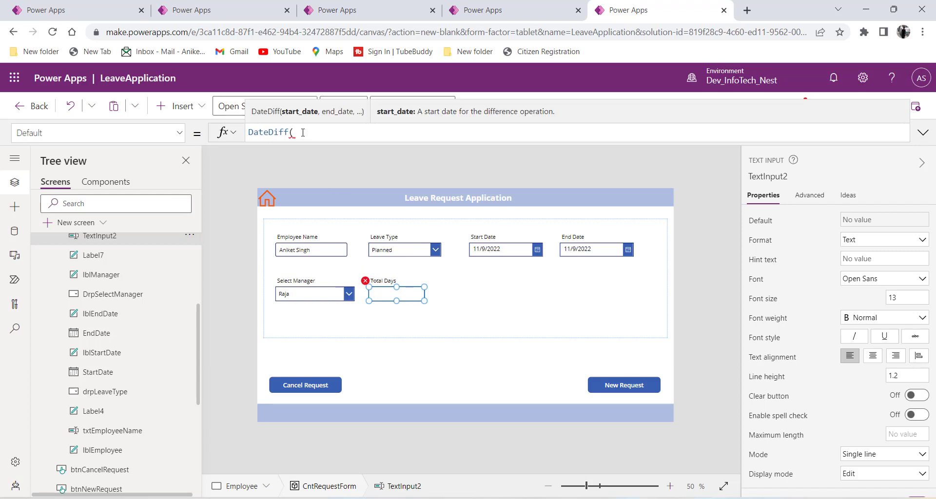
type("start")
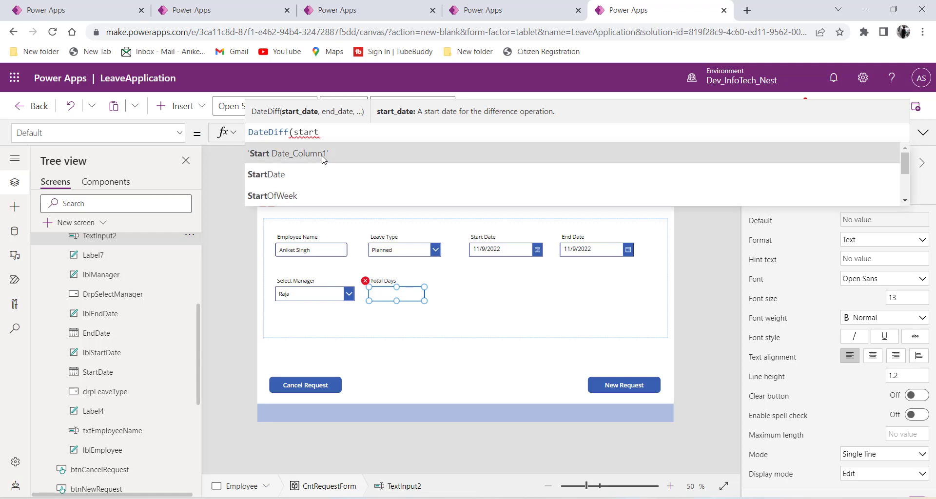
left_click(324, 177)
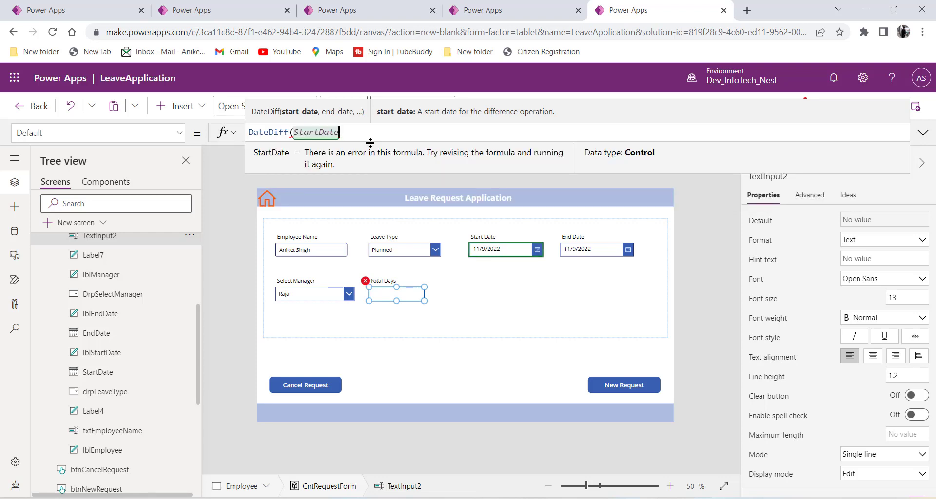
type(",End")
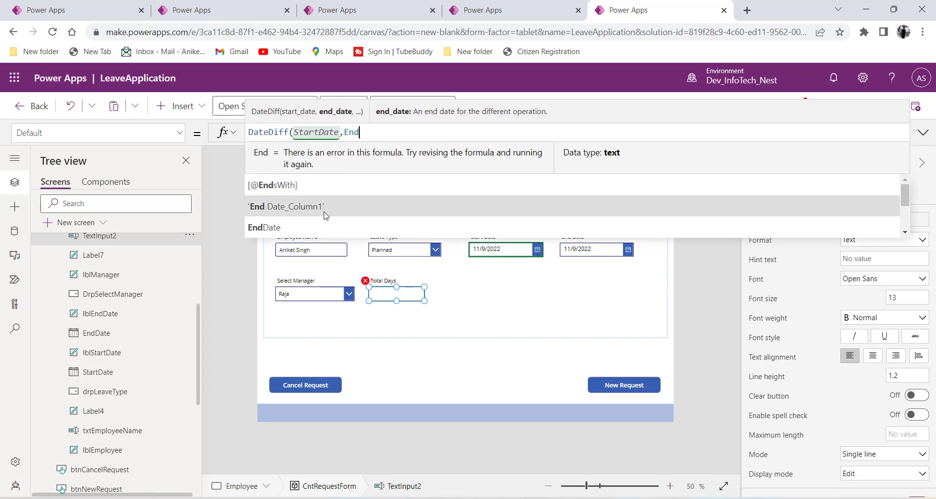
type("Date)")
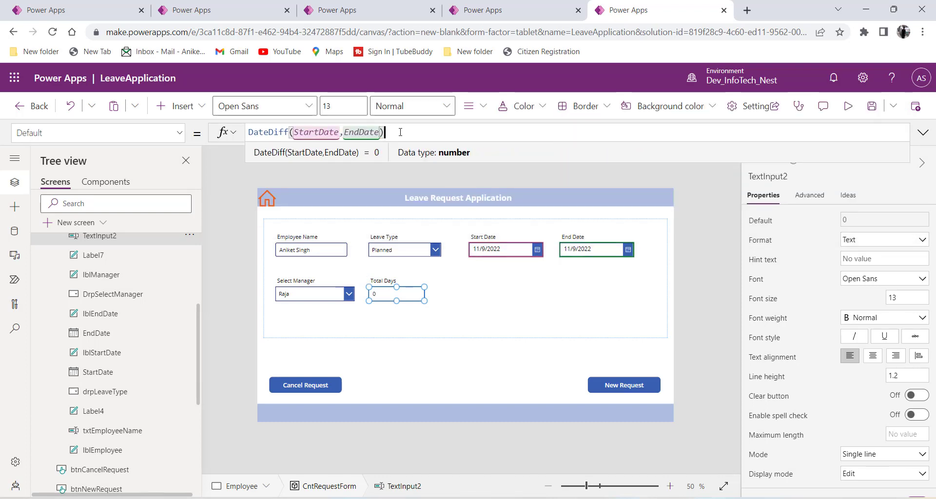
type("+1")
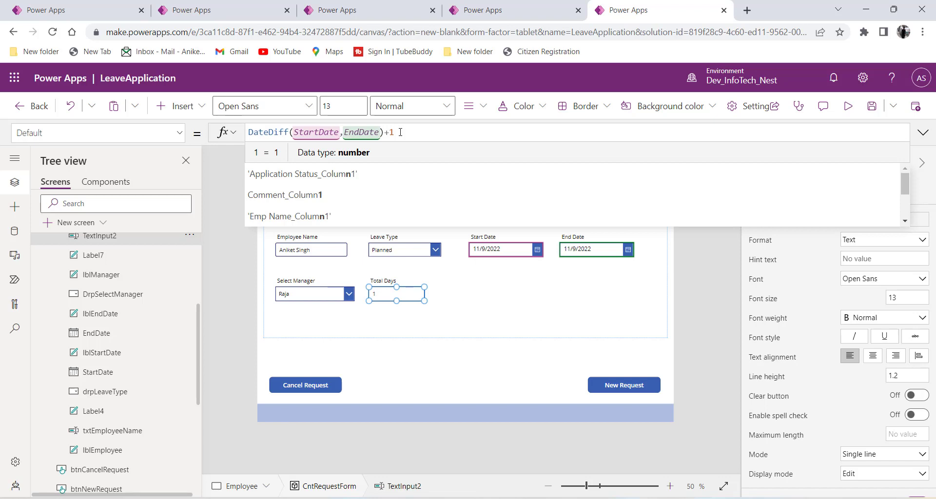
Step: Set the Total Days text input's display mode to View and compare it with the Employee Name input
left_click(382, 293)
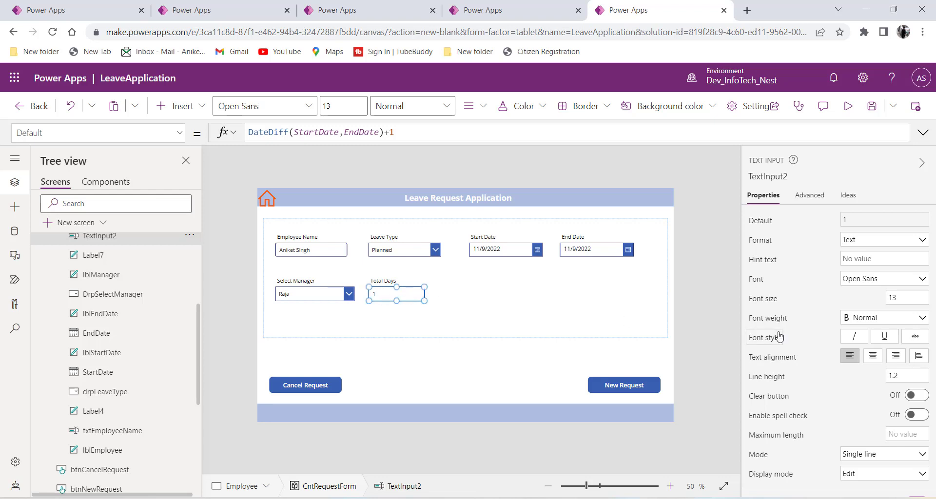
scroll(779, 337, "down", 5)
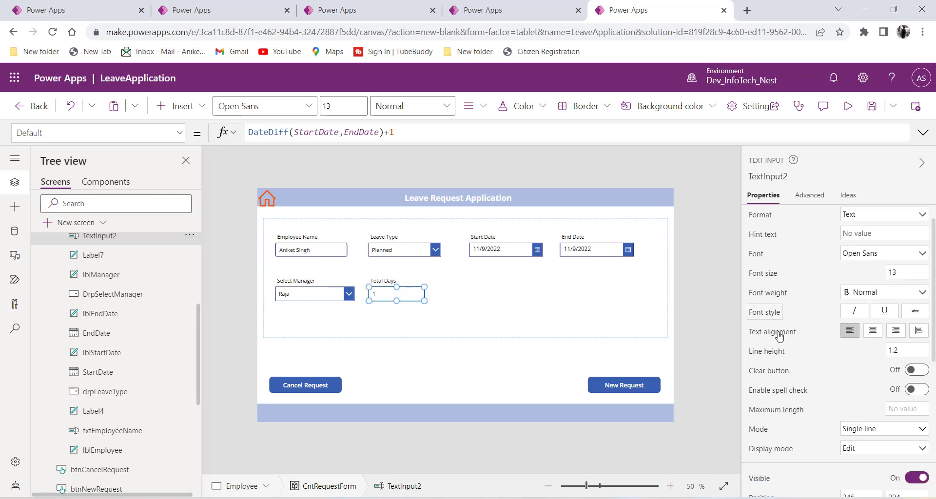
left_click(881, 352)
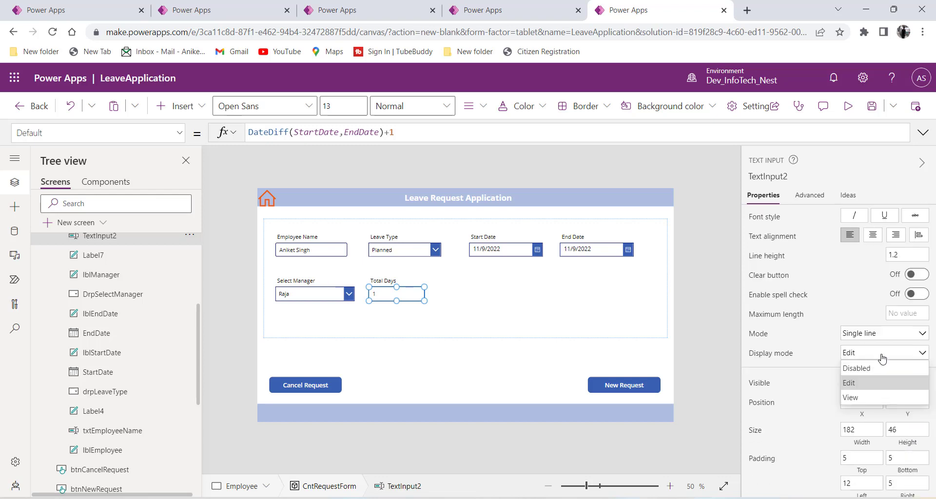
left_click(858, 399)
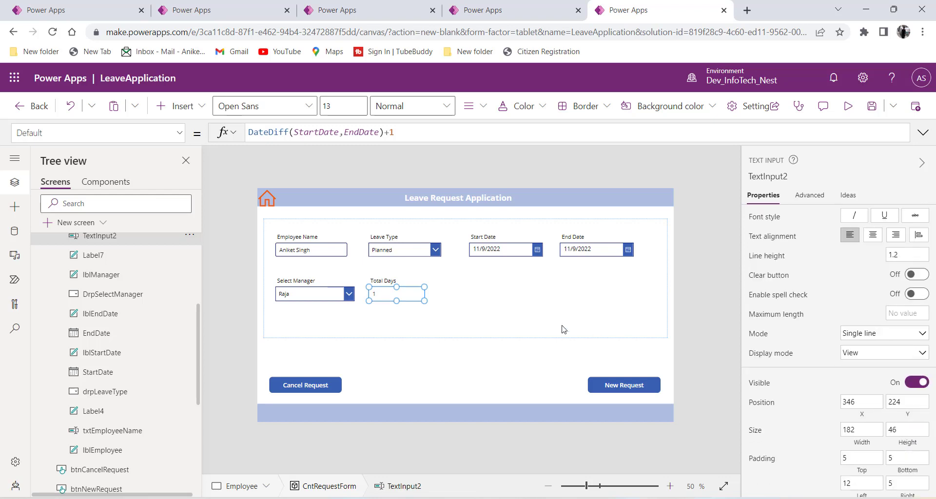
left_click(389, 283)
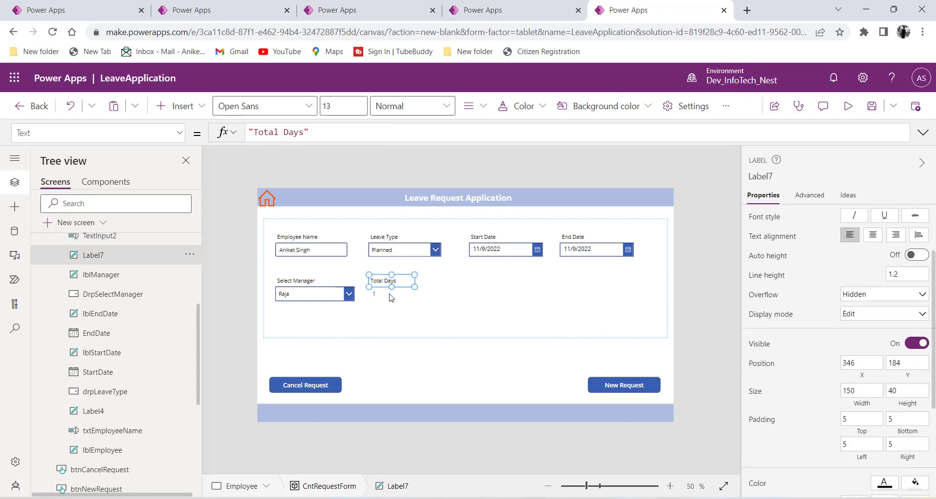
left_click(387, 293)
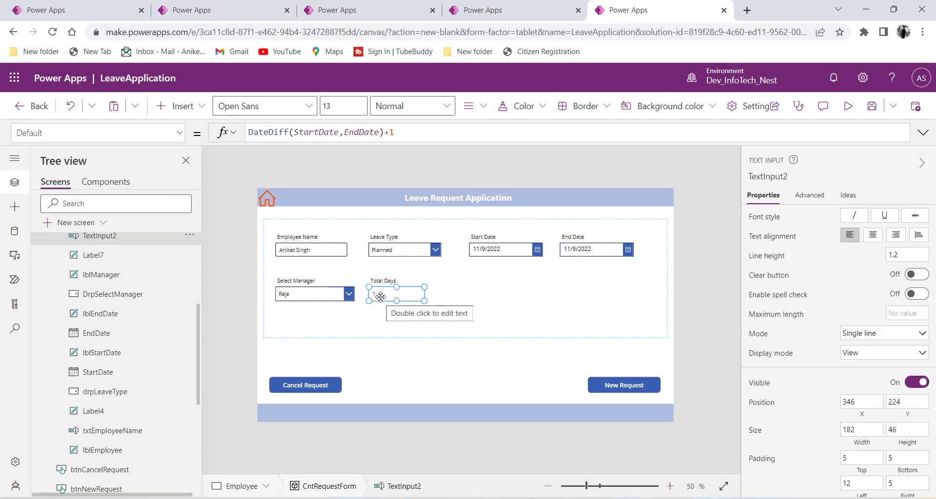
left_click(302, 251)
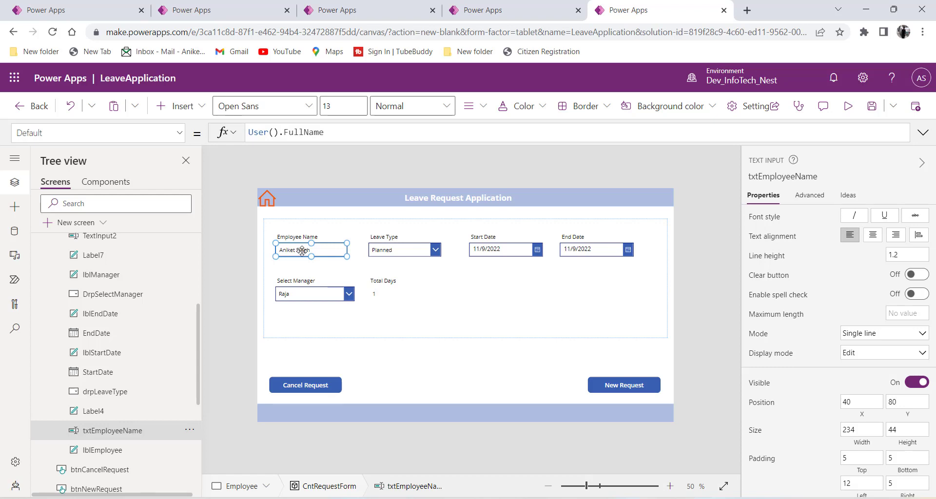
left_click(398, 296)
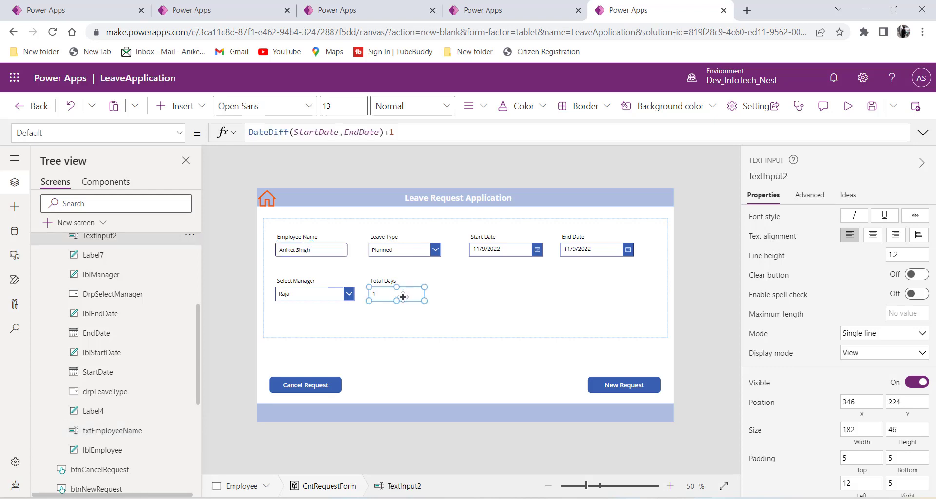
Step: Rename the Total Days label as lblTotaldays and the text input below it as TxtTotalDays
left_click(384, 282)
left_click(386, 292)
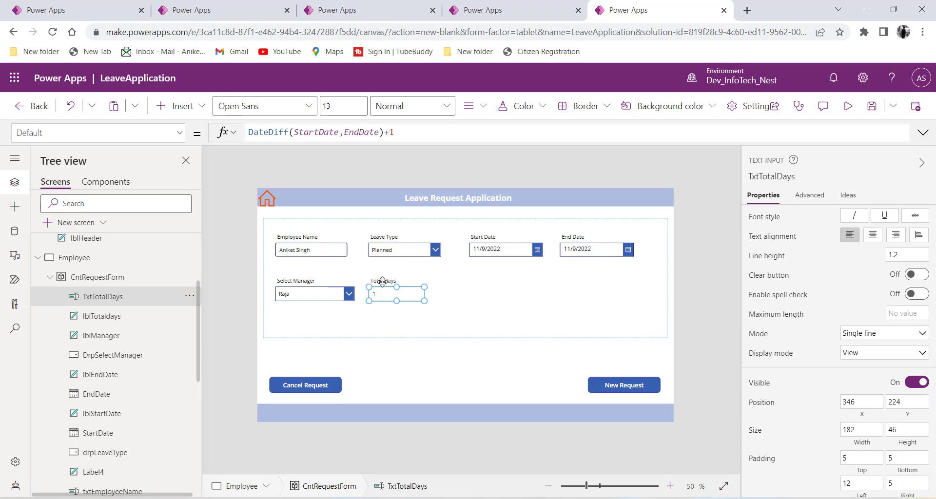
left_click(384, 281)
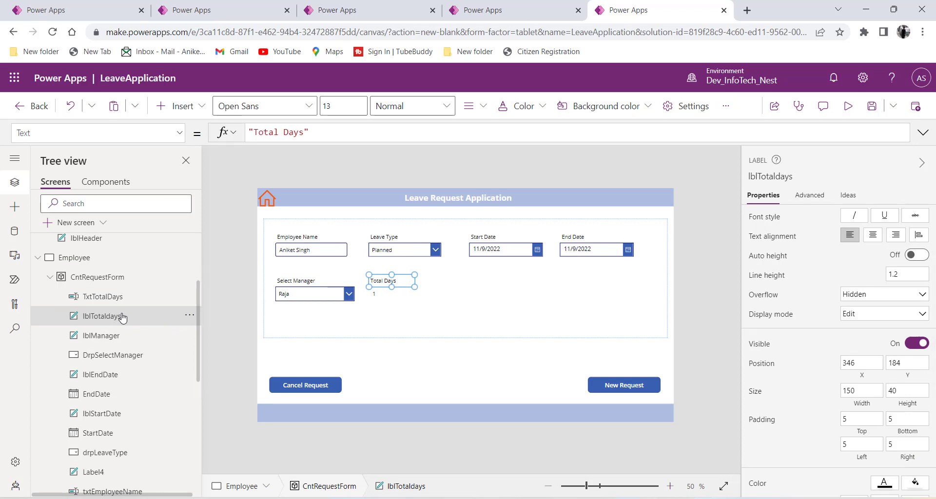
Step: Set the format of the TxtTotalDays input to Number
left_click(111, 301)
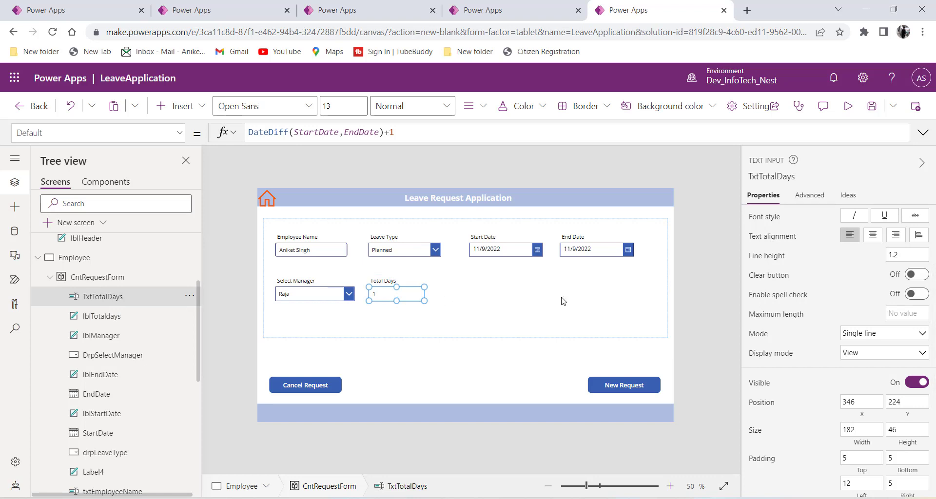
scroll(817, 265, "up", 3)
left_click(846, 241)
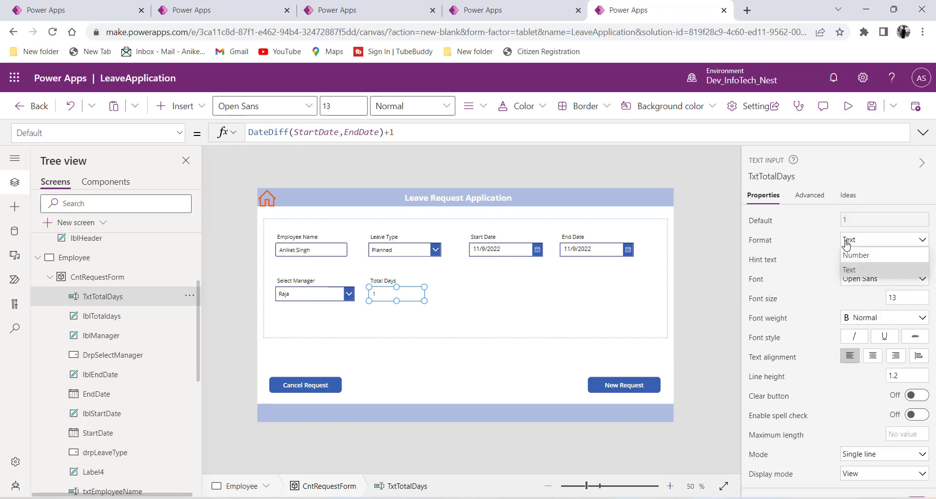
left_click(852, 256)
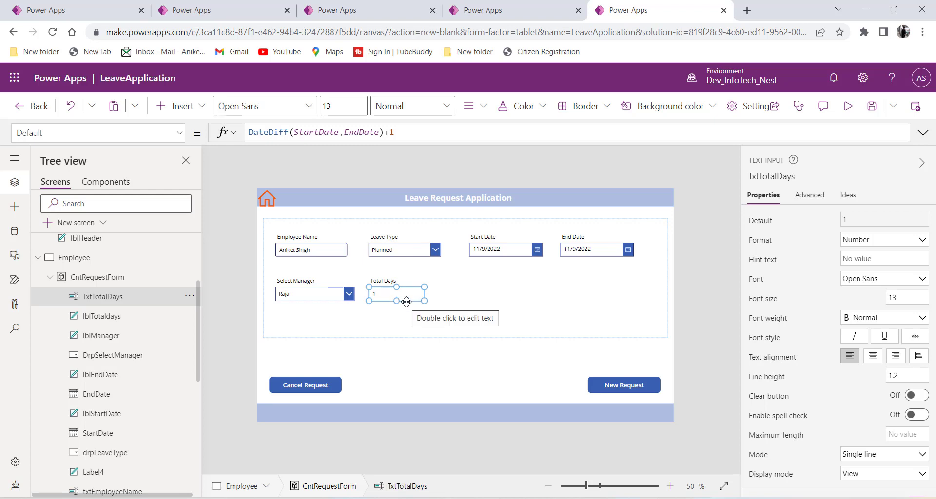
Step: Insert a text input in CntRequestForm beside Total Days at about X 618, Y 184, sized about 596 by 148
left_click(93, 279)
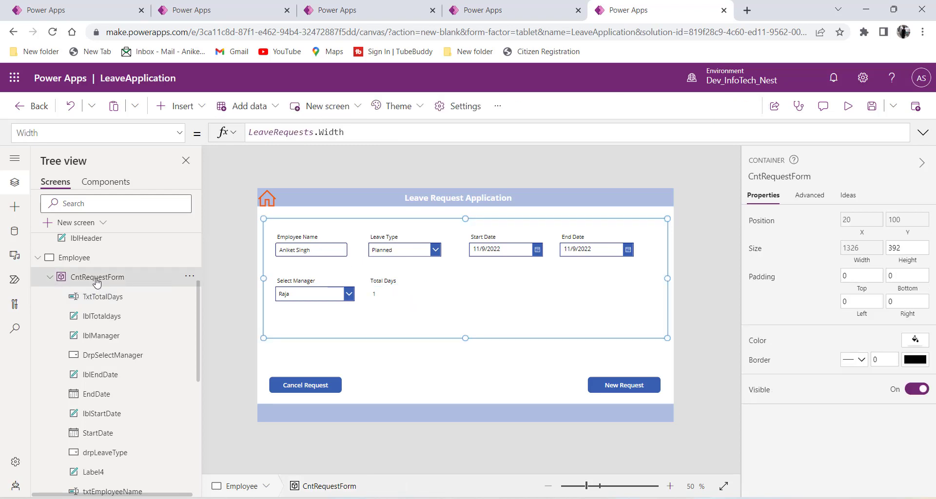
left_click(188, 107)
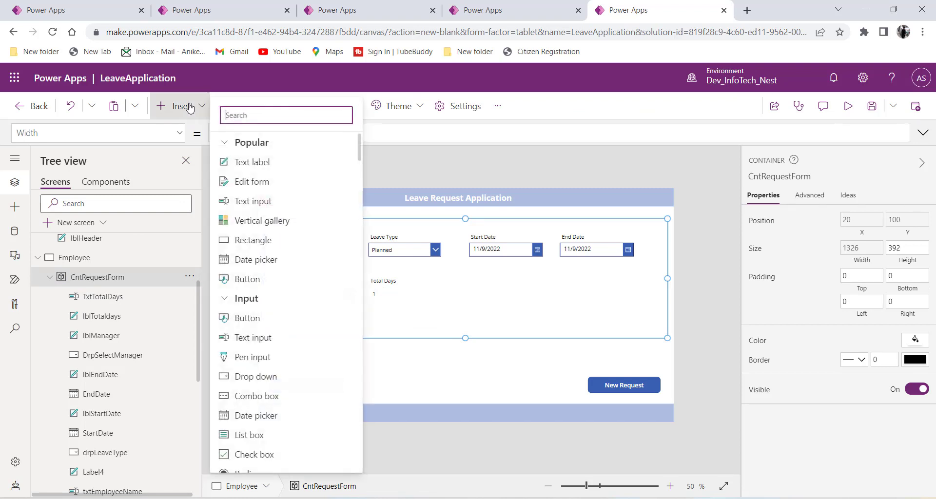
left_click(253, 201)
left_click_drag(286, 230, 456, 268)
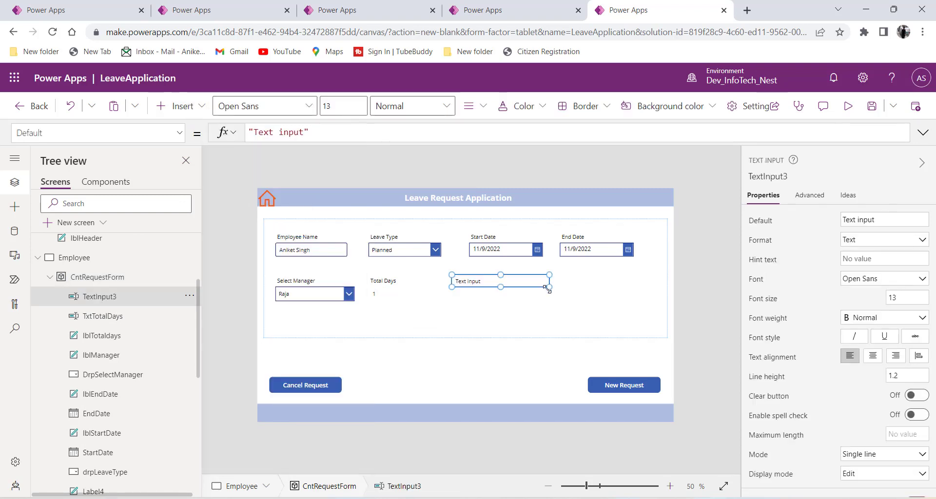
left_click_drag(546, 289, 635, 324)
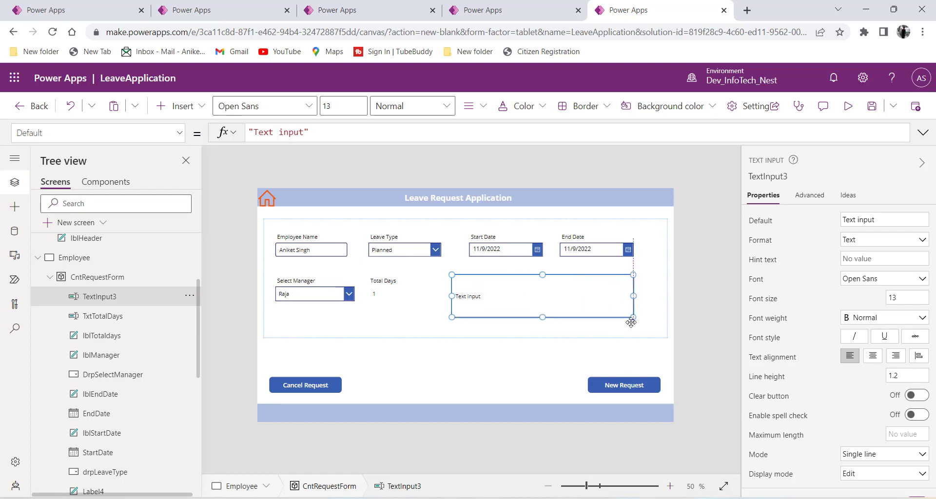
Step: Set the large new text input's mode to Multiline and clear its default text
scroll(771, 277, "down", 4)
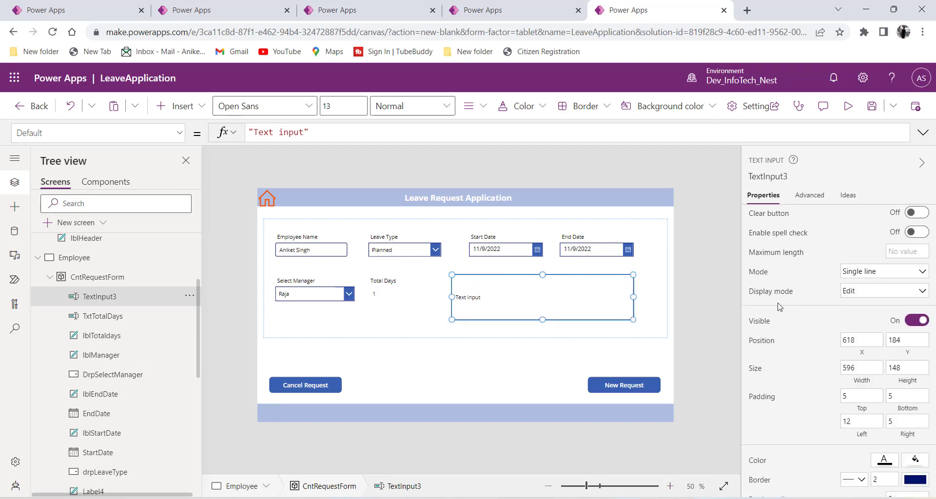
left_click(852, 271)
left_click(868, 287)
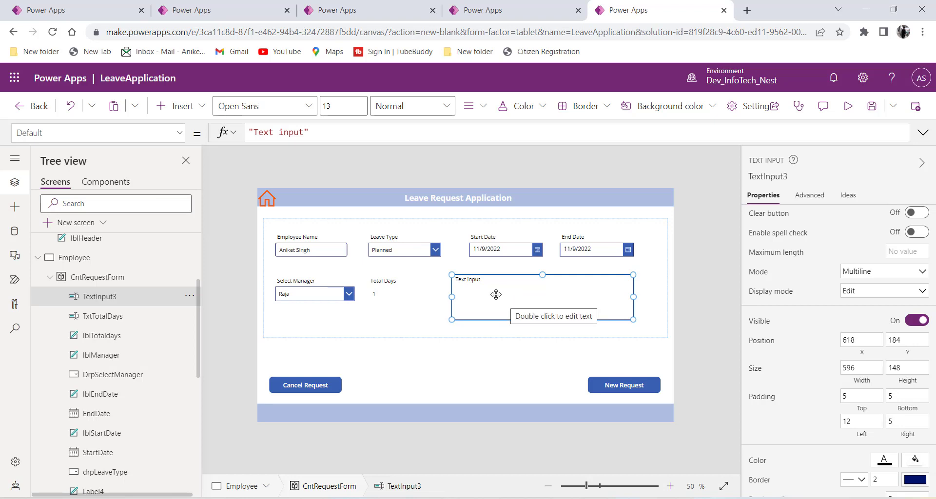
scroll(818, 319, "up", 3)
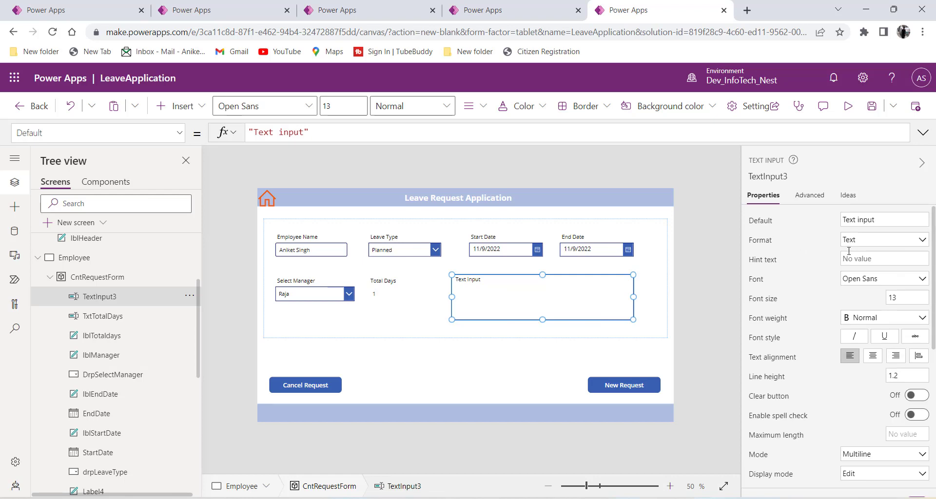
left_click(858, 219)
key("BackSpace")
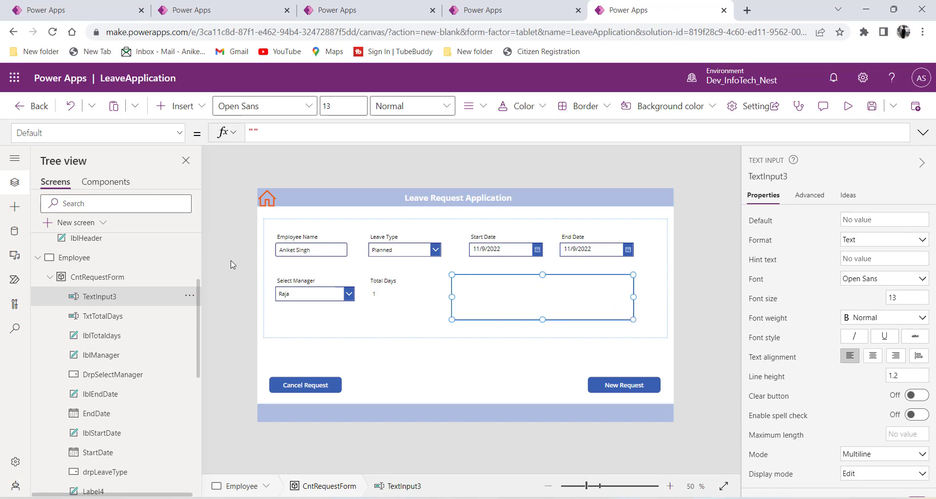
Step: Insert a text label reading Comment at X 618, Y 184 in CntRequestForm and move the multiline text input directly below it
left_click(177, 106)
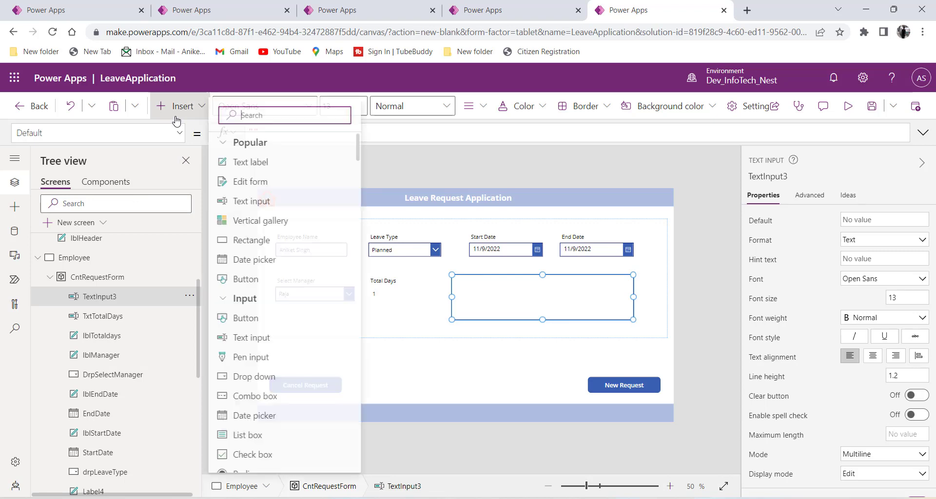
left_click(236, 169)
left_click(498, 307)
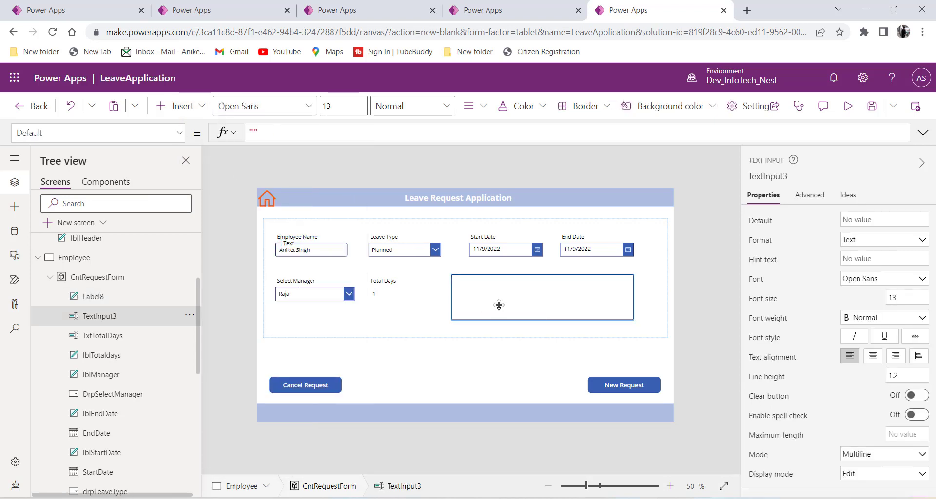
left_click(139, 298)
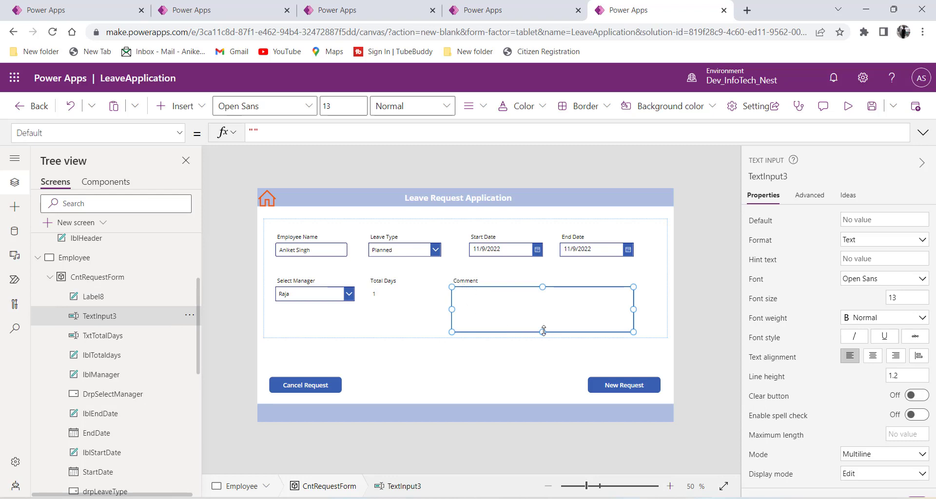
Step: Shorten the multiline input from its lower edge and rename it txtComment and its label lblComment
left_click_drag(544, 331, 544, 323)
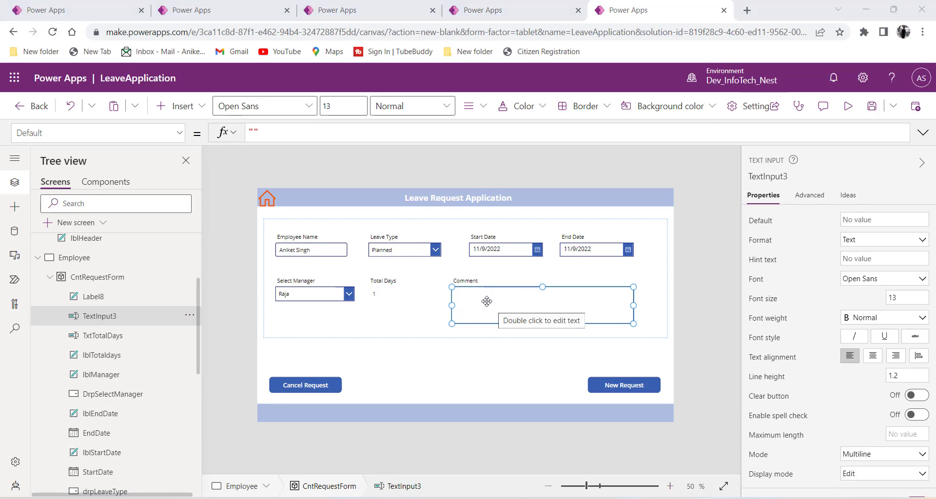
left_click(189, 315)
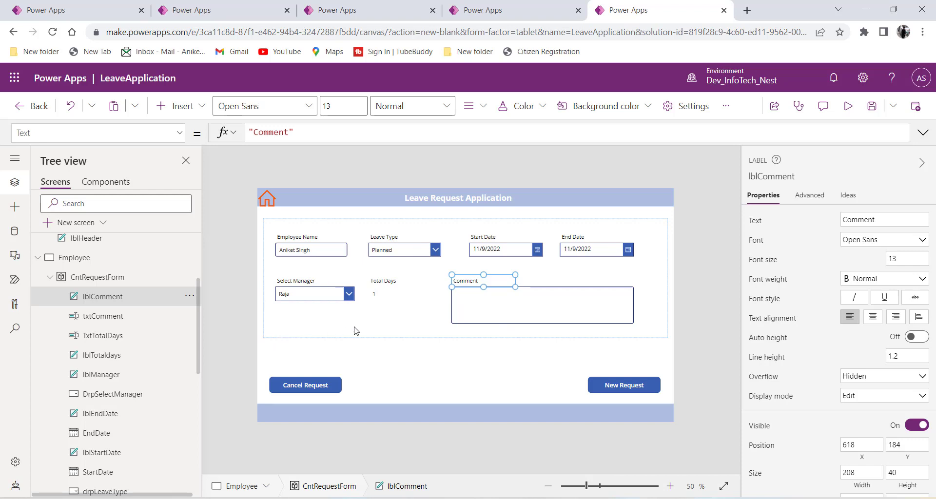
Step: Using the finished Leave Request App as reference, insert a button in CntRequestForm at X 51, Y 324 and place a copy at X 274, Y 324
left_click(500, 12)
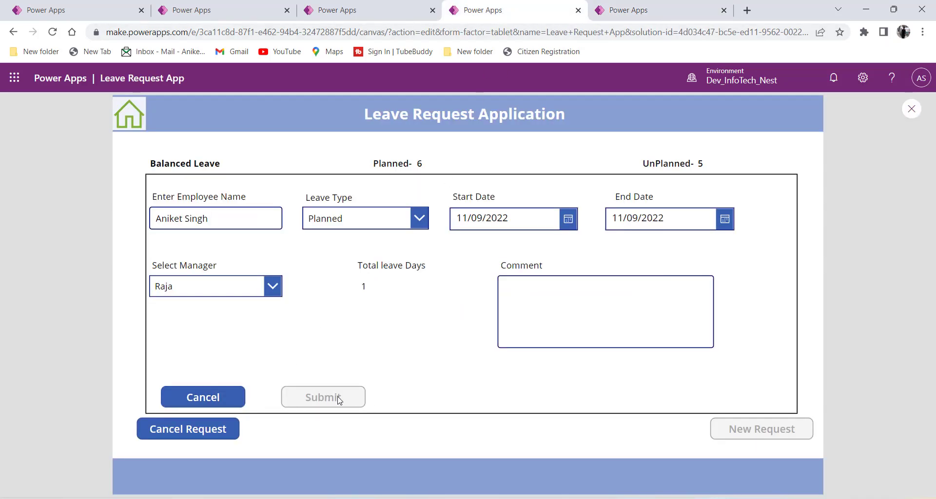
left_click(654, 15)
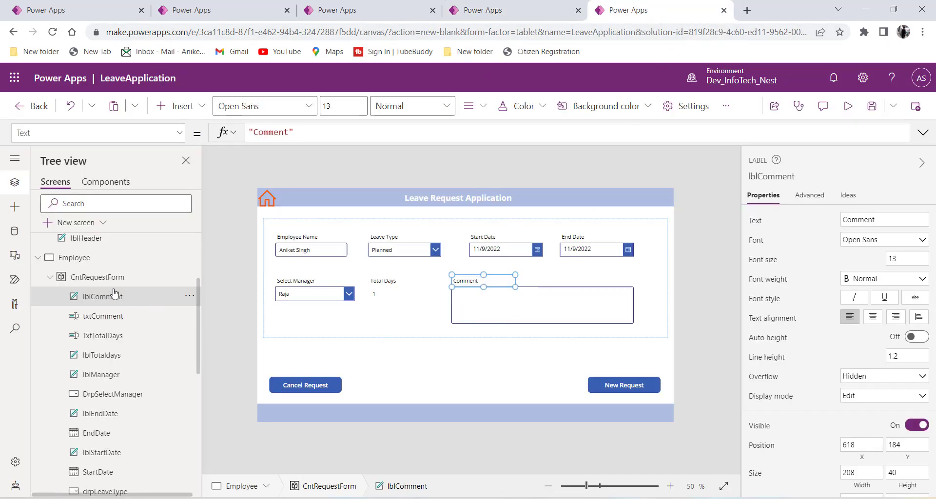
left_click(182, 107)
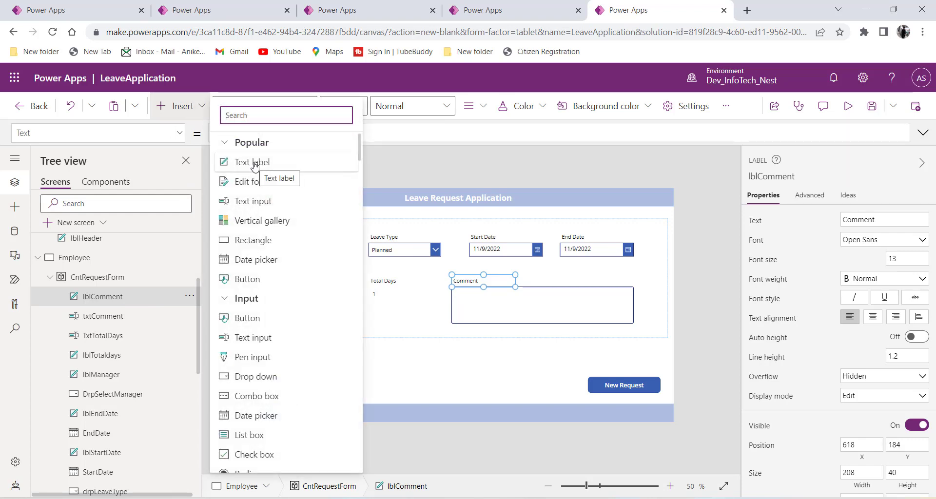
left_click(246, 279)
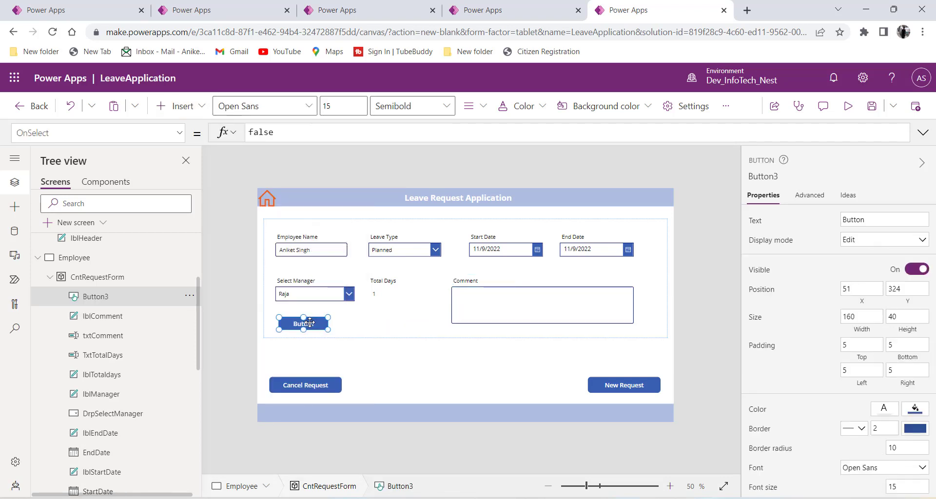
key("ctrl+c")
key("ctrl+v")
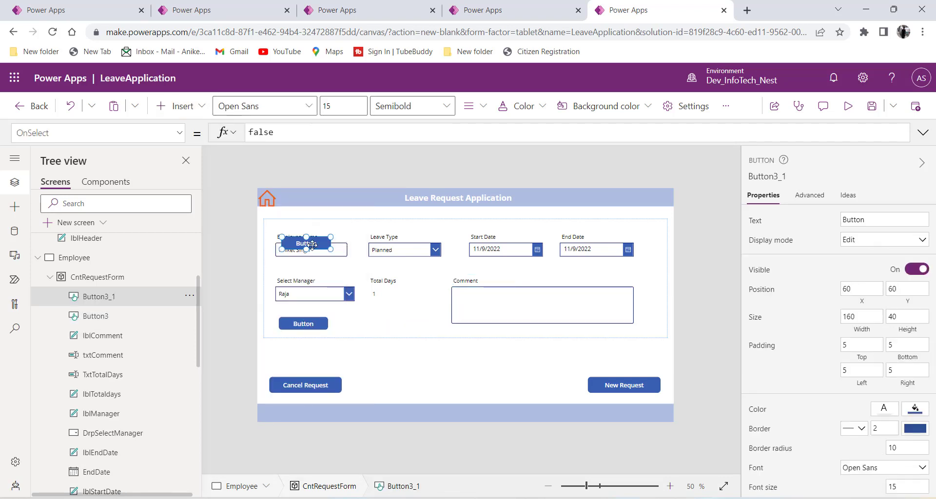
left_click_drag(312, 245, 376, 327)
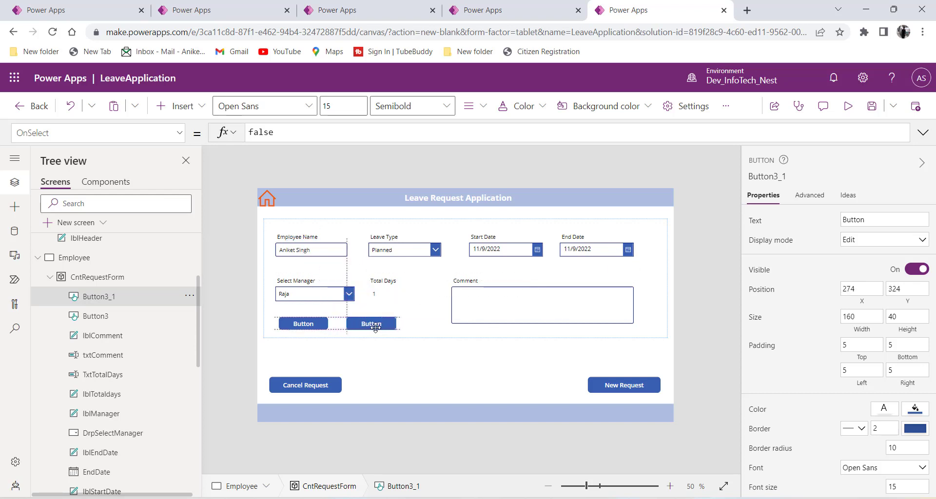
Step: Set the text of the original button to Cancel and of its copy to Submit
left_click(300, 323)
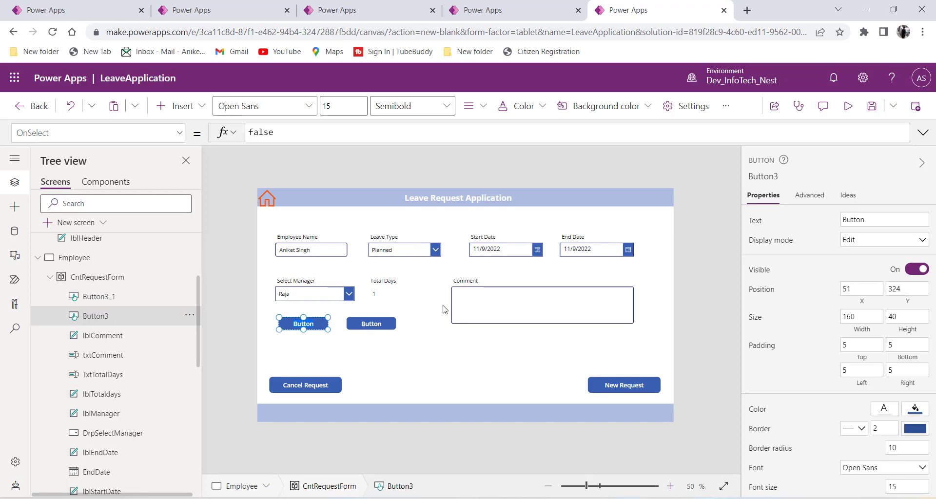
left_click_drag(866, 220, 837, 229)
type("Cancel")
left_click(379, 323)
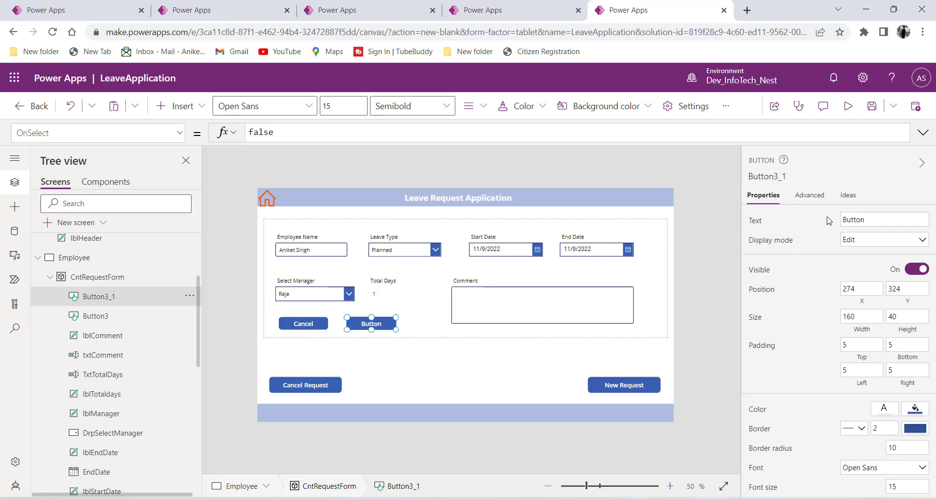
left_click_drag(885, 219, 831, 225)
type("Submit")
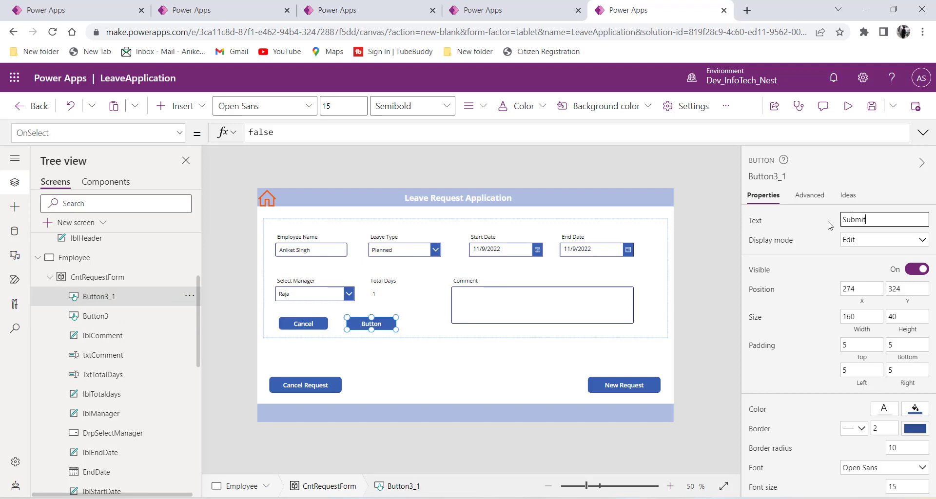
key("Return")
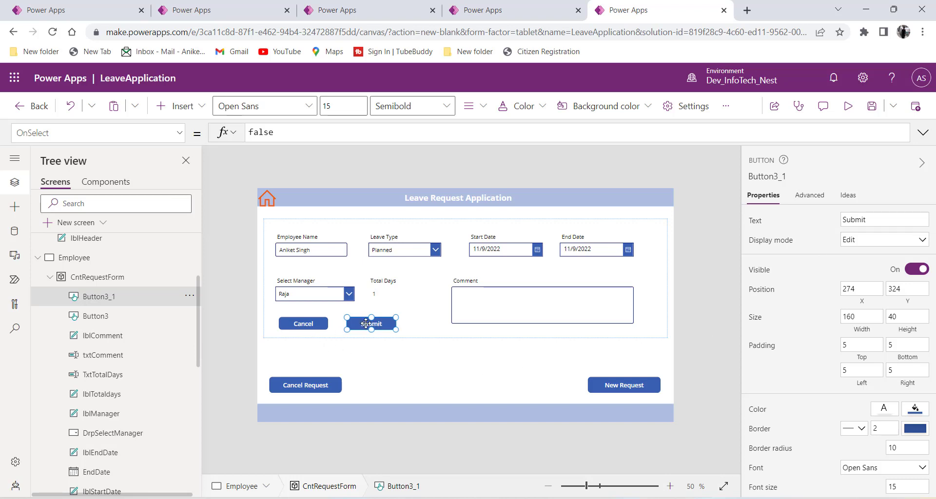
Step: Rename the Cancel button as btnCancel and the Submit button as btnSubmit
left_click(155, 317)
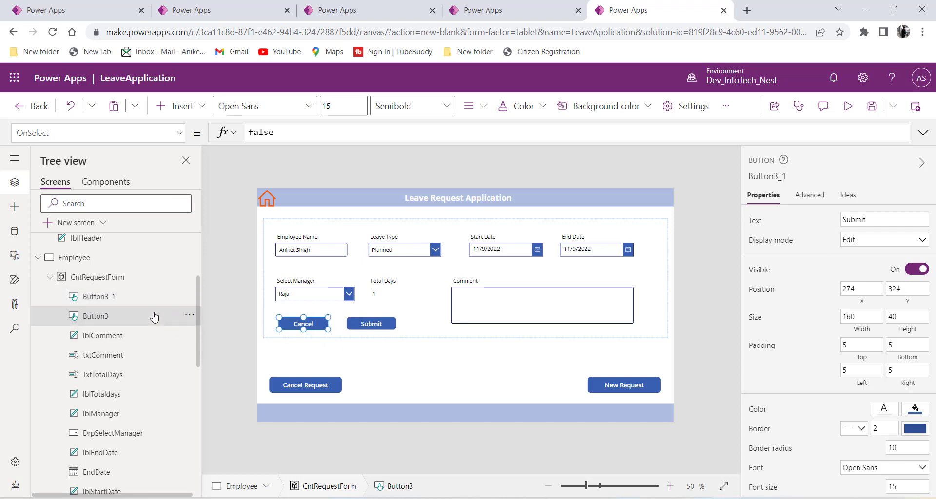
left_click(190, 318)
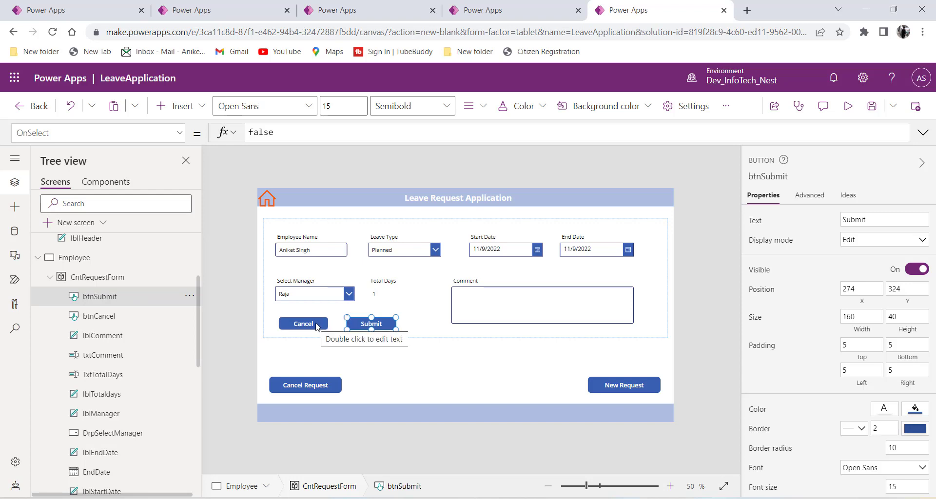
left_click(316, 327)
left_click(363, 326)
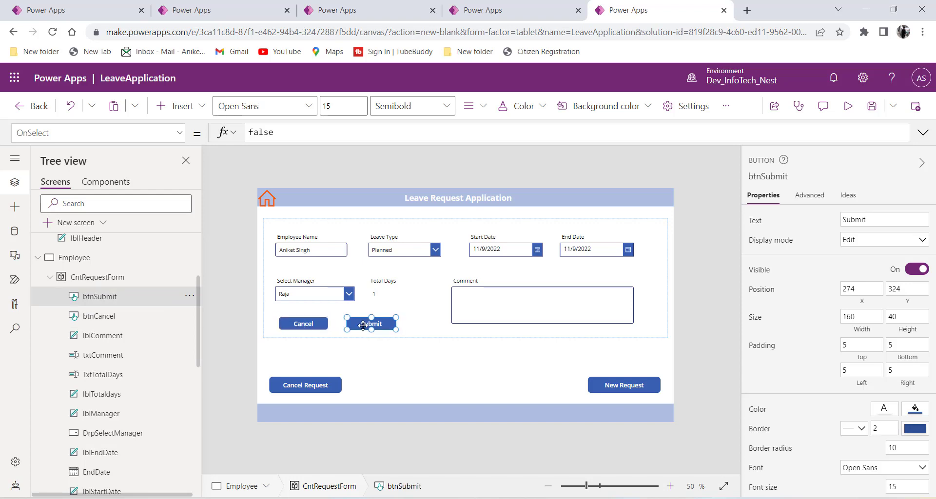
left_click(312, 325)
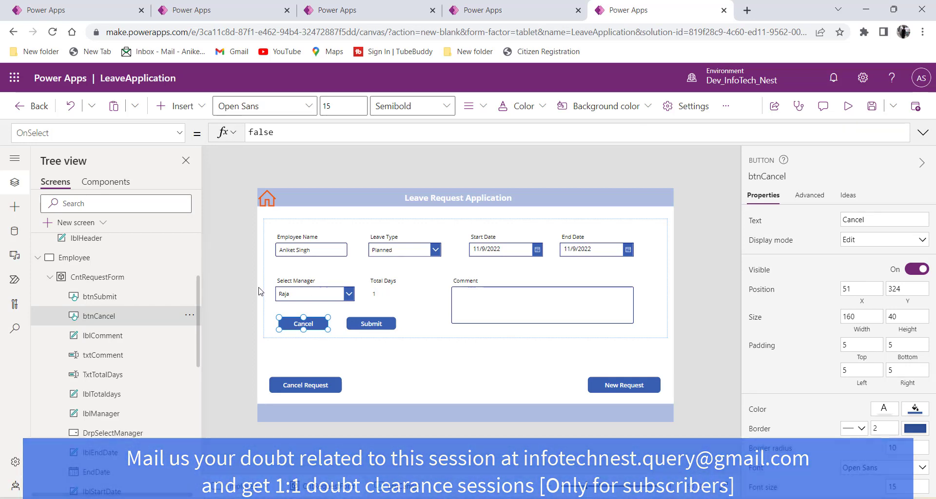
left_click(117, 281)
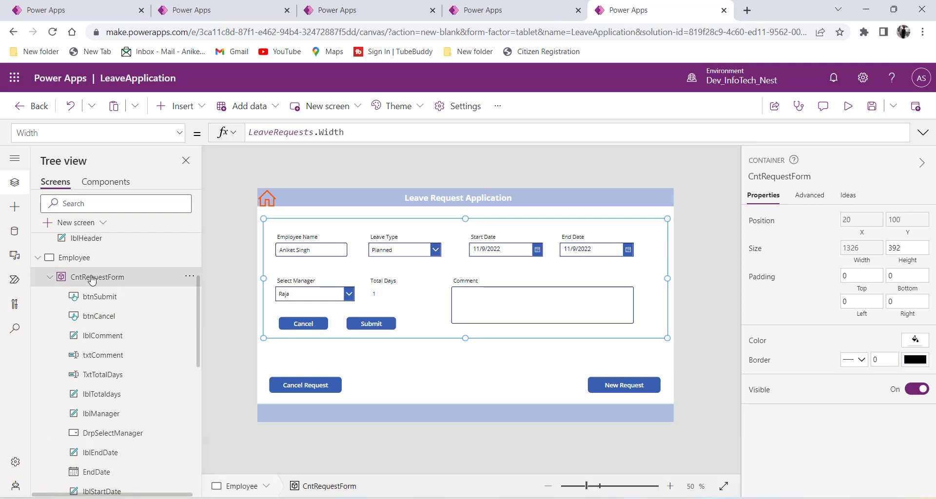
left_click(753, 396)
left_click_drag(270, 132, 245, 132)
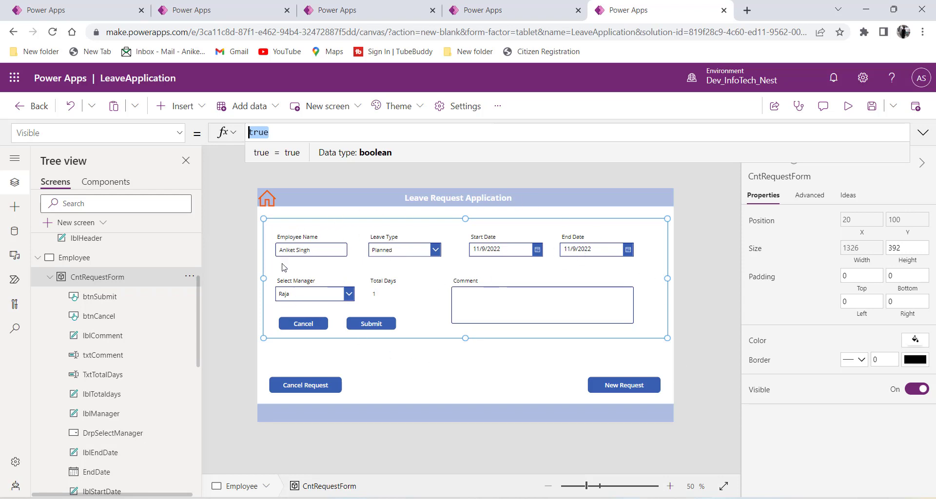
Step: Give the CntRequestForm container a border with a thickness of 2
left_click(136, 282)
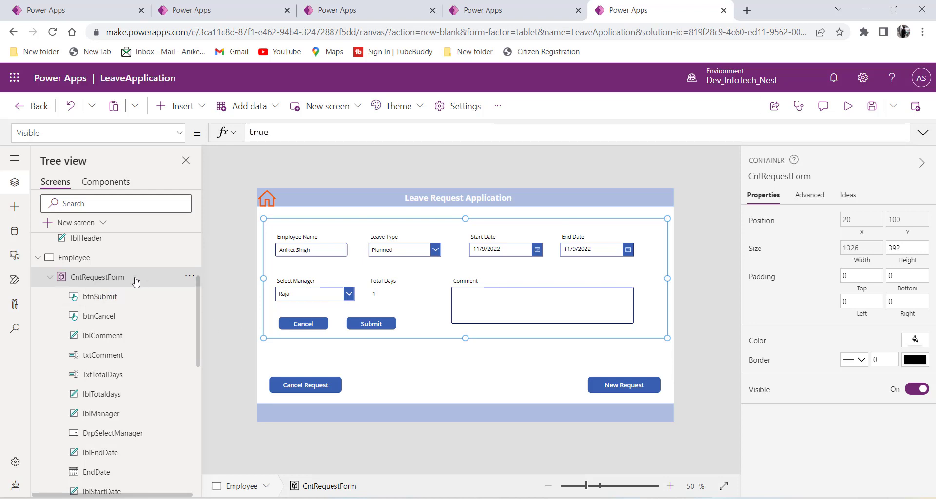
left_click(874, 360)
left_click(528, 372)
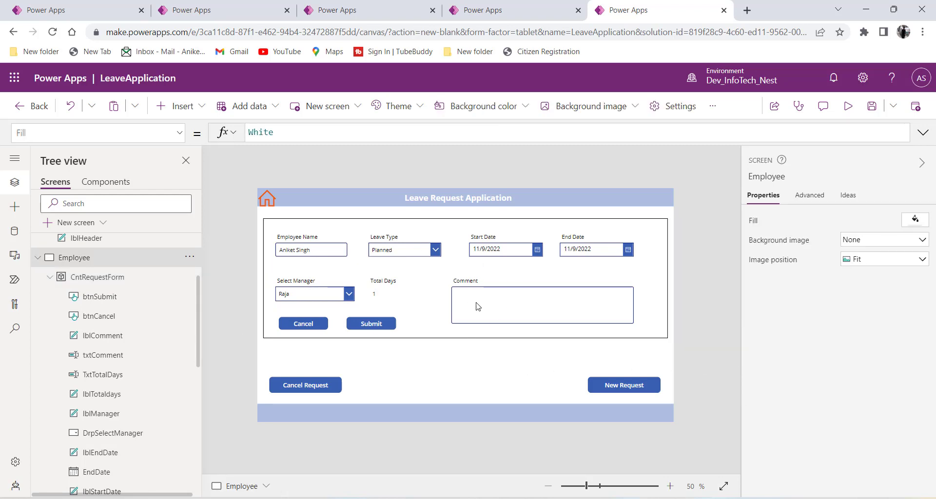
Step: Set the OnSelect formula of btnCancel to Set(varCntReequestForm,false);
left_click(303, 324)
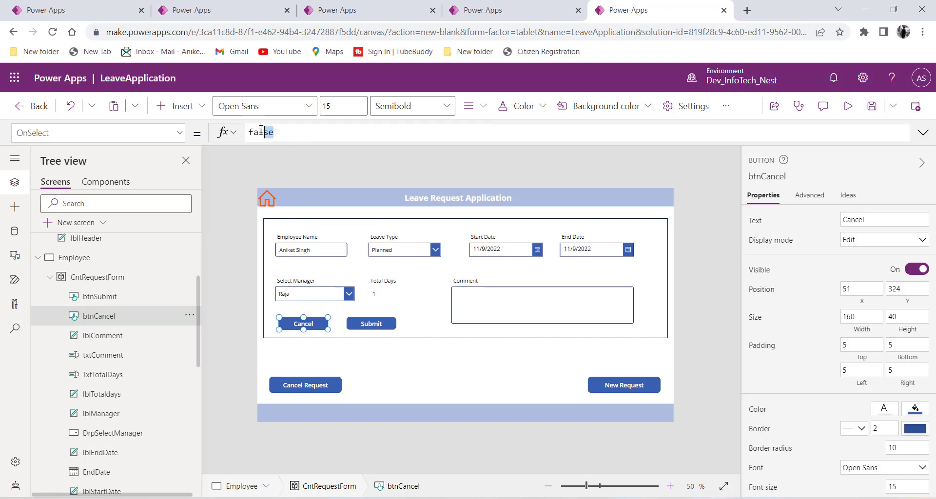
double_click(263, 132)
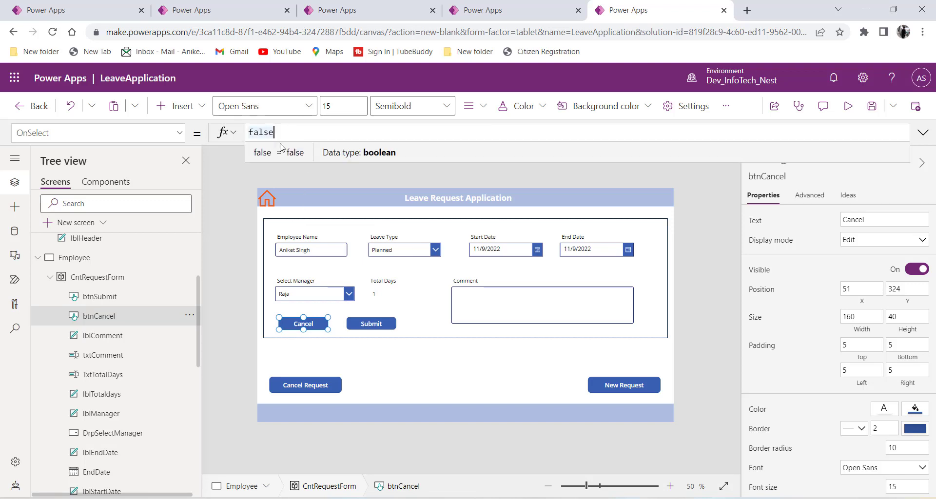
key("BackSpace")
key("BackSpace")
key("BackSpace")
key("BackSpace")
key("BackSpace")
type("Set")
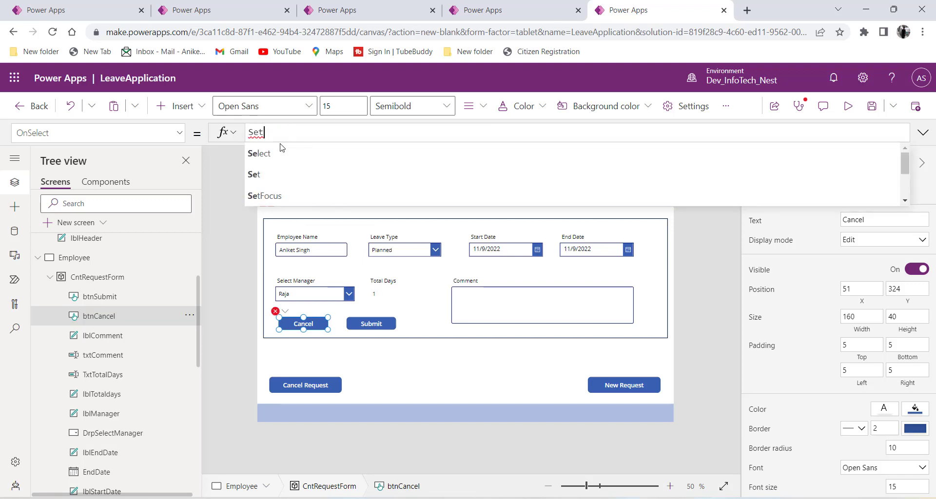
type("(var")
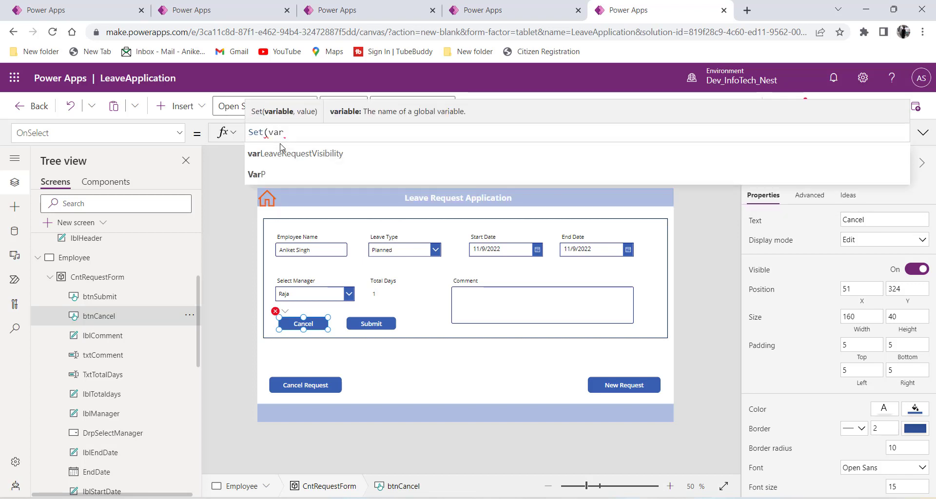
type("Cnt")
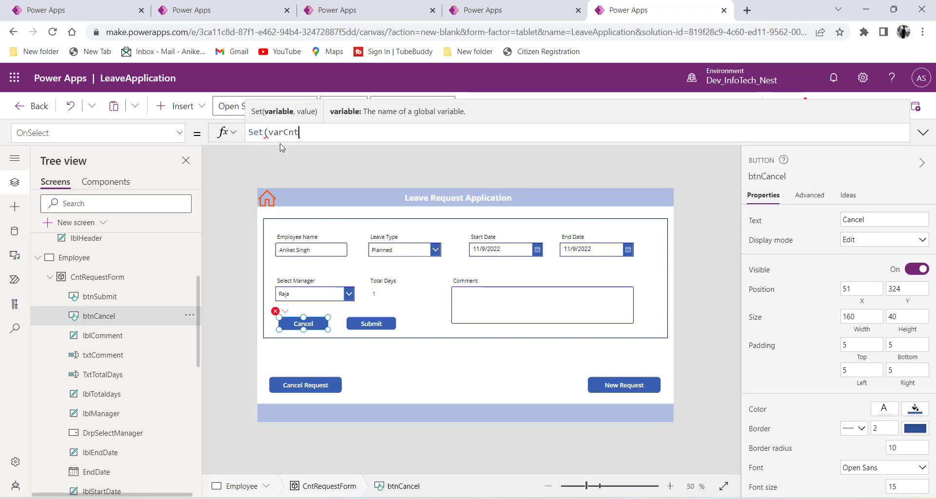
type("ReequestForm,fa")
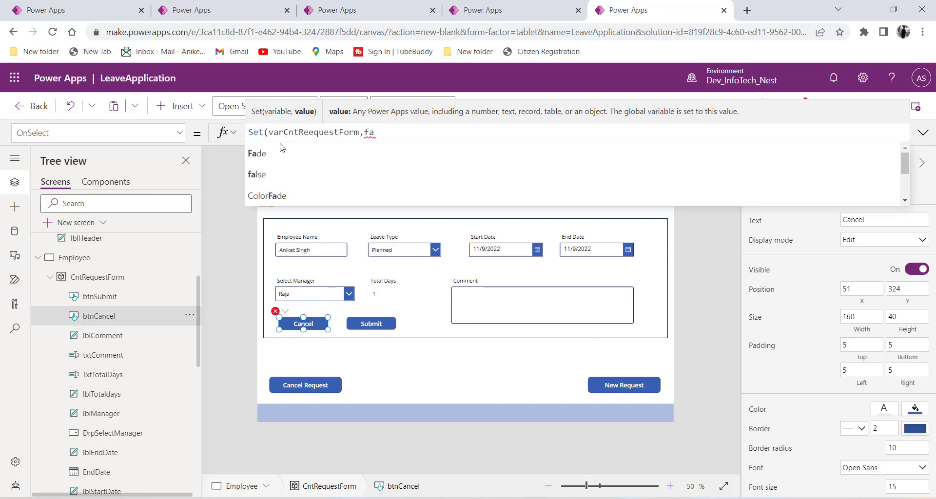
type("lse);")
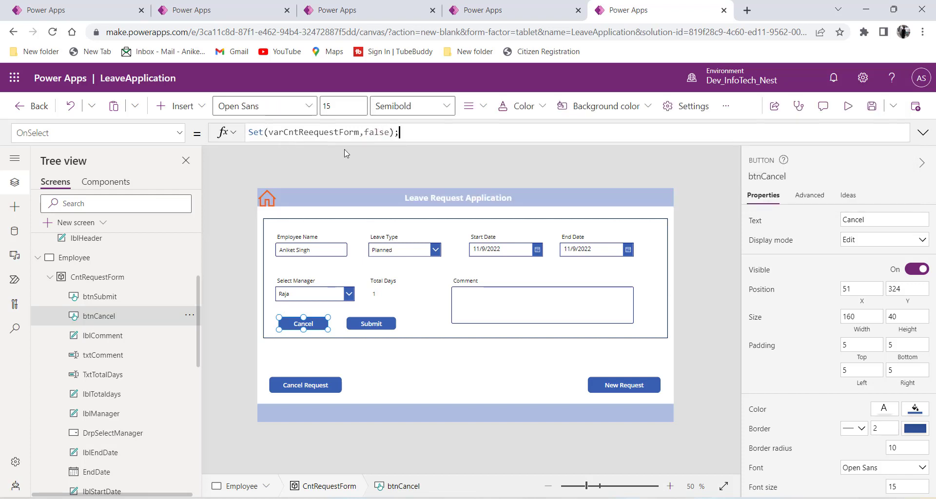
Step: Copy the variable name varCntReequestForm from btnCancel's formula and use it as the Visible formula of CntRequestForm
double_click(320, 132)
key("ctrl+c")
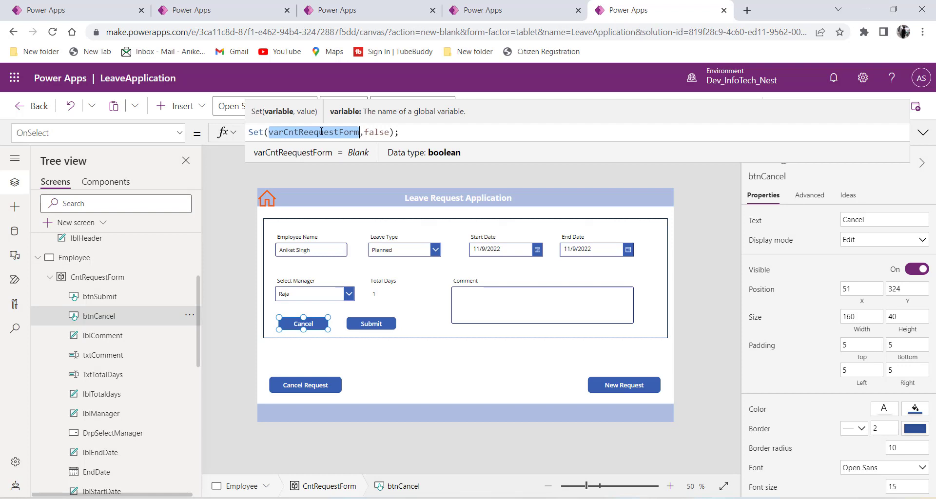
left_click(98, 278)
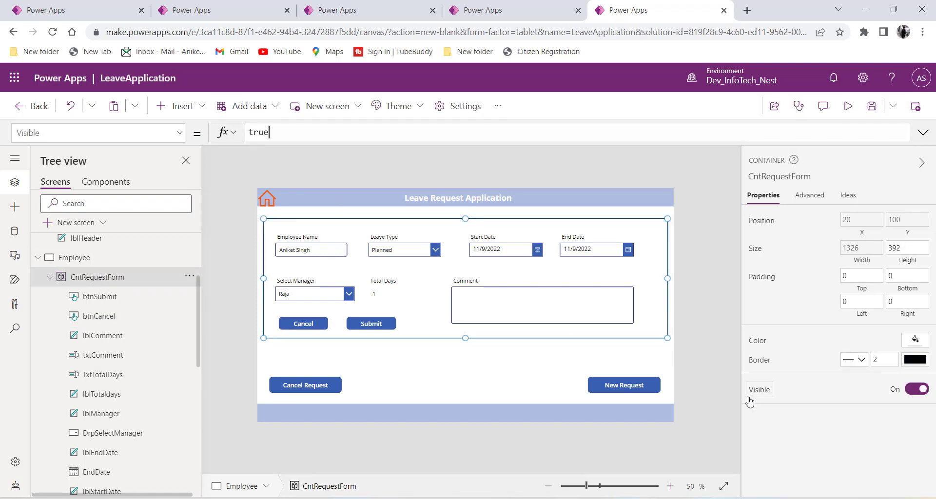
left_click_drag(269, 132, 247, 135)
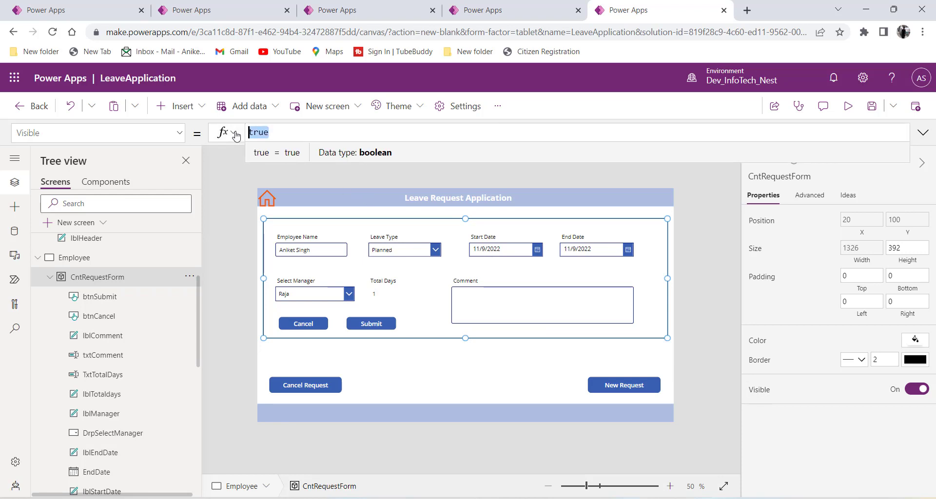
key("ctrl+v")
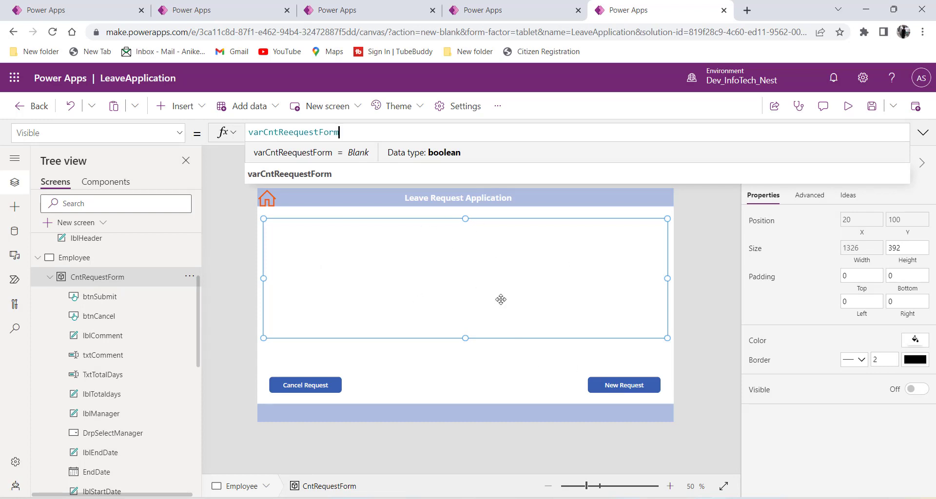
Step: Add the statement Set(varCntReequestForm,true); on a new line of btnNewRequest's OnSelect formula
left_click(613, 383)
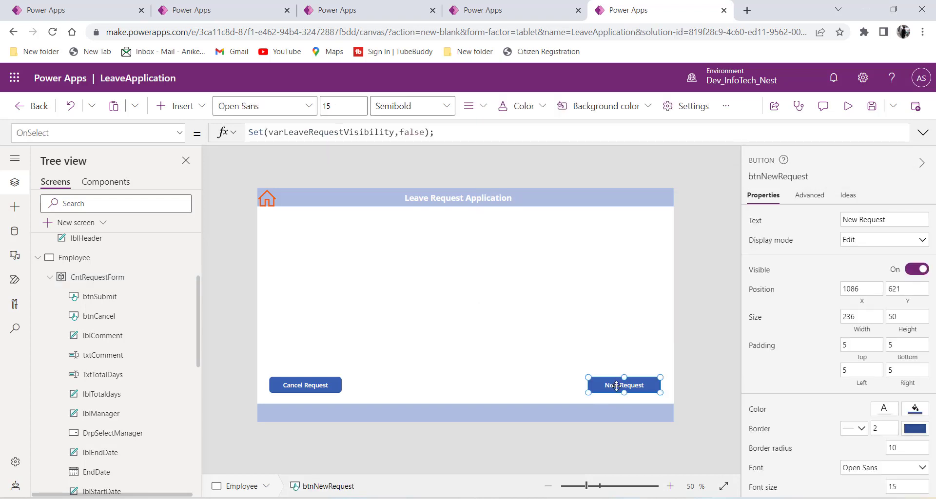
left_click(923, 133)
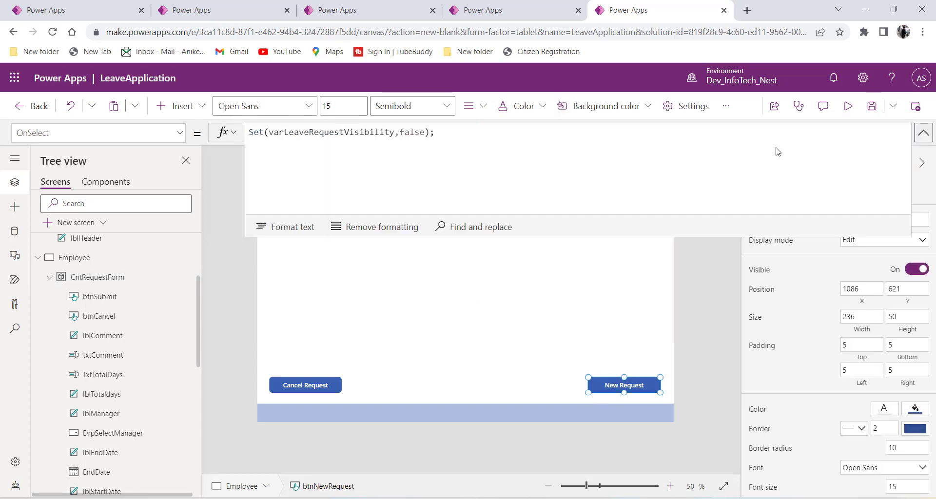
left_click_drag(442, 139, 248, 134)
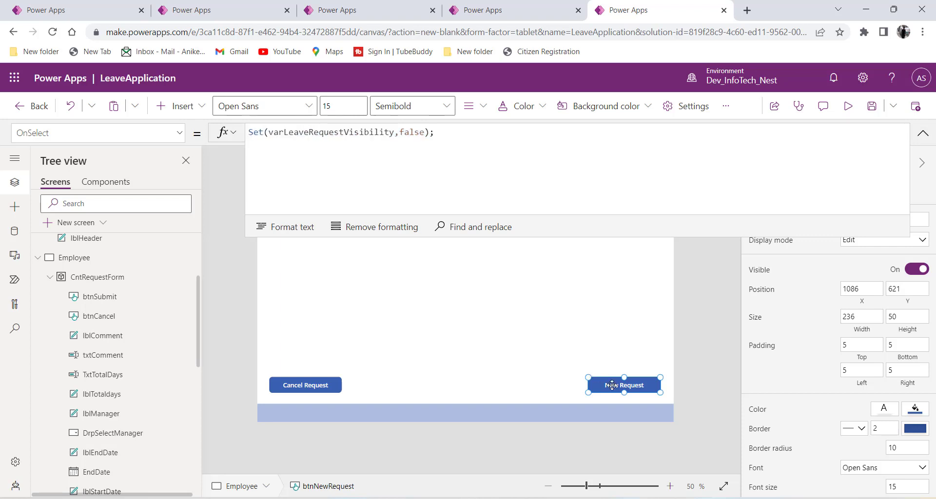
left_click(923, 133)
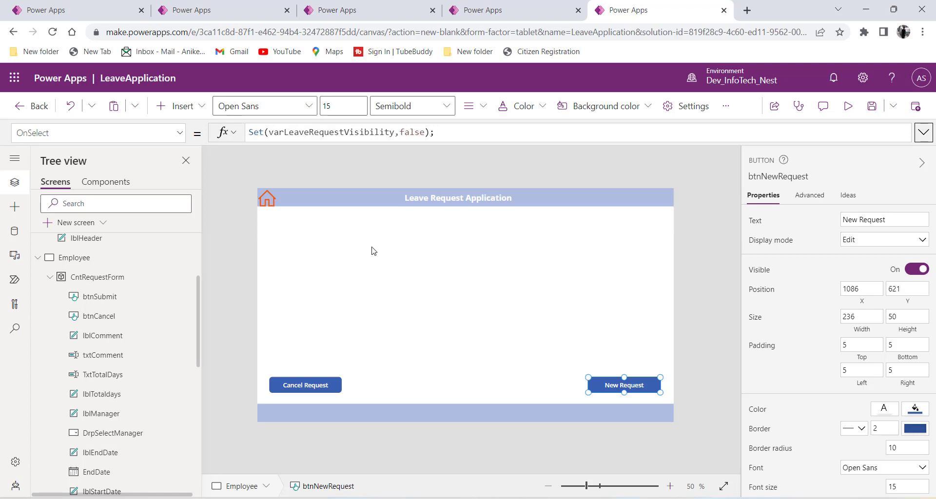
left_click(104, 282)
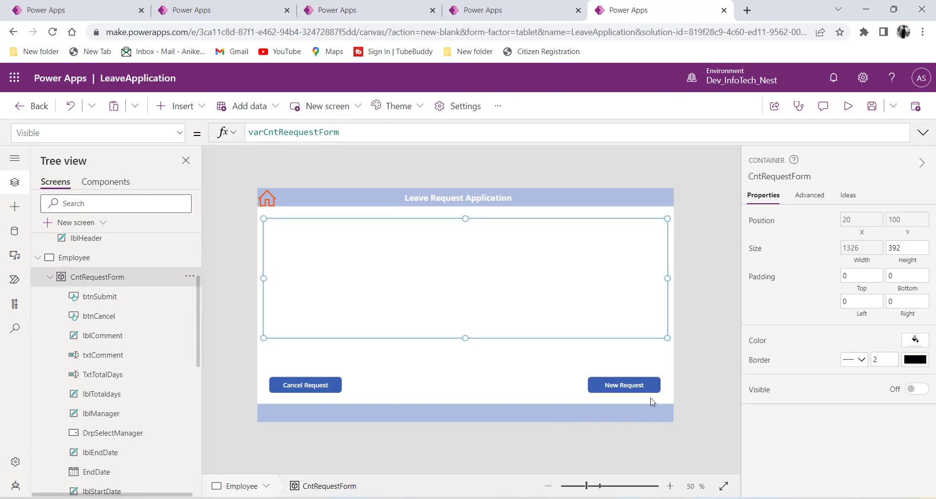
left_click(636, 388)
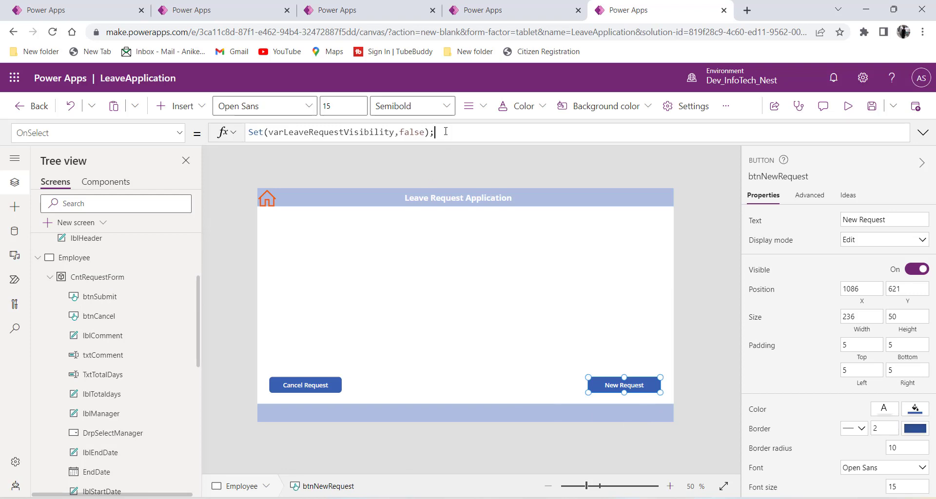
key("shift+Return")
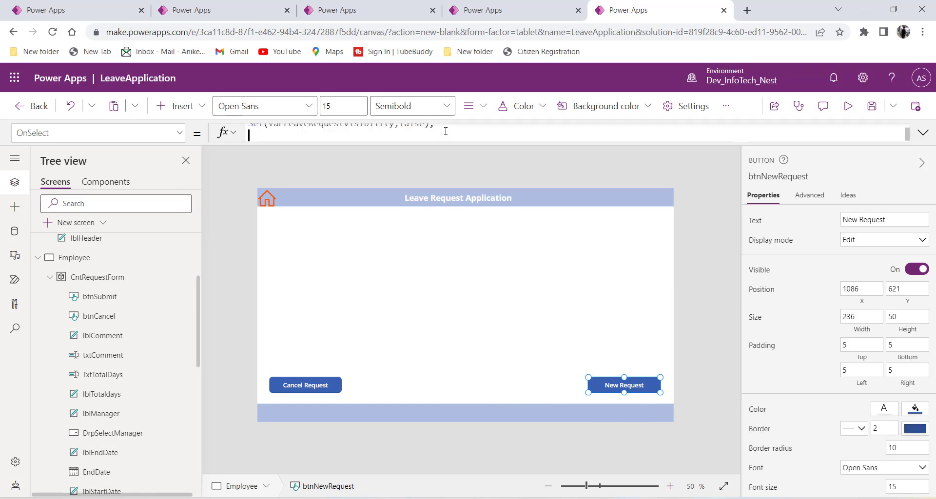
type("Set(")
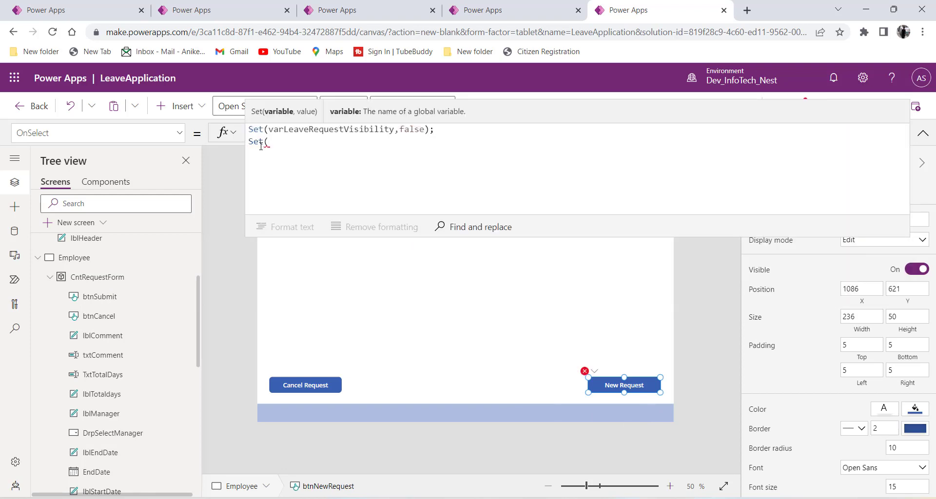
type("varCntReequestForm,true)")
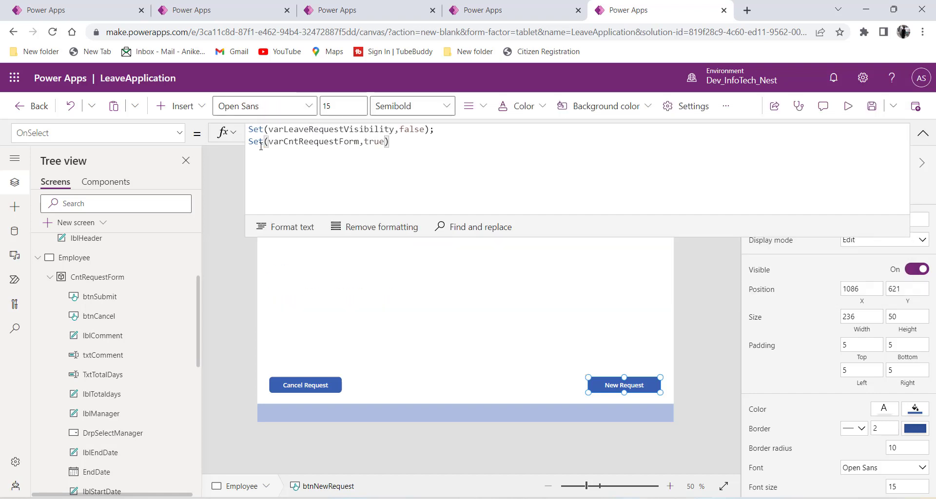
type(";")
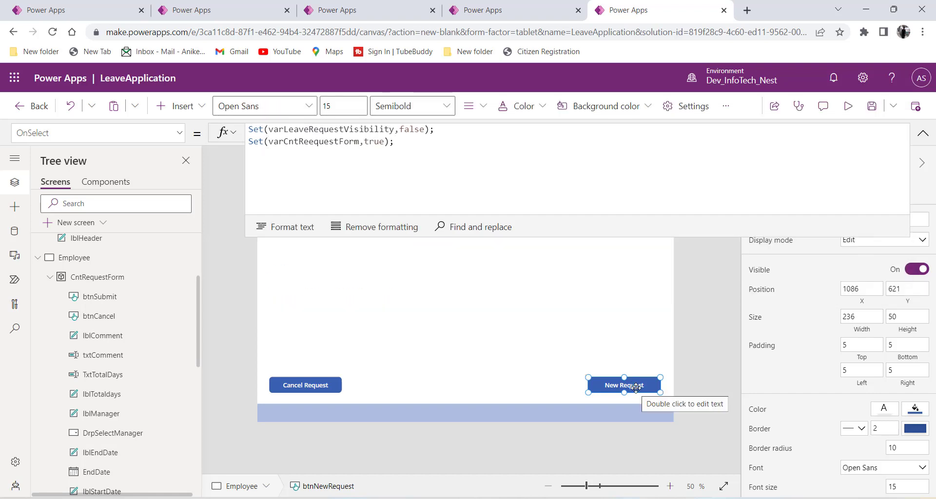
Step: Review the variable names and true/false values in both Set statements of btnNewRequest's OnSelect formula
left_click(395, 129)
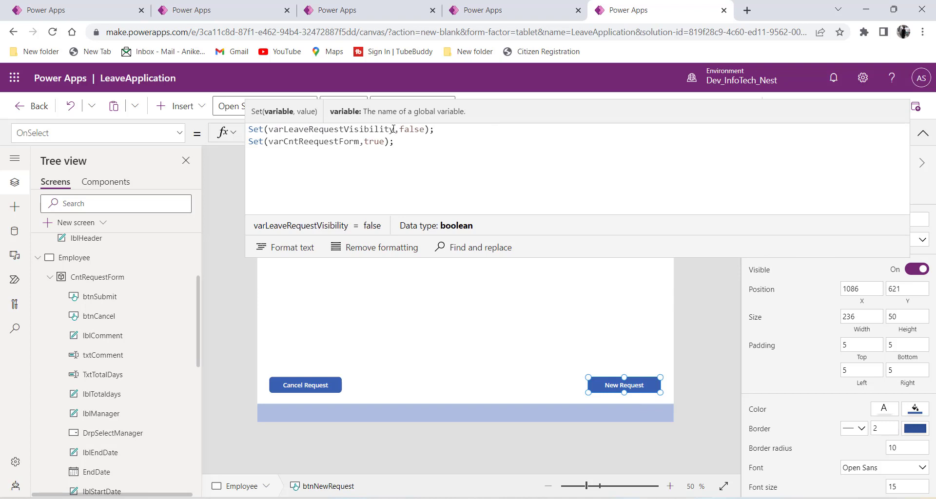
left_click_drag(394, 129, 269, 129)
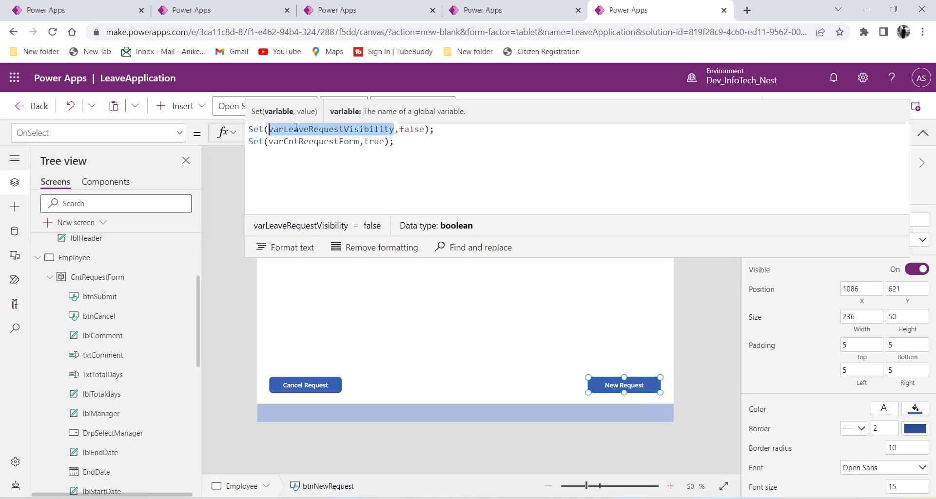
left_click_drag(400, 129, 426, 130)
left_click(396, 141)
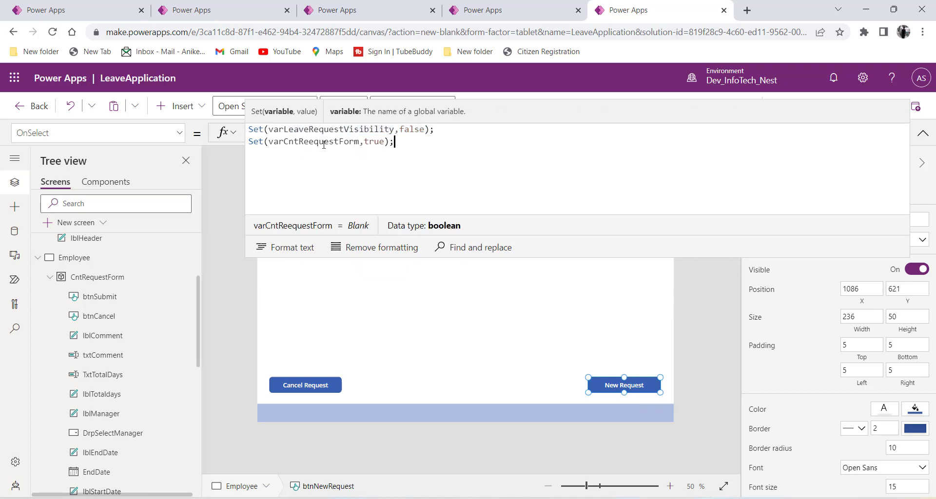
left_click_drag(361, 142, 269, 142)
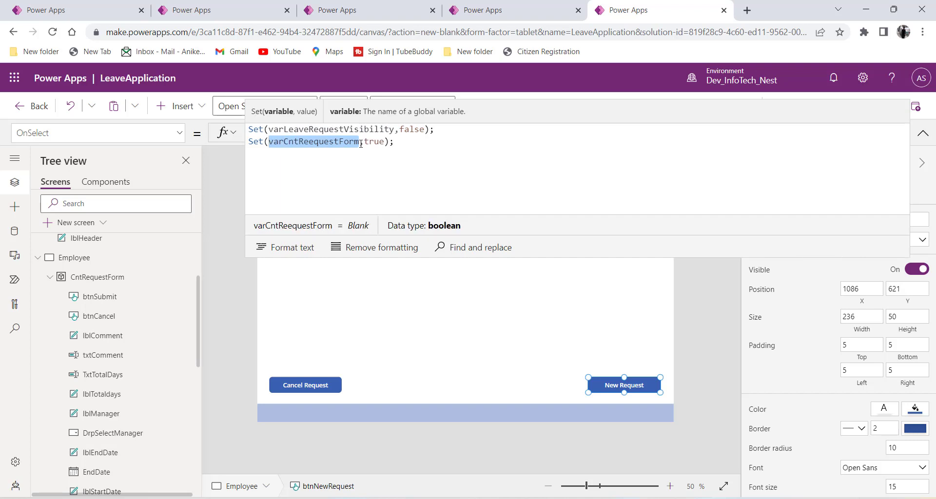
mouse_move(364, 141)
left_mouse_down()
mouse_move(385, 141)
mouse_move(370, 130)
left_mouse_up()
left_click(394, 142)
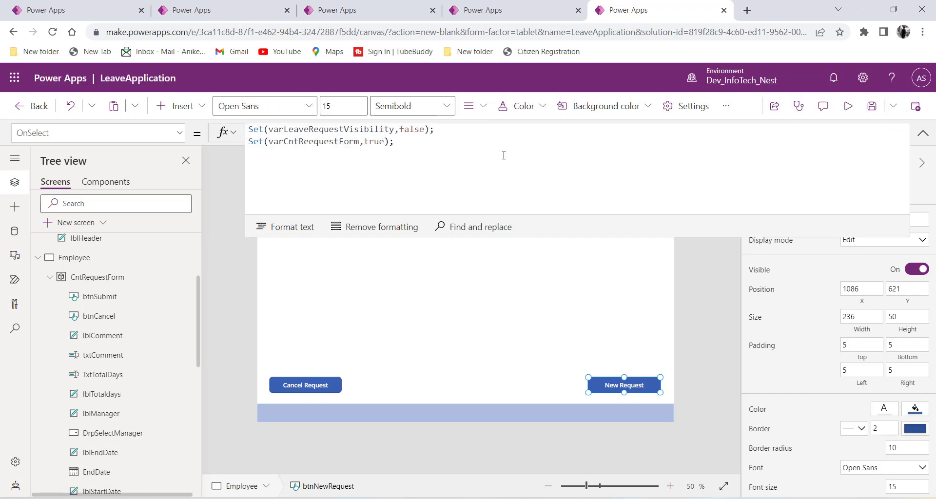
left_click(923, 134)
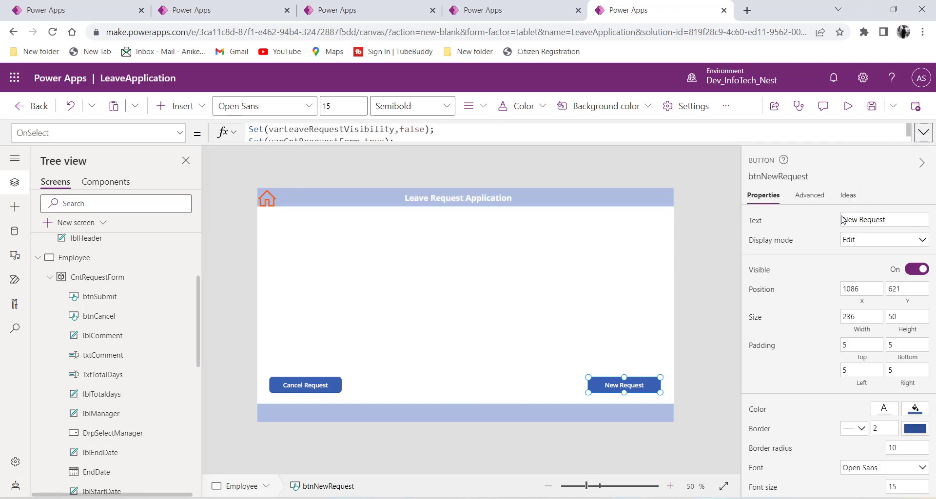
Step: Test the New Request button on the Employee screen and check the OnSelect statements behind it
left_click(639, 386, "alt")
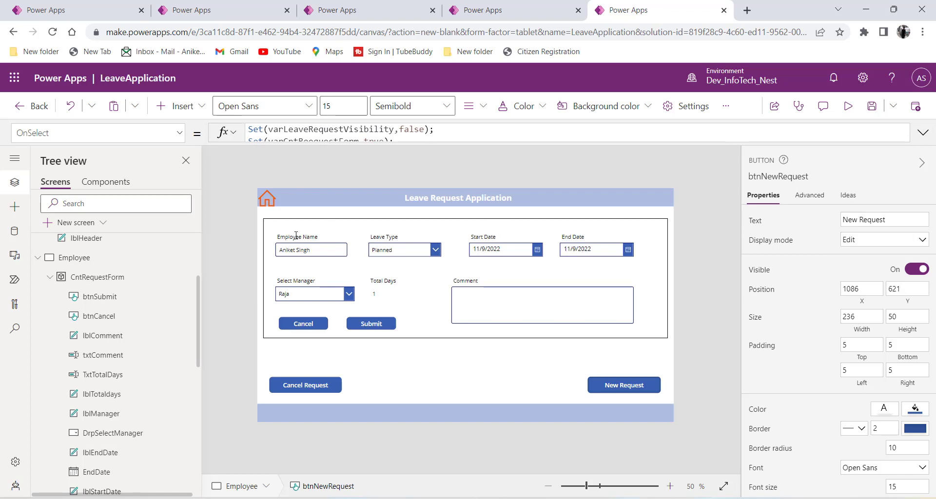
left_click(924, 133)
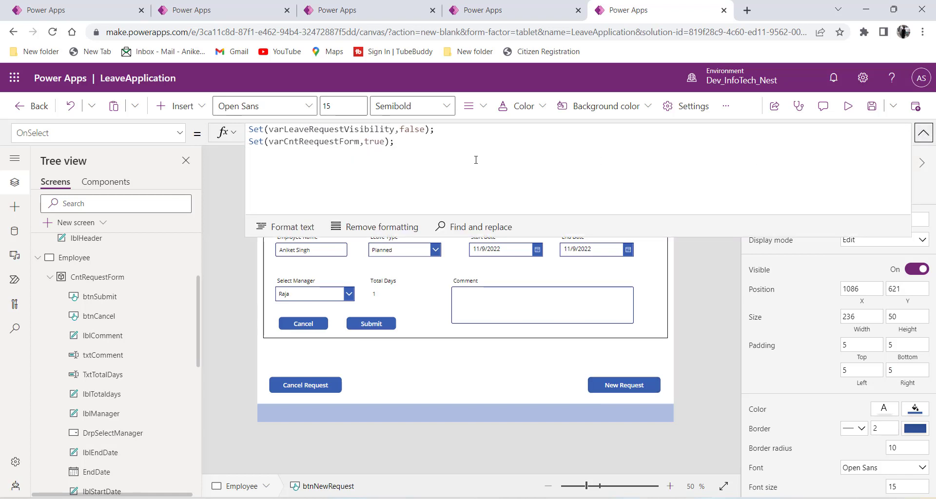
left_click_drag(435, 129, 217, 129)
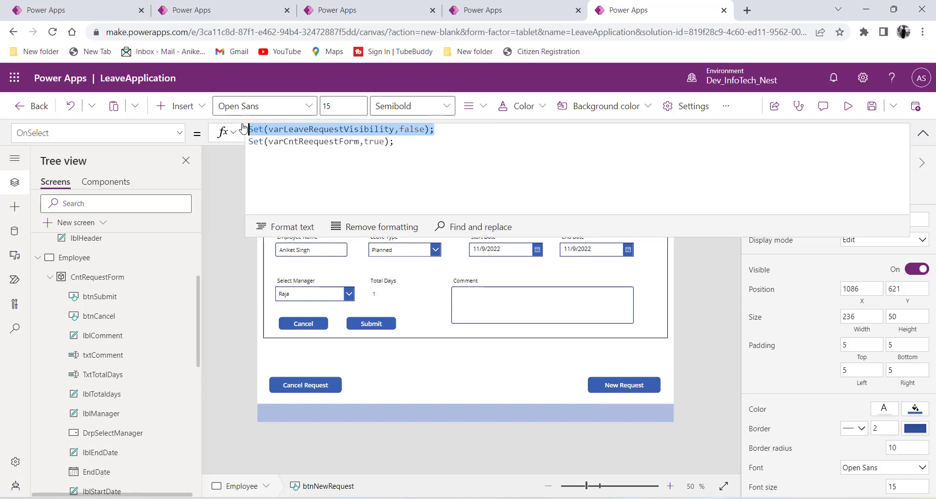
left_click_drag(399, 141, 248, 130)
left_click(759, 160)
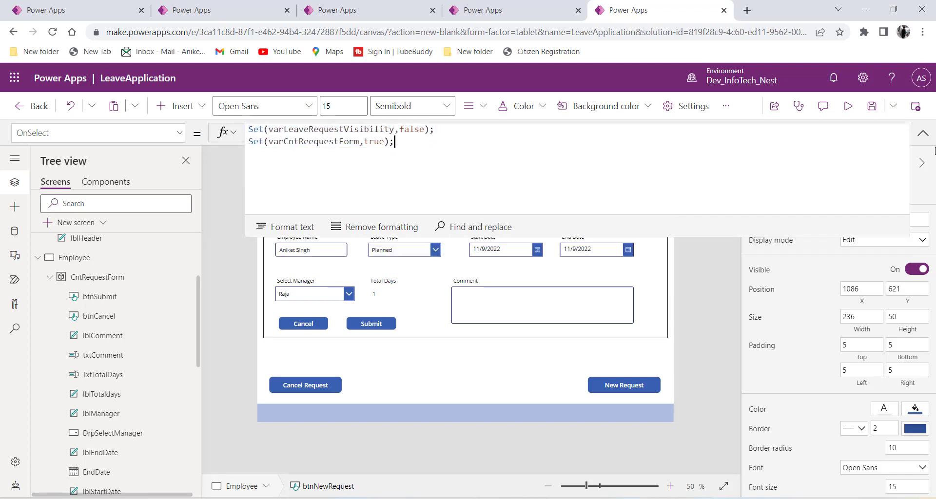
left_click(923, 134)
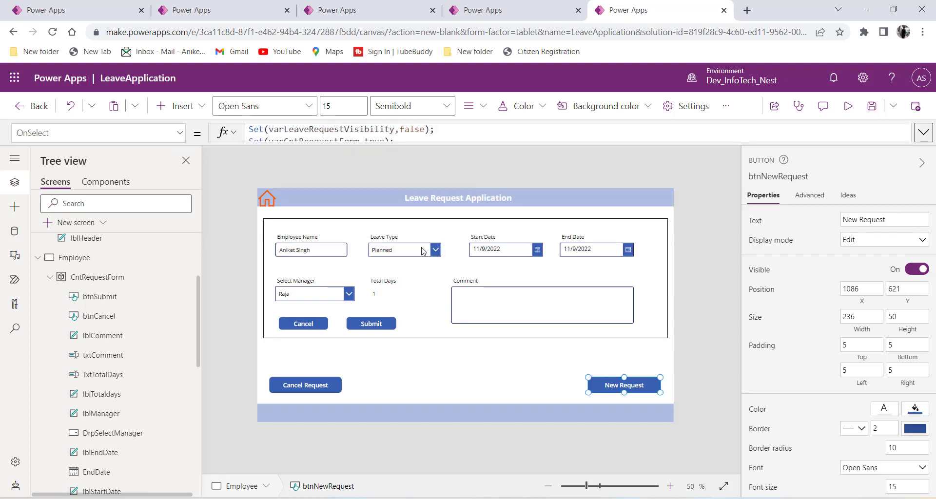
Step: Compare btnCancel's OnSelect formula with the variable used in CntRequestForm's Visible formula
left_click(311, 329)
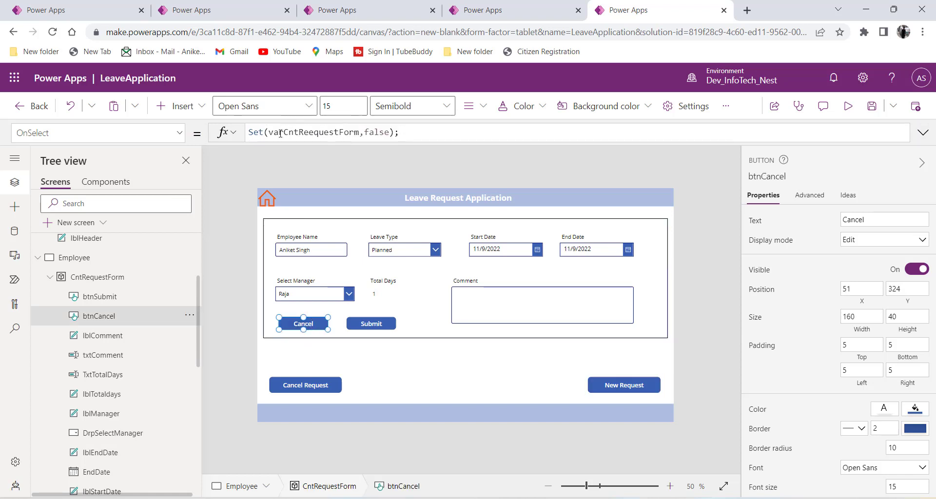
left_click(322, 133)
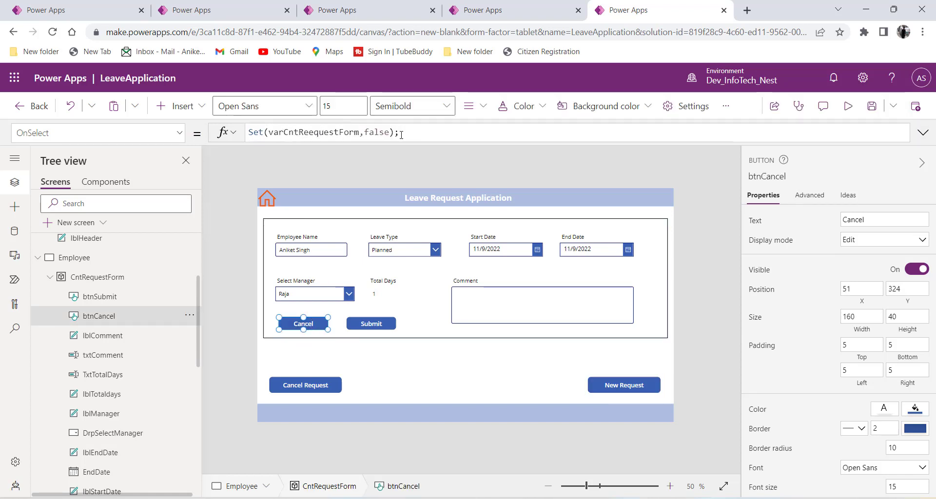
left_click_drag(401, 132, 246, 135)
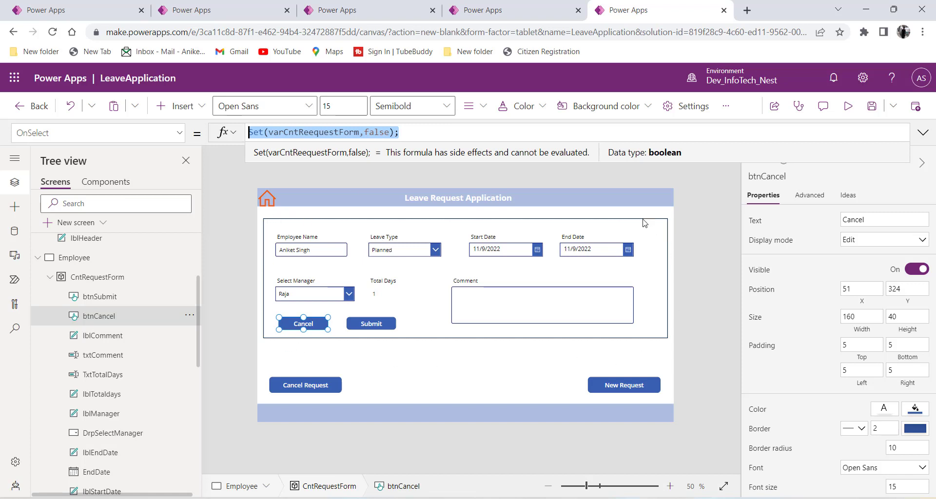
left_click(96, 279)
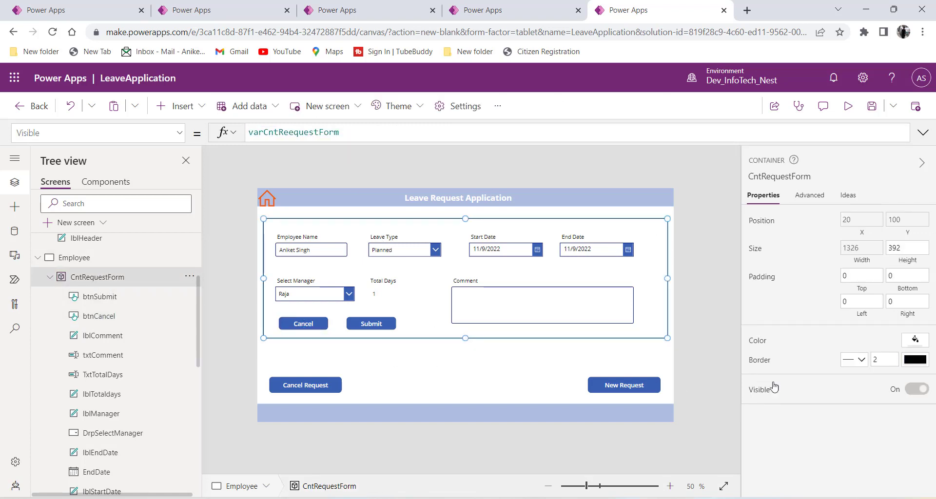
left_click(763, 400)
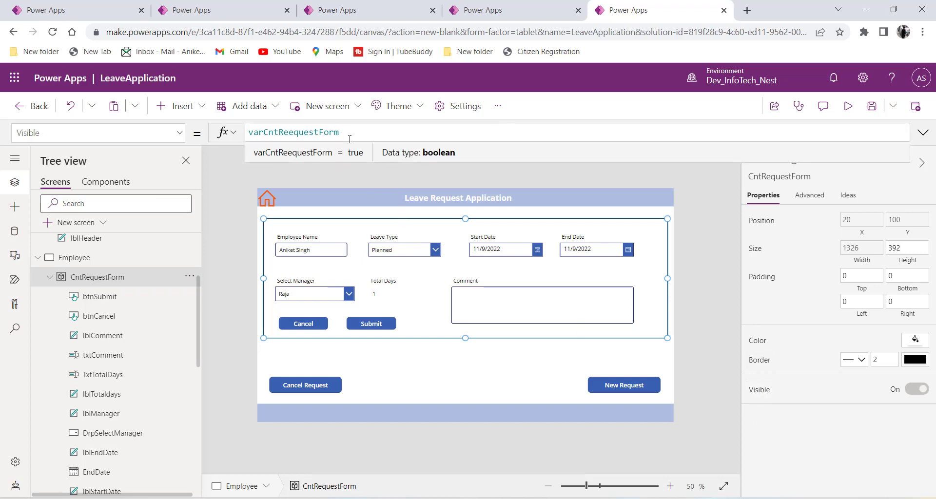
left_click_drag(341, 132, 239, 125)
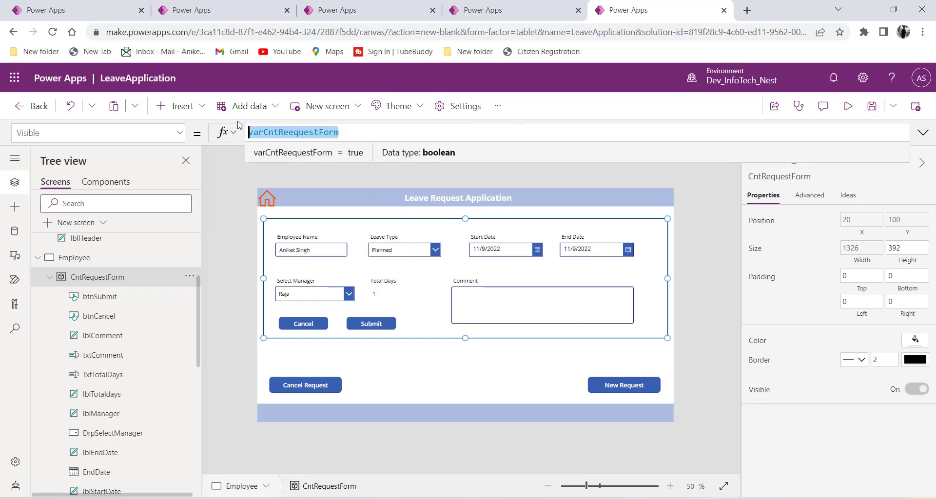
Step: Check the value that btnCancel's formula assigns to varCntReequestForm, and test the form's Cancel button
left_click(305, 329)
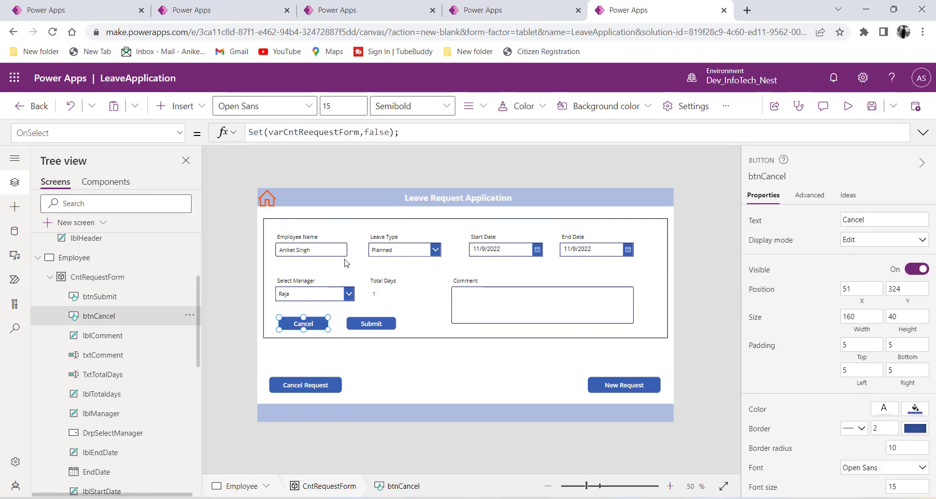
double_click(379, 132)
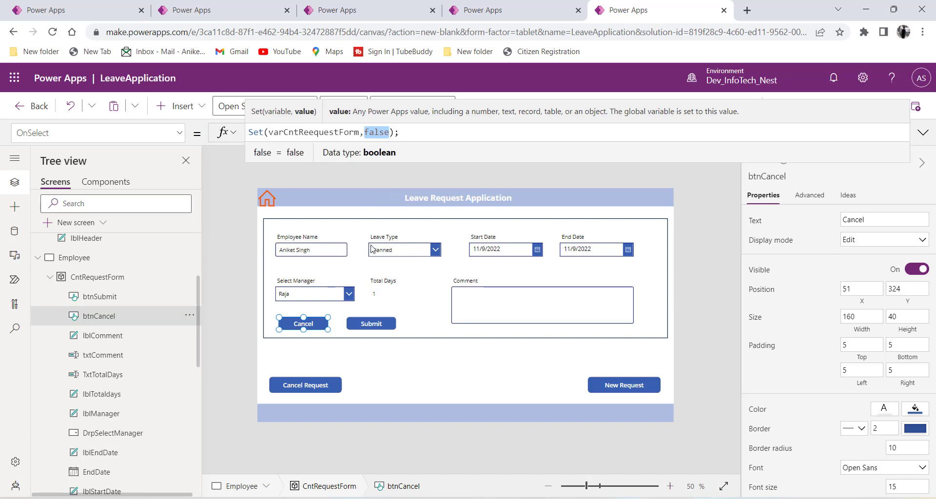
left_click(310, 326, "alt")
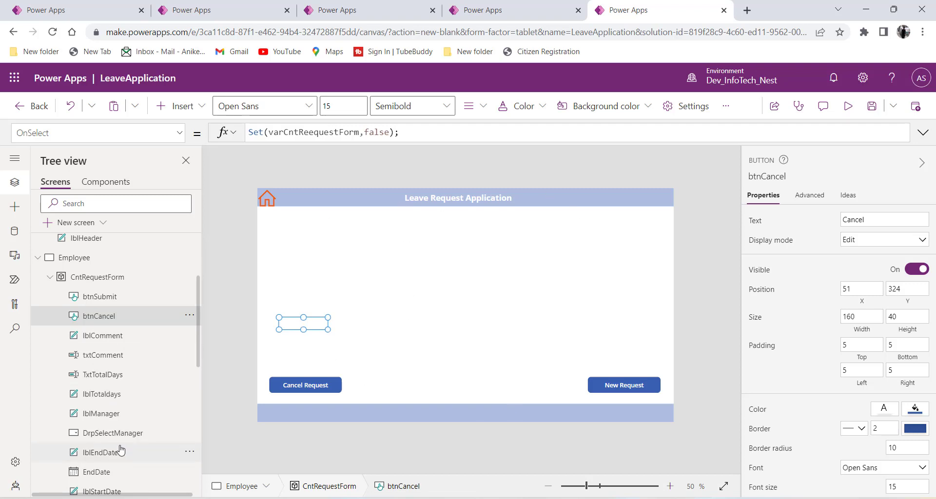
Step: Collapse CntRequestForm in the Employee screen's control tree and select the LeaveRequests data table
scroll(98, 342, "down", 1)
left_click(49, 258)
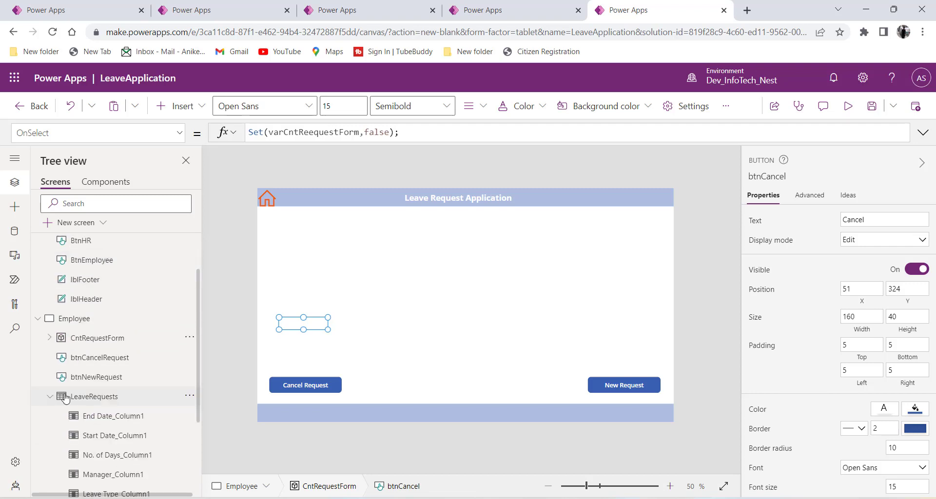
left_click(99, 404)
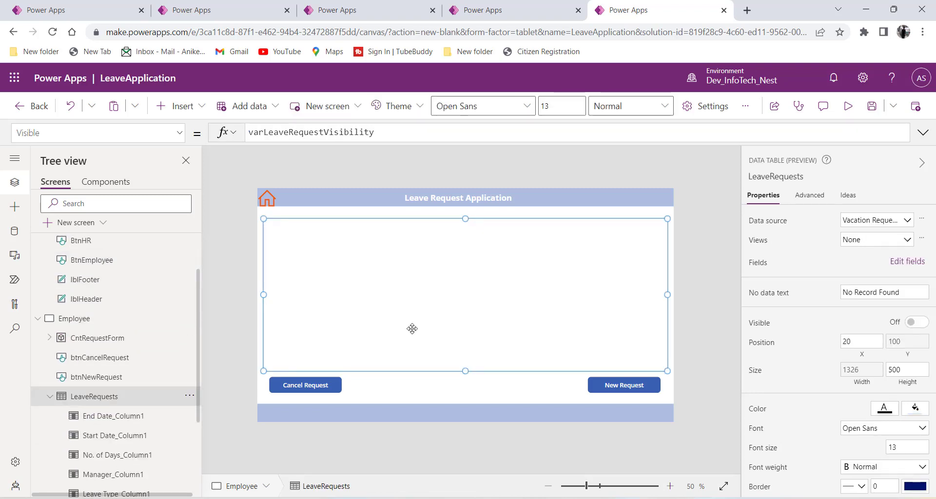
Step: Copy the line Set(varLeaveRequestVisibility,false); from the New Request button's OnSelect formula
left_click(623, 387)
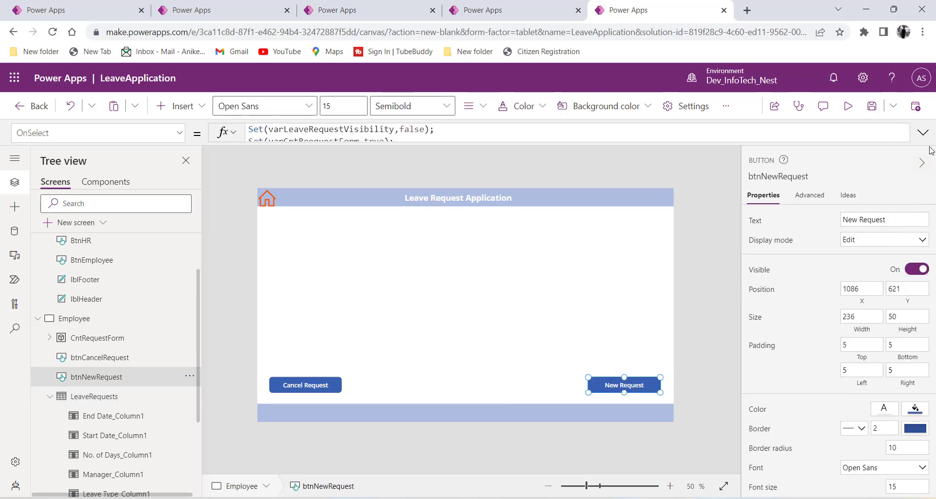
left_click(923, 133)
left_click_drag(434, 128, 249, 129)
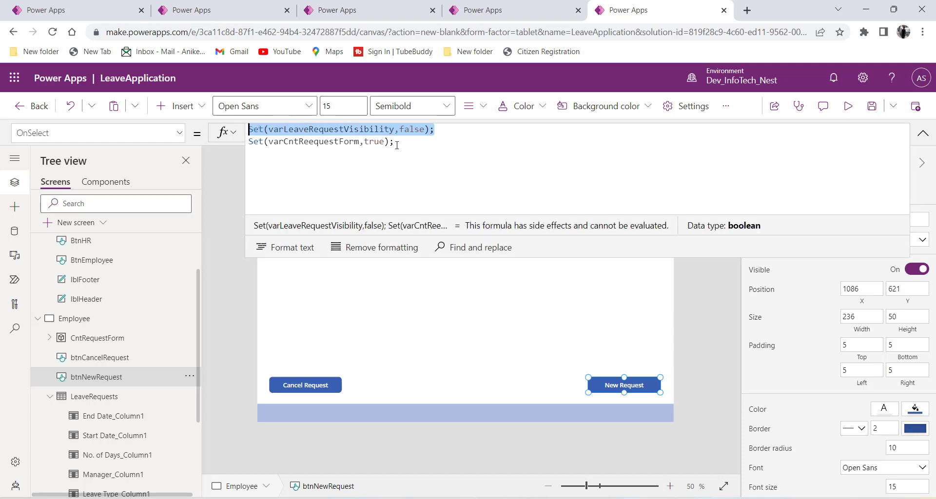
left_click_drag(397, 145, 236, 150)
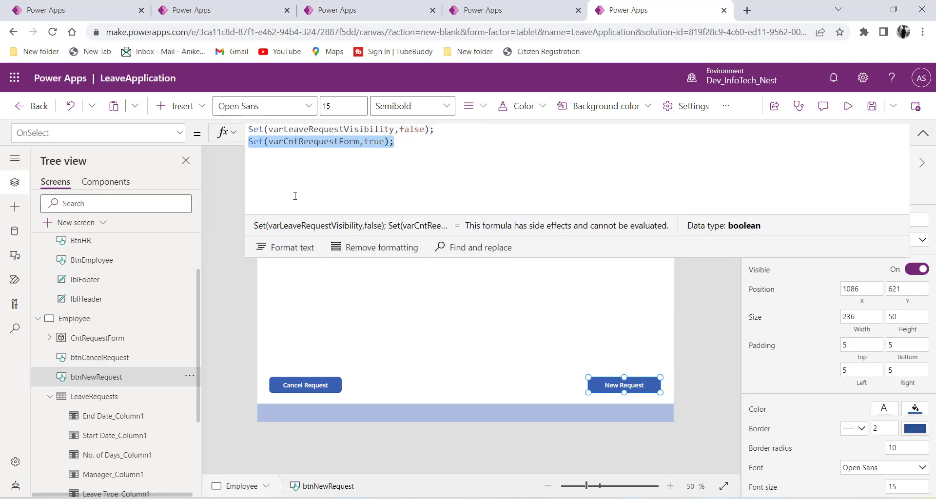
left_click(401, 147)
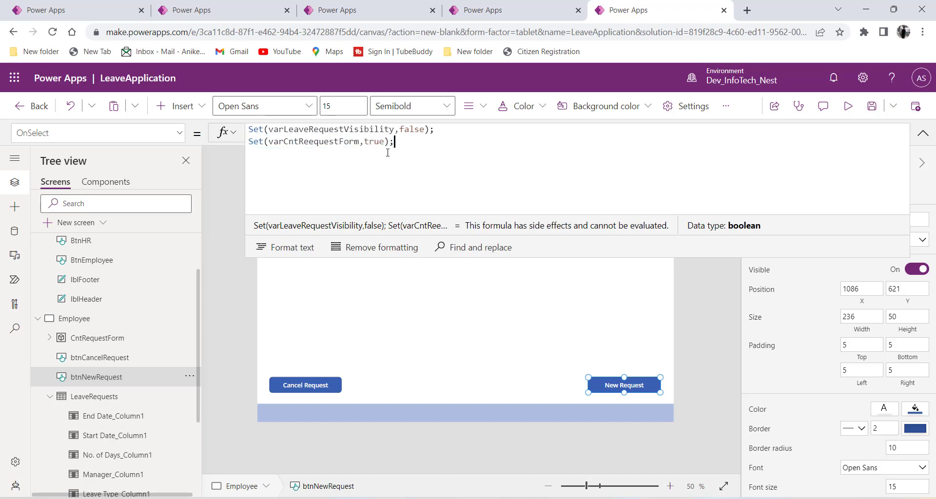
left_click_drag(391, 145, 248, 142)
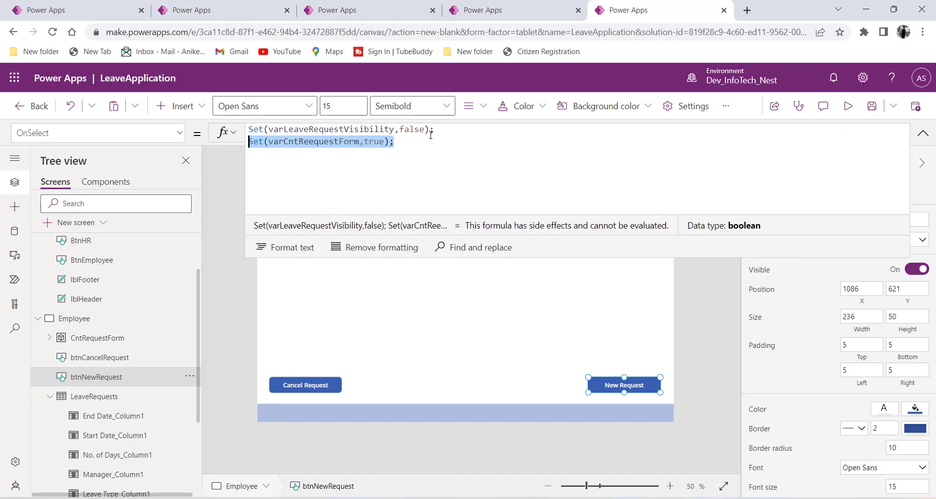
left_click_drag(433, 130, 251, 131)
key("ctrl+c")
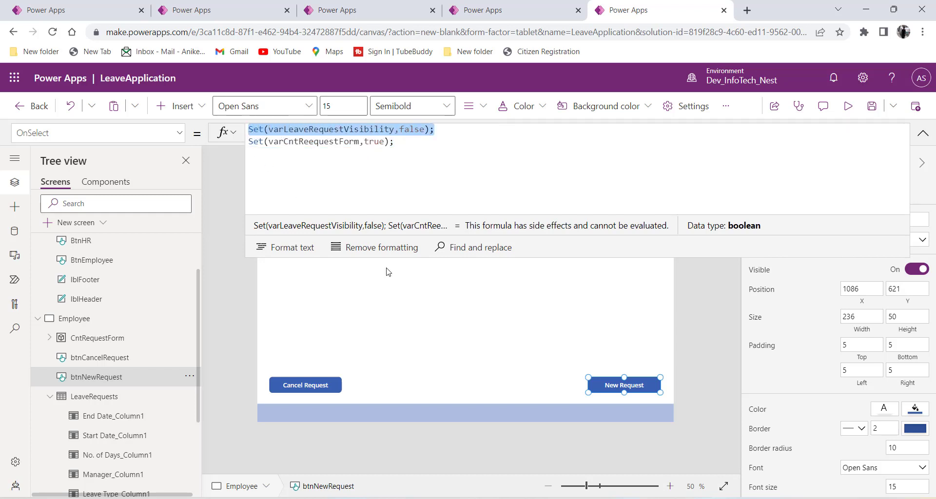
left_click(924, 136)
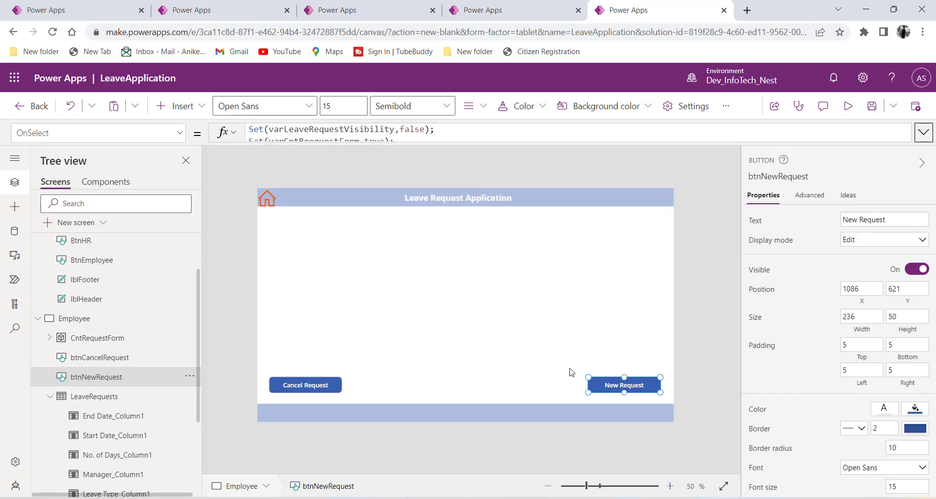
Step: Bring up the request form and add Set(varLeaveRequestVisibility,true); as a second line in its Cancel button's OnSelect formula
left_click(599, 387, "alt")
left_click(319, 324)
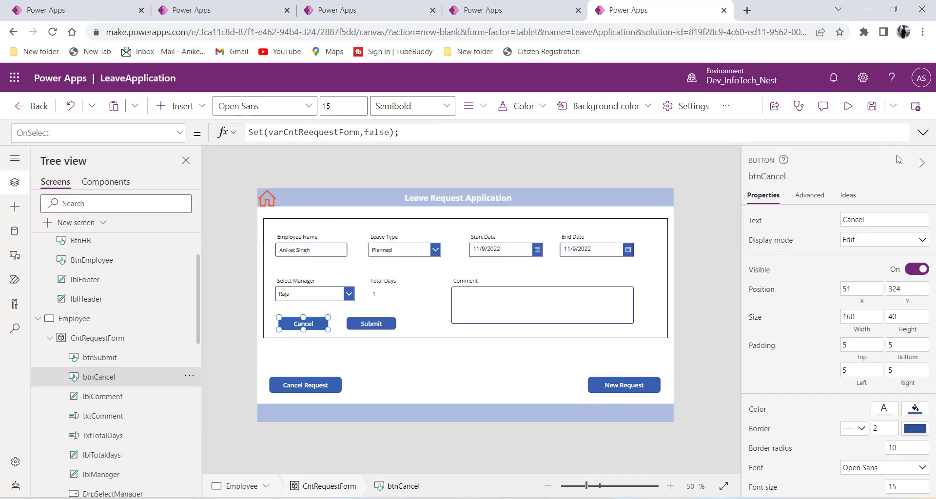
left_click(923, 133)
left_click(460, 130)
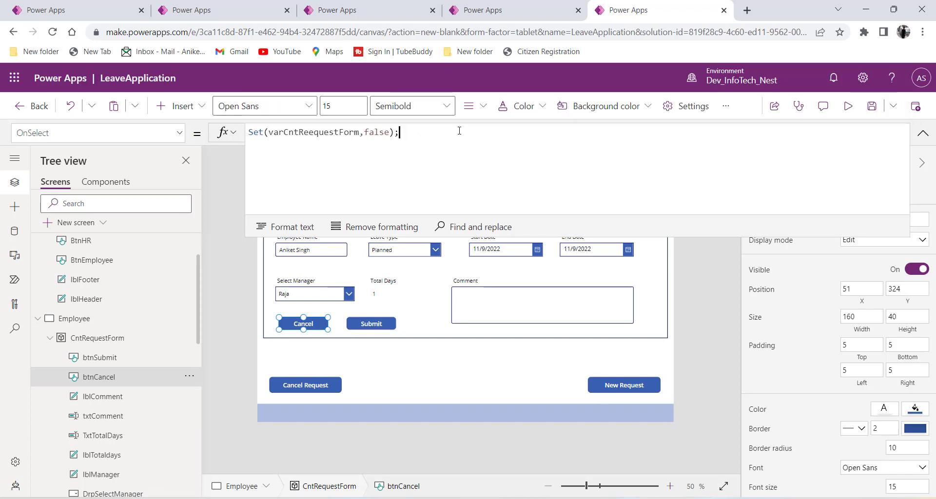
key("Return")
key("ctrl+v")
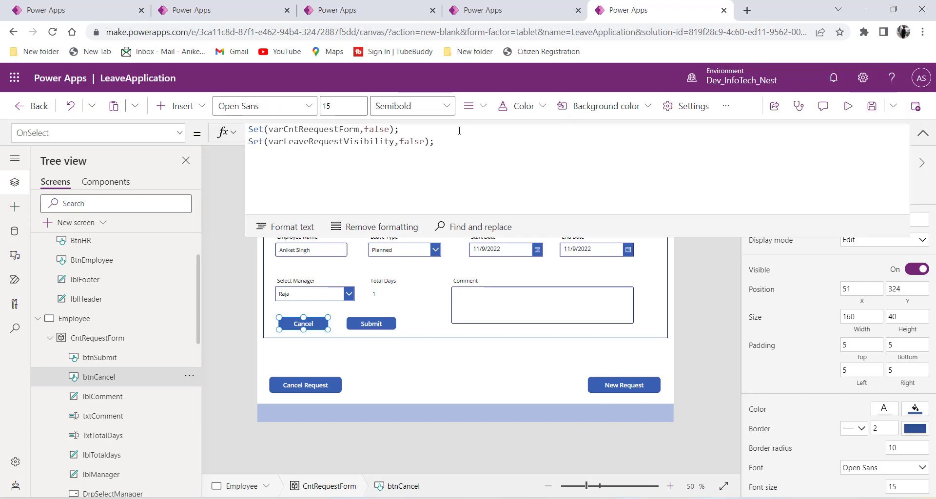
double_click(415, 146)
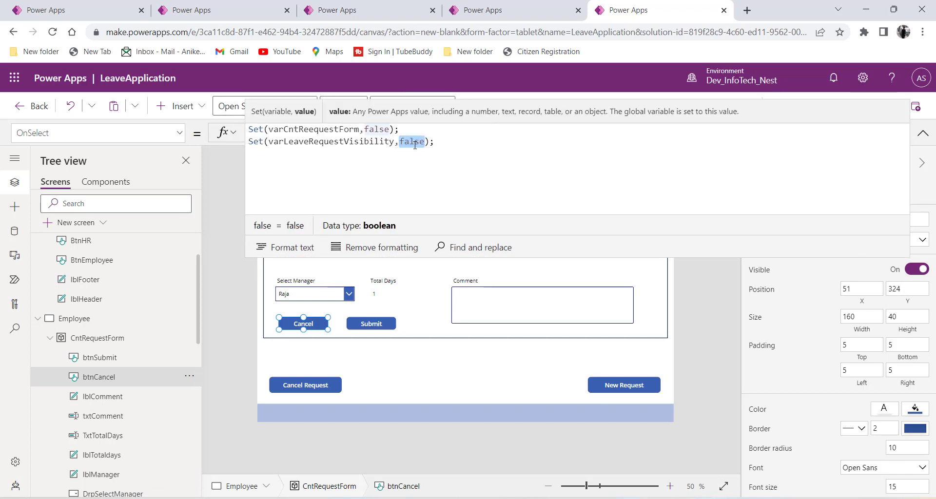
type("true")
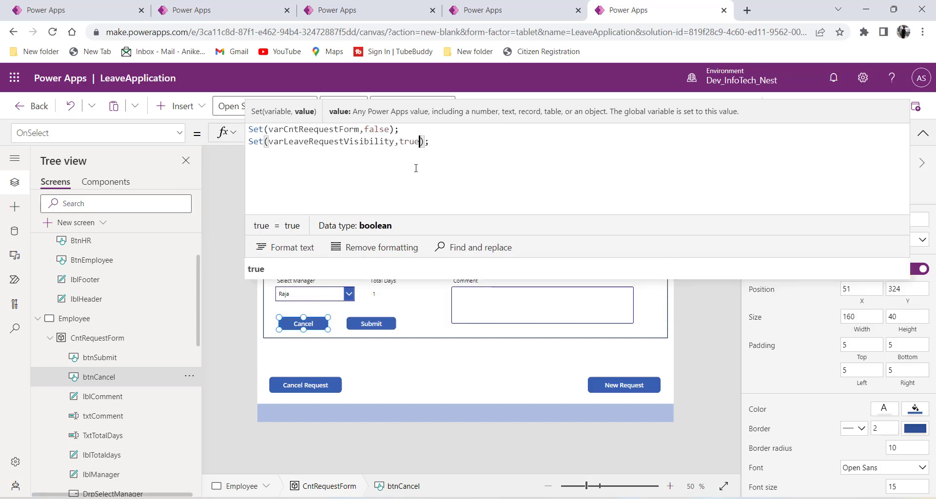
left_click(432, 150)
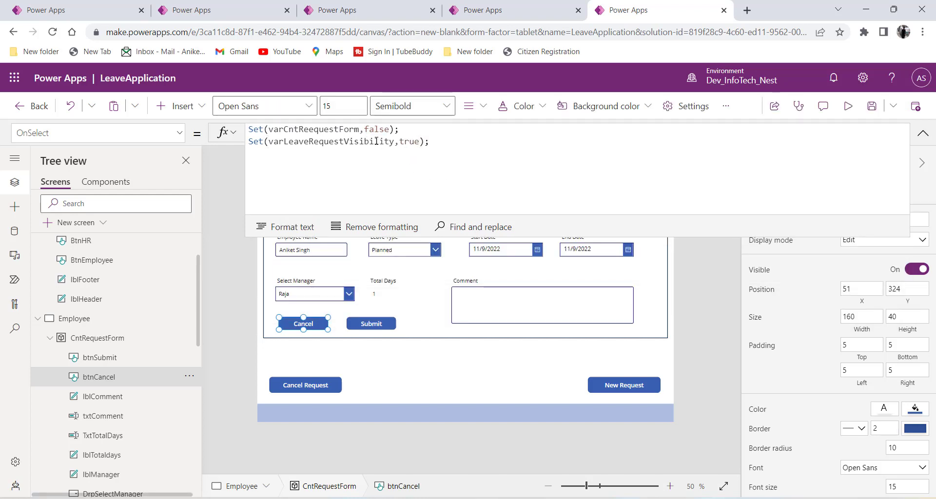
left_click_drag(399, 130, 290, 129)
left_click(294, 329)
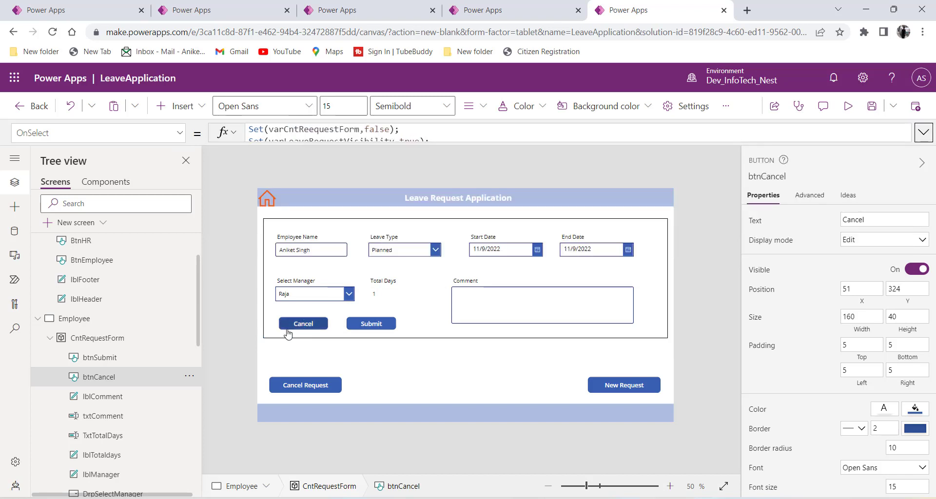
Step: Test switching between the leave requests table and the request form with the Cancel and New Request buttons, checking the Cancel formula's values
left_click(293, 324, "alt")
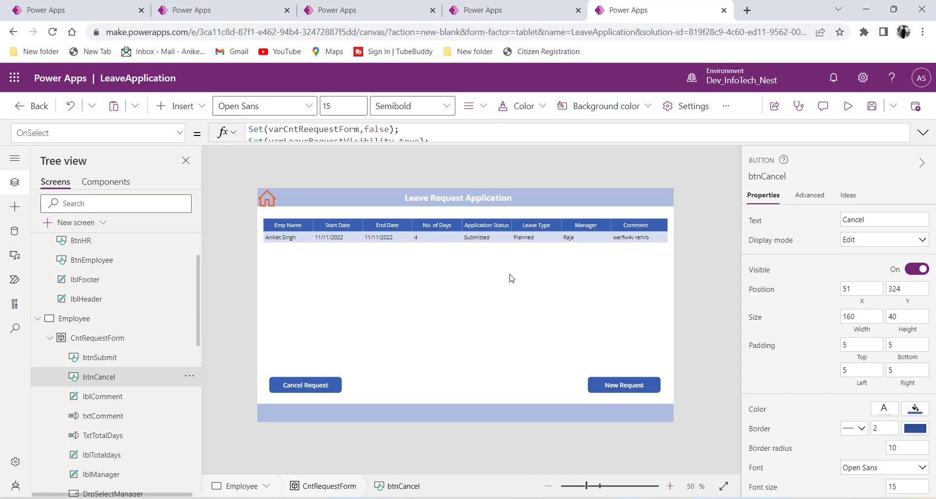
left_click(622, 386, "alt")
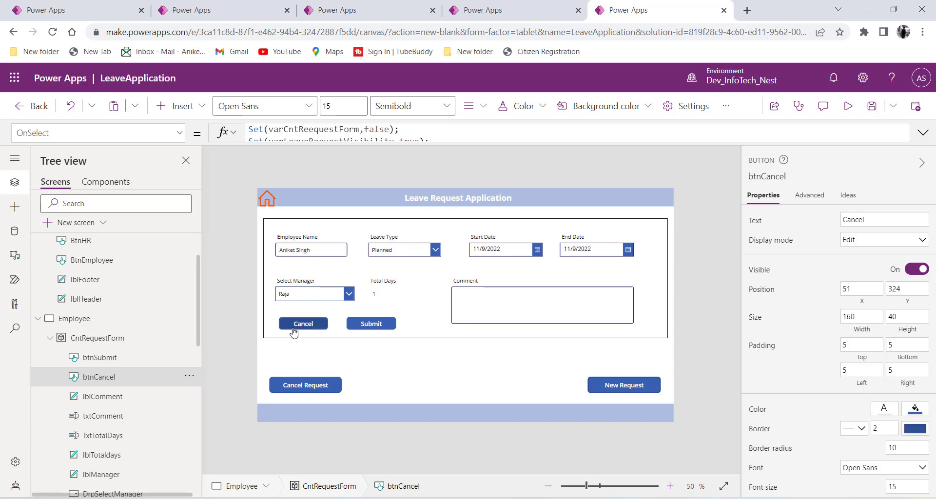
left_click_drag(390, 130, 367, 132)
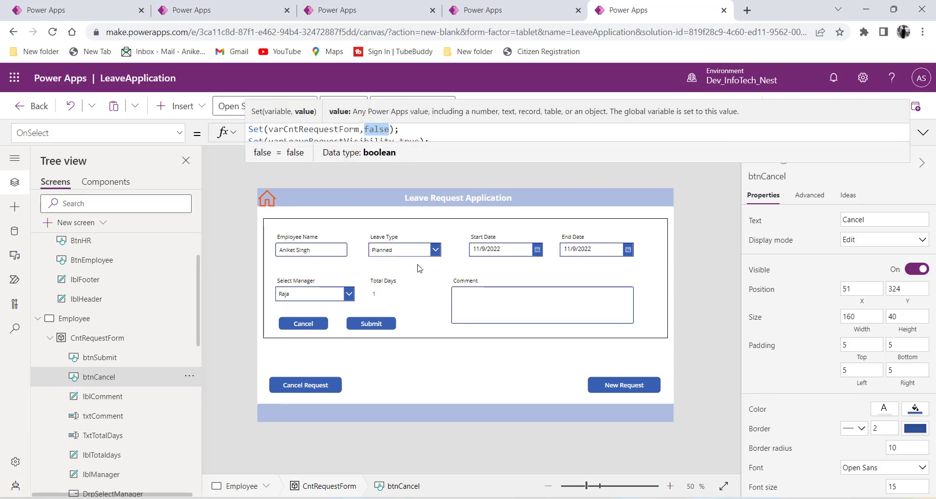
left_click_drag(420, 138, 400, 137)
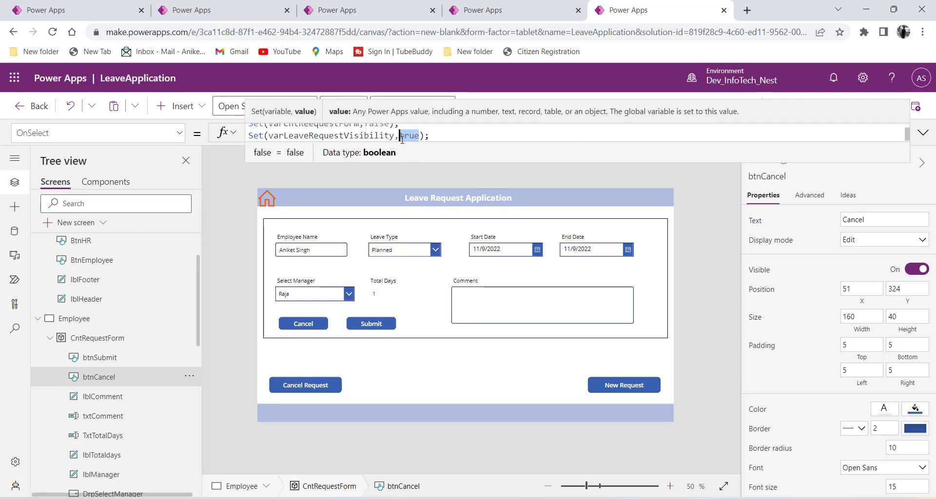
left_click(432, 136)
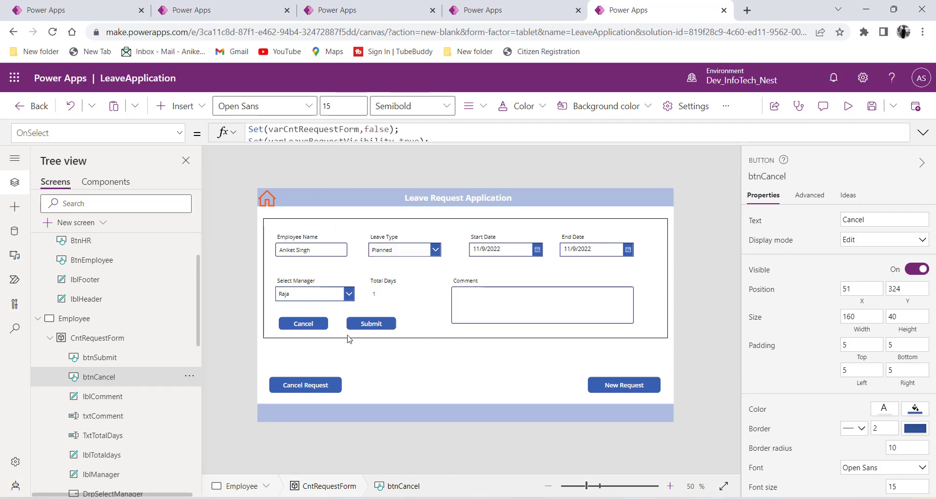
left_click(304, 324, "alt")
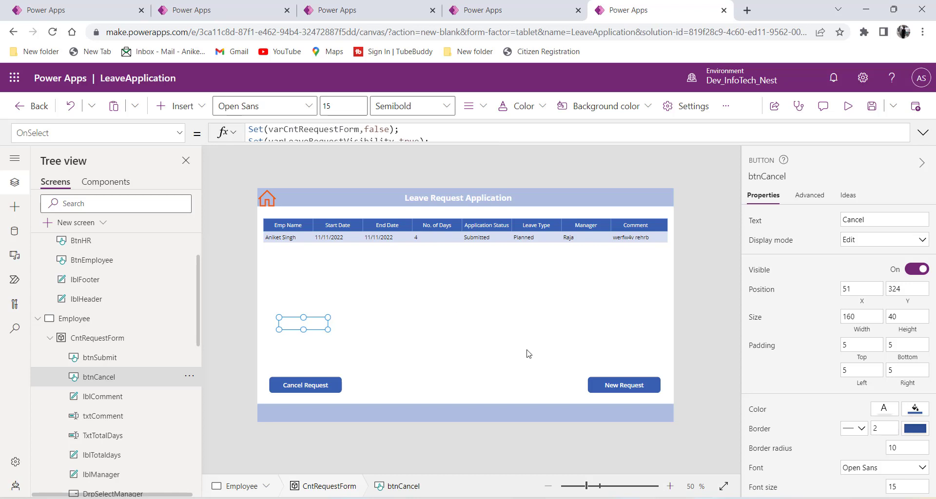
Step: Copy the line Set(varCntReequestForm,true); from the New Request button's OnSelect formula
left_click(628, 389)
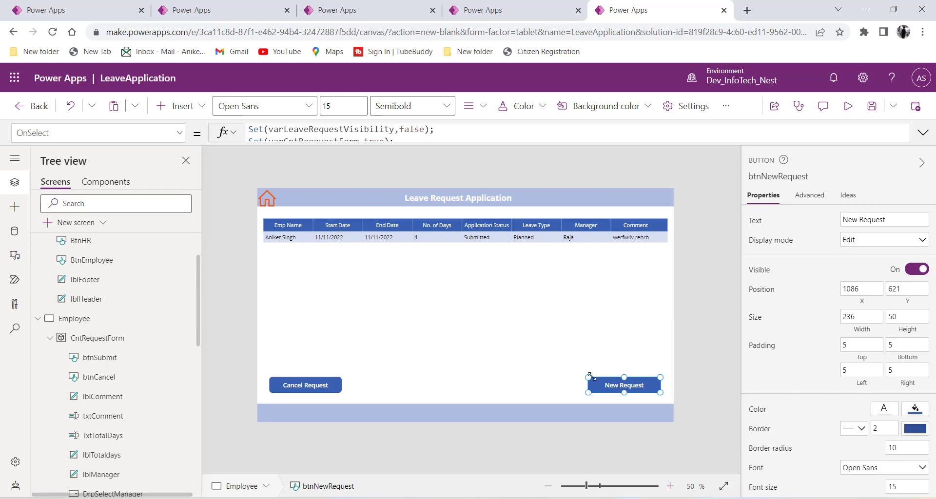
left_click(923, 132)
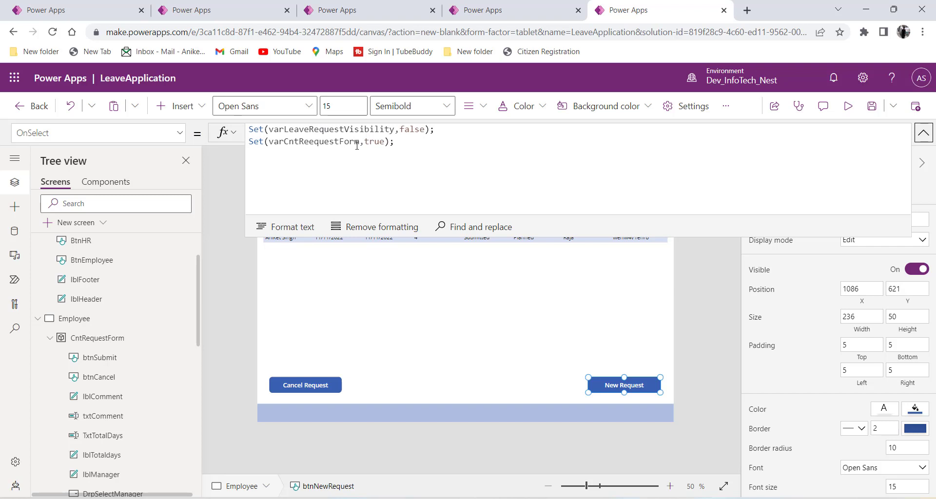
left_click_drag(403, 146, 249, 147)
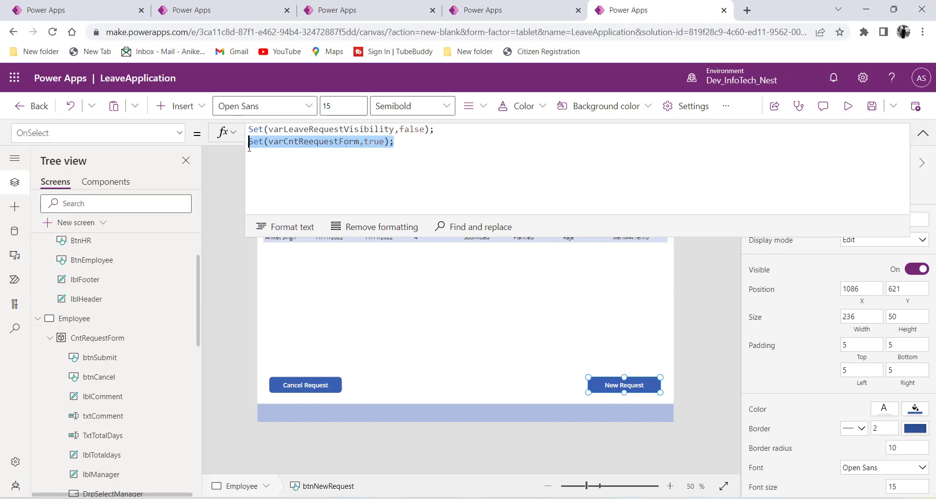
left_click(923, 134)
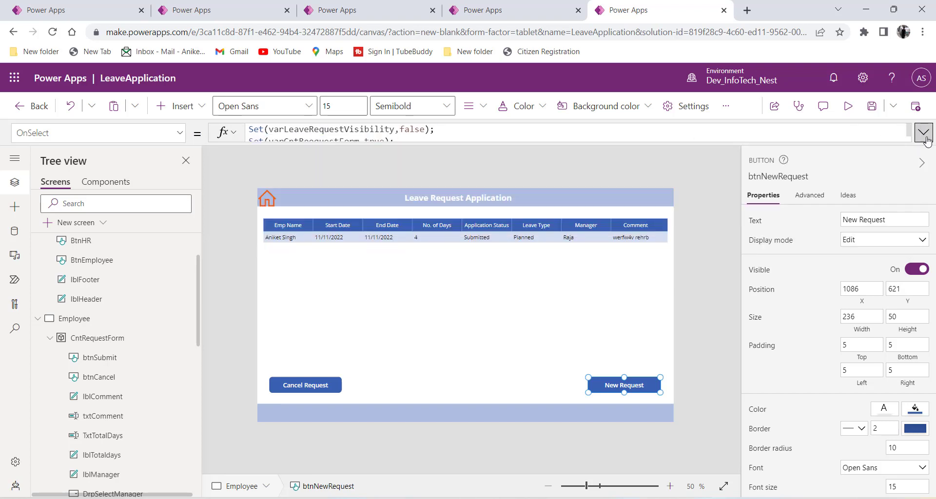
Step: On HomeScreen, add Set(varCntReequestForm,false); before the Navigate line in the Employee button's OnSelect formula
scroll(145, 293, "up", 2)
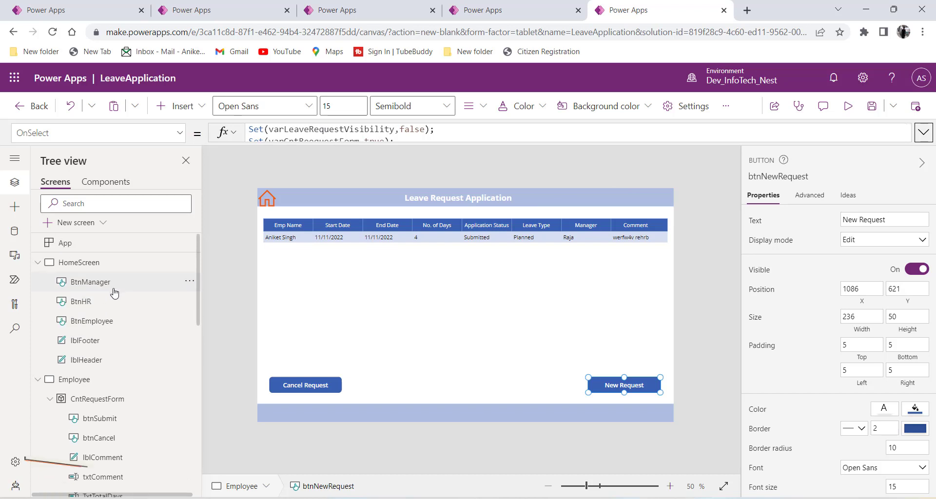
left_click(78, 263)
left_click(310, 294)
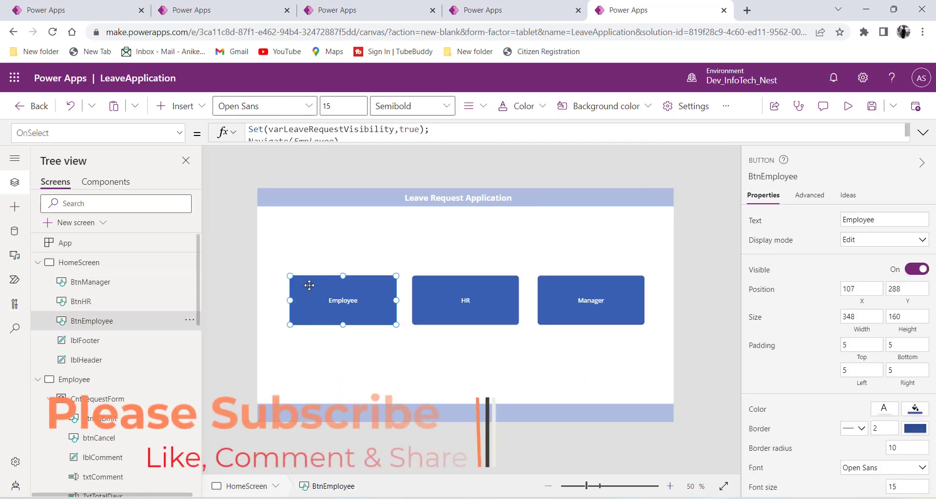
left_click(923, 134)
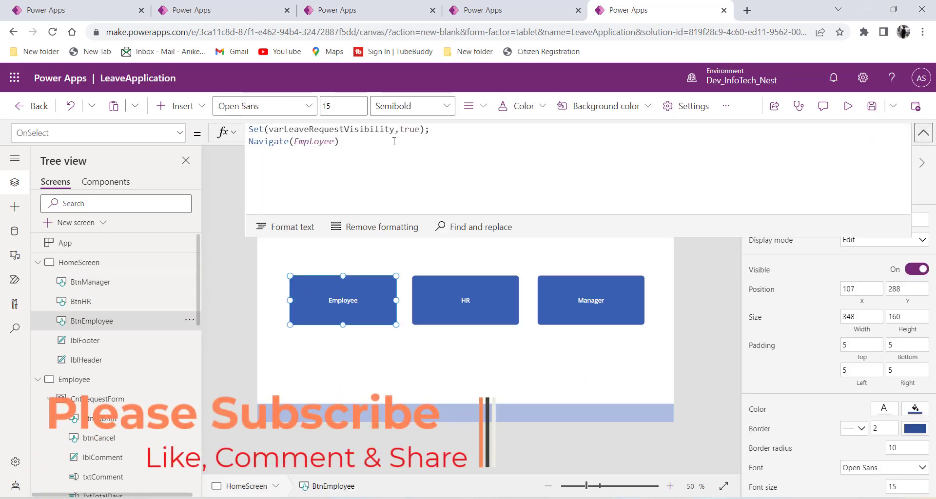
left_click(435, 131)
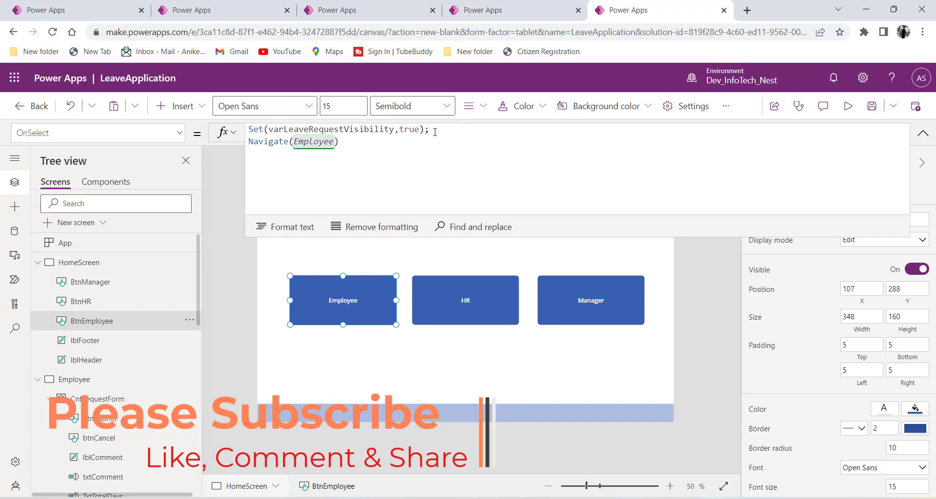
key("Return")
type("Set(varCntReequestForm,true);")
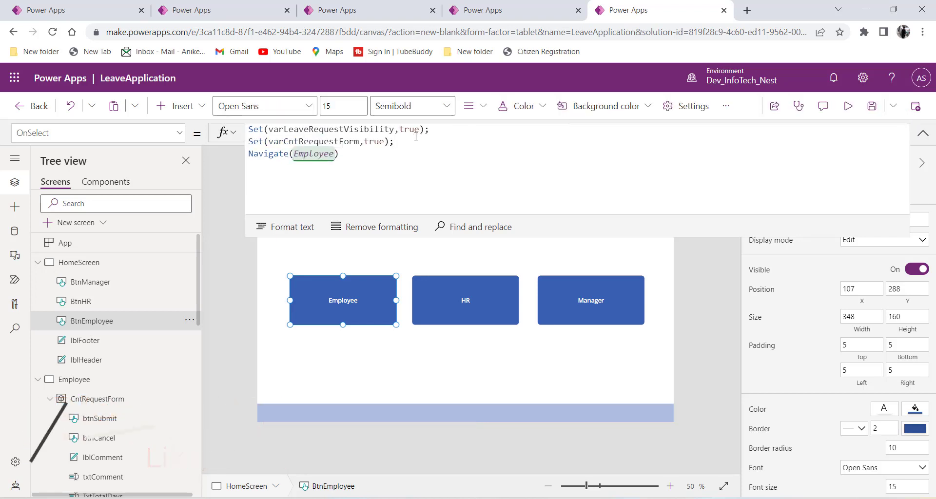
double_click(373, 142)
type("f")
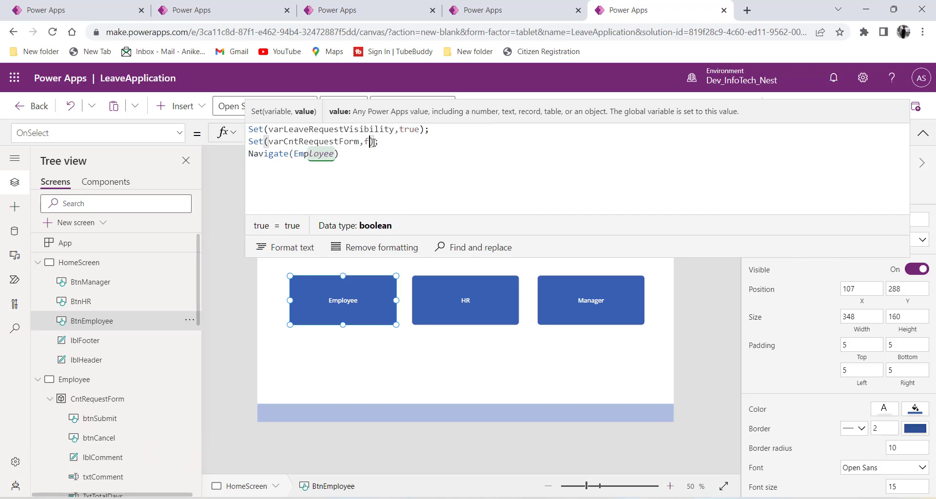
type("alse")
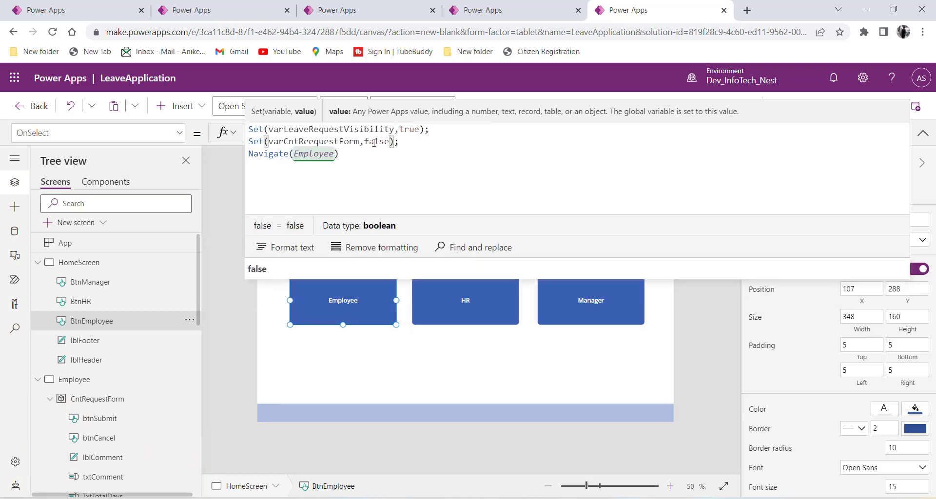
left_click(399, 141)
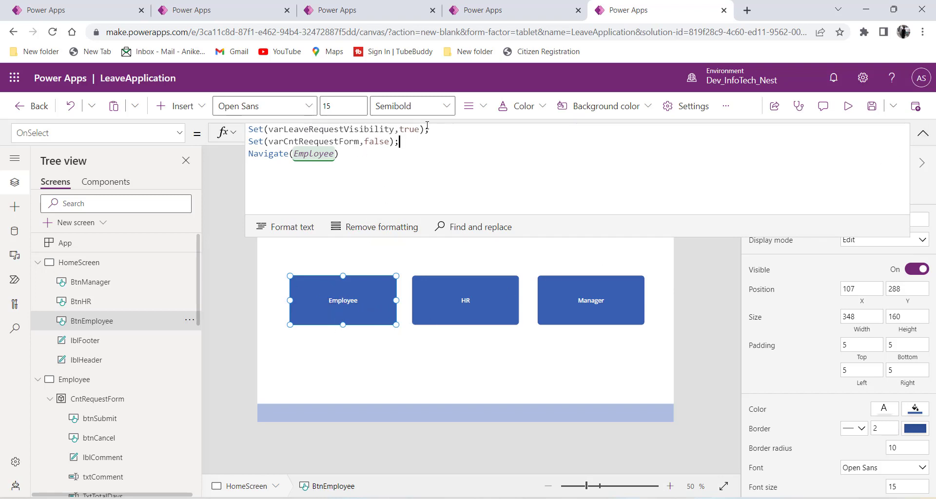
Step: Review the two Set lines in the Employee button's formula and run the button to test it
left_click_drag(430, 129, 250, 127)
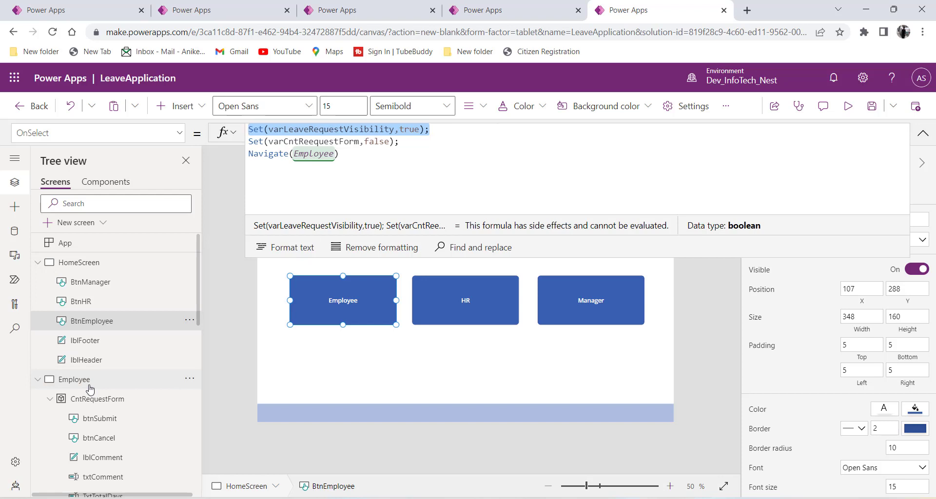
left_click_drag(412, 143, 243, 147)
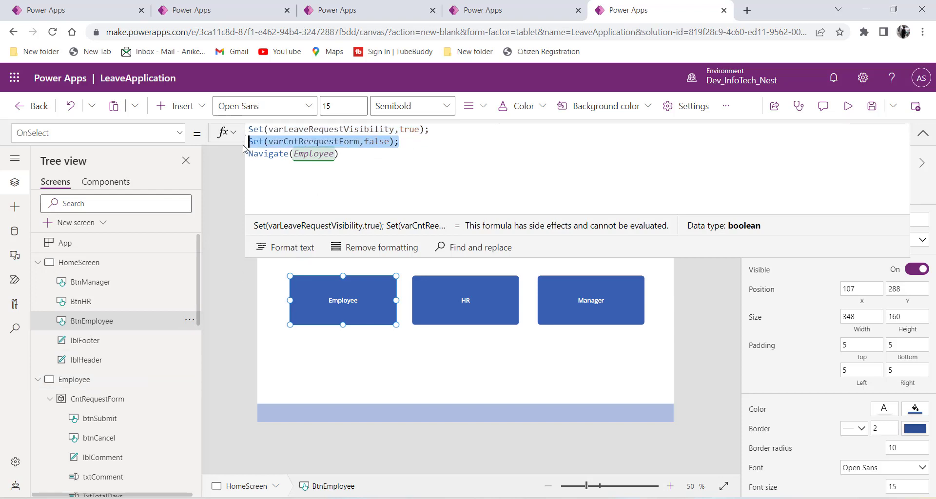
left_click(406, 147)
left_click_drag(400, 142, 248, 143)
left_click(249, 143, "shift")
key("alt")
left_click(333, 311, "alt")
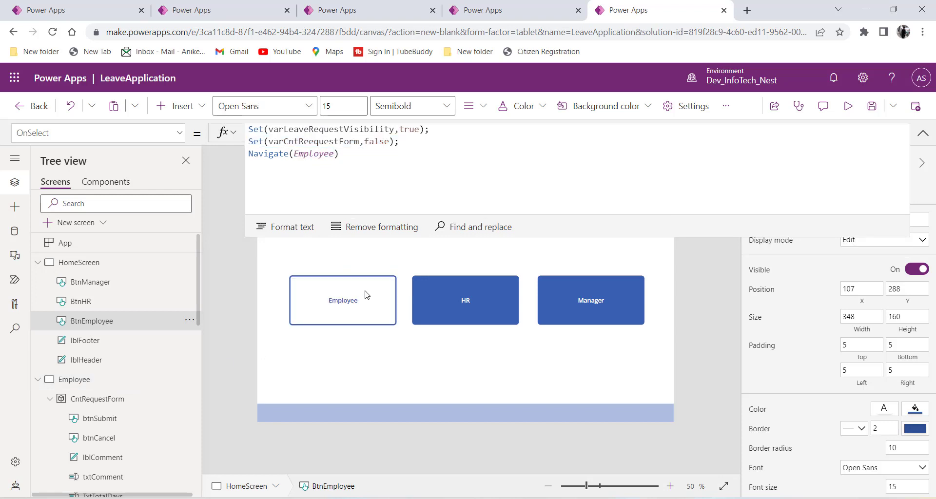
Step: Test the New Request and Cancel buttons on the Employee screen, checking the Vacation Requests table between runs
left_click(923, 132)
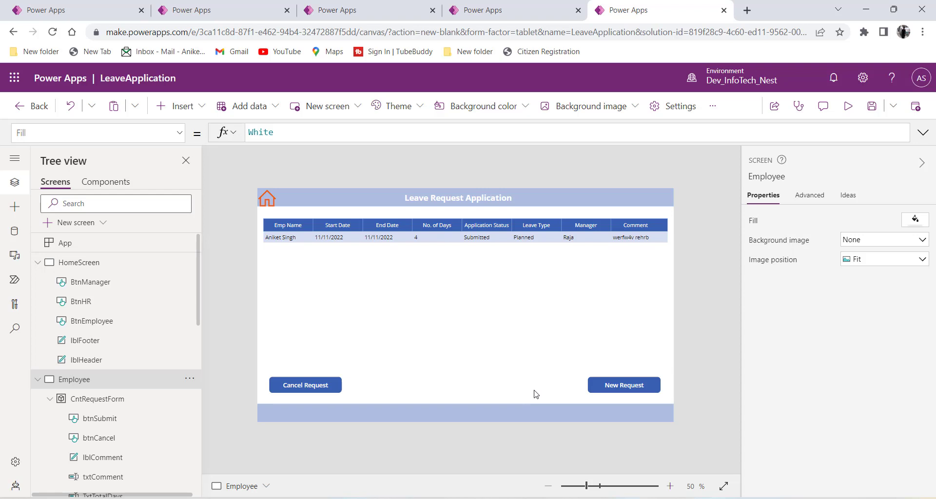
left_click(610, 386, "alt")
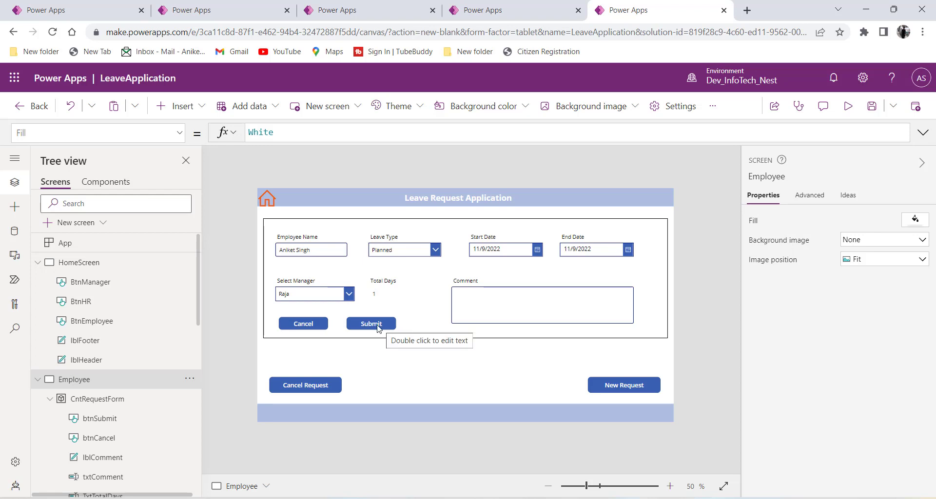
left_click(332, 10)
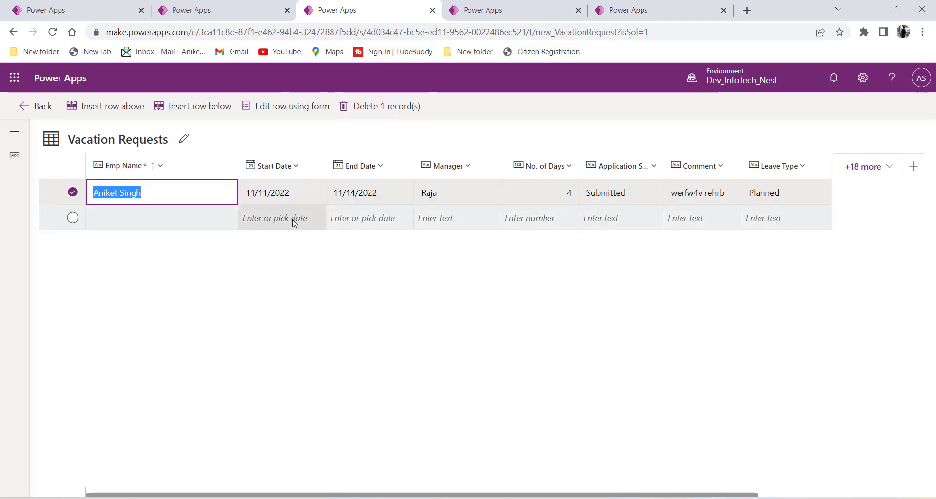
left_click(644, 10)
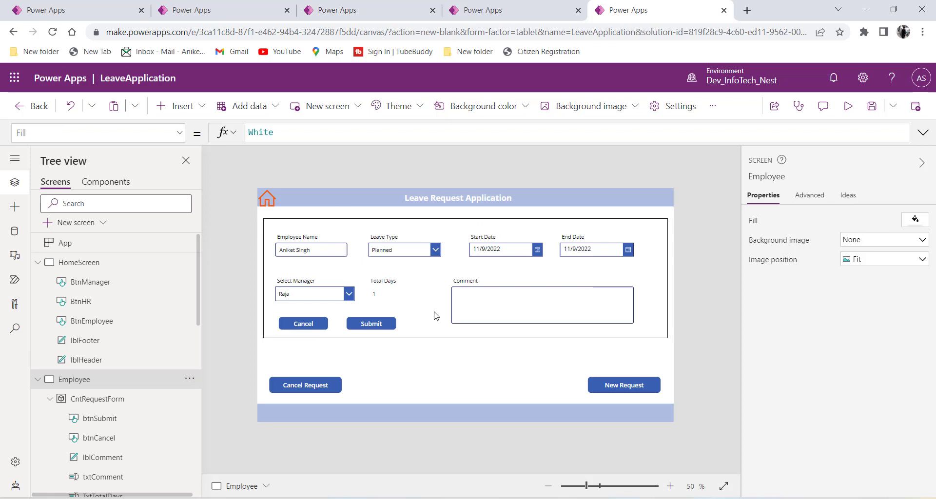
left_click(303, 324, "alt")
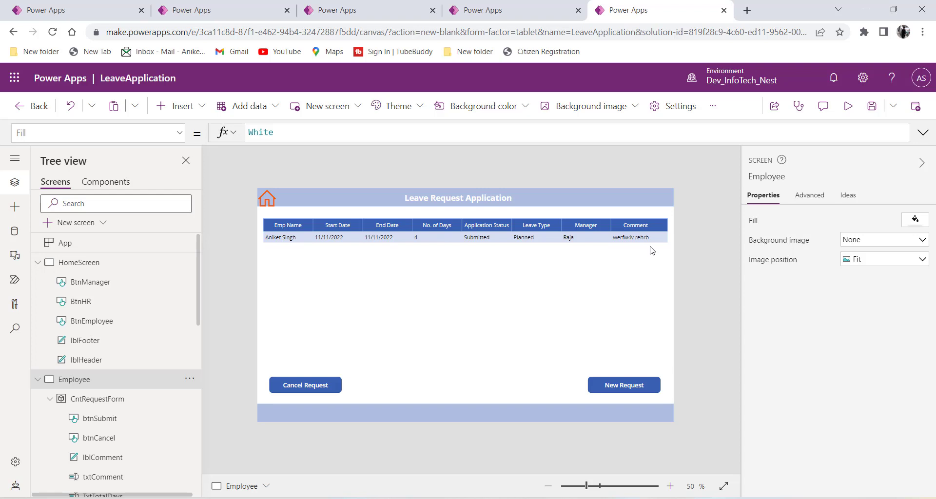
left_click(617, 389, "alt")
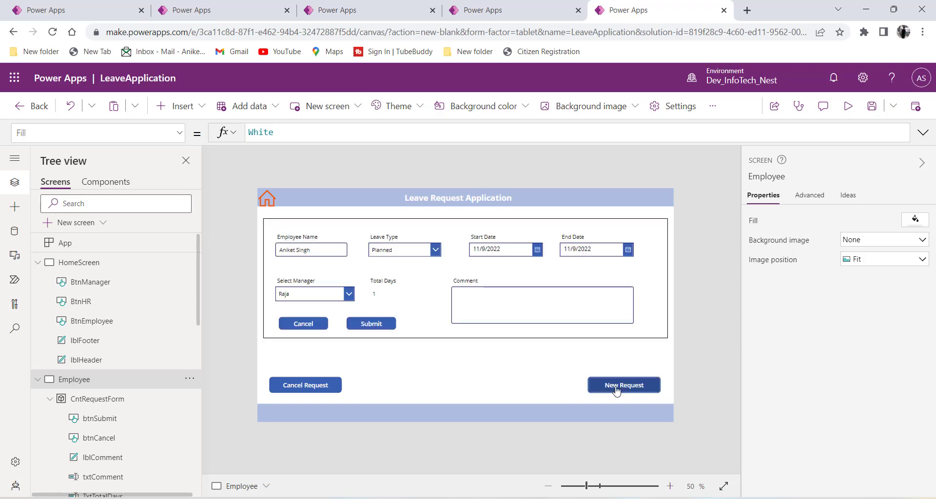
Step: Clear the value false from the OnSelect formula of the request form's Submit button
left_click(481, 305)
left_click(393, 322)
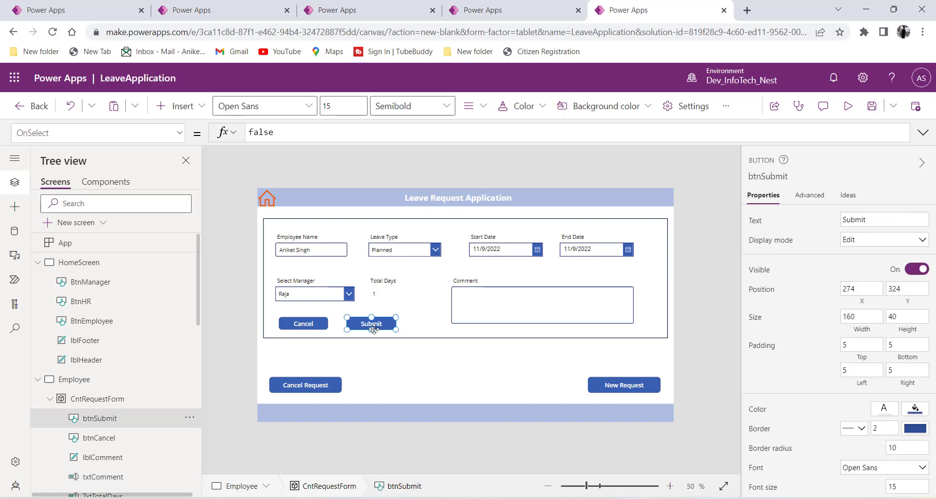
left_click(78, 133)
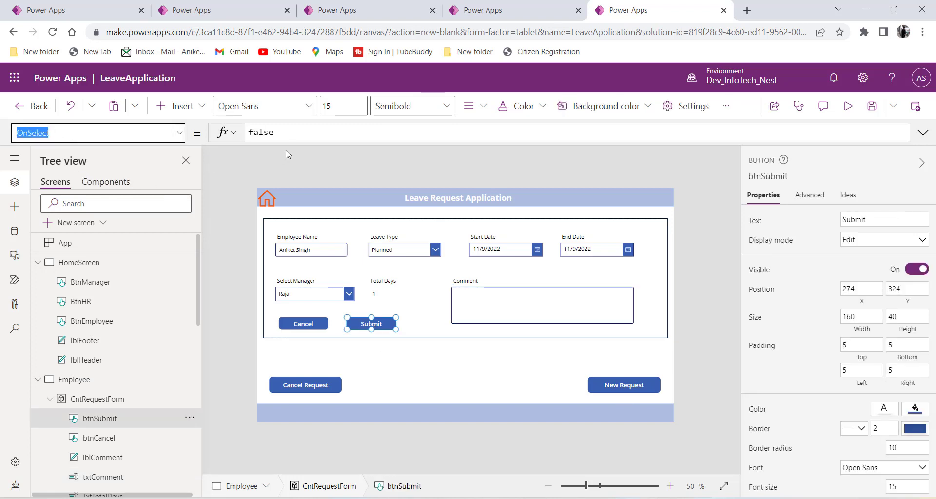
left_click_drag(292, 132, 239, 134)
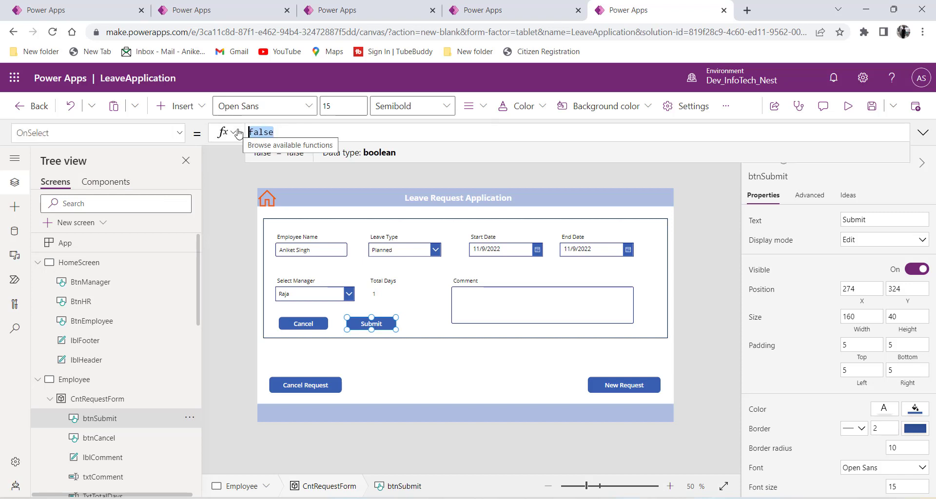
key("BackSpace")
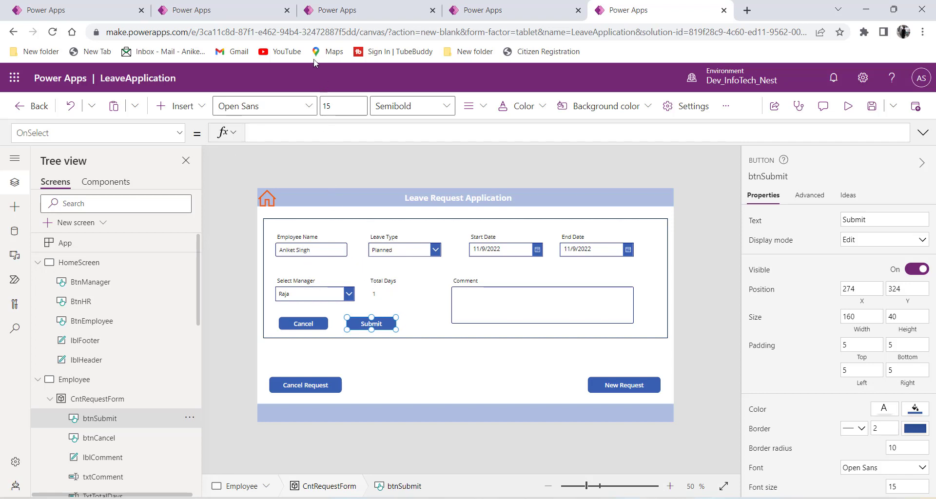
Step: Examine the existing record and the empty new row in the Vacation Requests table, comparing their Emp Name and Start Date cells
left_click(322, 20)
left_click(183, 223)
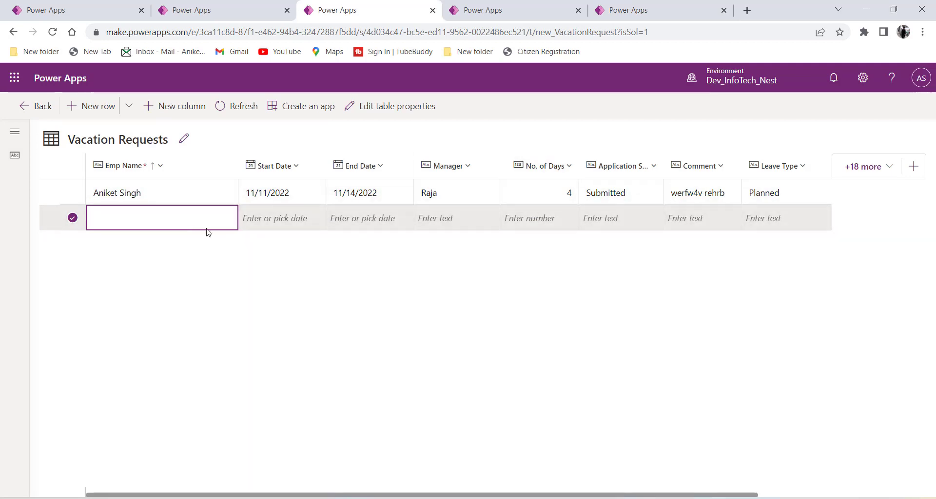
left_click(245, 223)
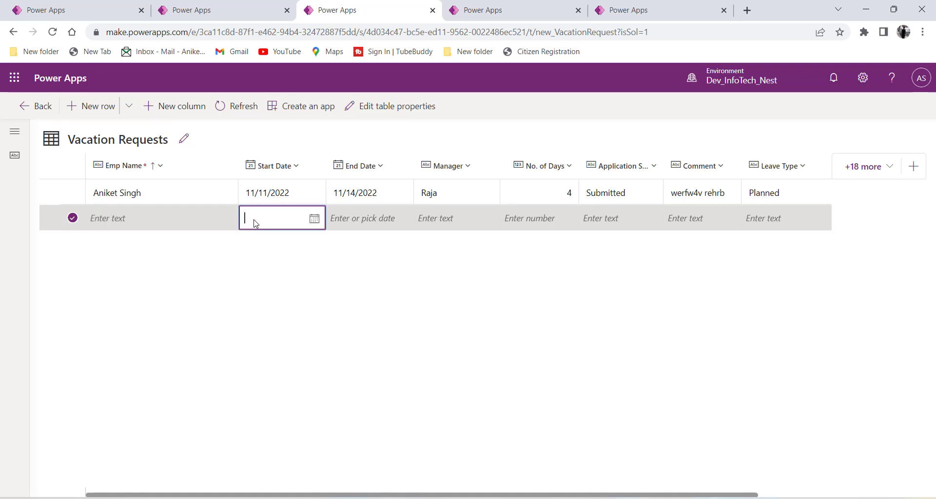
left_click(193, 225)
left_click(146, 199)
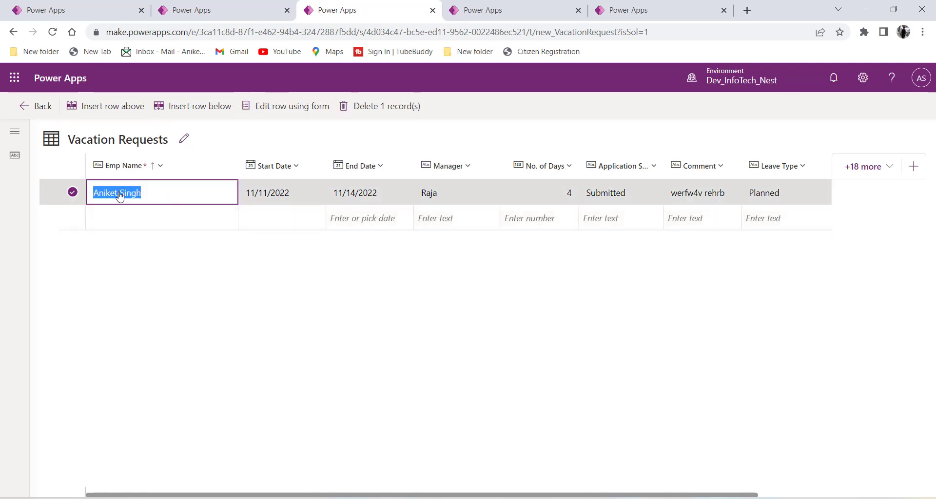
left_click(152, 225)
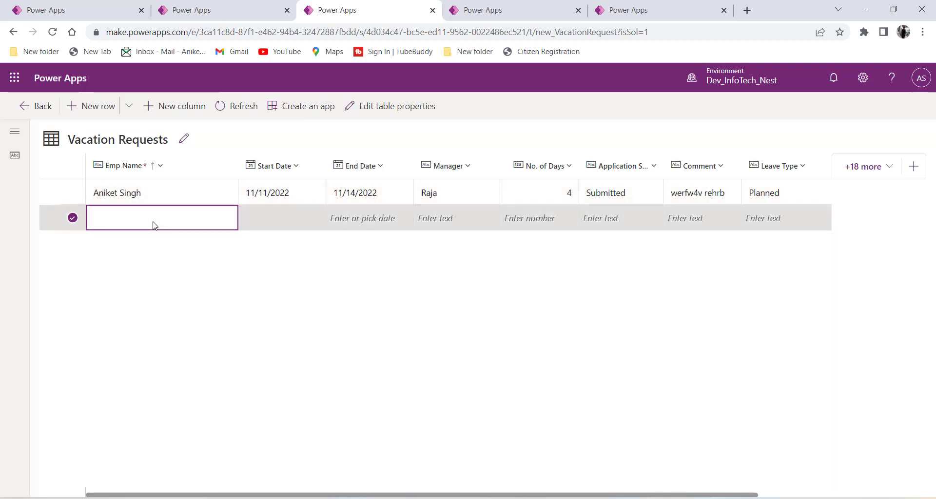
left_click(168, 200)
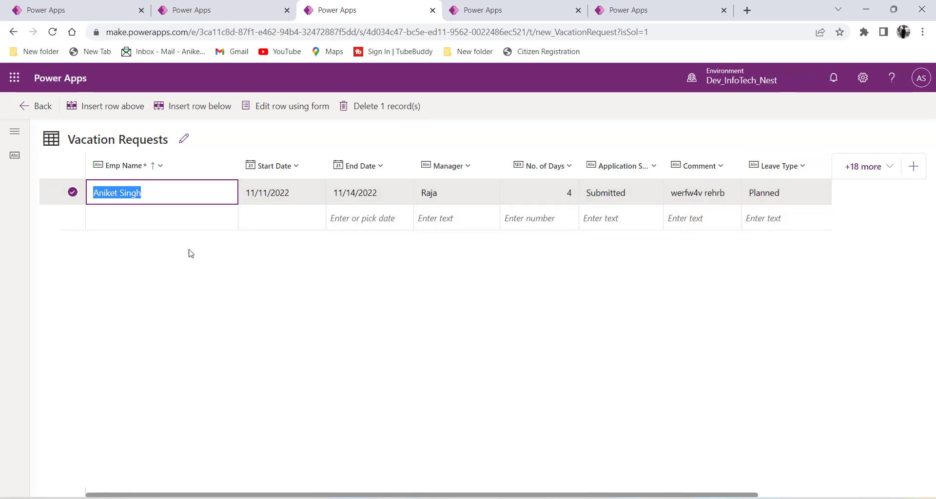
left_click(170, 214)
left_click(240, 225)
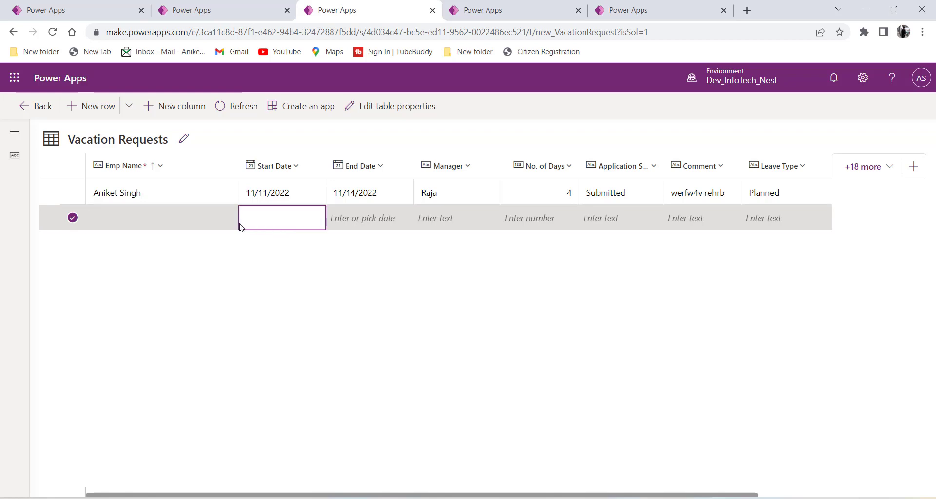
left_click(220, 225)
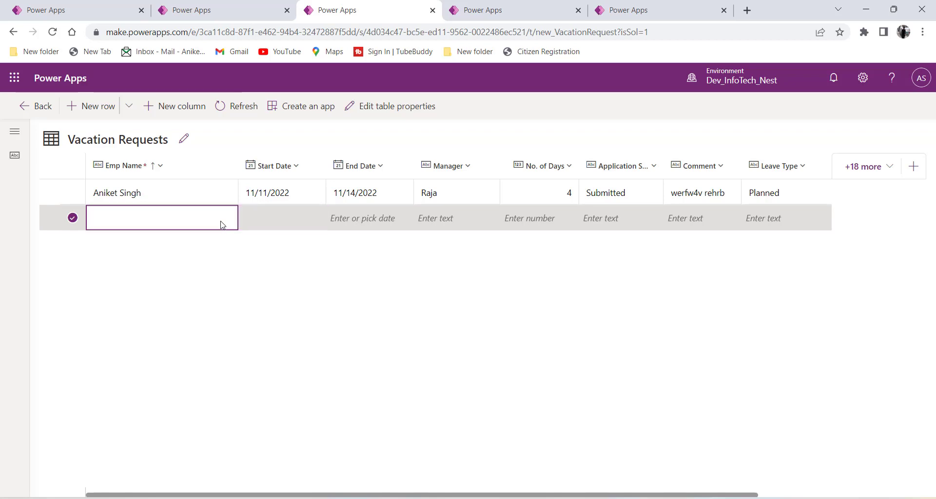
left_click(268, 225)
left_click(198, 224)
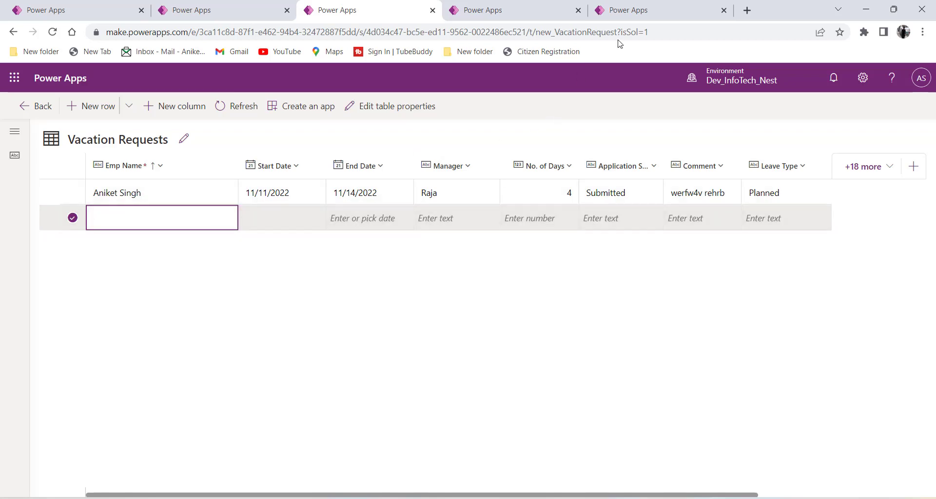
Step: Back in the app, begin the Submit button's OnSelect formula with Patch(
left_click(637, 11)
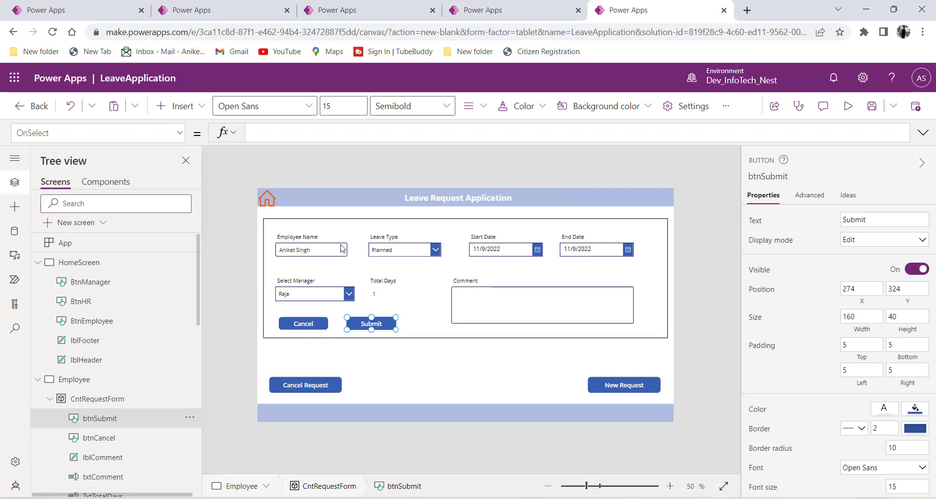
left_click(275, 139)
type("Patch(")
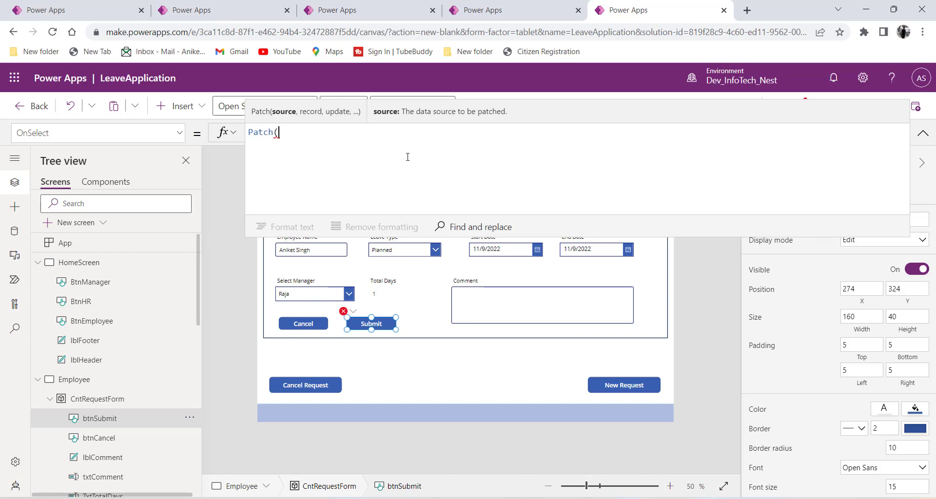
Step: Check the Vacation Requests table and the app's data sources for the table name needed by Patch
left_click(97, 11)
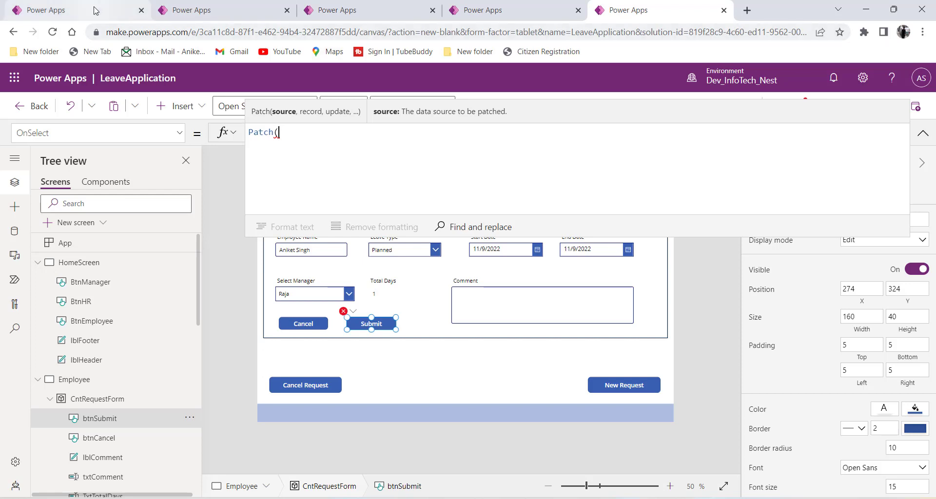
left_click(344, 13)
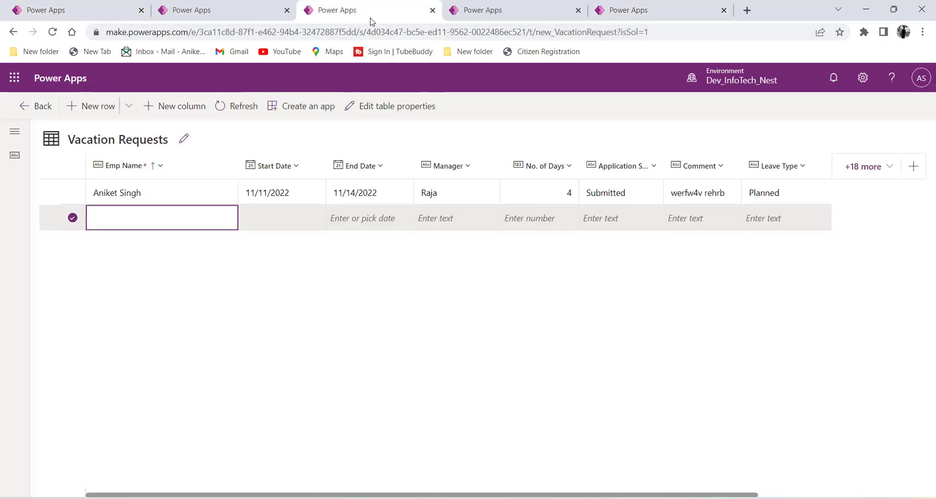
left_click(629, 14)
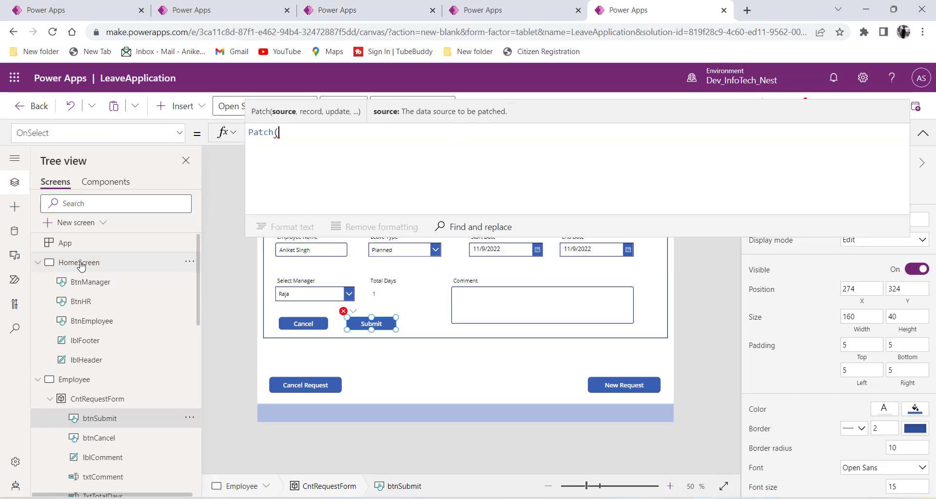
left_click(15, 231)
mouse_move(72, 266)
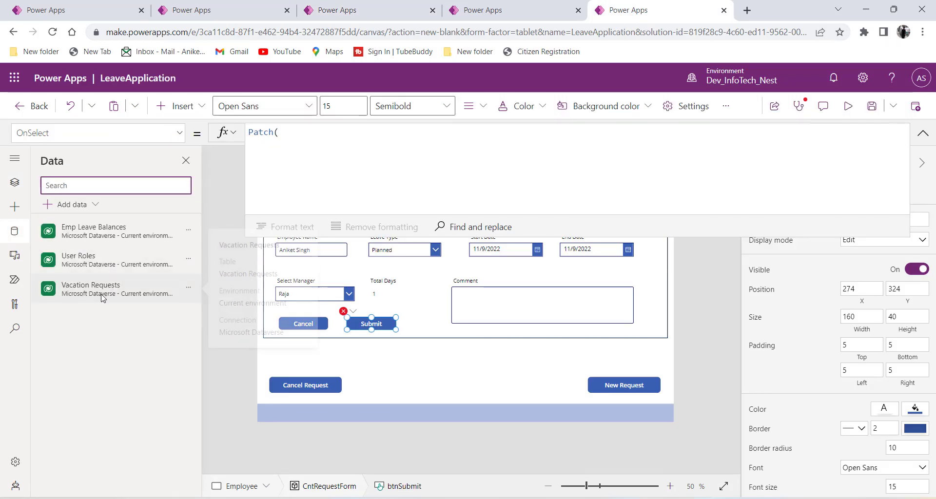
mouse_move(108, 297)
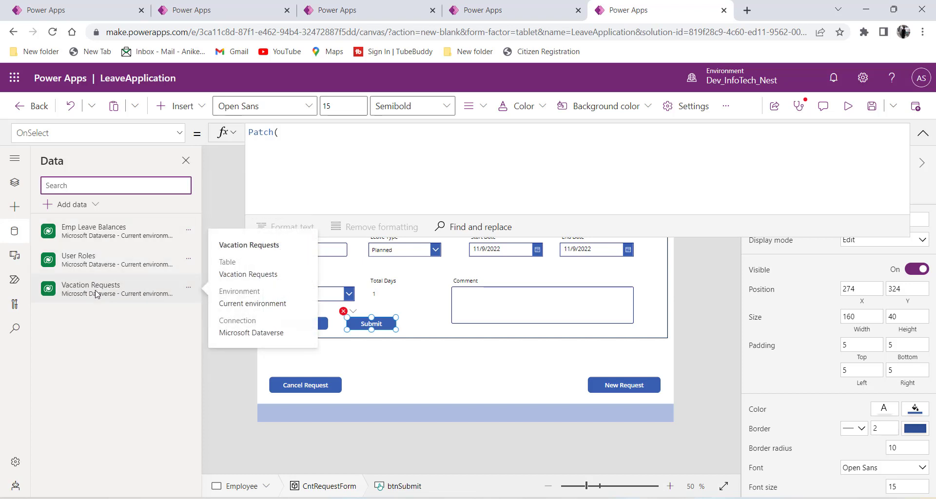
mouse_move(88, 240)
Step: Enter 'Vacation Requests' as the source argument of the Submit button's Patch formula
left_click(14, 182)
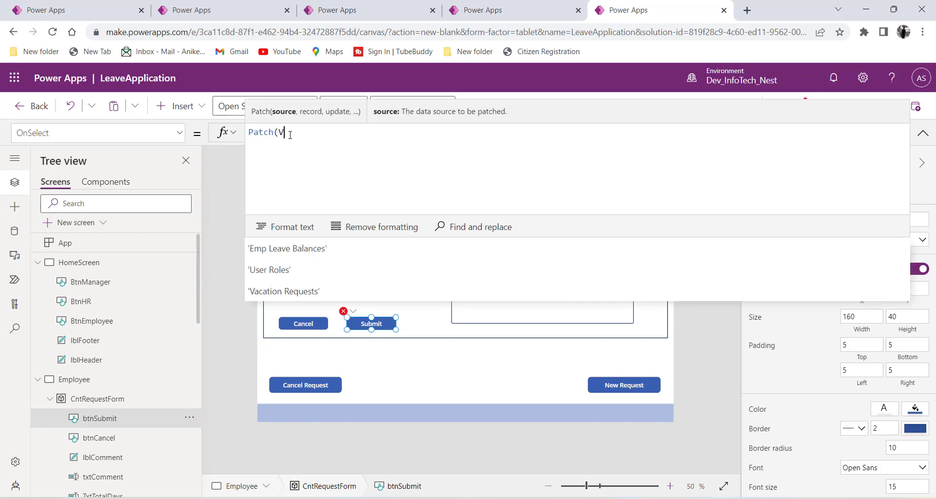
type("Vaca")
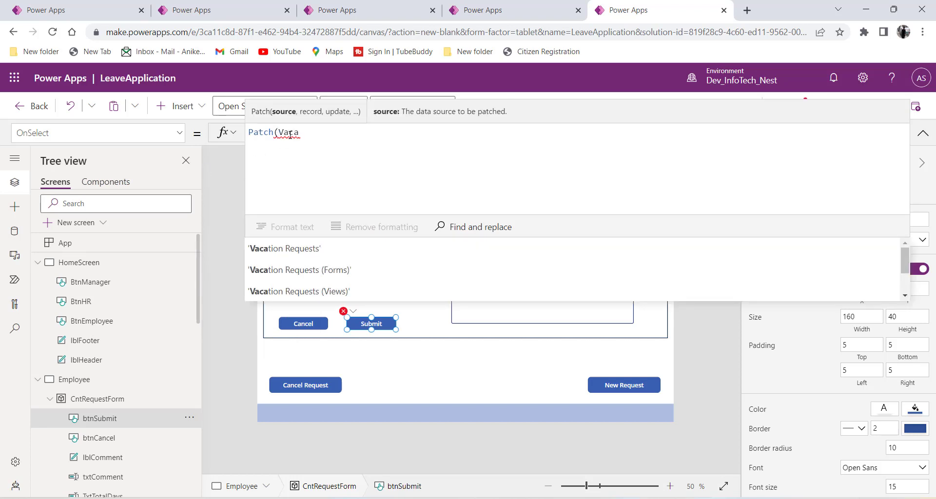
left_click(281, 254)
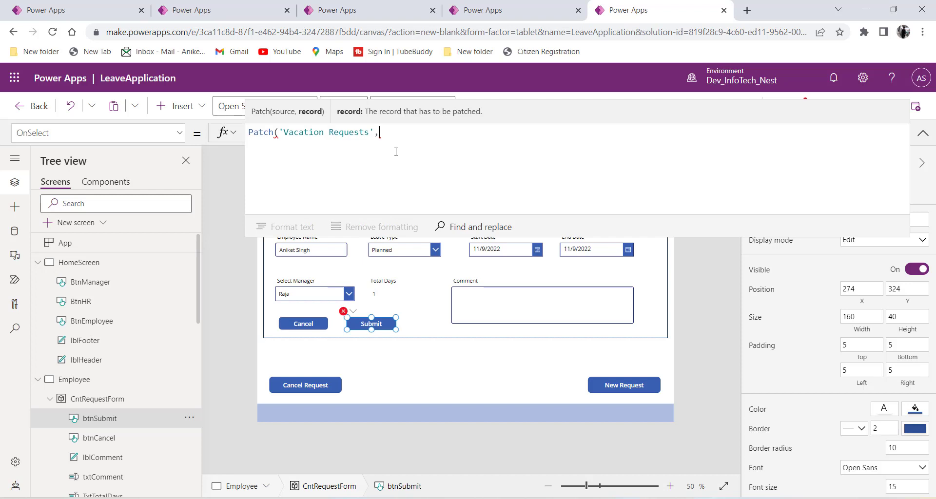
Step: Add Defaults('Vacation Requests') as the record argument of the Patch formula, reusing the source name and ending with a comma
type(",Defau")
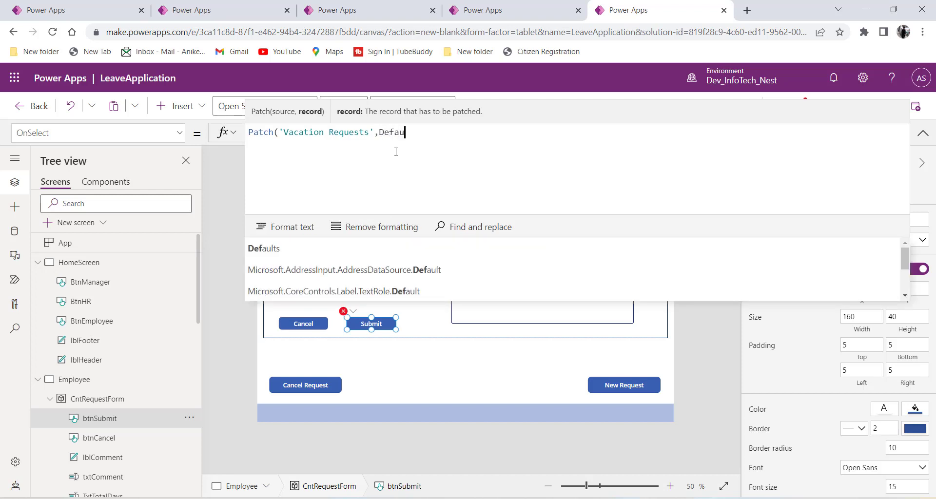
type("lt")
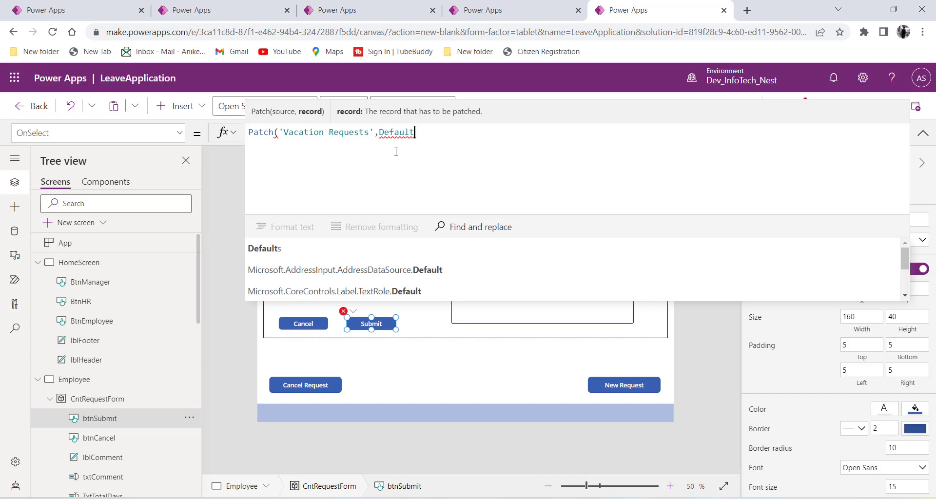
type("s()")
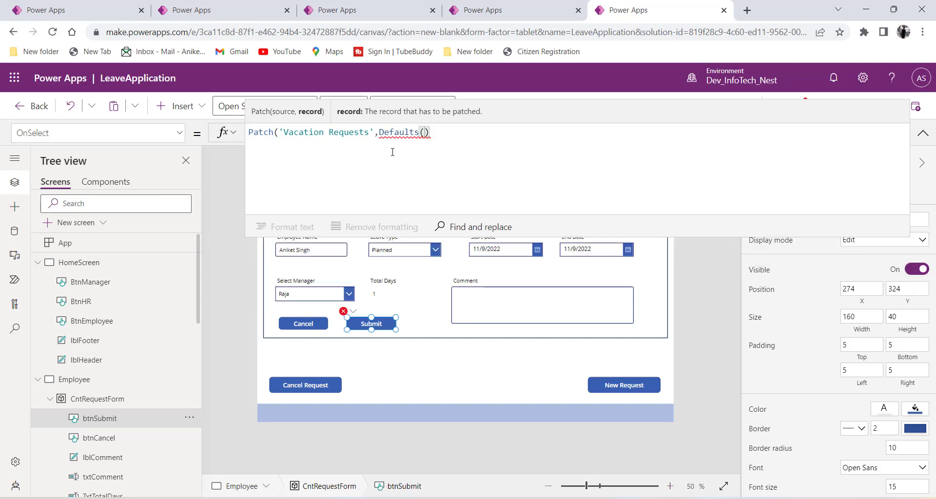
key("Left")
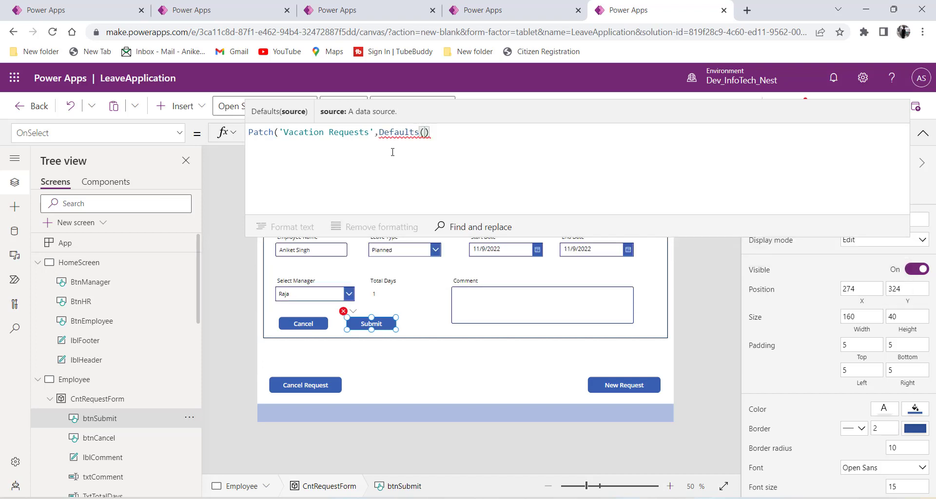
left_click_drag(374, 131, 281, 129)
key("ctrl+c")
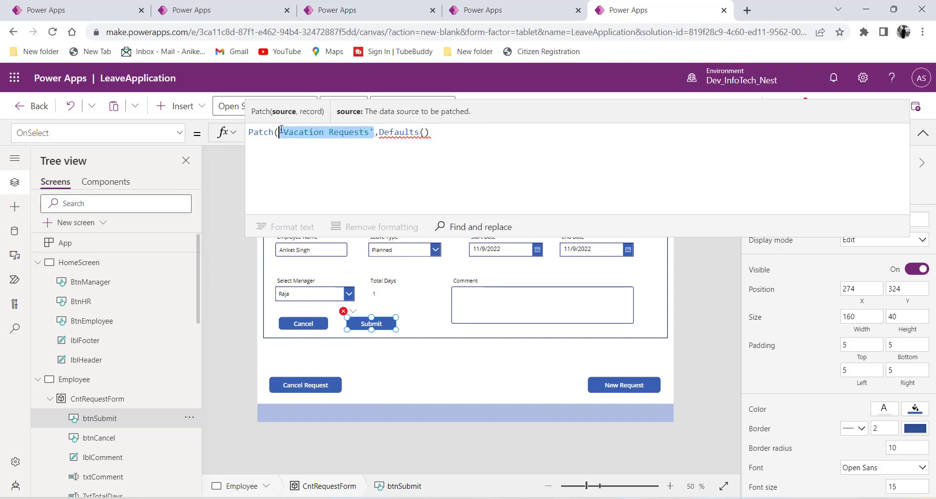
left_click(425, 132)
key("ctrl+v")
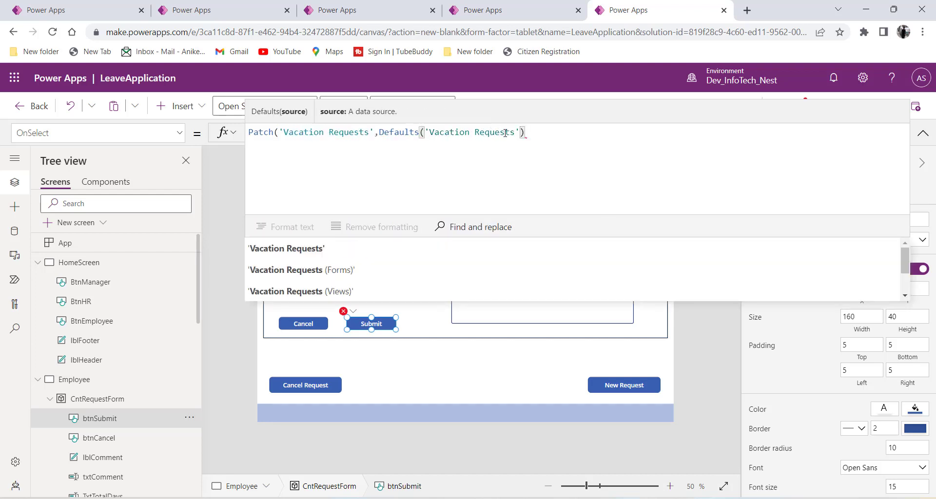
left_click(524, 132)
type(",")
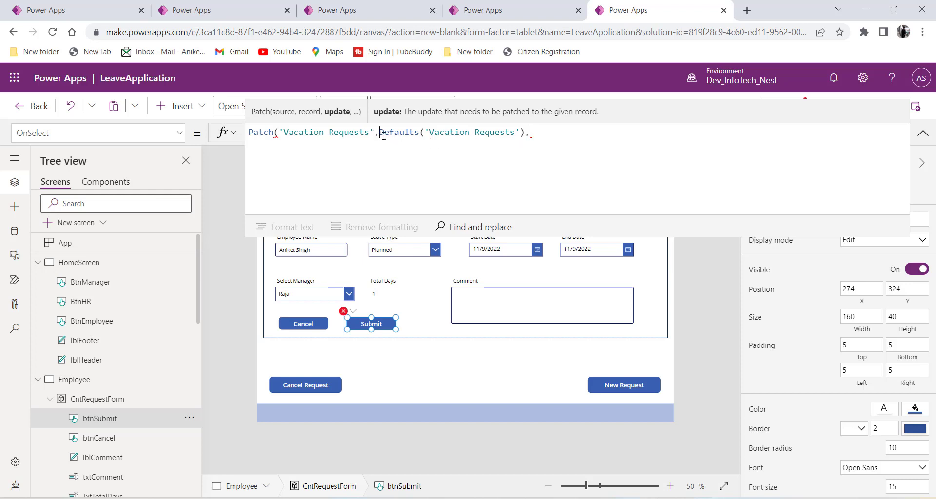
left_click_drag(384, 135, 524, 135)
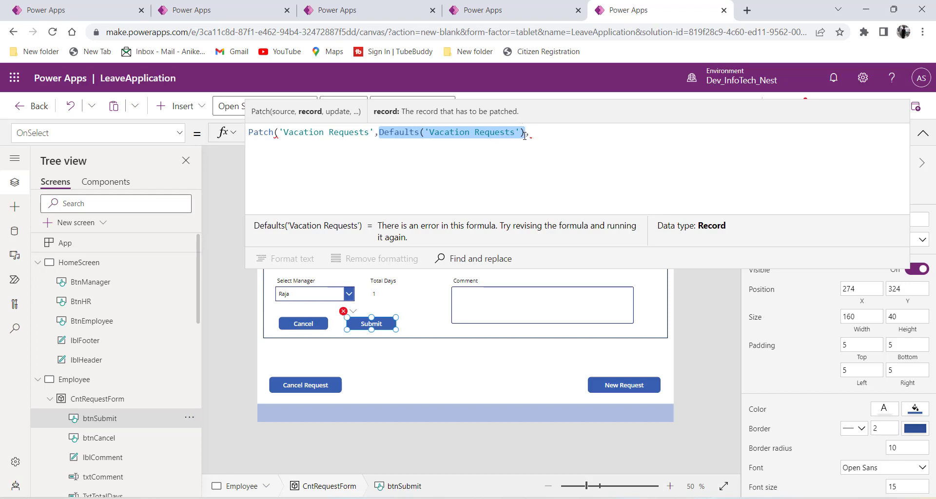
left_click(532, 134)
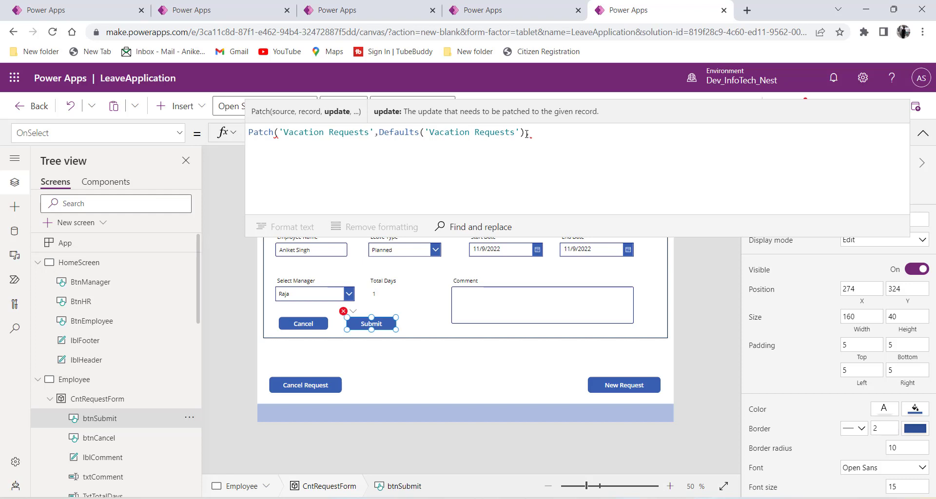
key("BackSpace")
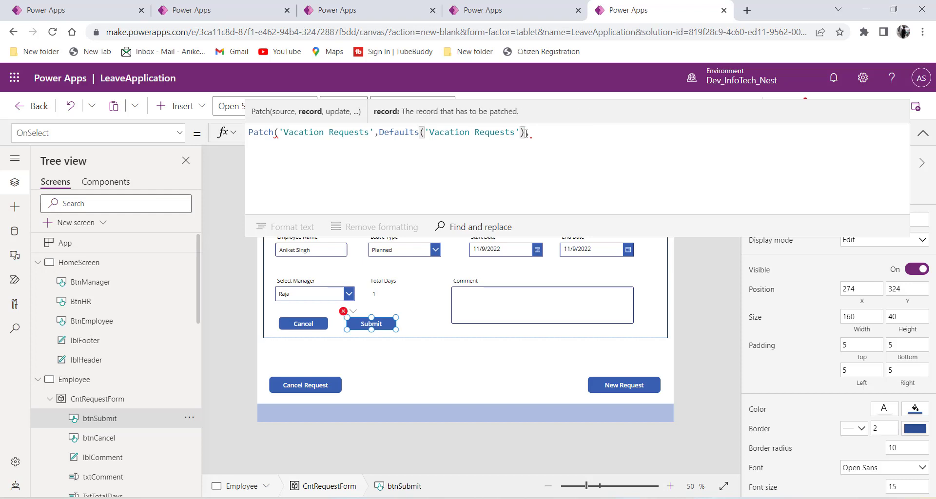
left_click_drag(526, 133, 381, 133)
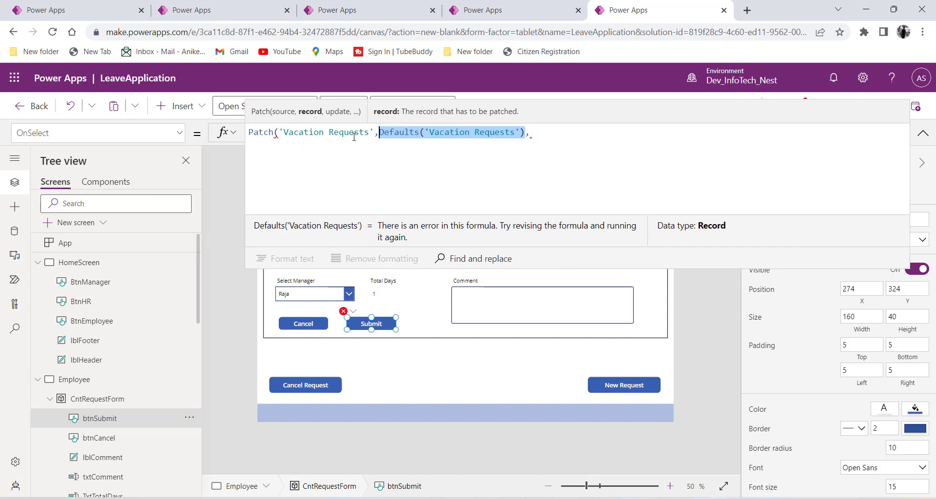
left_click(519, 137)
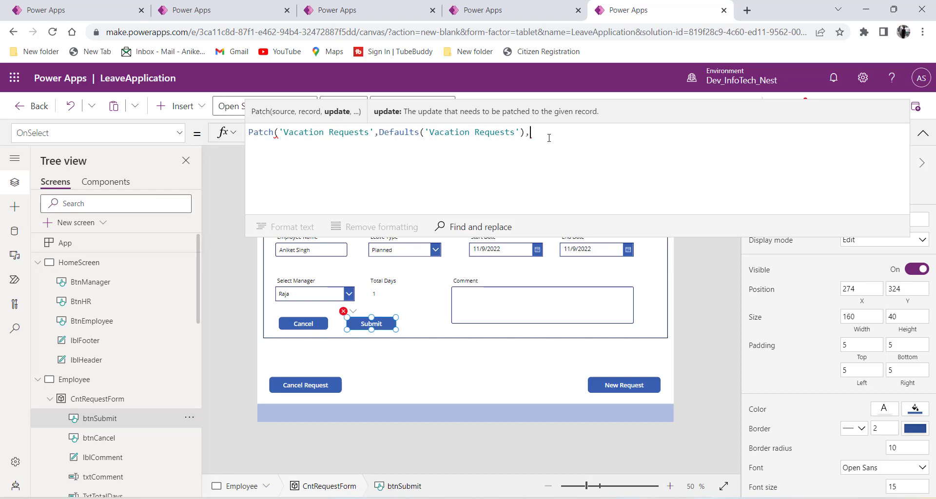
Step: Open the Patch update record with {, check the column names in the Vacation Requests table, and add the 'Emp Name': field
type("{")
left_click(356, 11)
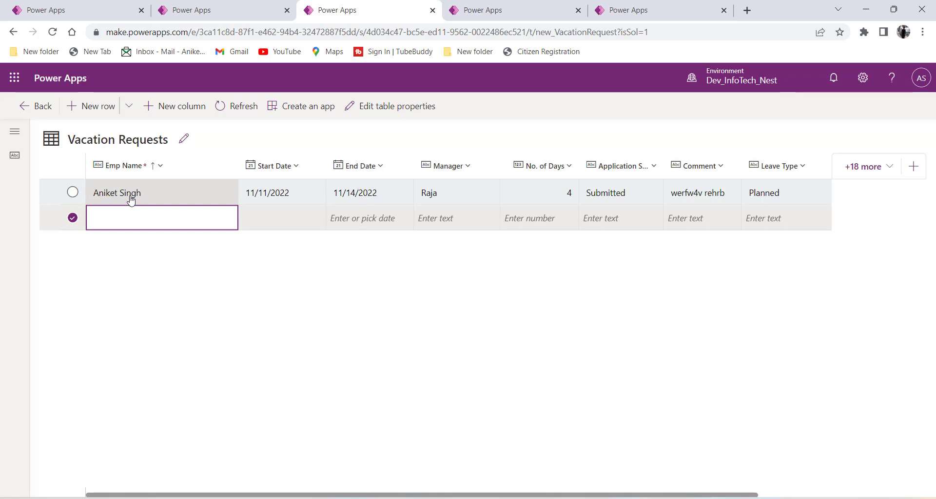
left_click(554, 11)
left_click(626, 10)
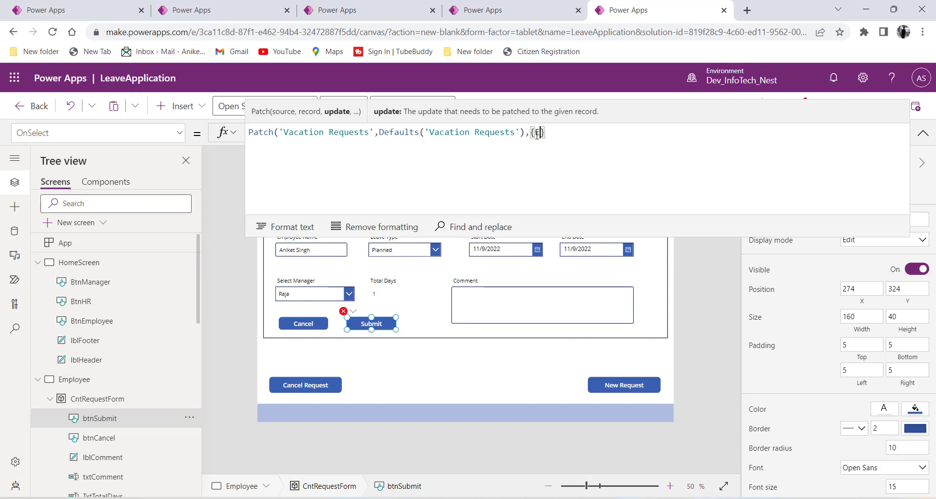
type("Emp")
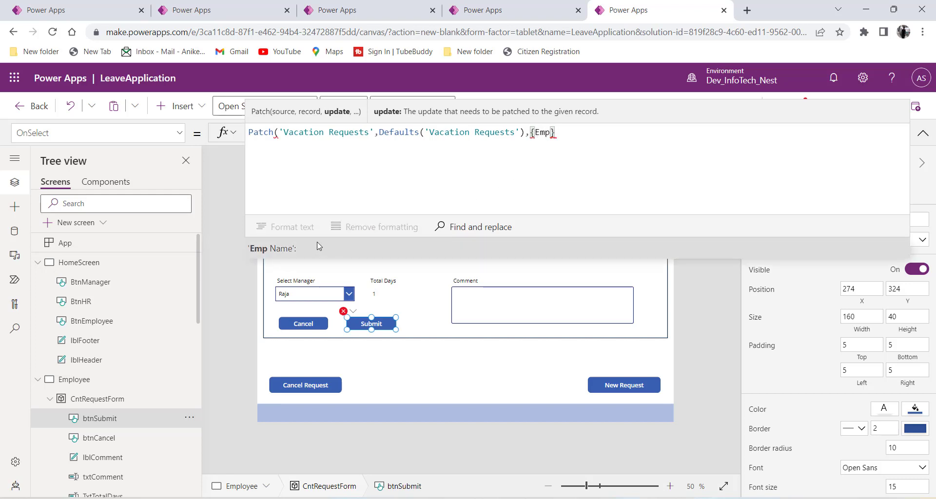
key("Tab")
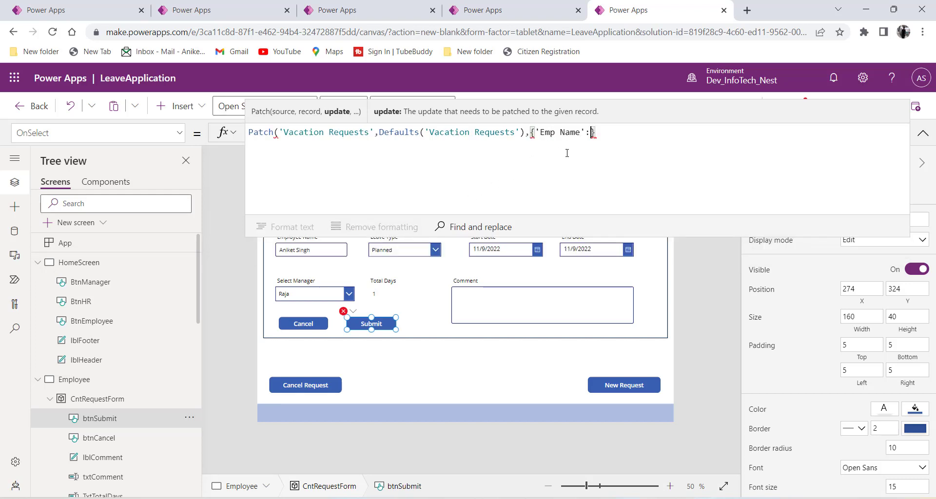
Step: Look up the employee name input's control name and enter txtEmployeeName.Text as the 'Emp Name' value in the Submit button's Patch formula
left_click(308, 252)
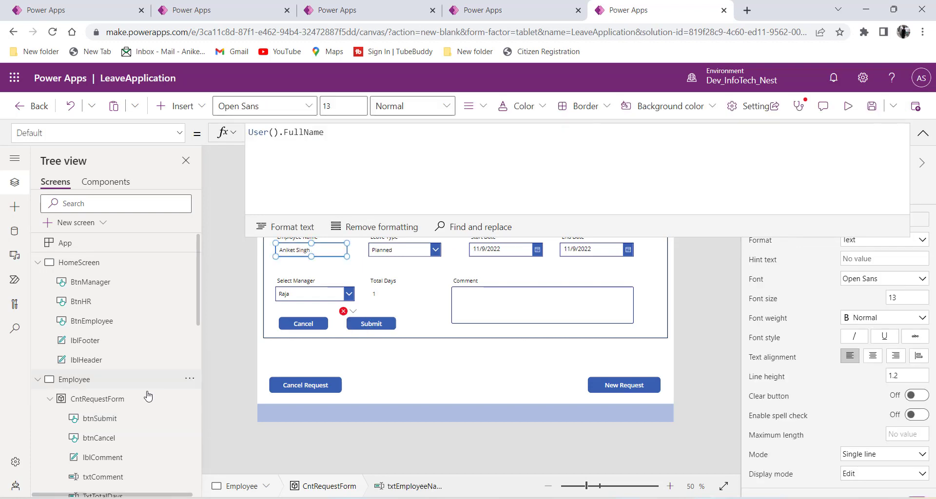
scroll(146, 393, "down", 6)
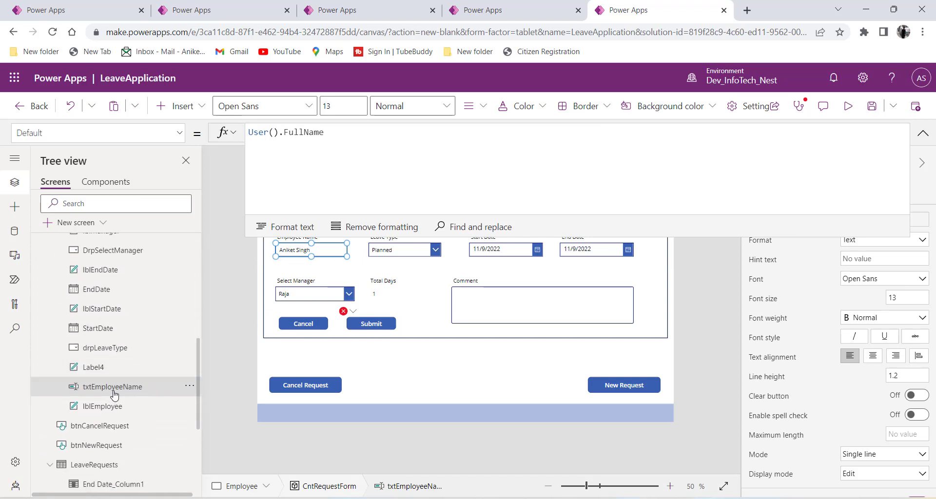
scroll(127, 396, "up", 3)
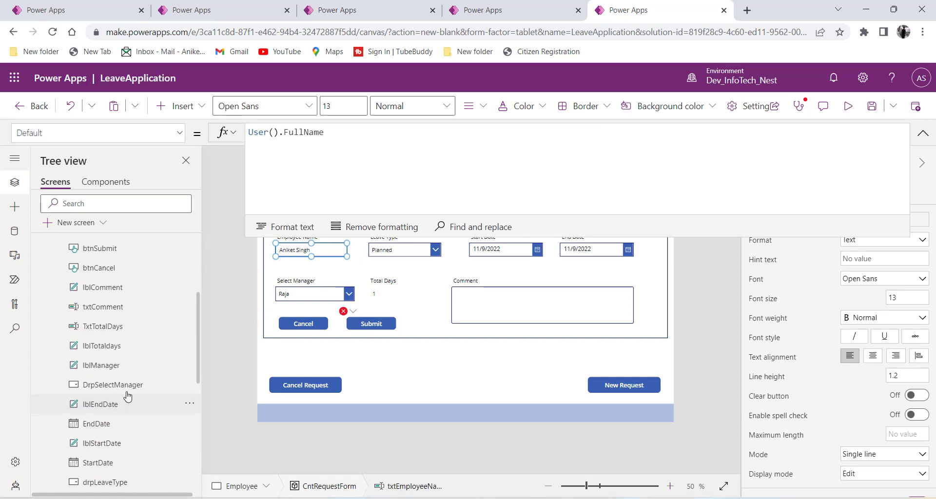
scroll(127, 396, "up", 2)
left_click(368, 325)
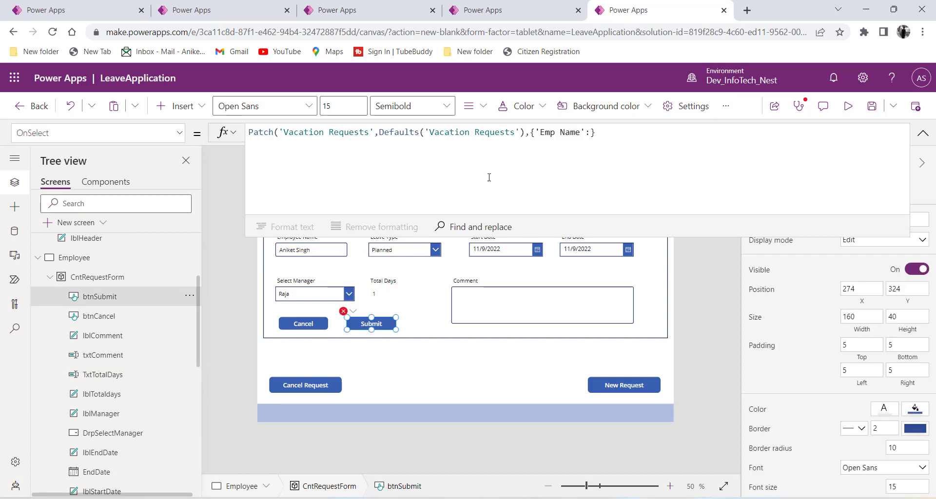
left_click(587, 132)
type(":")
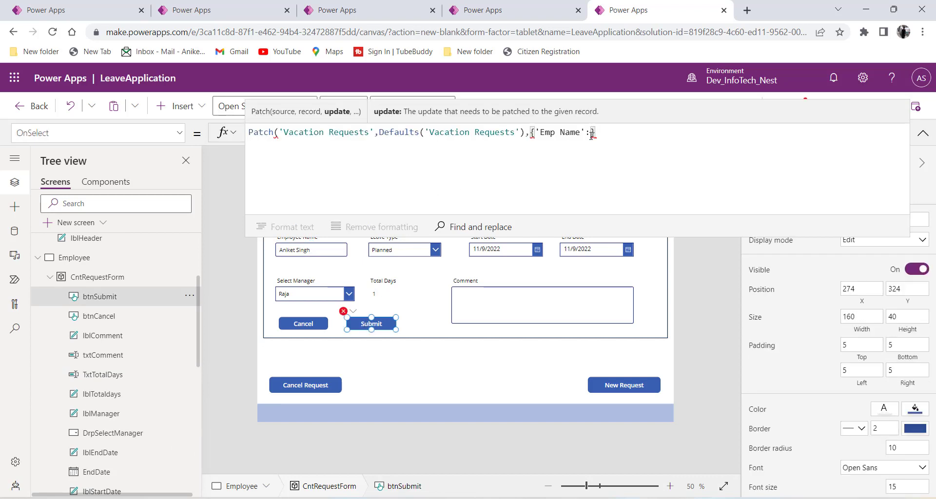
type("txtEmp")
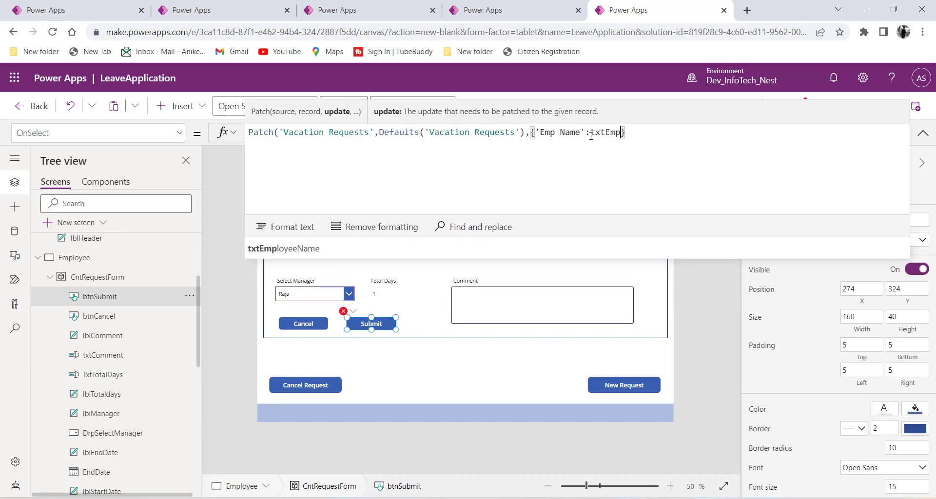
left_click(380, 248)
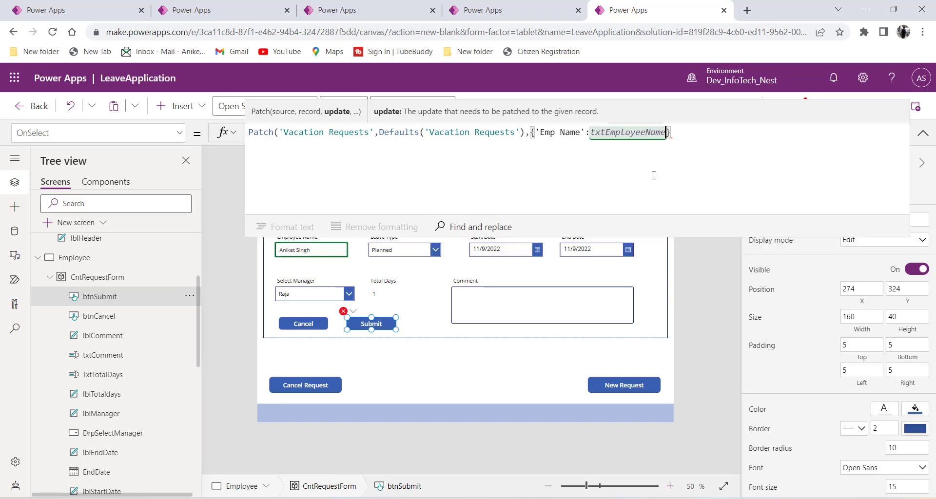
type(".")
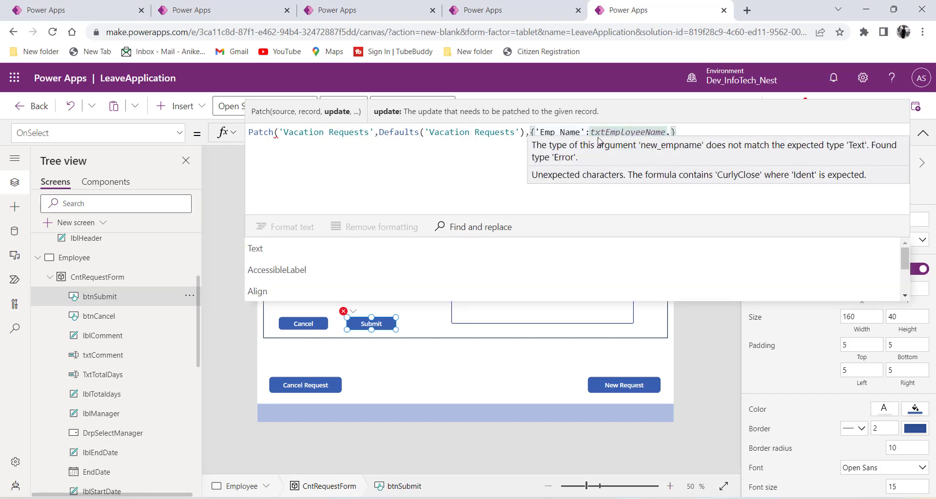
left_click(354, 255)
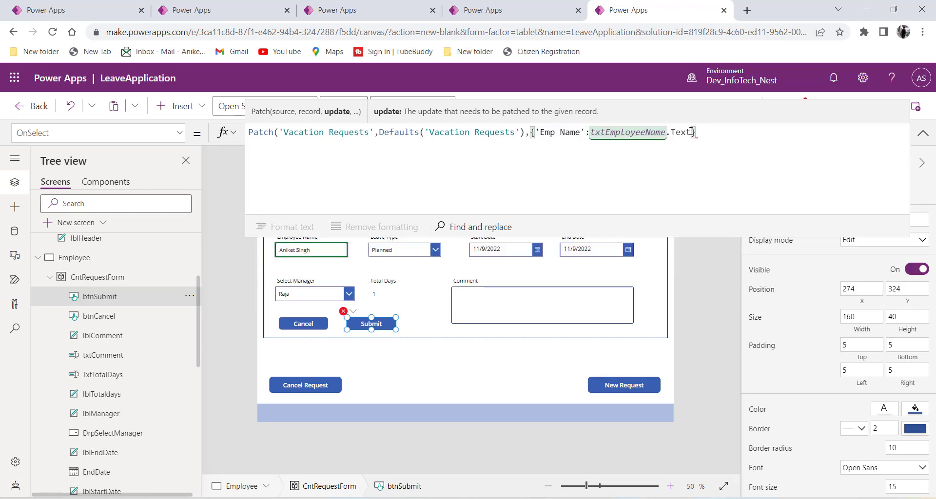
Step: Add a comma after txtEmployeeName.Text and insert the 'Leave Type': field in the Patch record
left_click_drag(692, 131, 592, 132)
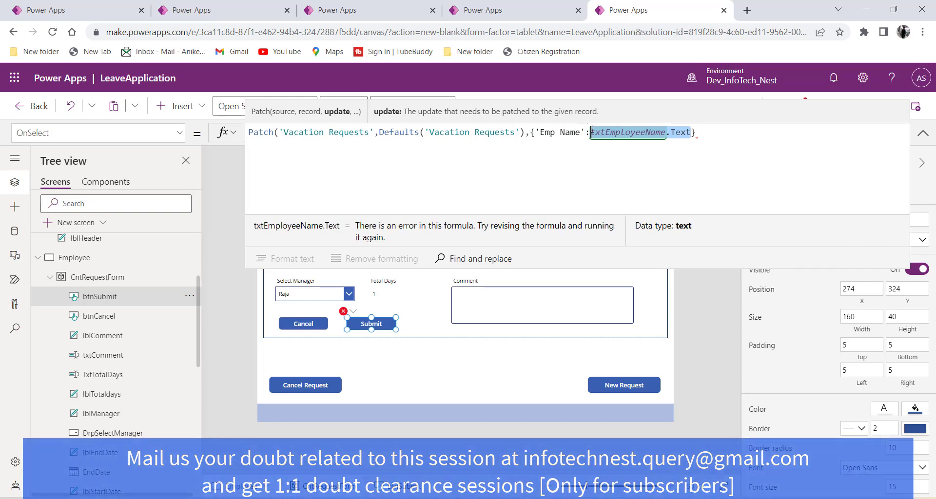
left_click(693, 133)
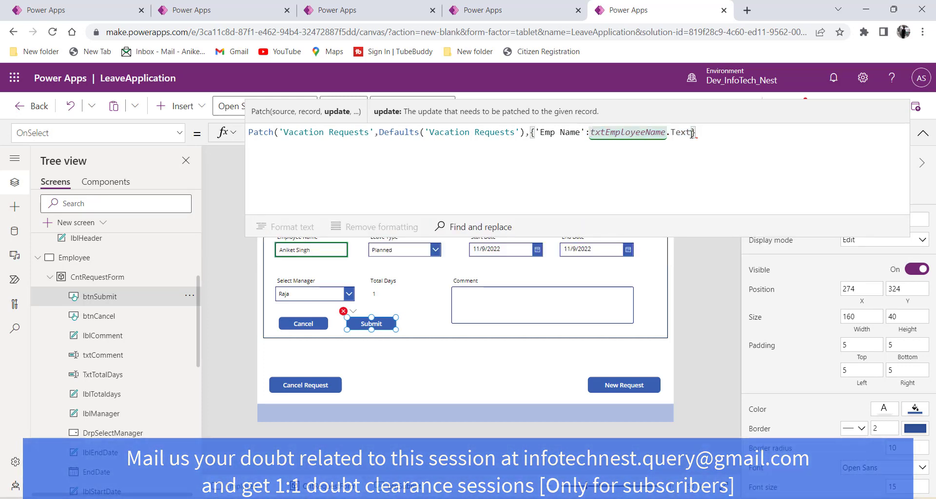
type(",")
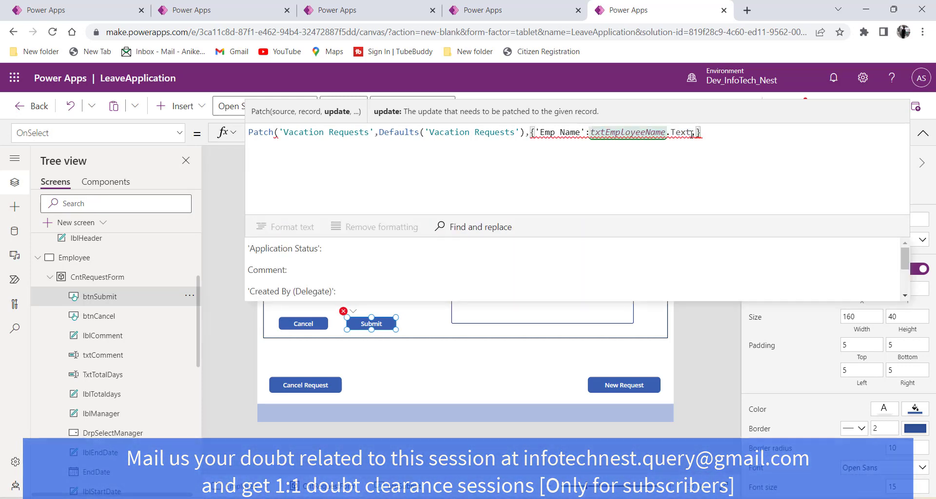
left_click(922, 135)
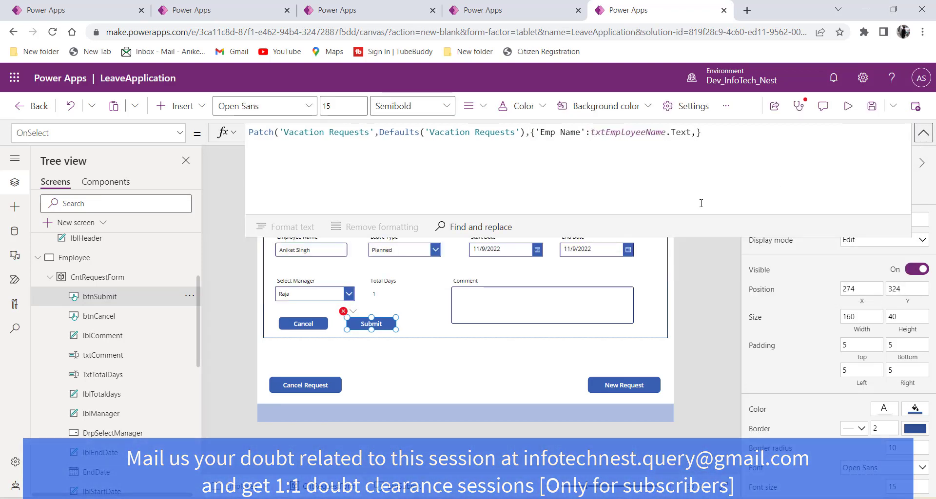
left_click(698, 132)
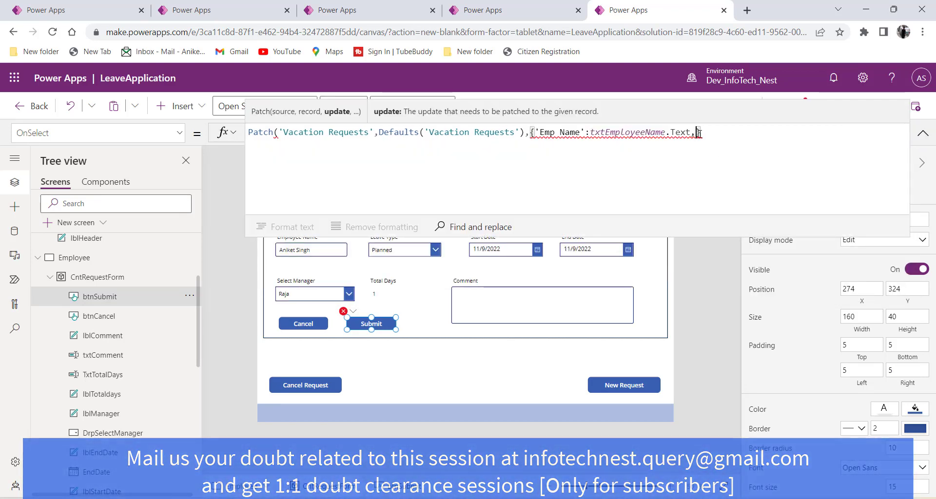
type("Lea")
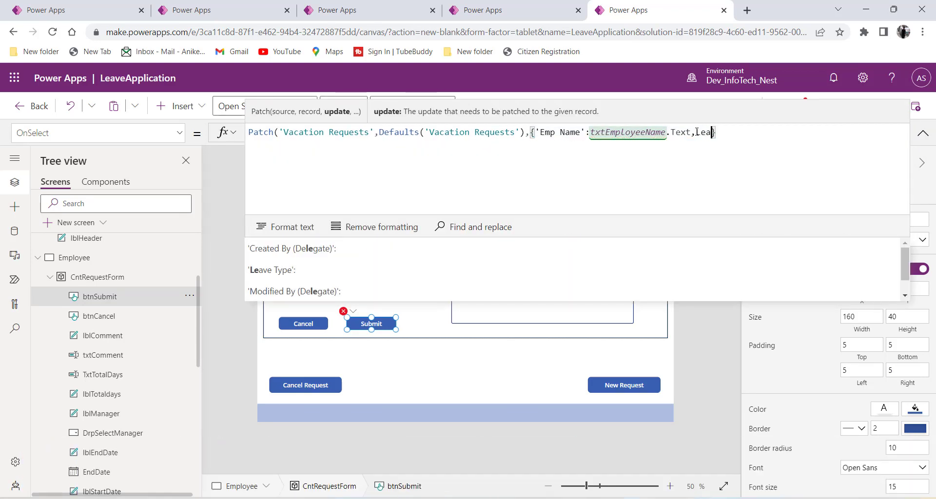
type("ve")
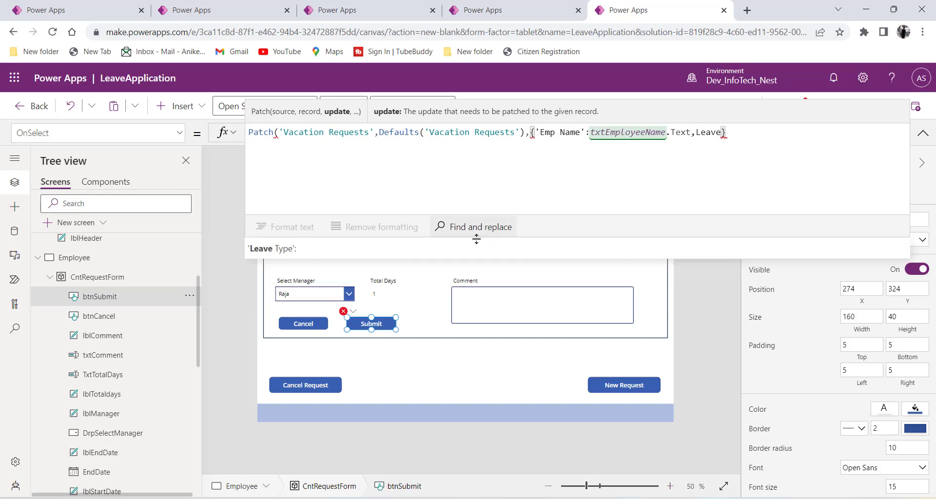
left_click(379, 249)
Step: Look up the leave type dropdown's control name and enter drpLeaveType after 'Leave Type': in the Submit button's OnSelect formula
left_click(396, 252)
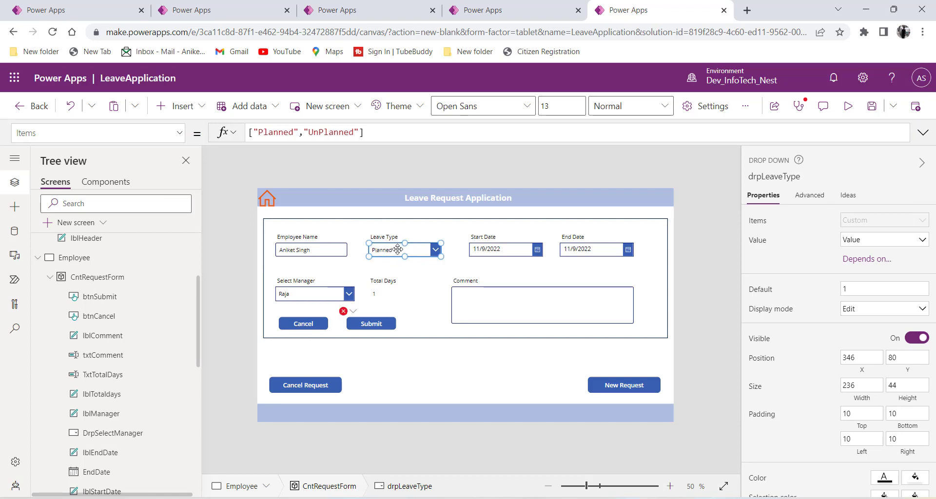
scroll(80, 330, "down", 1)
scroll(80, 330, "down", 4)
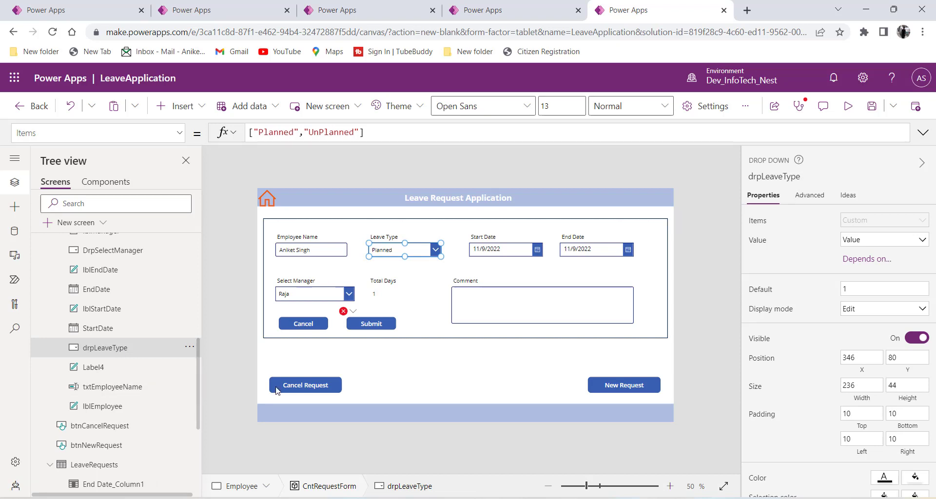
left_click(346, 311)
left_click(393, 328)
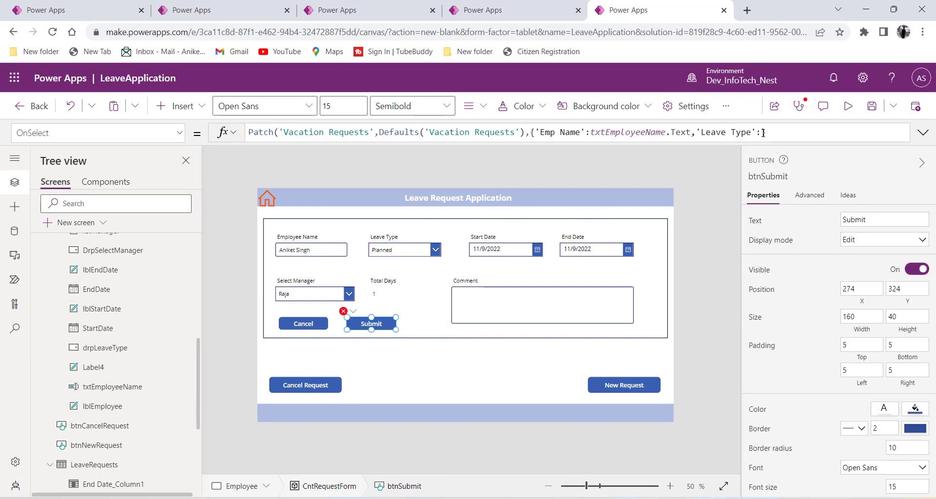
left_click(763, 132)
type("drp")
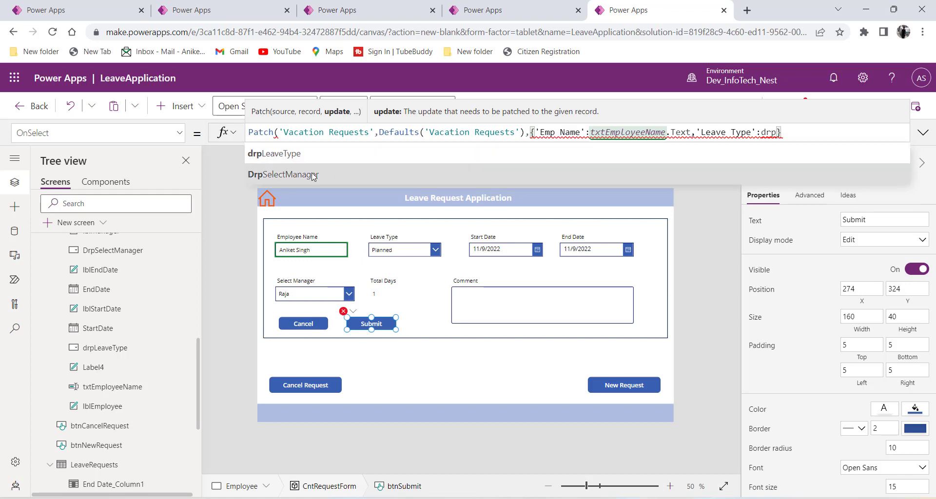
left_click(288, 156)
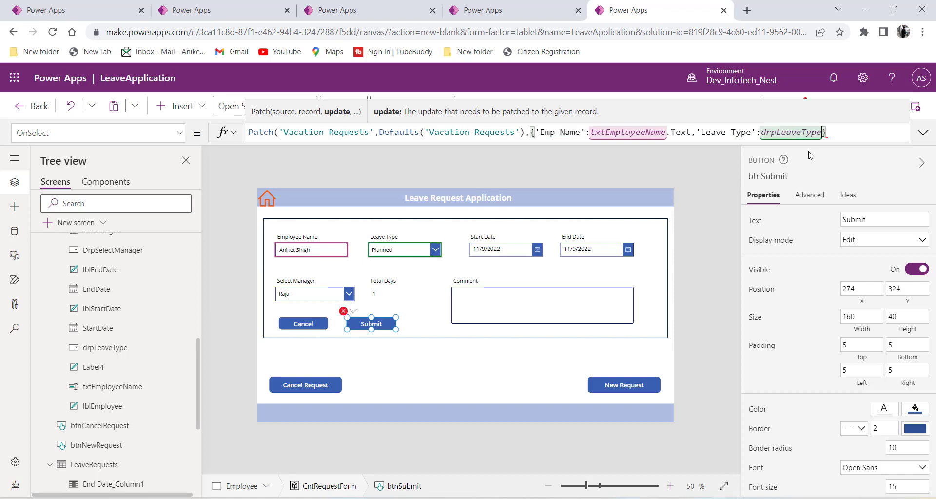
Step: Complete the 'Leave Type' value as drpLeaveType.SelectedText.Value, ending with a comma
type(".sele")
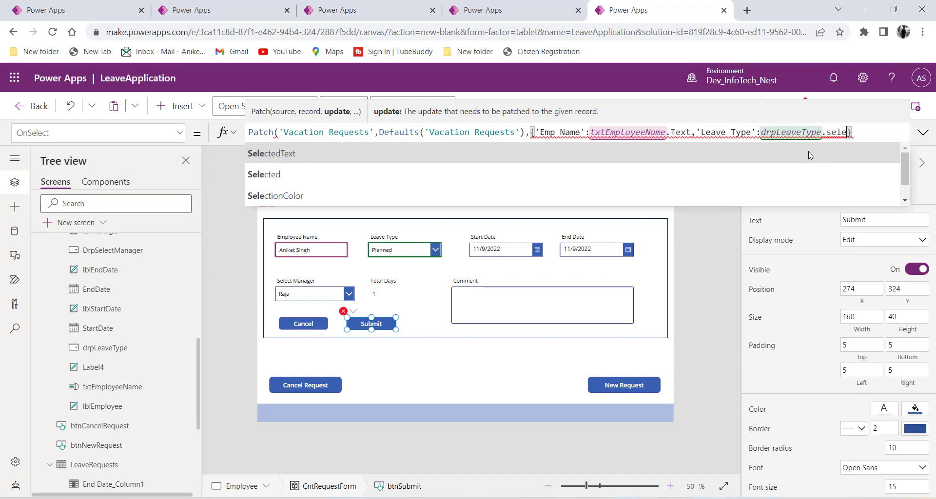
left_click(497, 157)
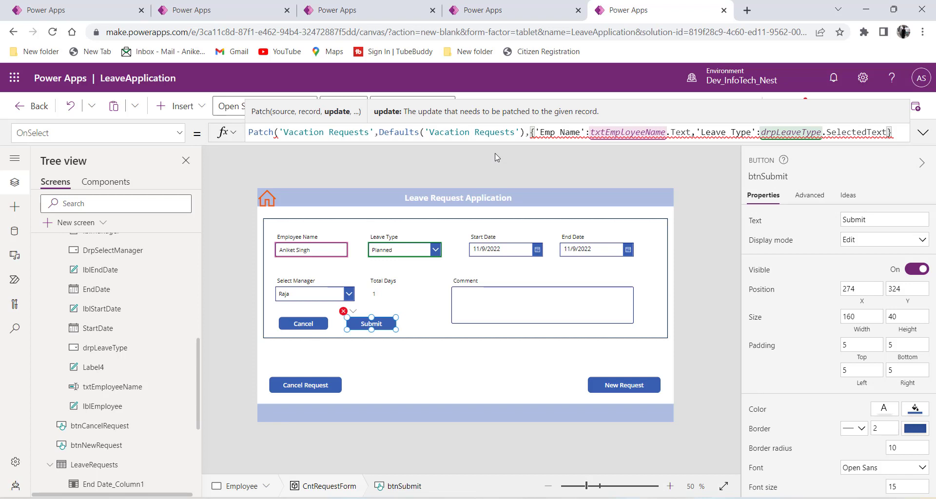
type(".Value")
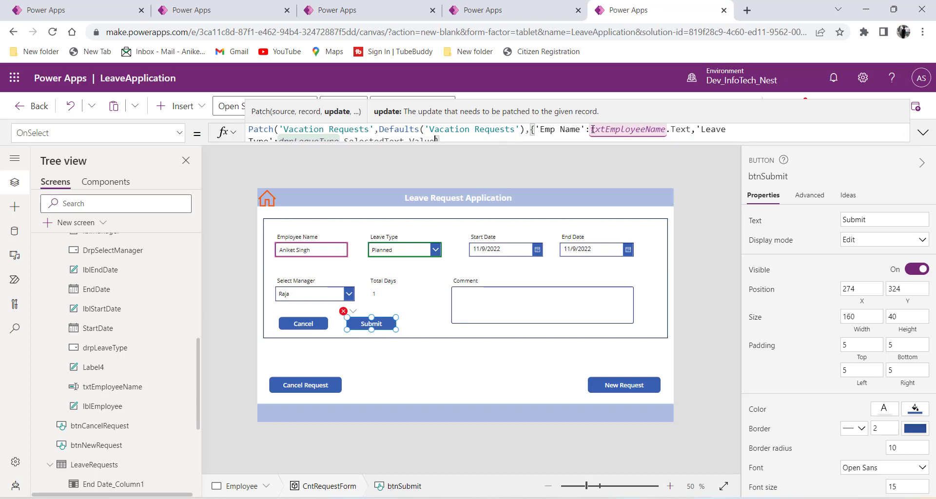
left_click(924, 133)
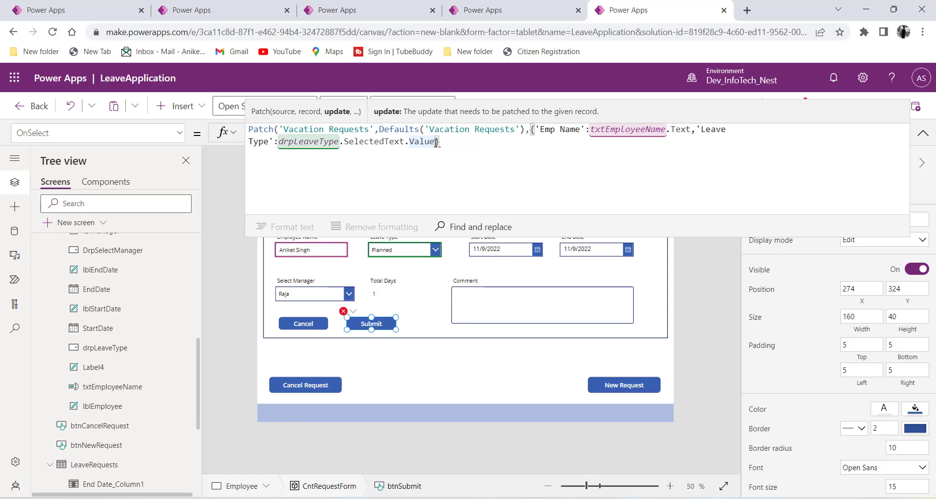
type(",")
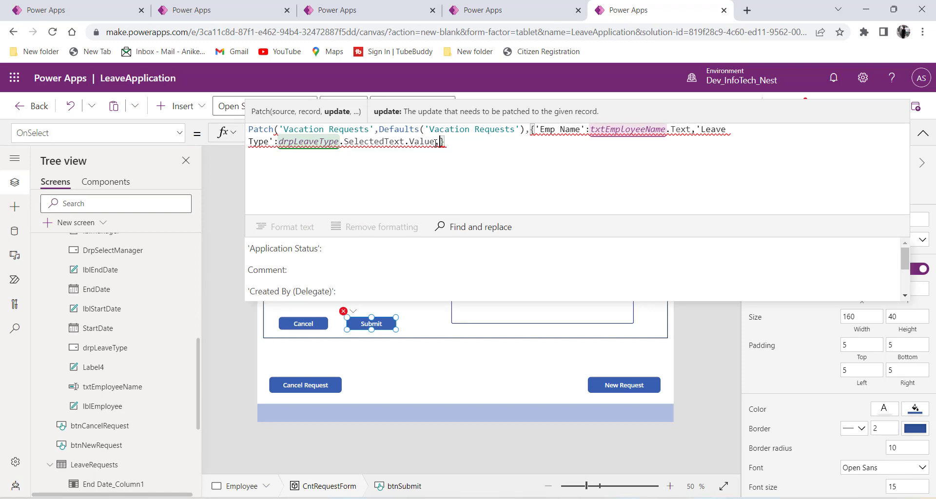
Step: Add the 'Start Date': field to the Submit button's Patch record with the value StartDate.SelectedDate
type("start")
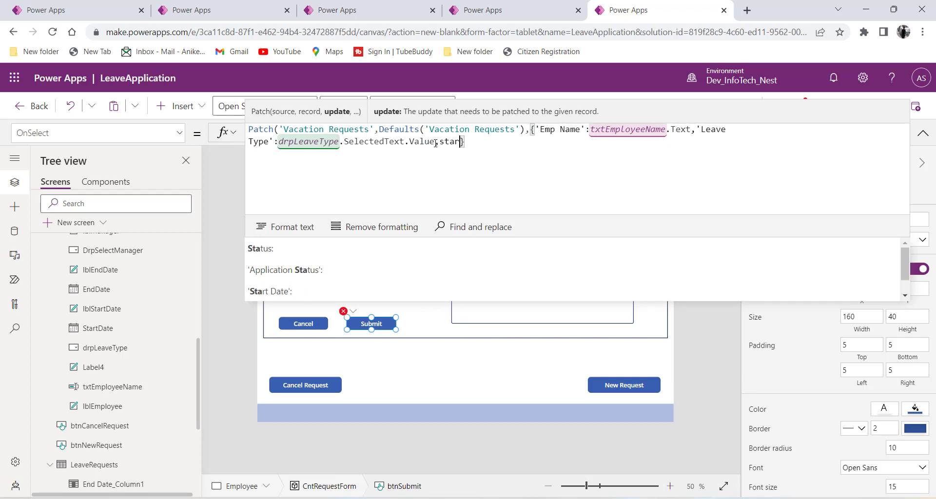
left_click(361, 250)
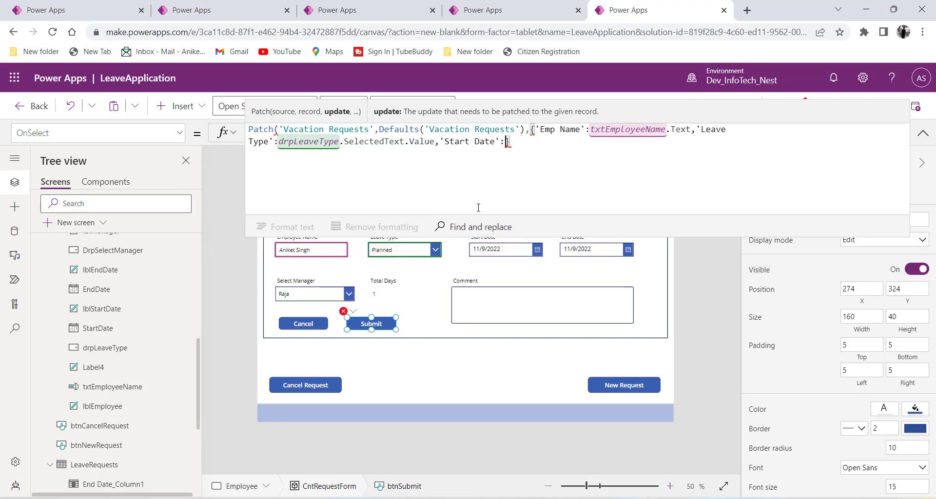
type("StartDate")
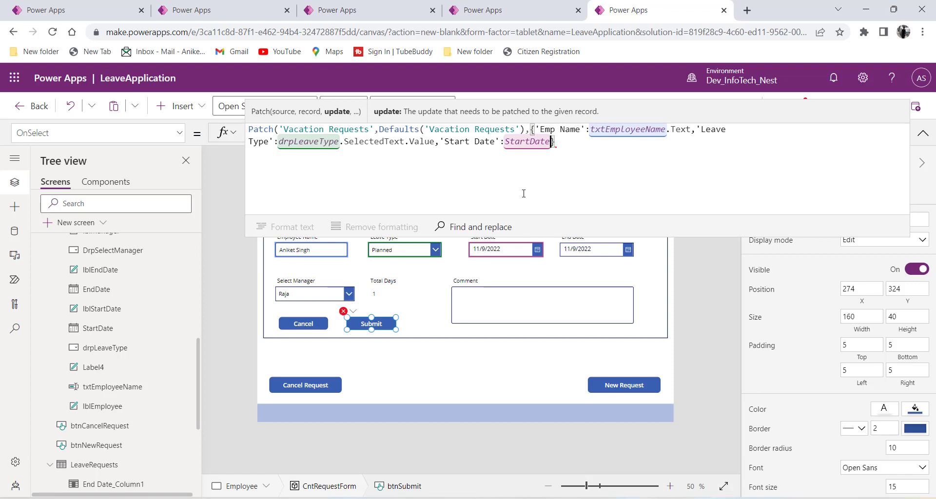
type(".")
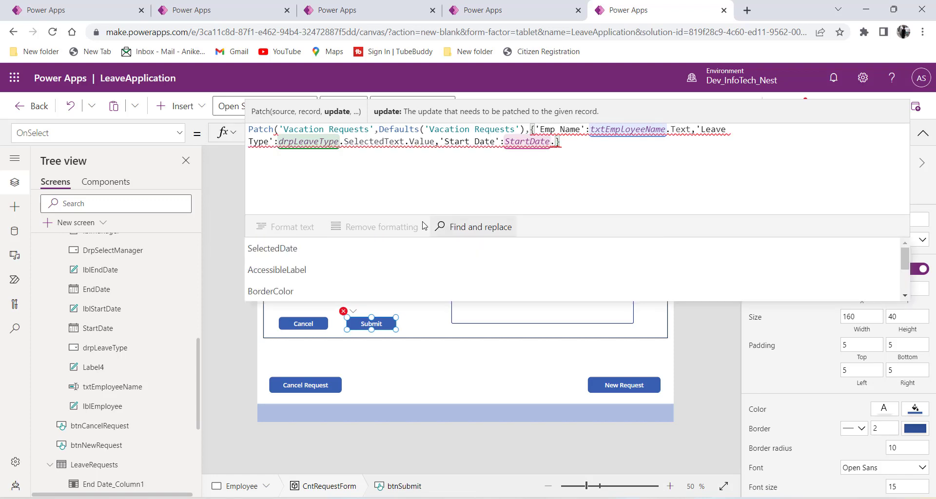
left_click(334, 250)
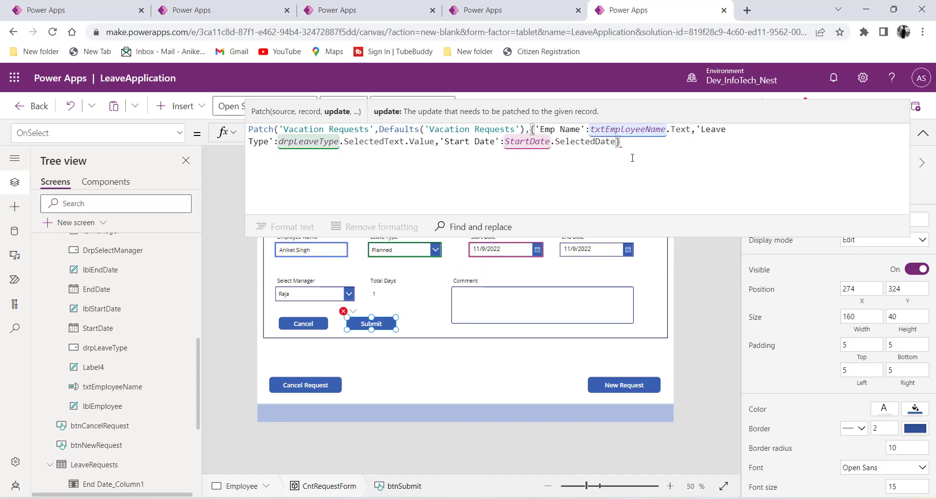
Step: Append a comma and the 'End Date': field to the Patch record with the value EndDate.SelectedDate
type(",ENd")
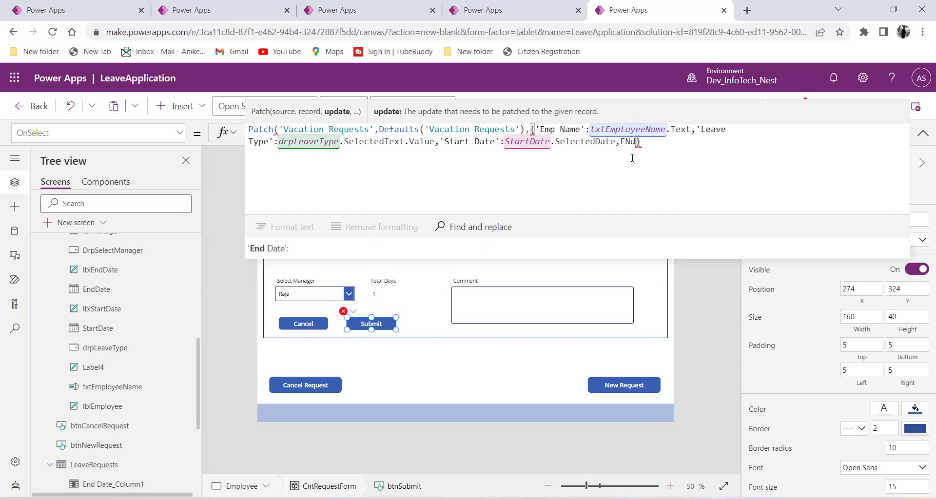
left_click(380, 249)
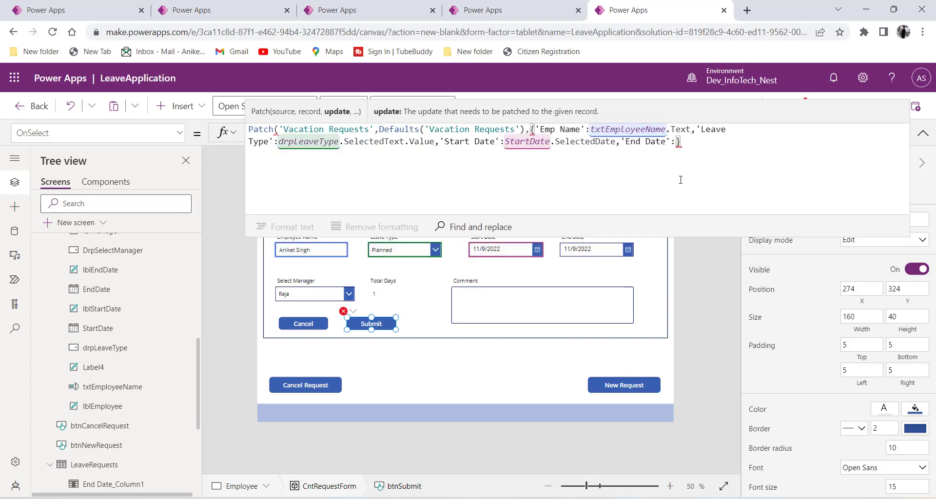
type("End")
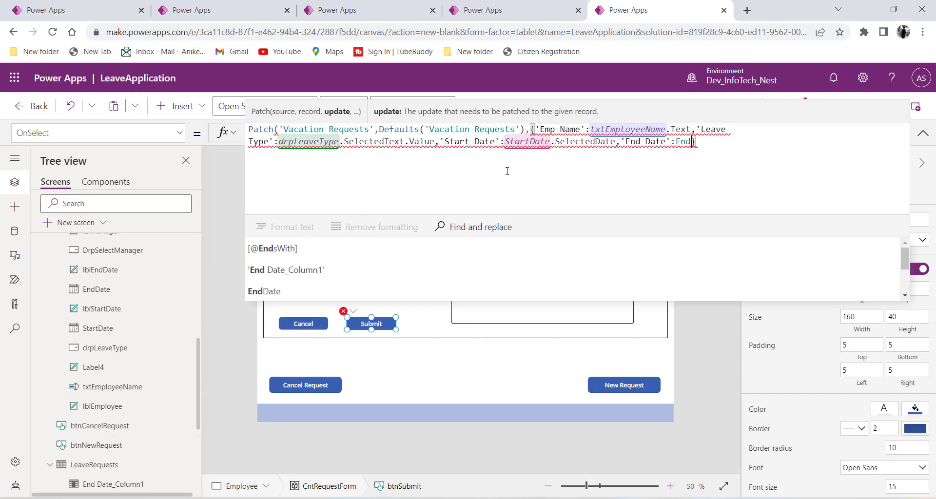
left_click(437, 293)
type(".Sel")
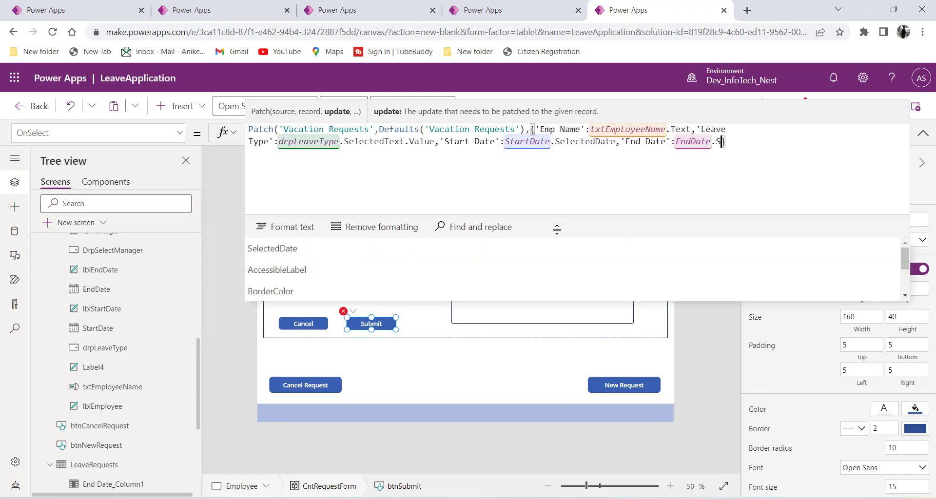
type("ec")
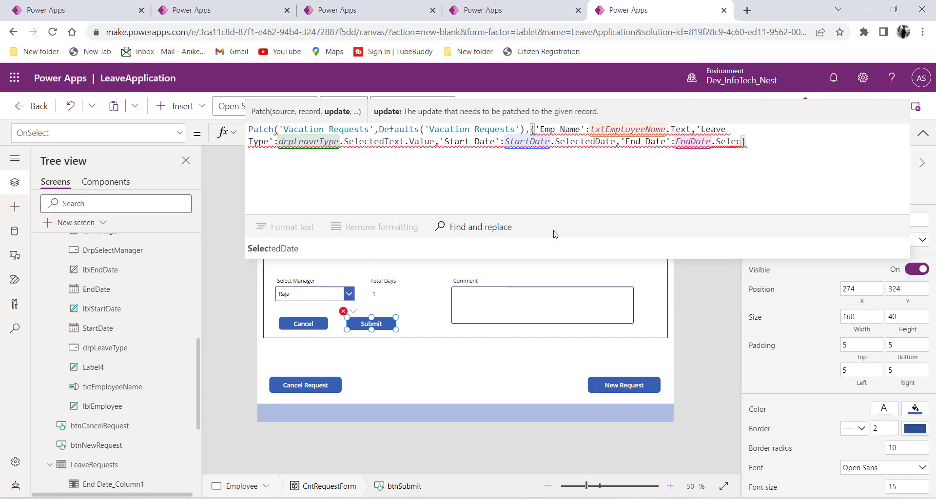
left_click(455, 246)
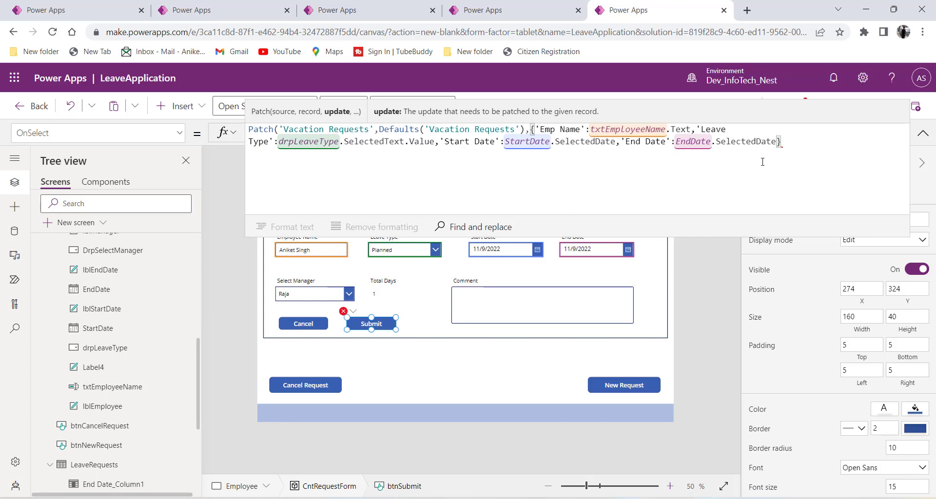
Step: Append a comma and the Manager: field to the Patch record with the value DrpSelectManager.SelectedText.Value
type(",Man")
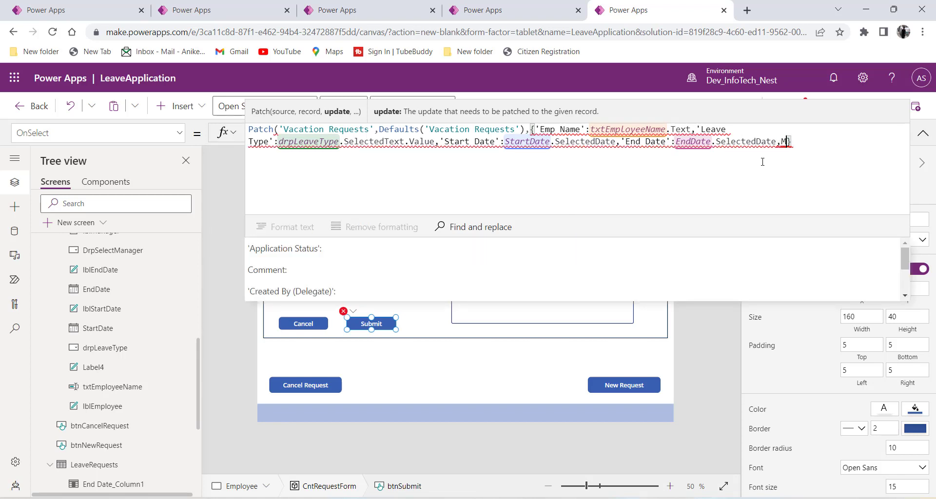
type("a")
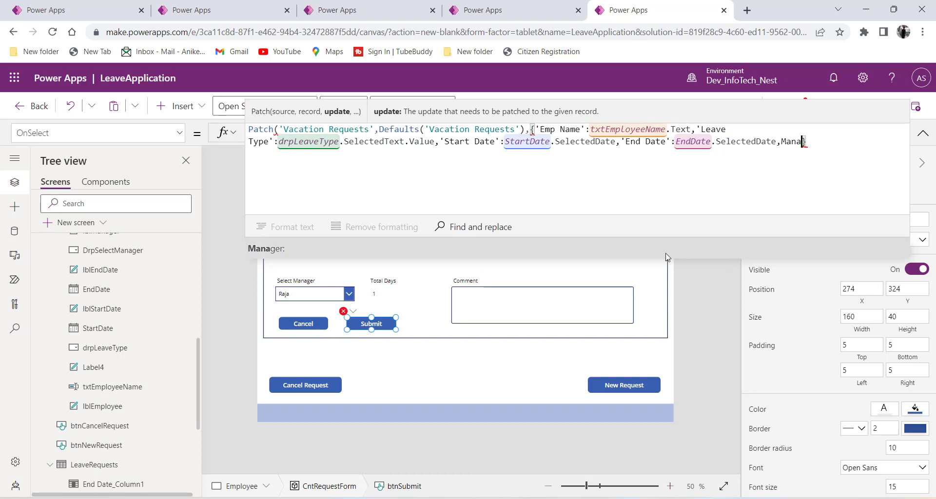
left_click(666, 253)
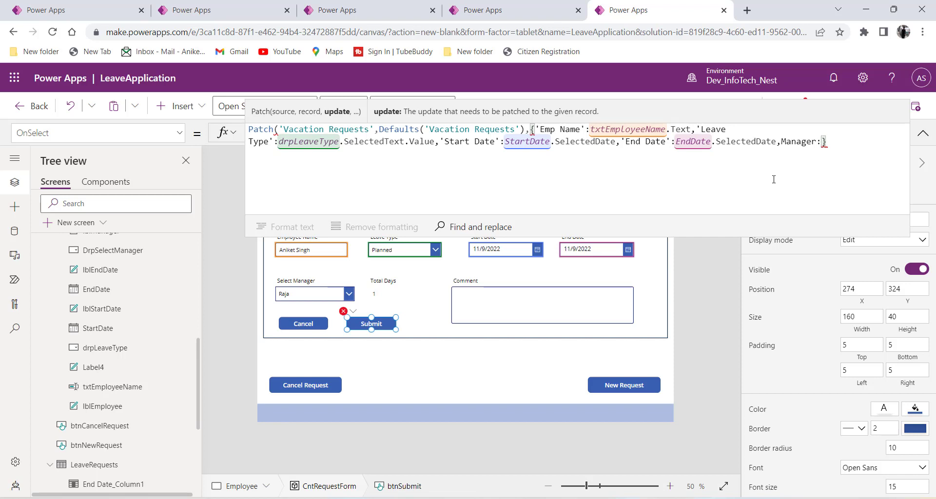
type("drp")
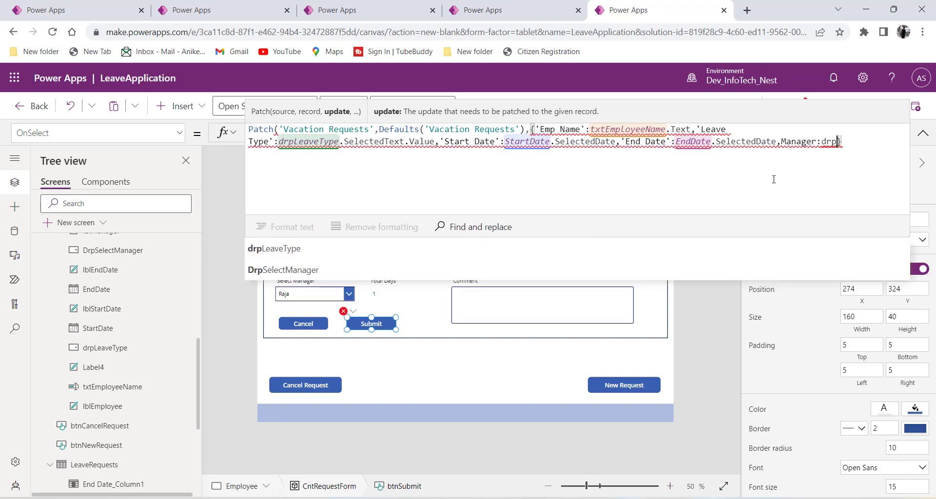
left_click(344, 274)
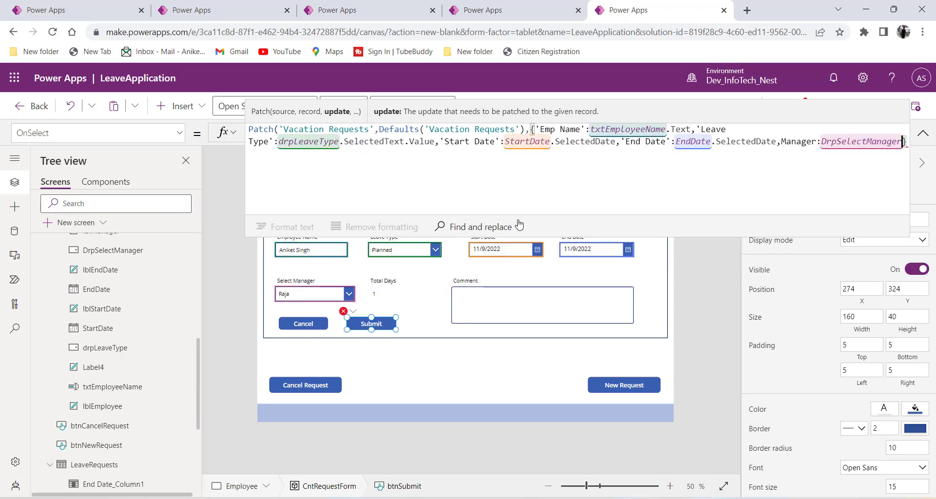
type(".sele")
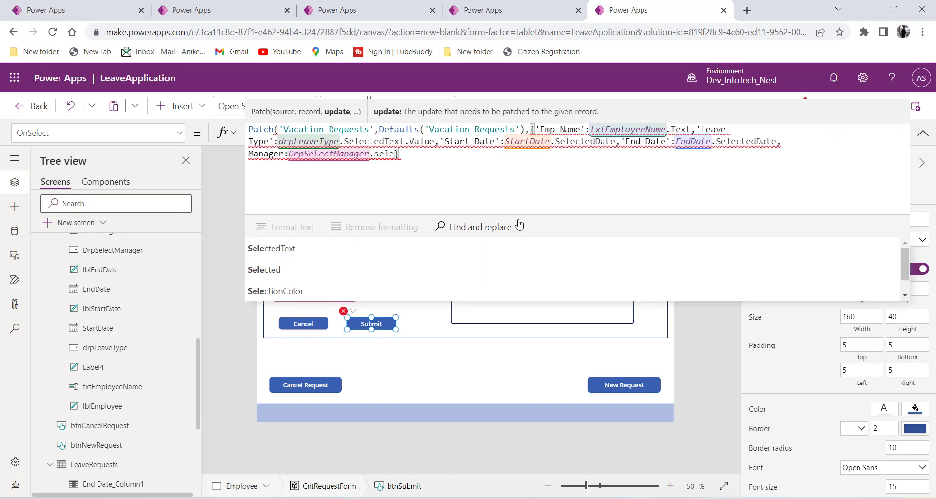
type("cted")
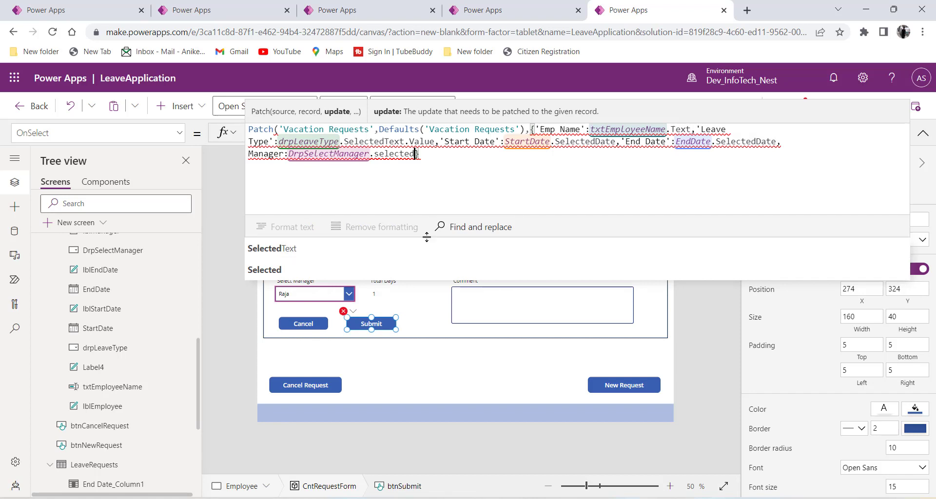
left_click(369, 250)
type(".")
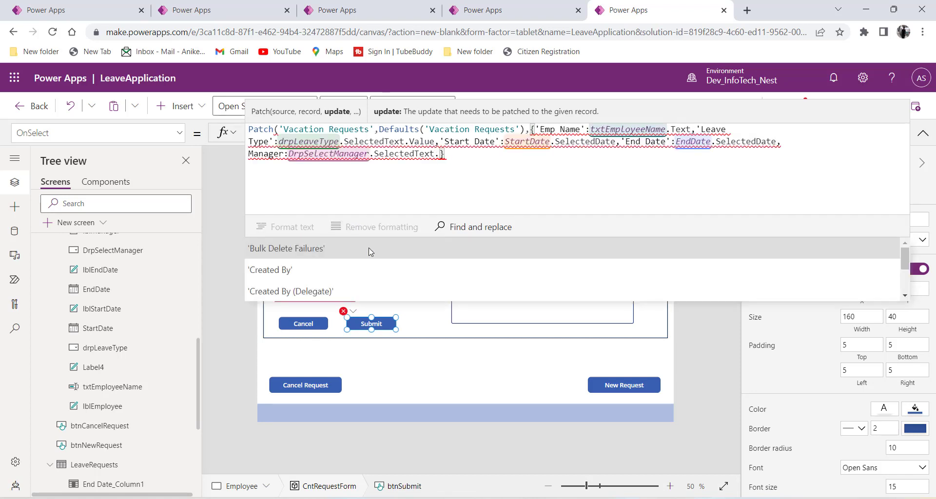
type("Value")
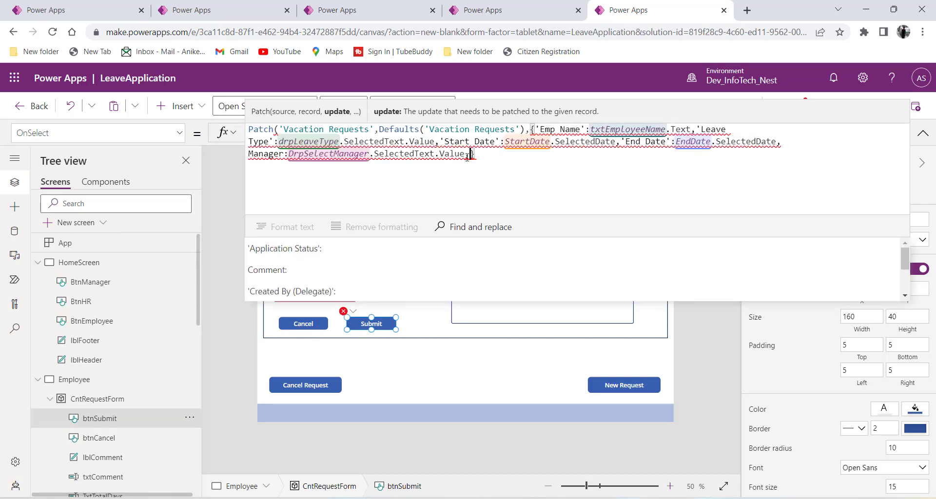
Step: Check the day-count column's name in the Vacation Requests table and add the 'No. of Days': field after a comma in the Patch record
type(",To")
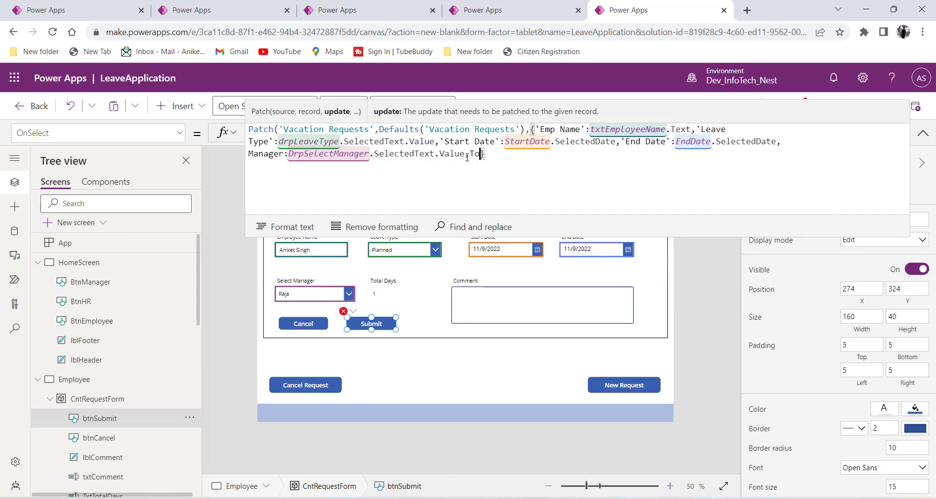
key("BackSpace")
key("BackSpace")
type("No")
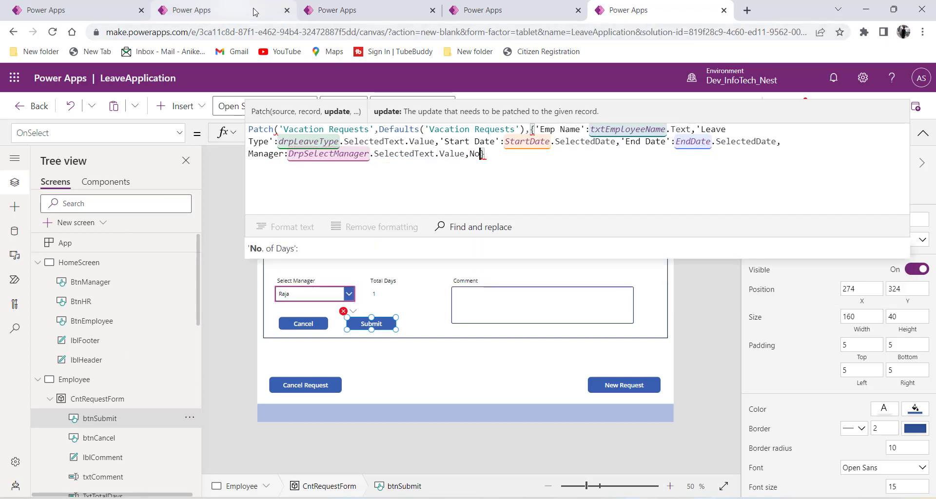
left_click(355, 12)
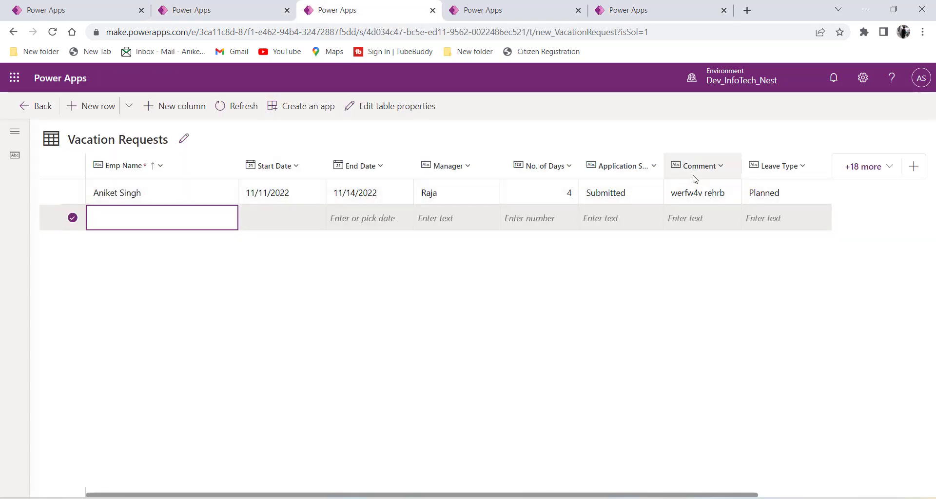
left_click(631, 11)
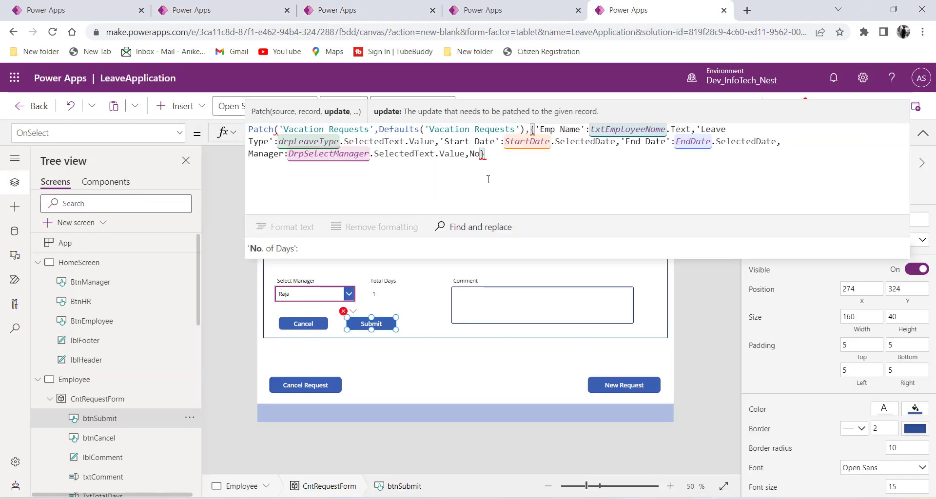
left_click(324, 254)
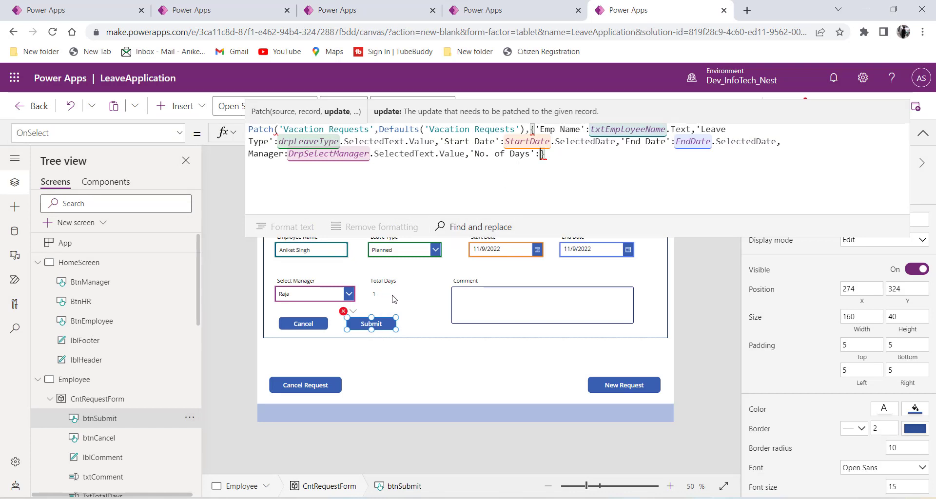
Step: Enter TxtTotalDays.Text as the 'No. of Days' value in the Patch formula
type("txt")
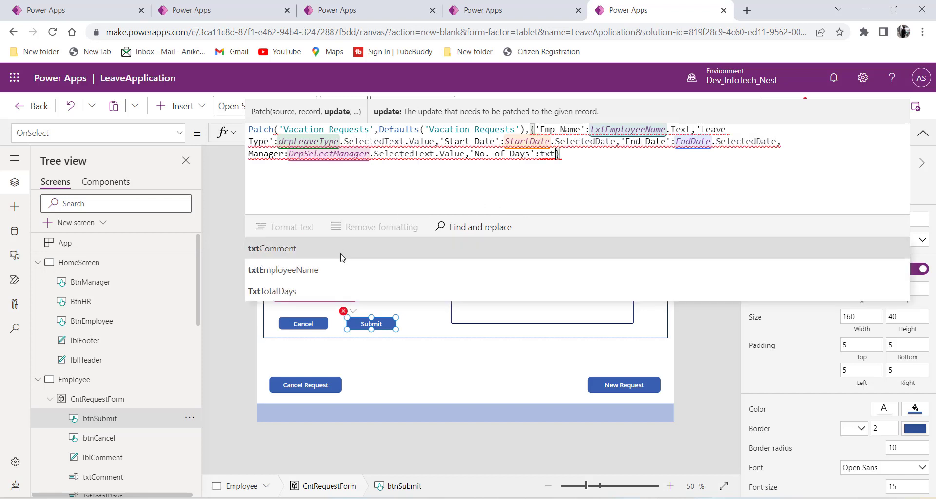
left_click(305, 291)
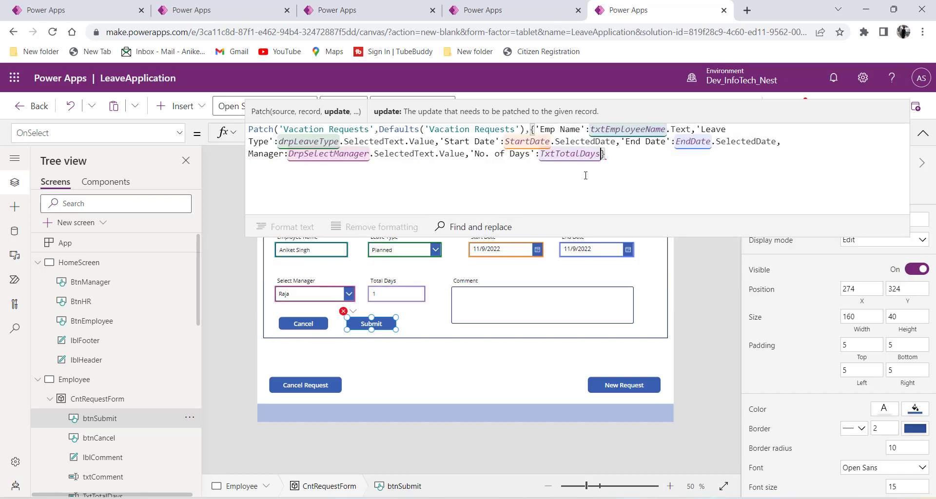
type(".")
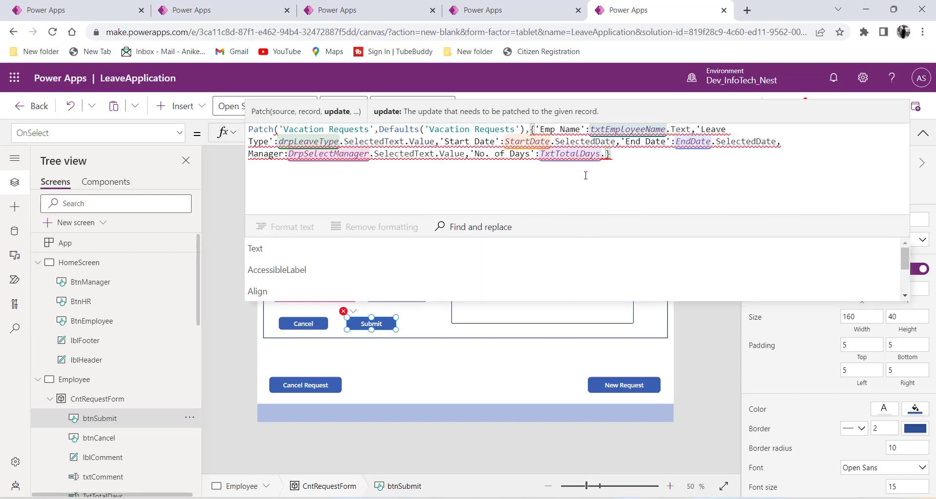
left_click(346, 252)
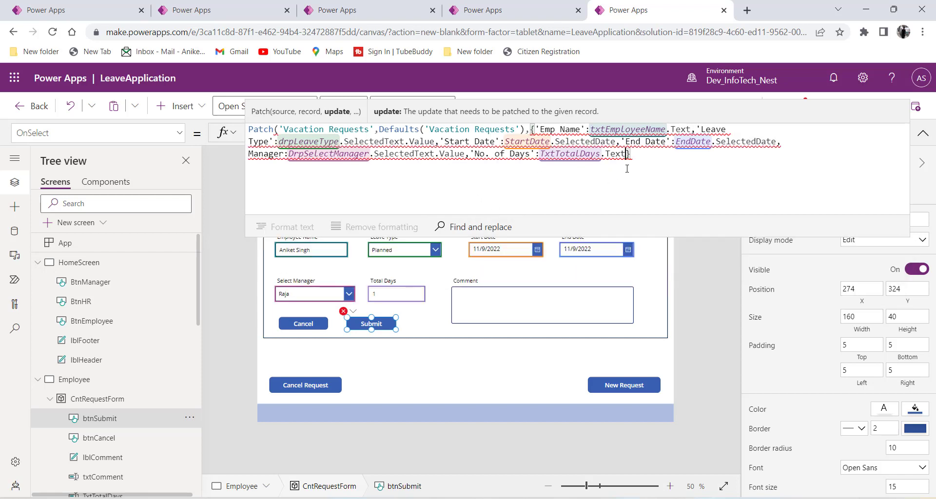
Step: Check the error on the 'No. of Days' value and the Total Days input's format, and return to the Submit button's OnSelect formula
mouse_move(626, 157)
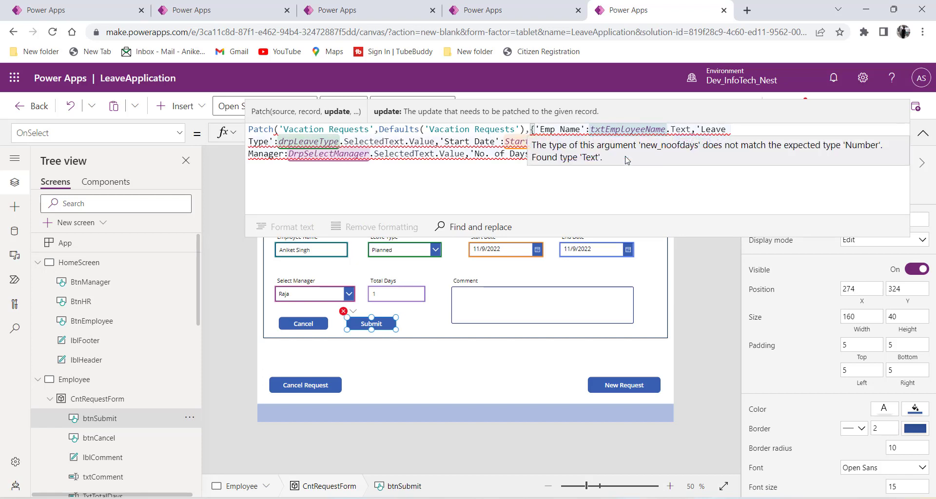
left_click(394, 296)
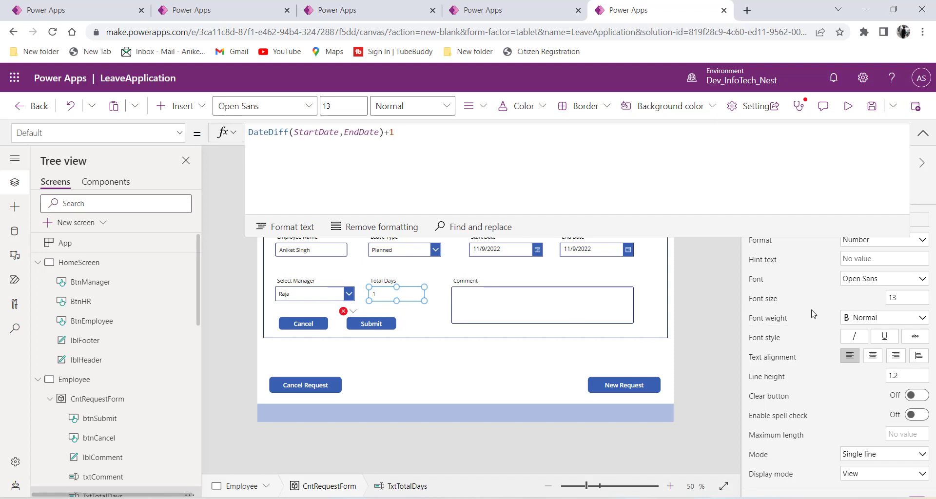
left_click(345, 312)
left_click(387, 328)
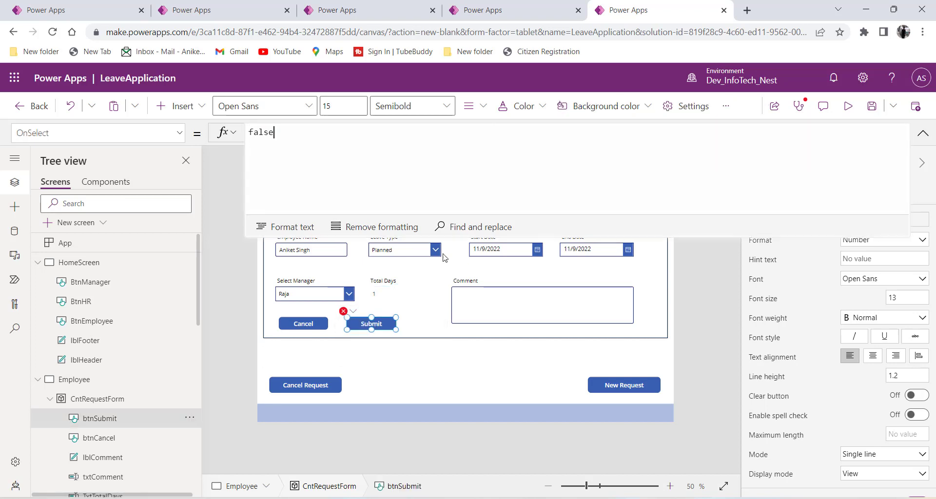
left_click(353, 314)
left_click(363, 330)
type("Patch('Vacation Requests',Defaults('Vacation Requests'),{'Emp Name':txtEmployeeName.Text,'Leave Type':drpLeaveType.SelectedText.Value,'Start Date':StartDate.SelectedDate,'End Date':EndDate.SelectedDate,Manager:DrpSelectManager.SelectedText.Value,'No. of Days':TxtTotalDays.Text}")
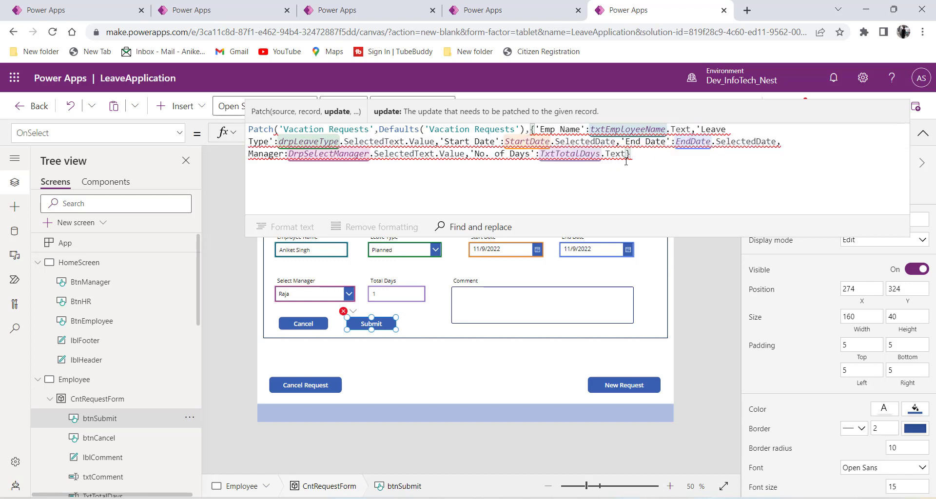
Step: Wrap TxtTotalDays.Text in the Value() function for the 'No. of Days' field of the Patch record
left_click_drag(628, 155, 538, 156)
left_click(539, 155)
type("Value")
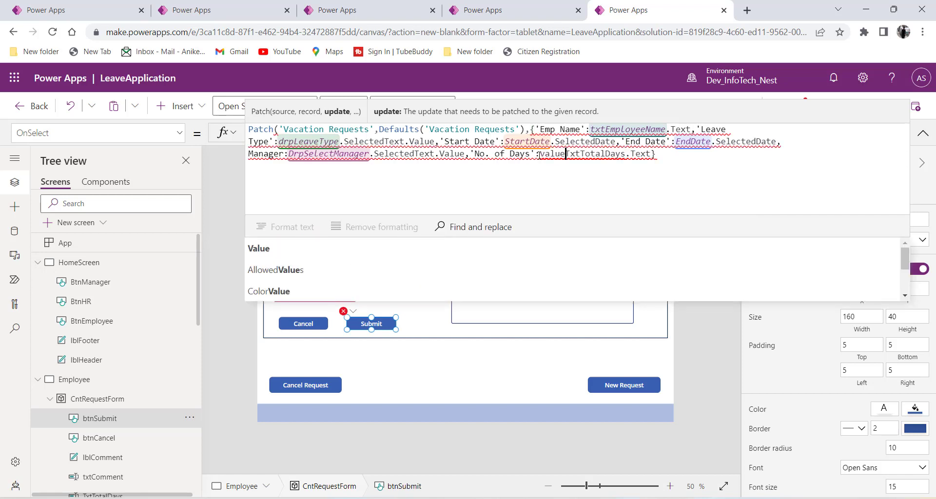
type("(")
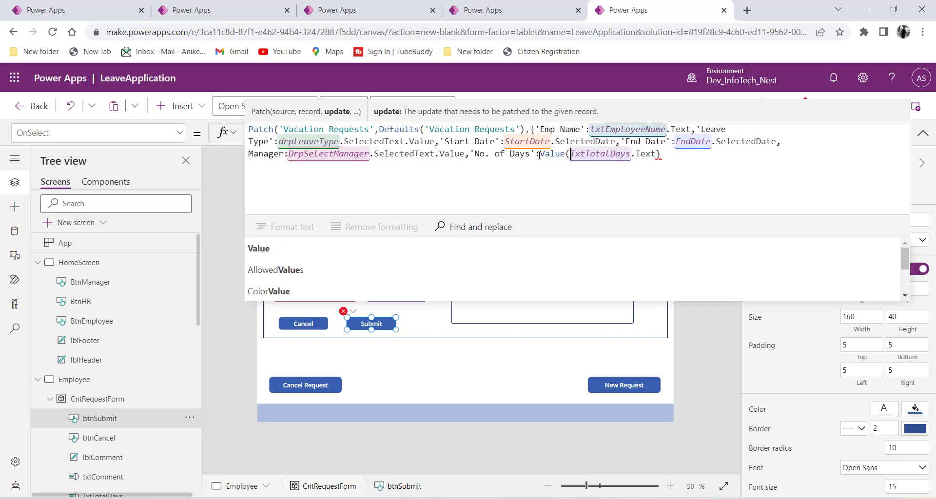
left_click(657, 154)
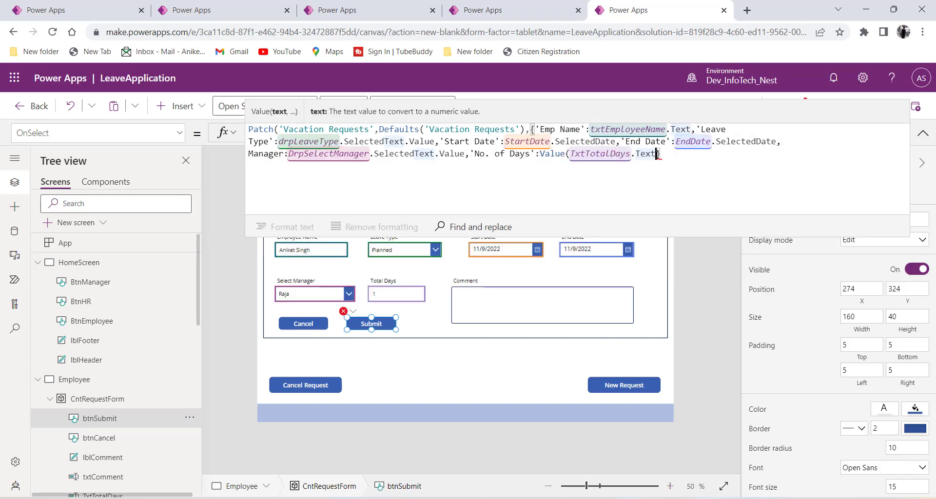
type(")")
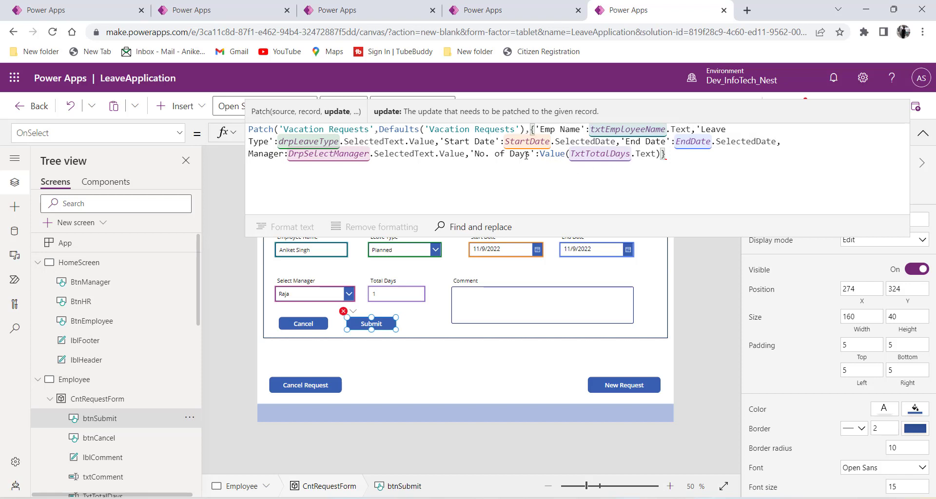
Step: Check the data type of the No. of Days column in the Vacation Requests table and return to the Patch formula
left_click_drag(535, 156, 477, 154)
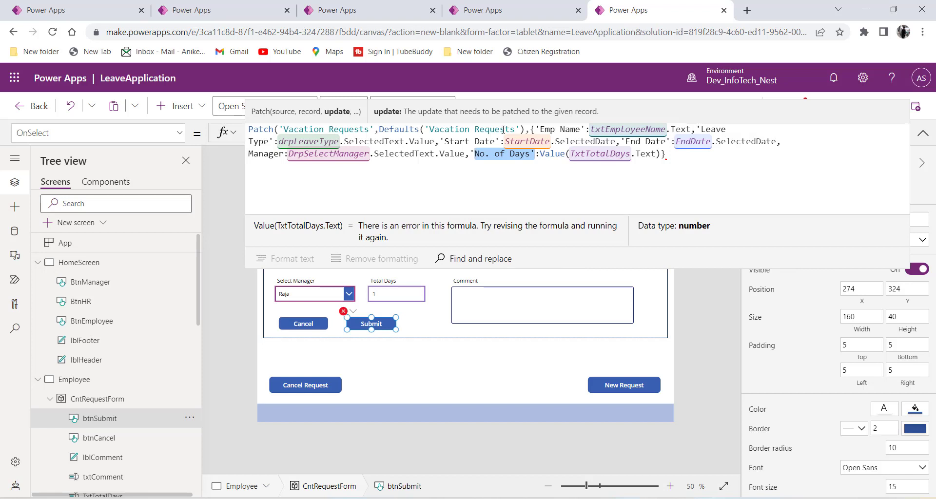
left_click(499, 18)
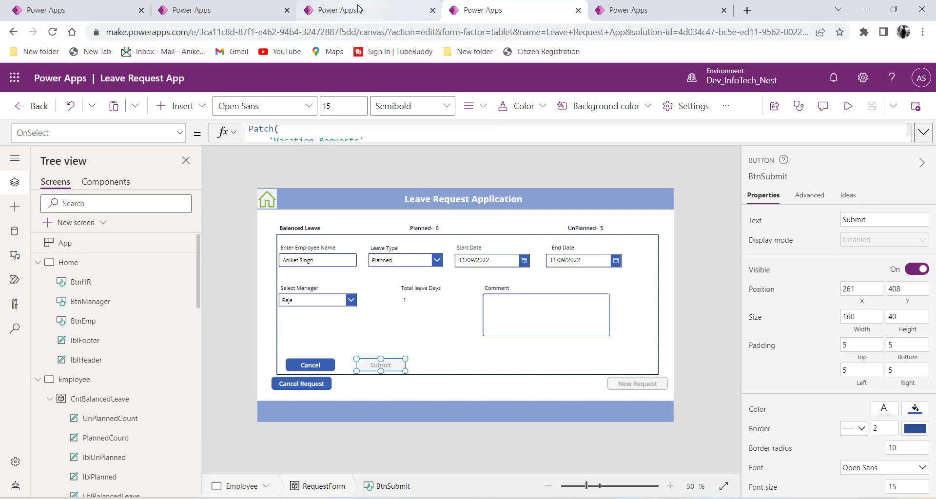
left_click(375, 19)
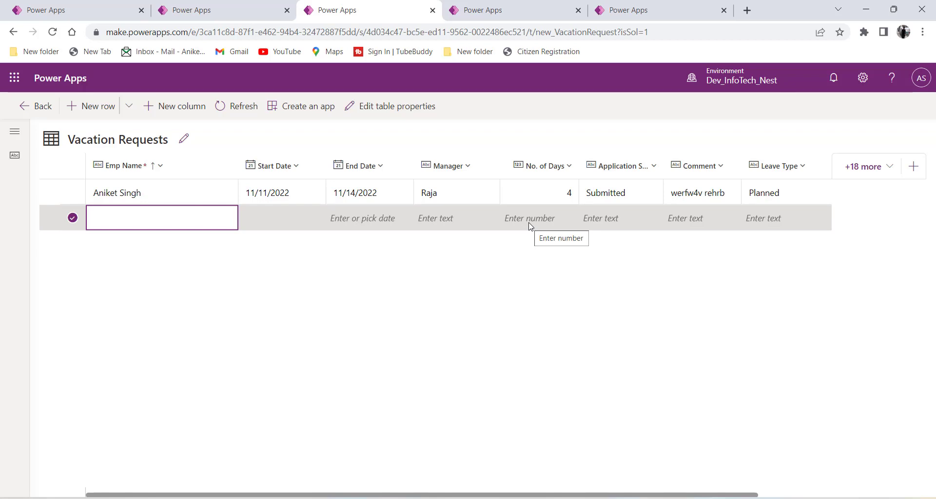
left_click(612, 11)
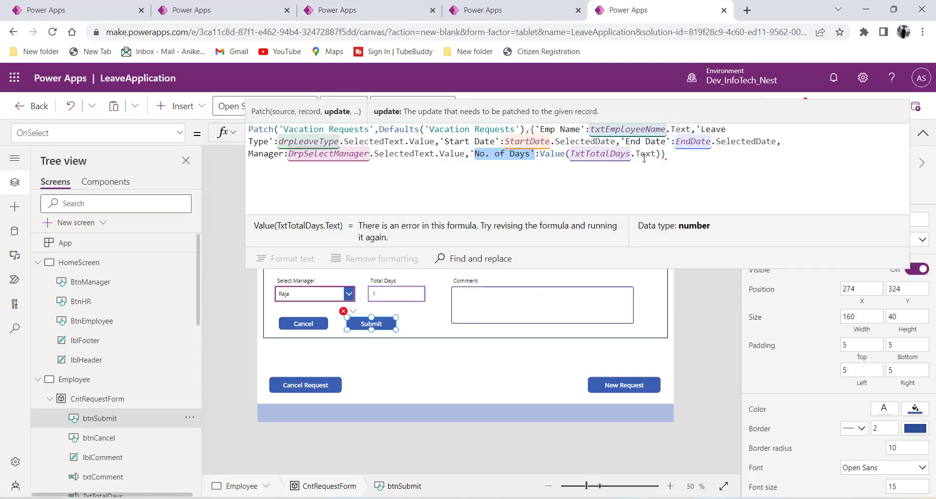
Step: Append a comma and the Comment: field to the Patch record with the value txtComment.Text
left_click(662, 153)
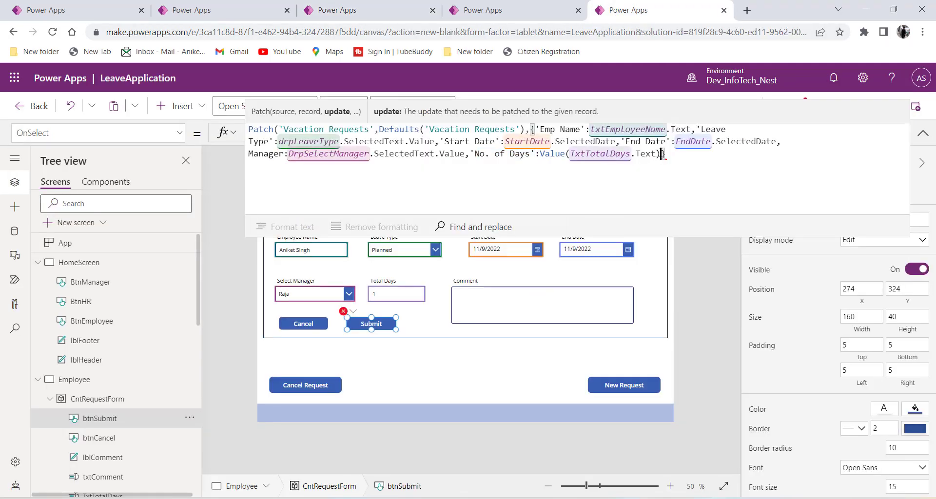
type(",")
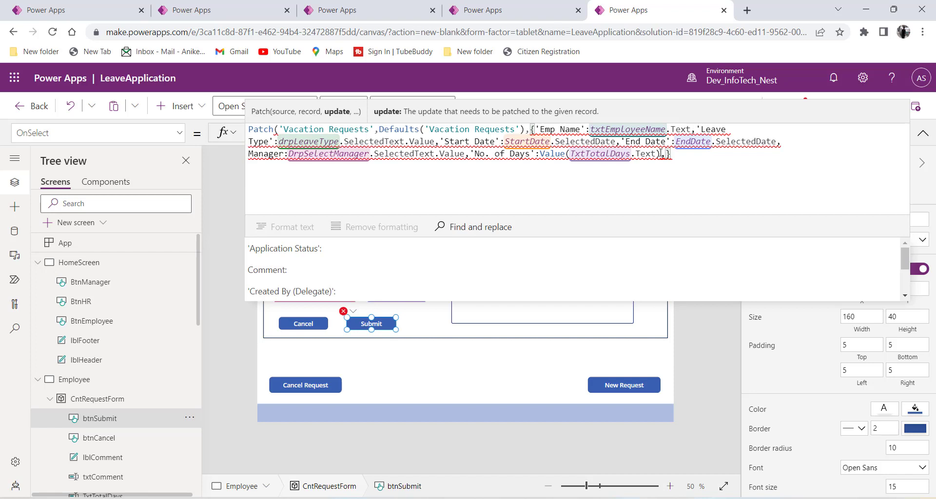
type("Comm")
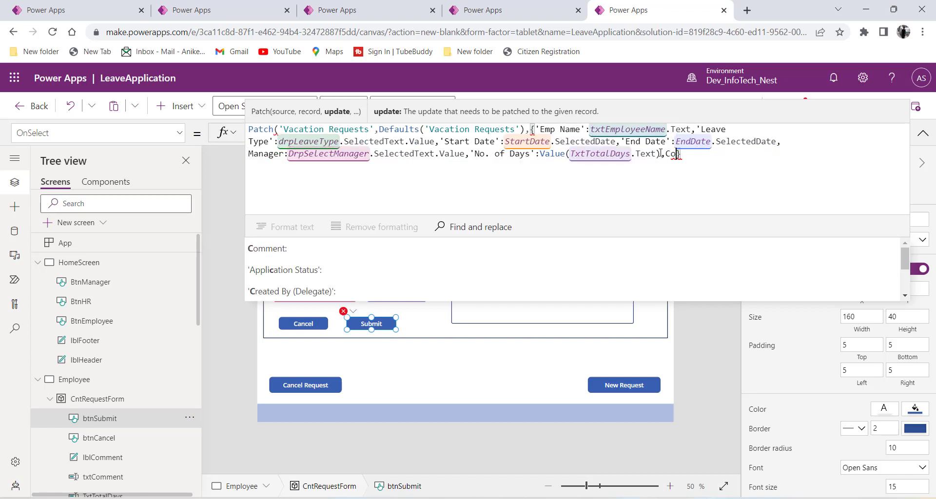
left_click(536, 248)
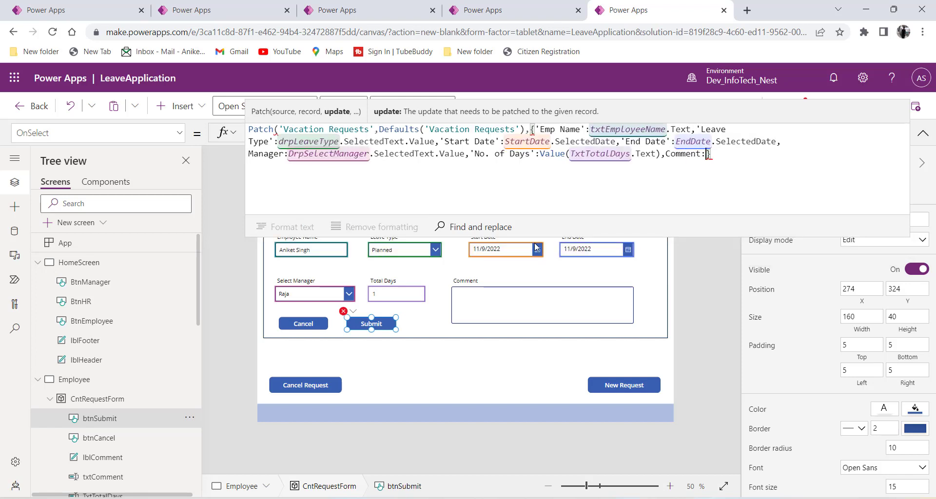
type("xt")
key("BackSpace")
key("BackSpace")
type("txt")
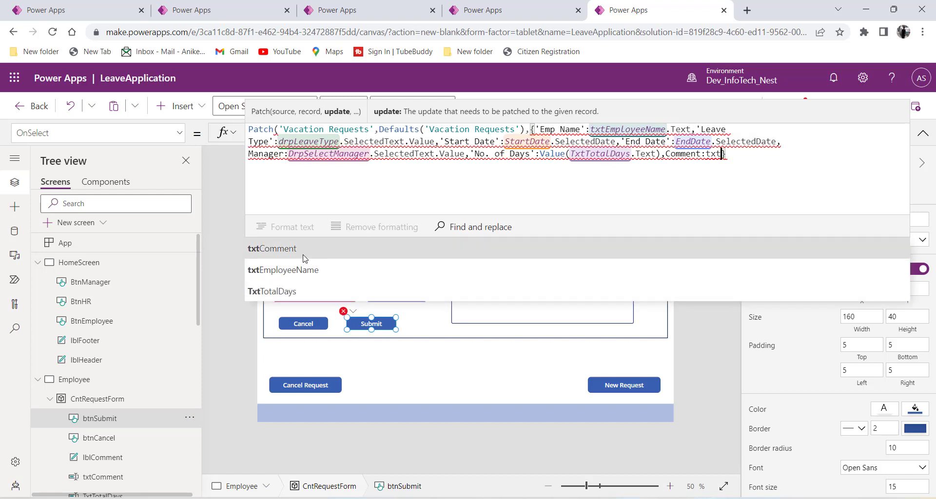
left_click(304, 258)
type(".")
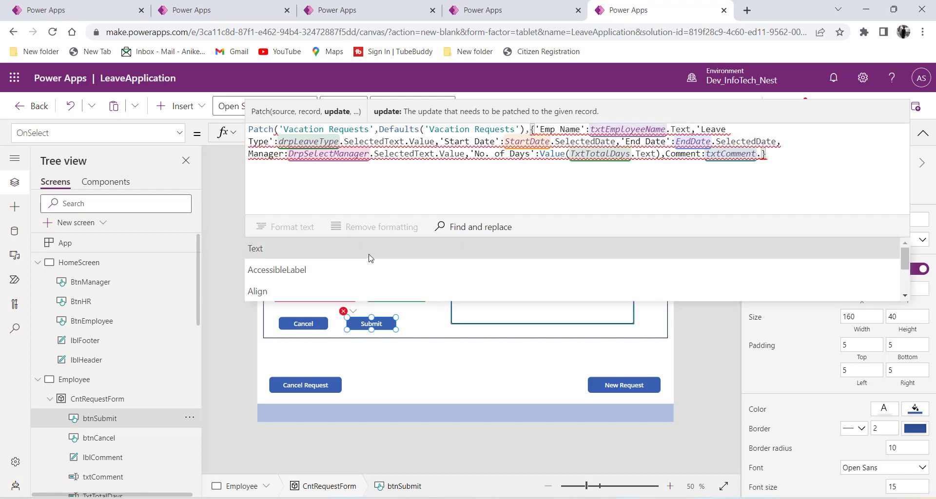
left_click(427, 251)
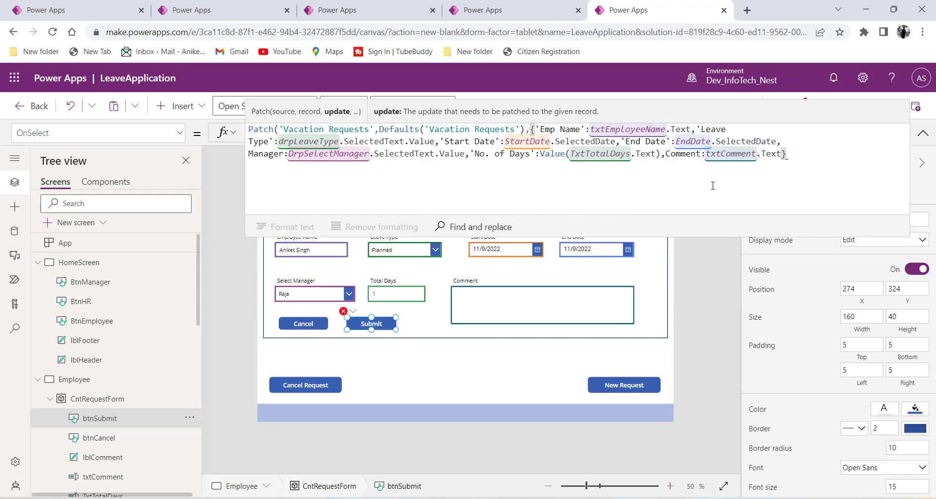
Step: Check the status column in the Vacation Requests table and append the 'Application Status': field with empty quotation marks to the Patch record
type(",Appli")
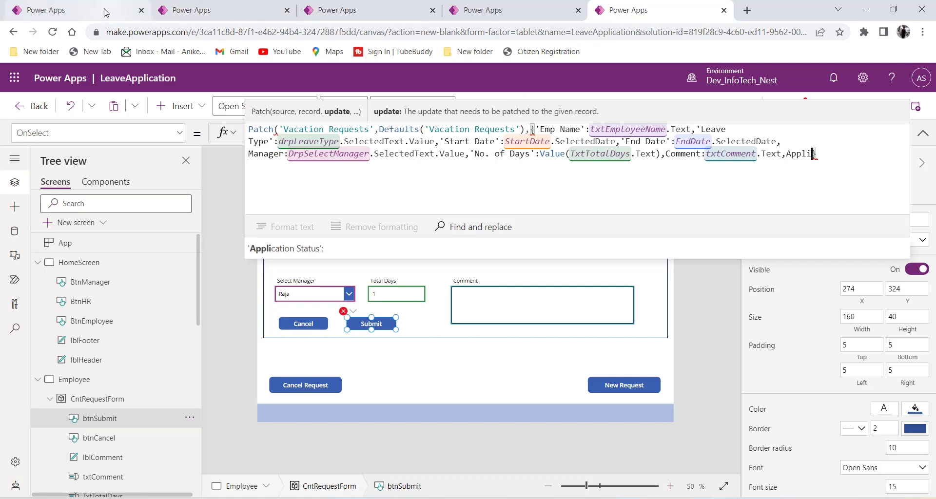
left_click(348, 10)
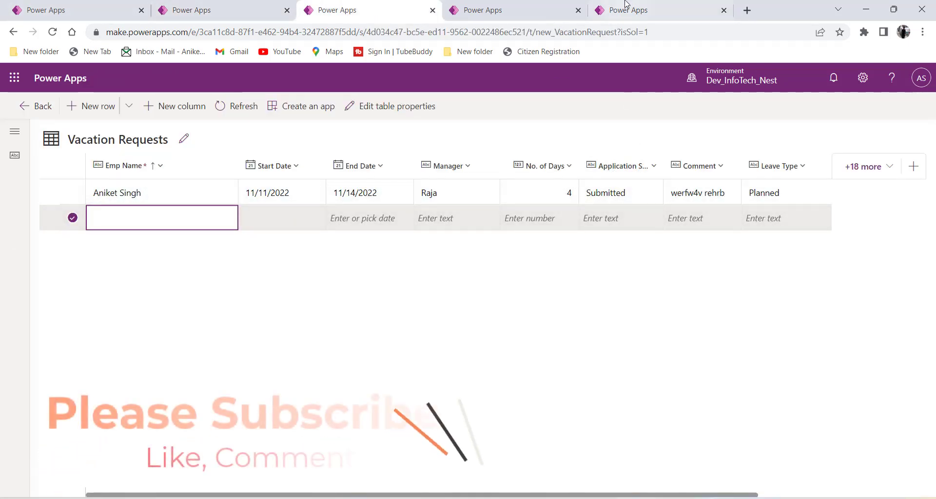
left_click(626, 7)
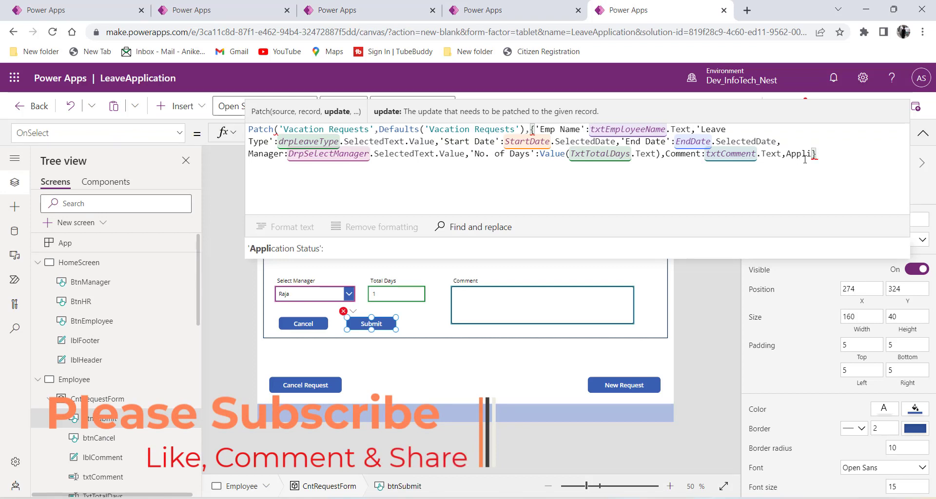
type("ca")
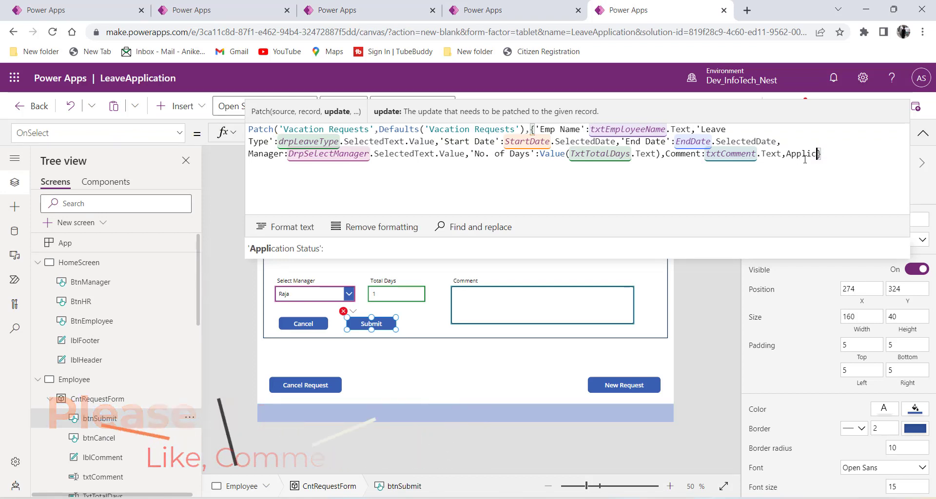
type("tus")
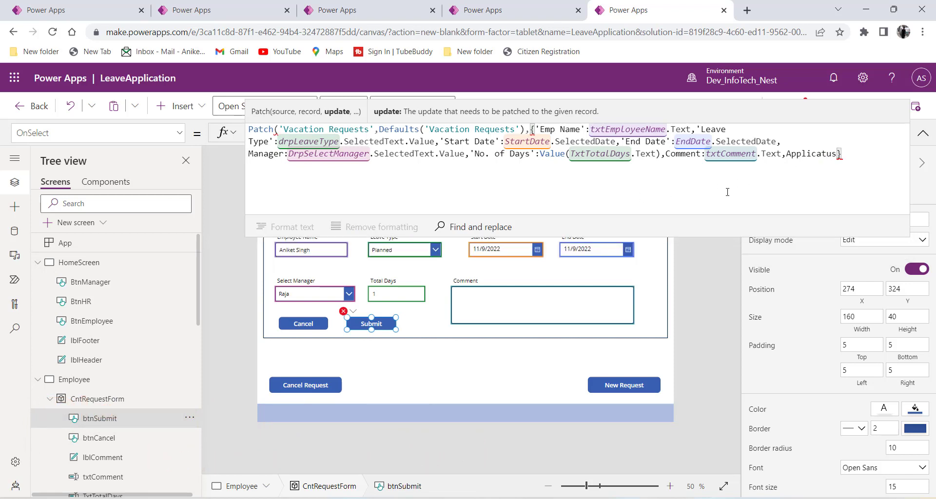
key("BackSpace")
key("BackSpace")
key("BackSpace")
key("BackSpace")
key("BackSpace")
key("BackSpace")
key("BackSpace")
key("BackSpace")
key("BackSpace")
key("BackSpace")
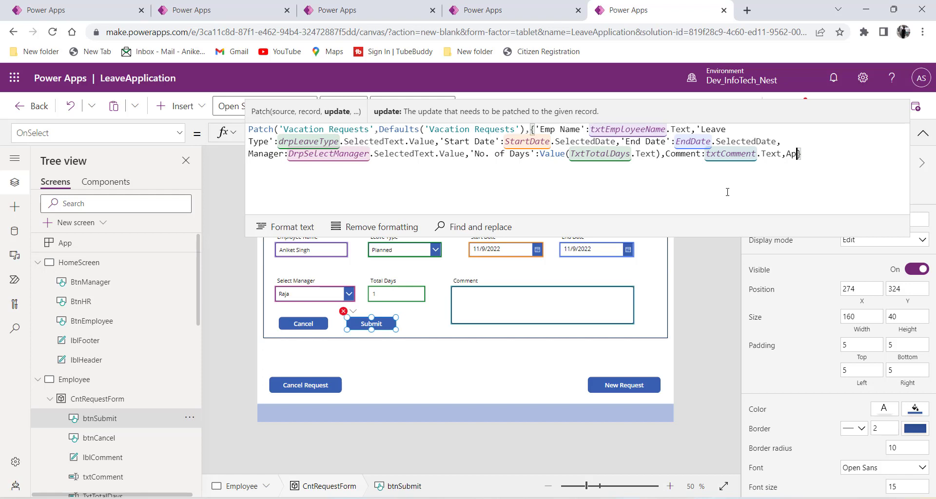
type("'Application Status':\"\"")
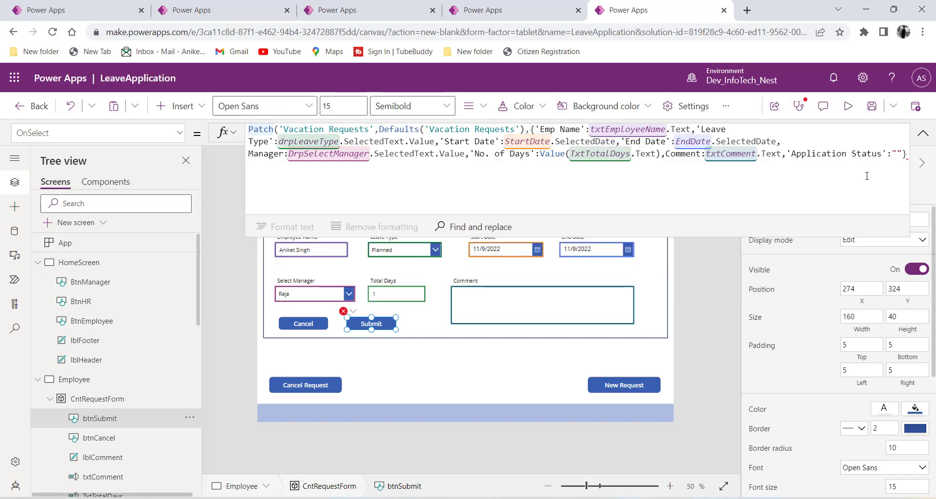
Step: Enter Submitted as the text value of the 'Application Status' field in the Patch record
left_click(898, 153)
type("Sub")
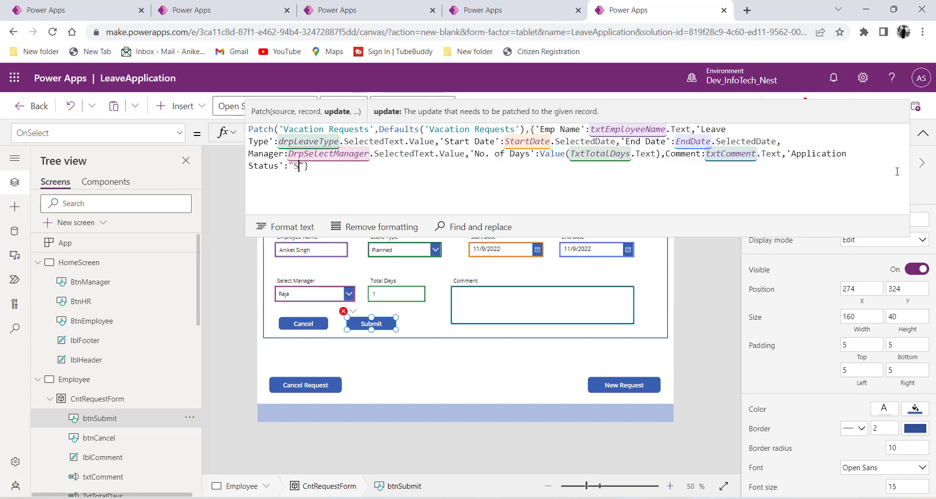
type("mitted")
left_click(356, 166)
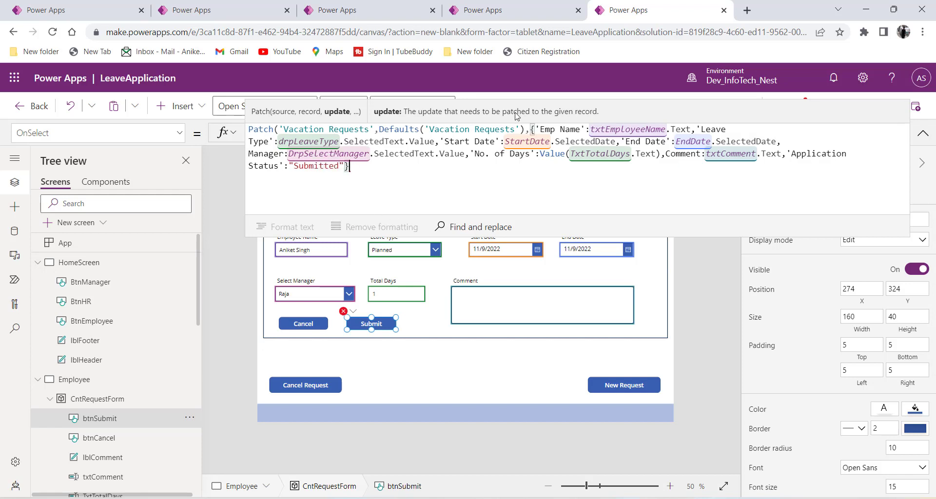
Step: Review the Patch record, close the formula with a closing parenthesis, and collapse the expanded formula editor
left_click_drag(532, 129, 351, 170)
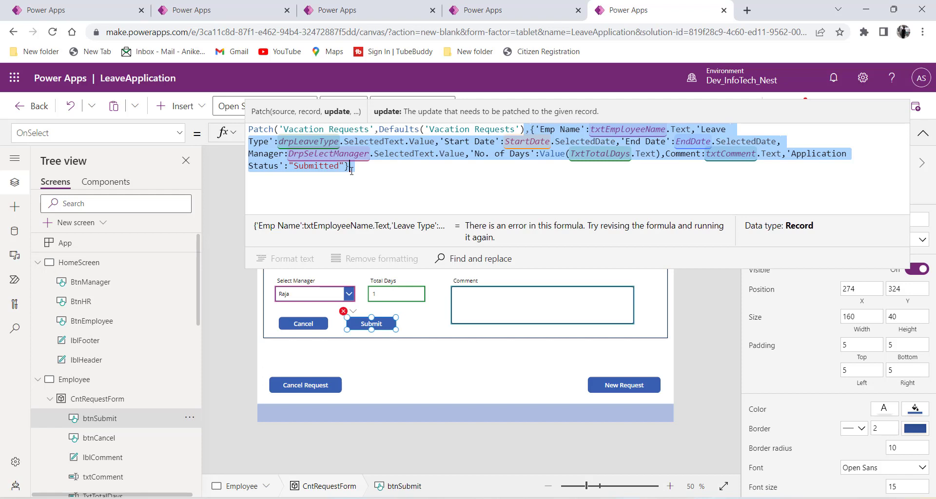
left_click(275, 130)
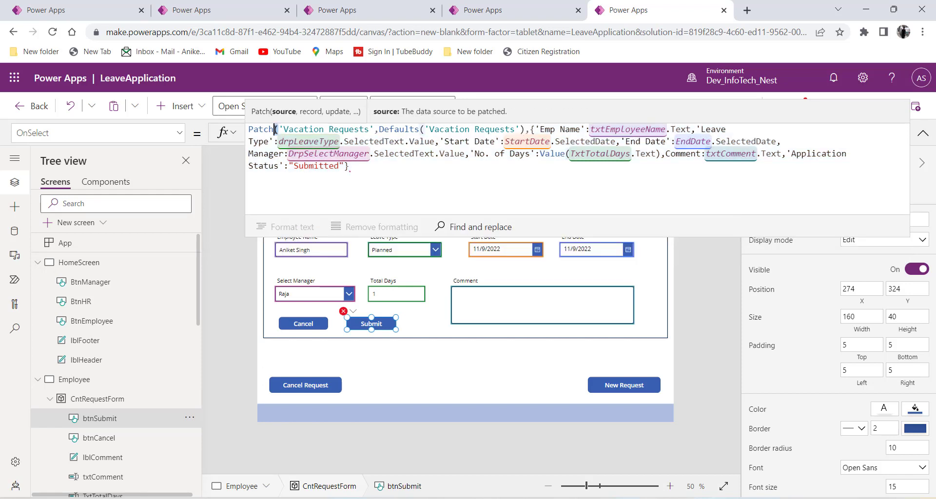
left_click(348, 167)
type(")")
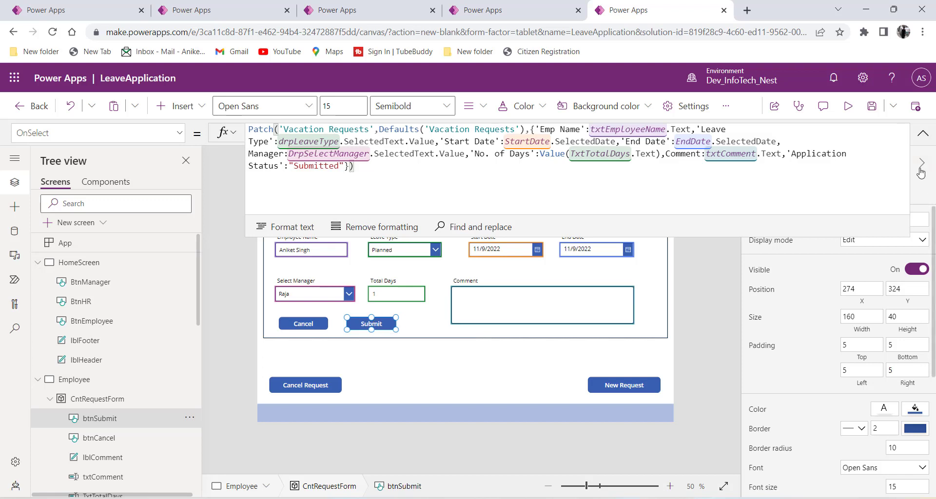
left_click(923, 134)
left_click(479, 304)
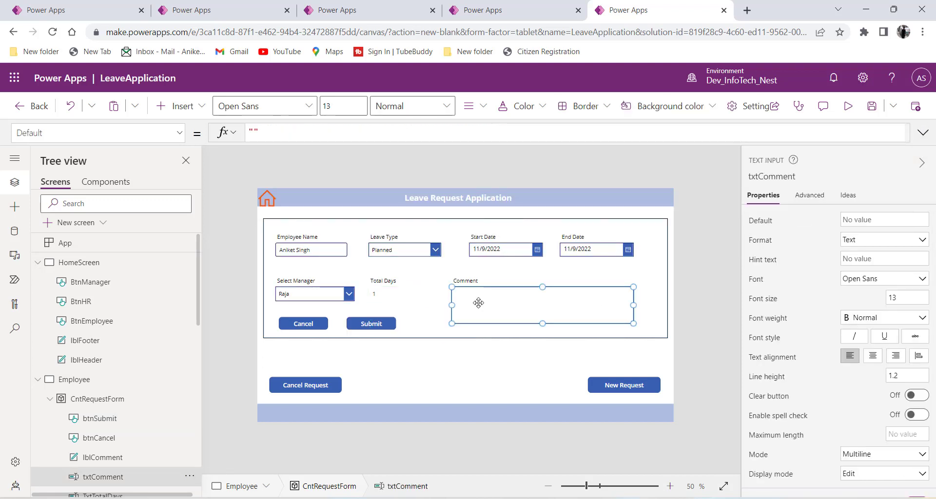
Step: Open the Submit button's DisplayMode property and replace its formula with the start of an If( function
left_click(364, 326)
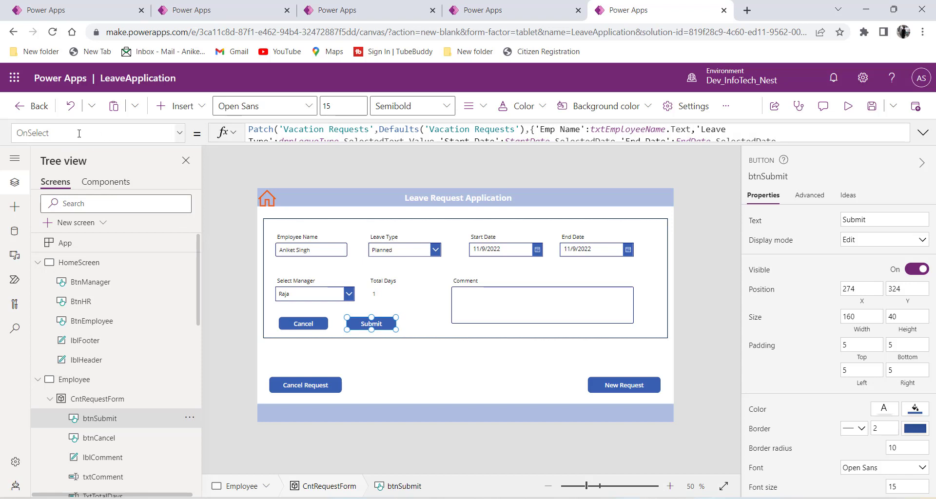
left_click(61, 132)
type("DisplayMode")
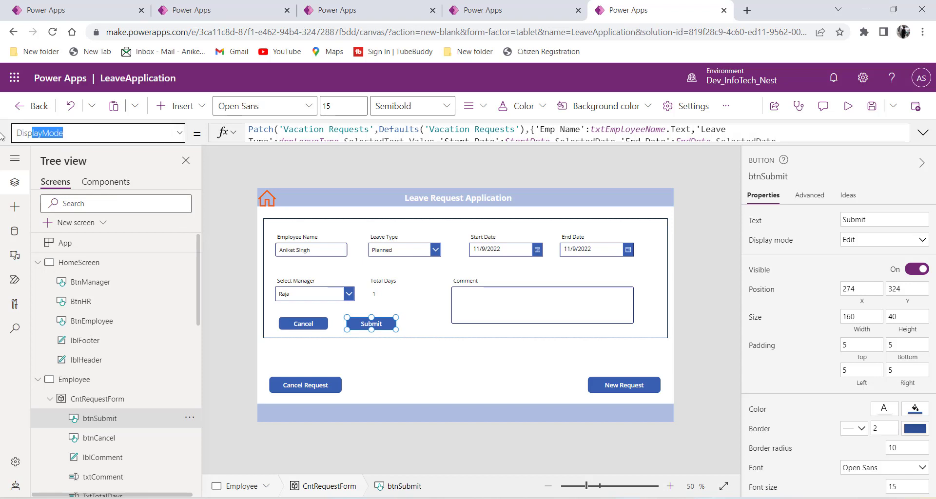
key("Return")
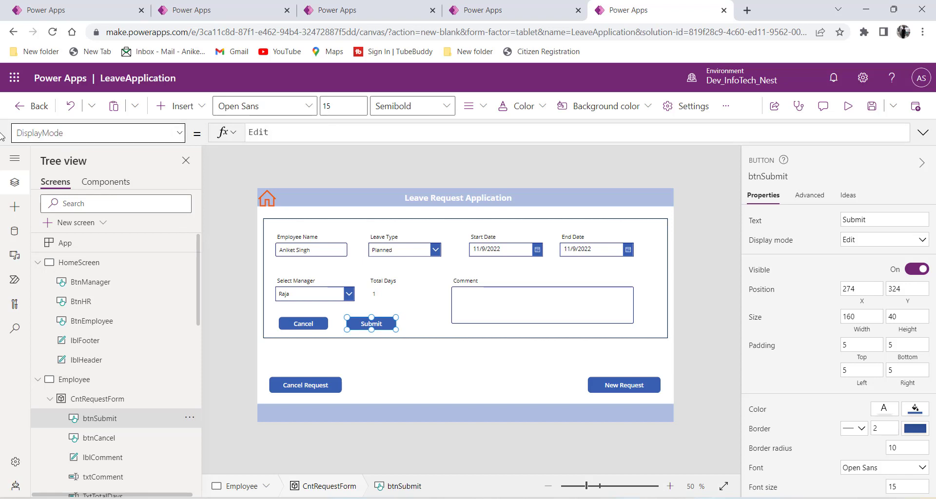
left_click(331, 132)
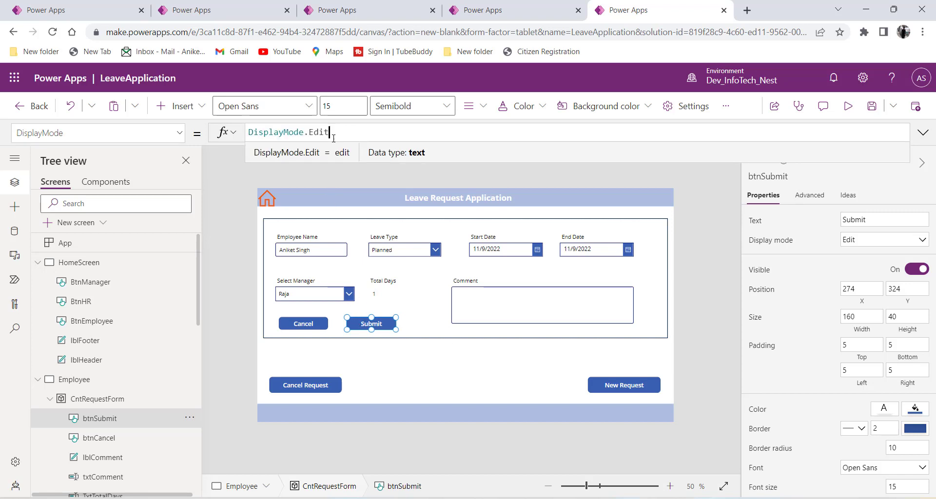
left_click_drag(334, 135, 247, 133)
type("If")
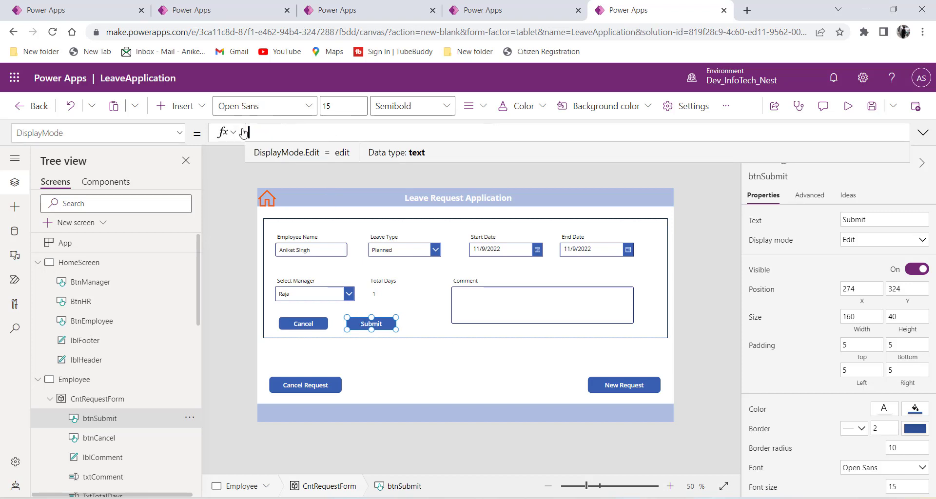
type("(")
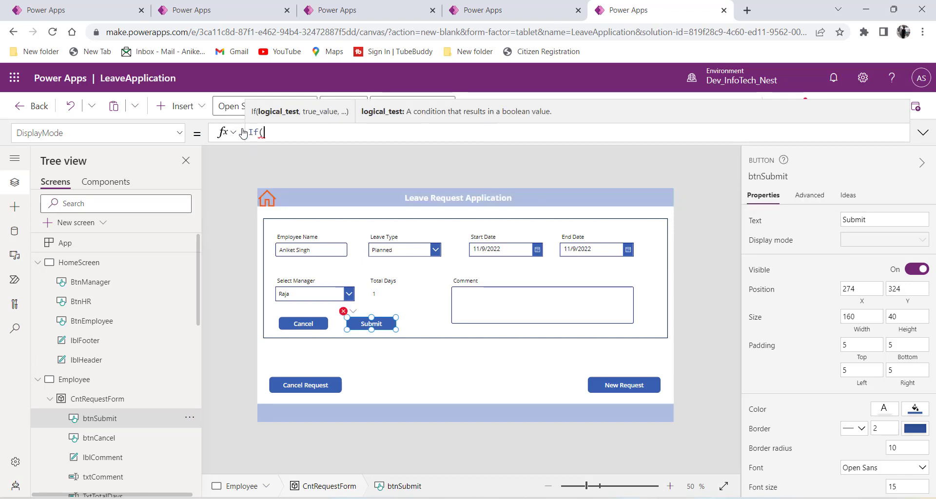
Step: Enter IsBlank(txtComment) as the logical test of the If function in the DisplayMode formula
type("txt")
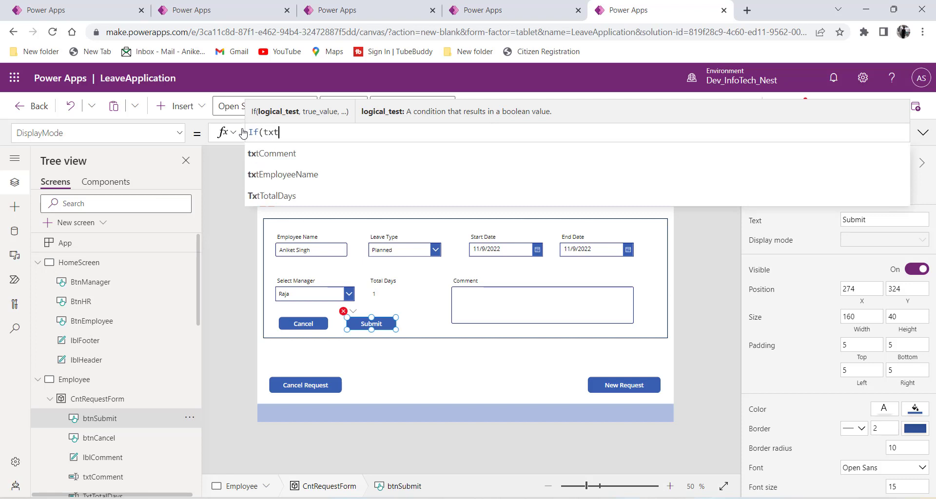
type("Co")
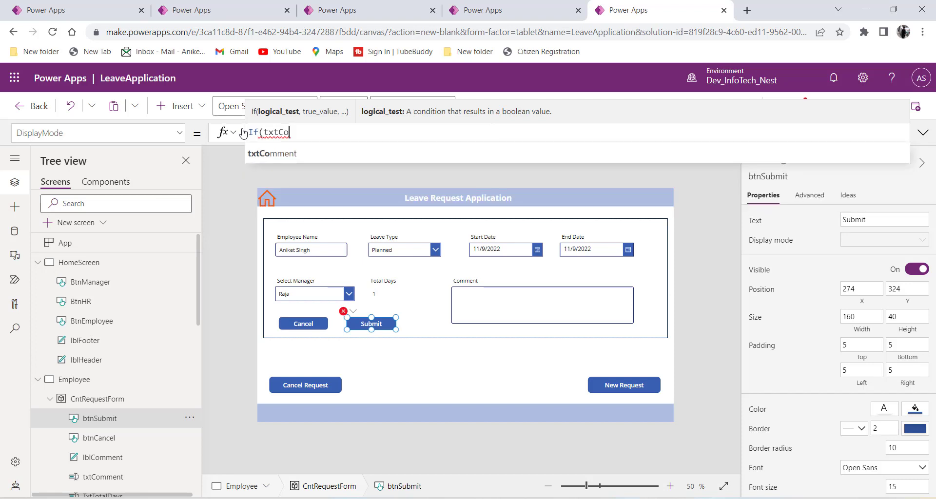
left_click(294, 154)
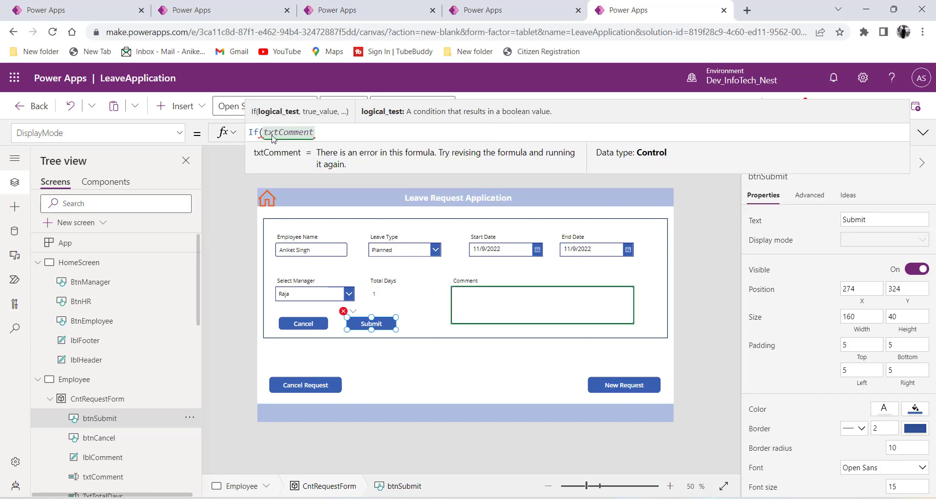
double_click(264, 132)
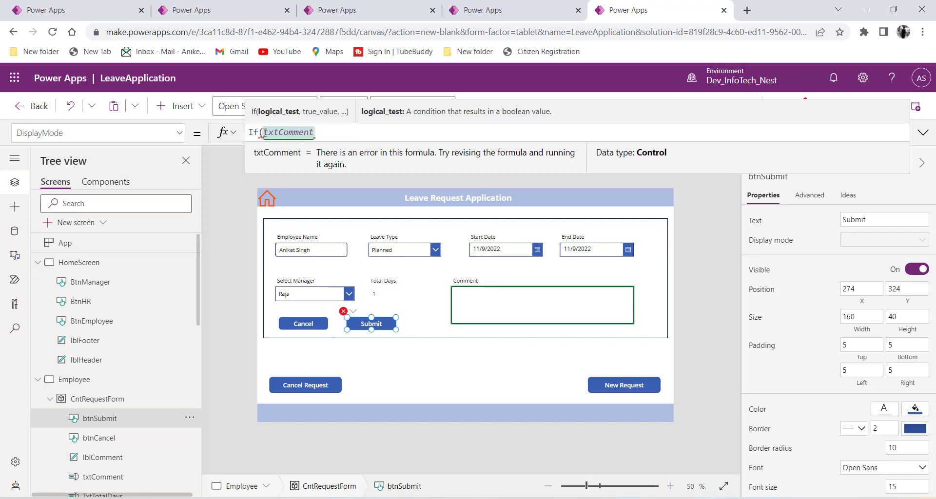
type("Isb")
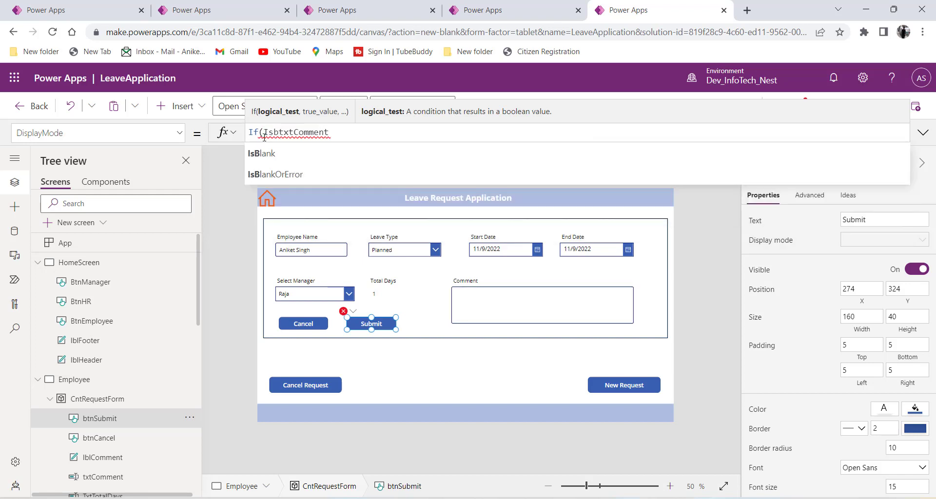
left_click(272, 156)
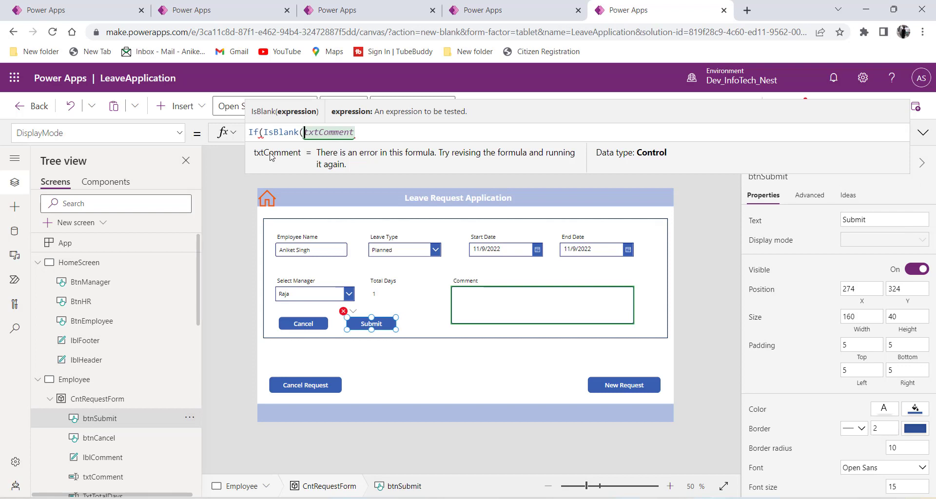
left_click(375, 138)
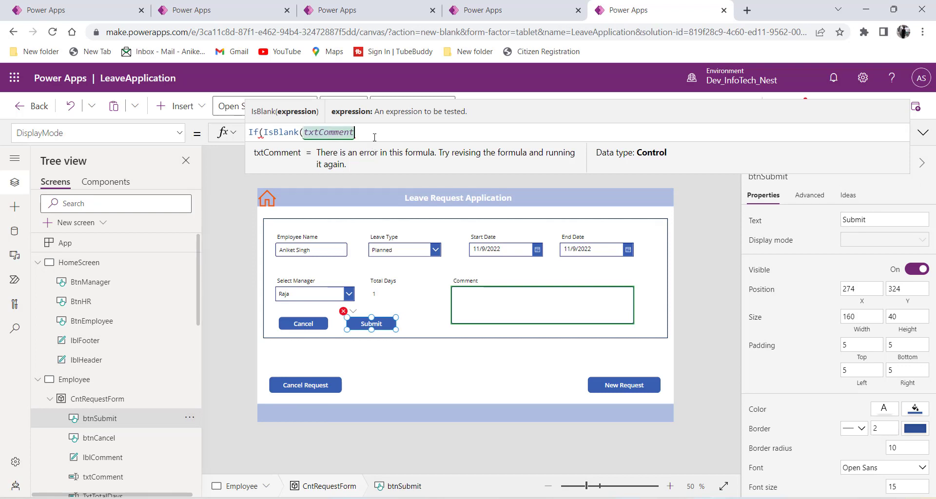
type(")")
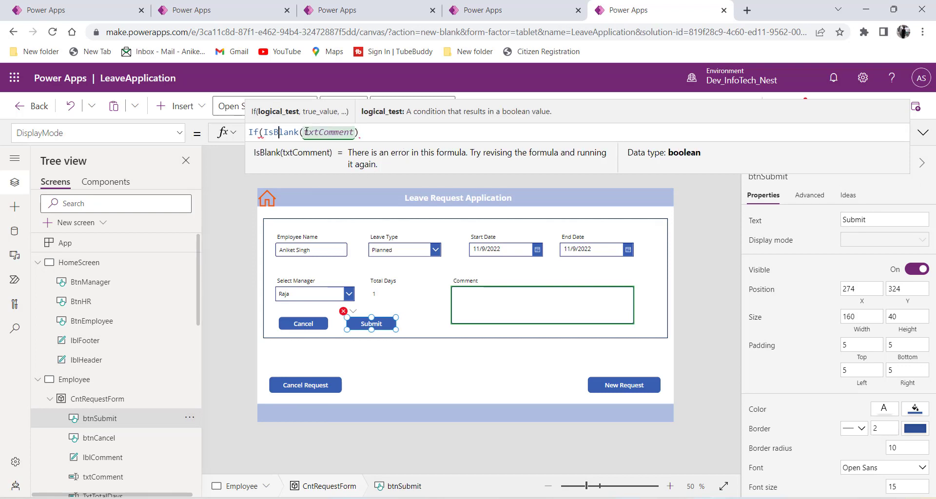
left_click_drag(306, 132, 354, 133)
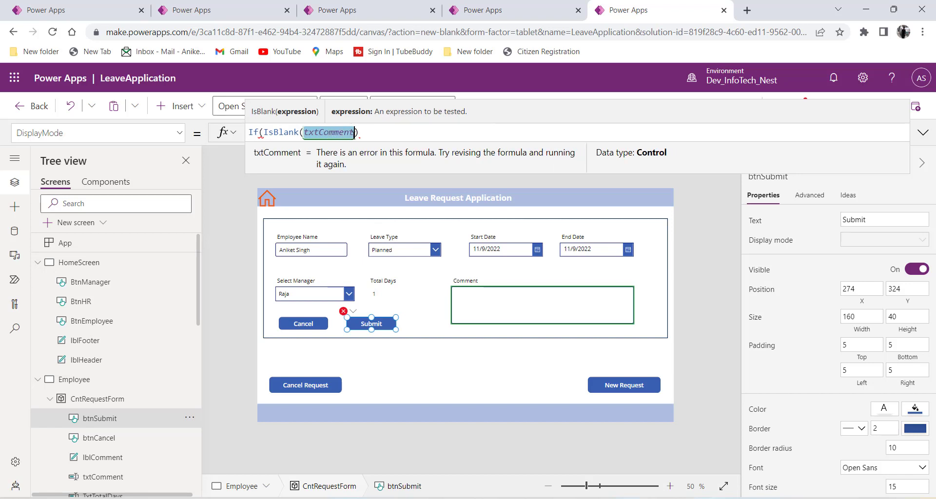
left_click(354, 132)
left_click(362, 137)
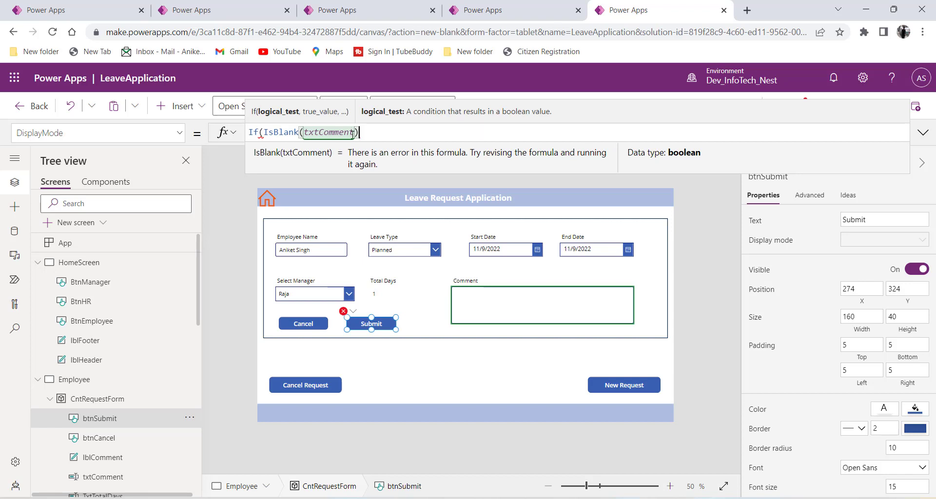
mouse_move(354, 132)
left_mouse_down()
mouse_move(265, 132)
mouse_move(355, 132)
left_mouse_up()
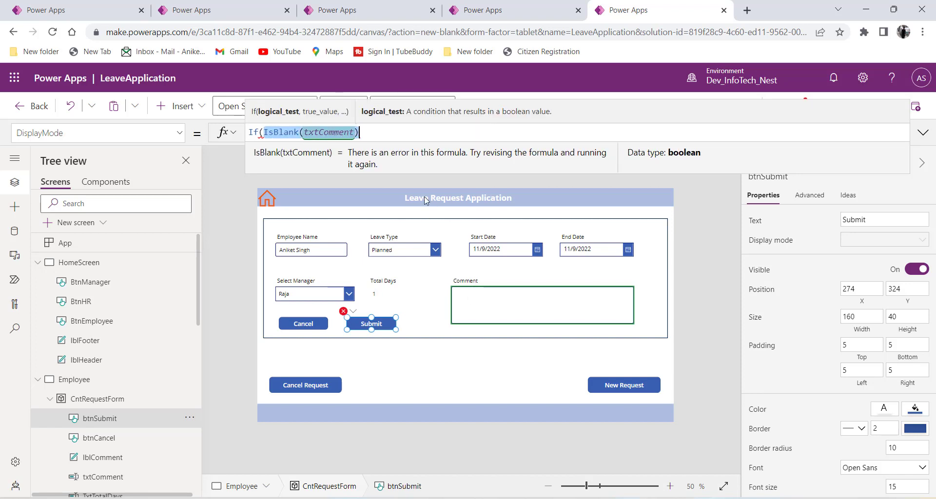
Step: Add a comma after the IsBlank test and enter DisplayMode.Disabled as the If function's true value
left_click(369, 135)
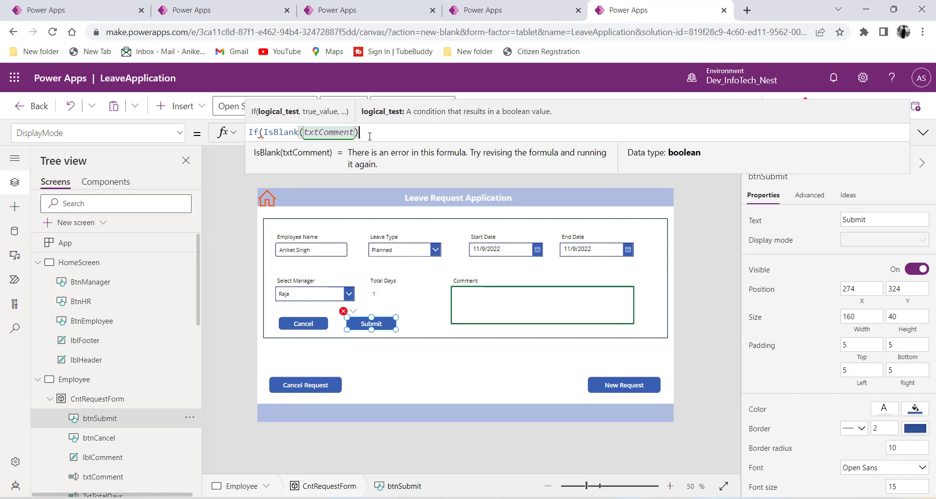
type(",")
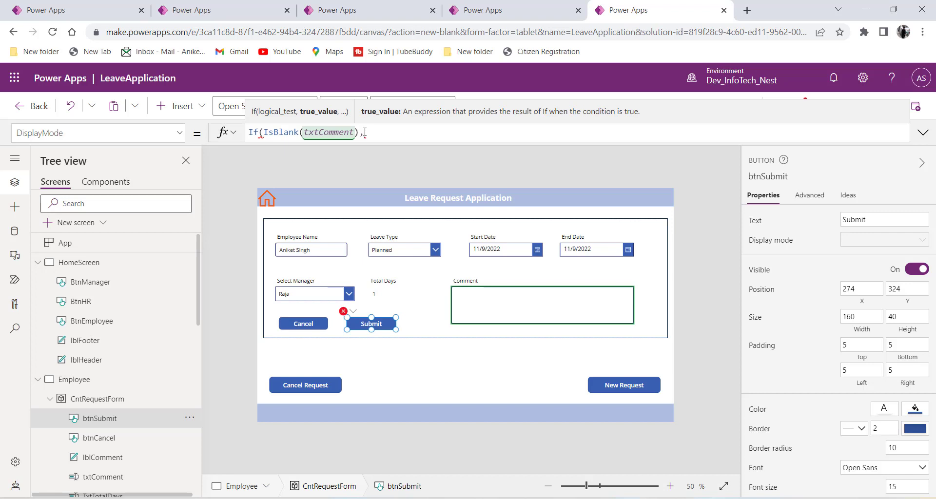
type("Displ")
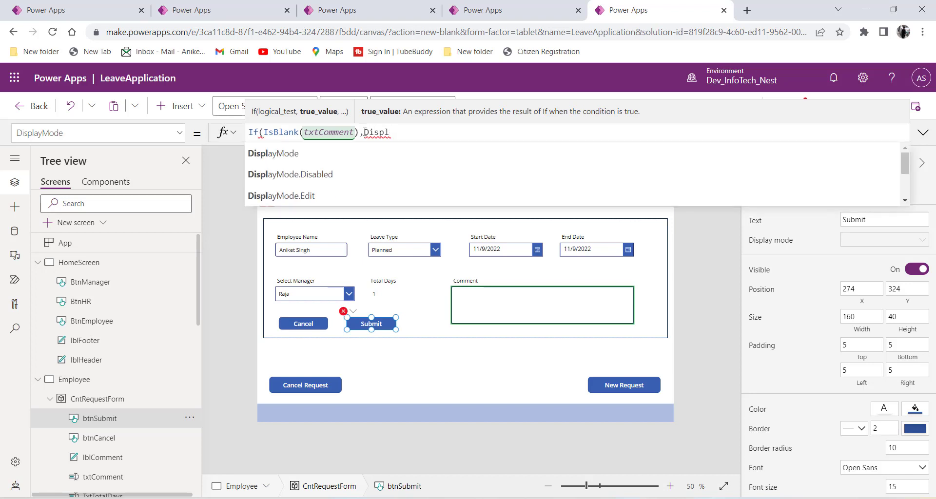
left_click(308, 179)
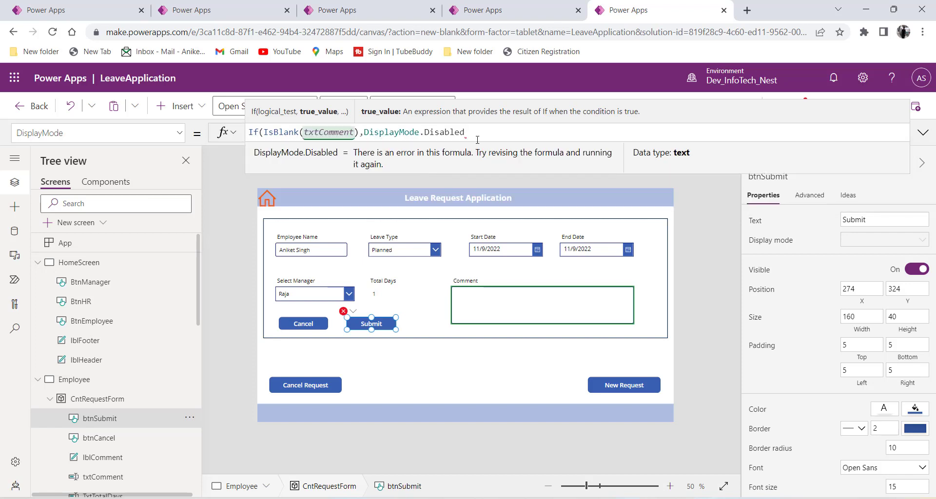
Step: Add DisplayMode.Edit as the If function's else value and close the formula with a parenthesis
type(",")
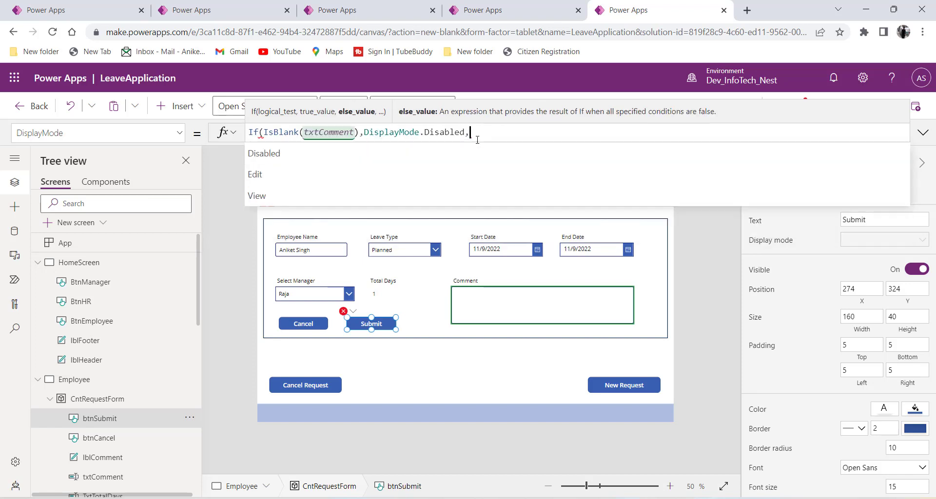
type("Displa")
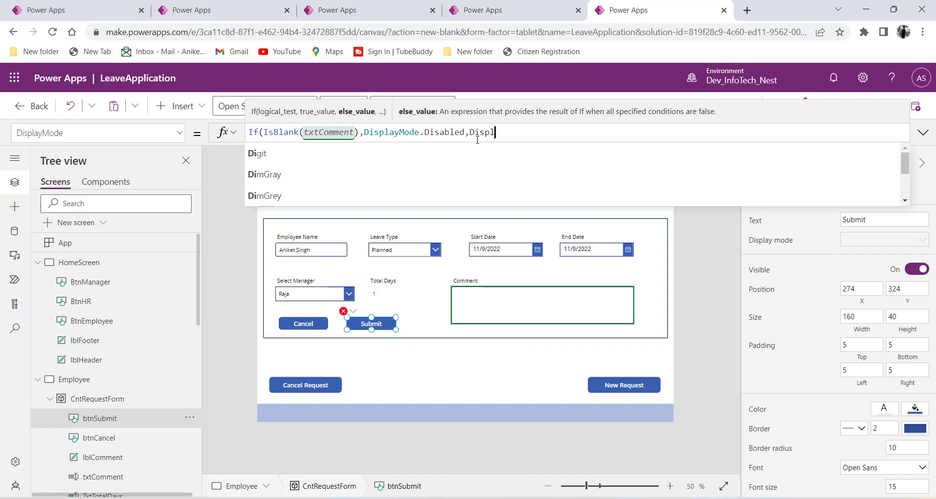
key("Tab")
type(".E")
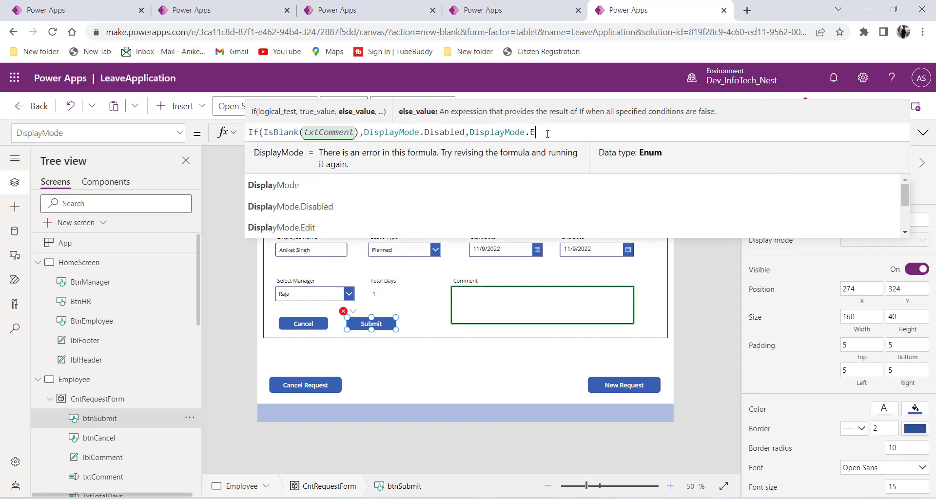
type("dit)")
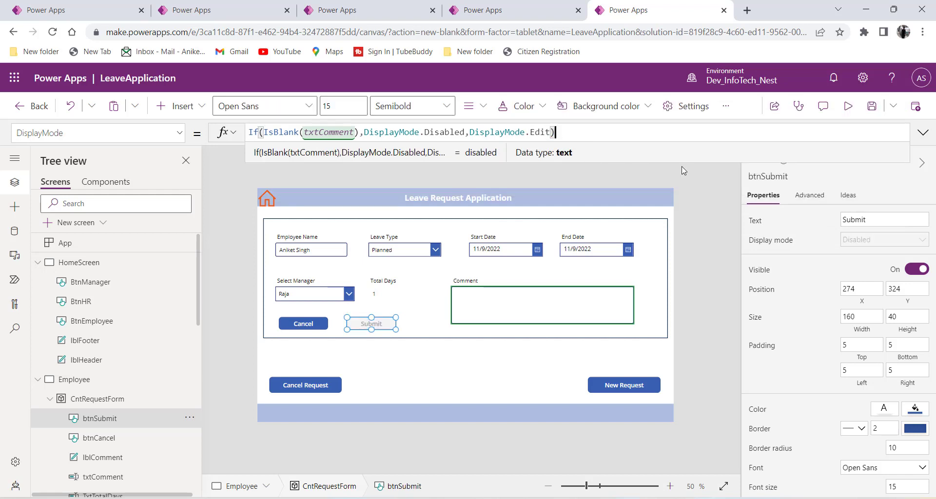
Step: Preview the app, try Submit with an empty comment, enter "asa fgjg" as the comment, and exit the preview
left_click(847, 106)
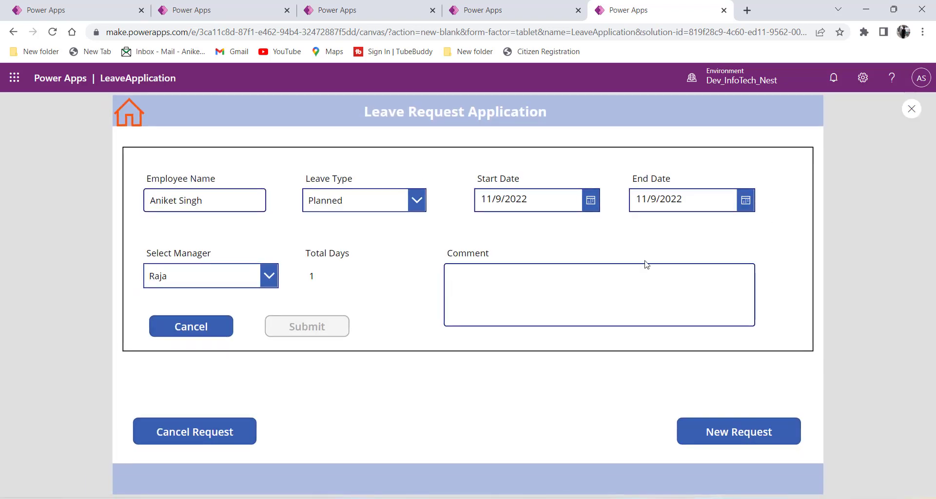
left_click(476, 285)
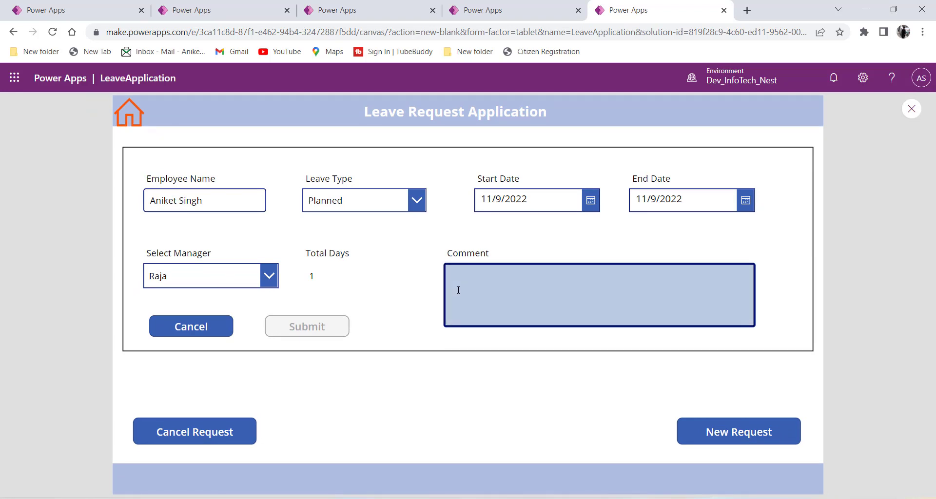
left_click(306, 333)
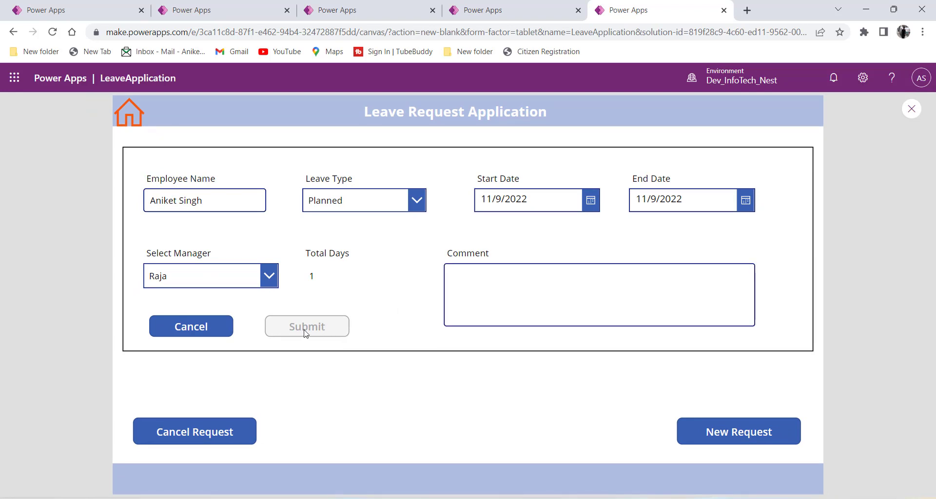
left_click(471, 292)
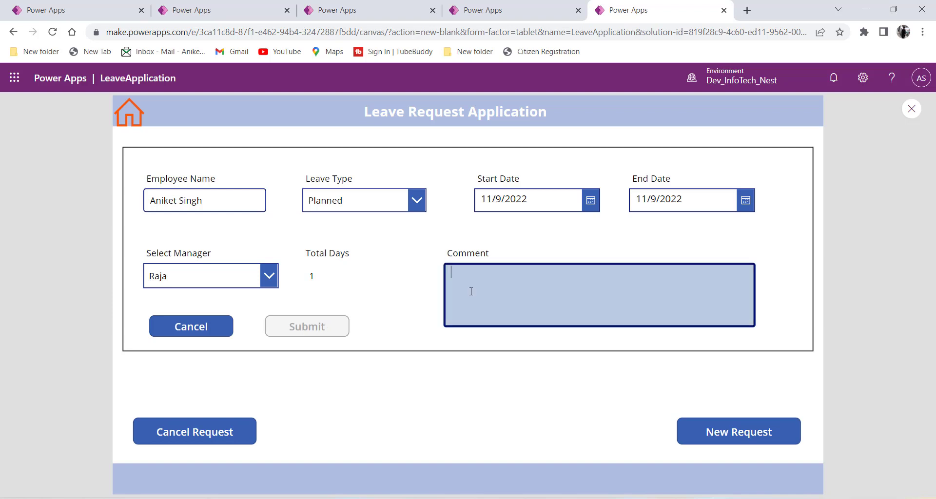
type("asa fgjg")
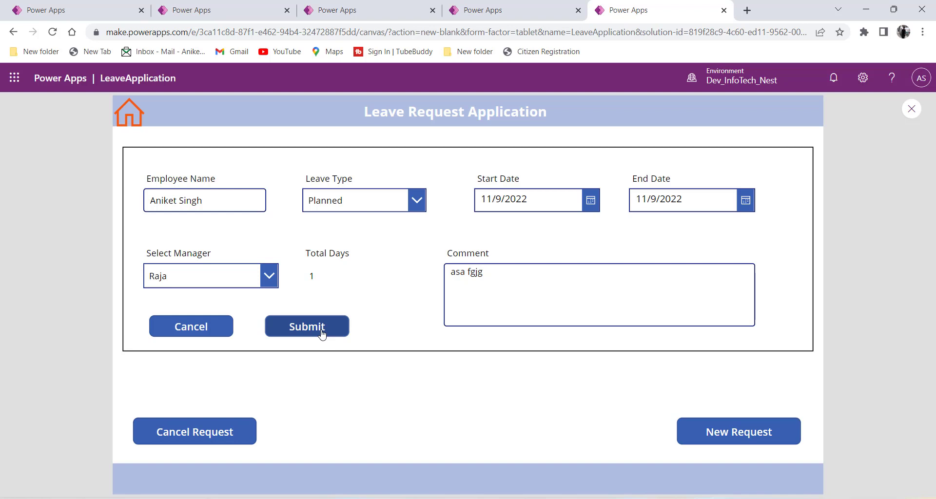
key("Escape")
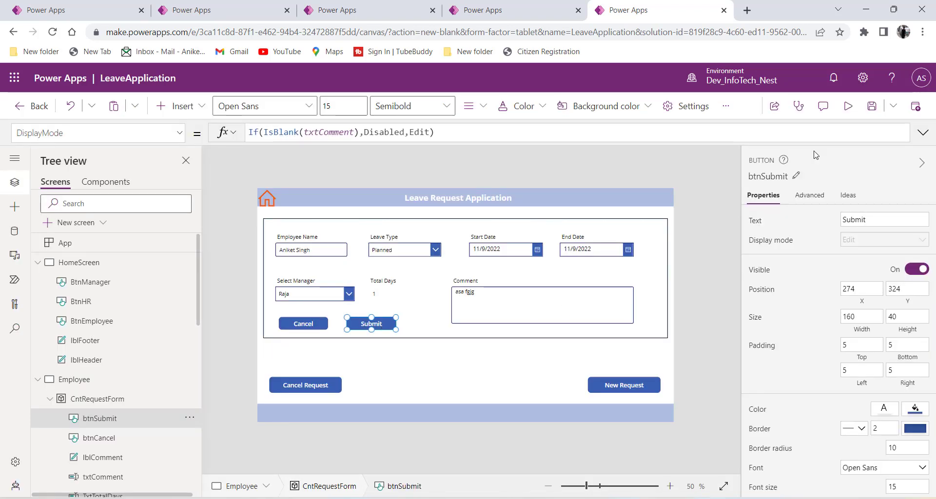
Step: Preview the app again and set the request's Start Date to 11/8/2022
left_click(848, 105)
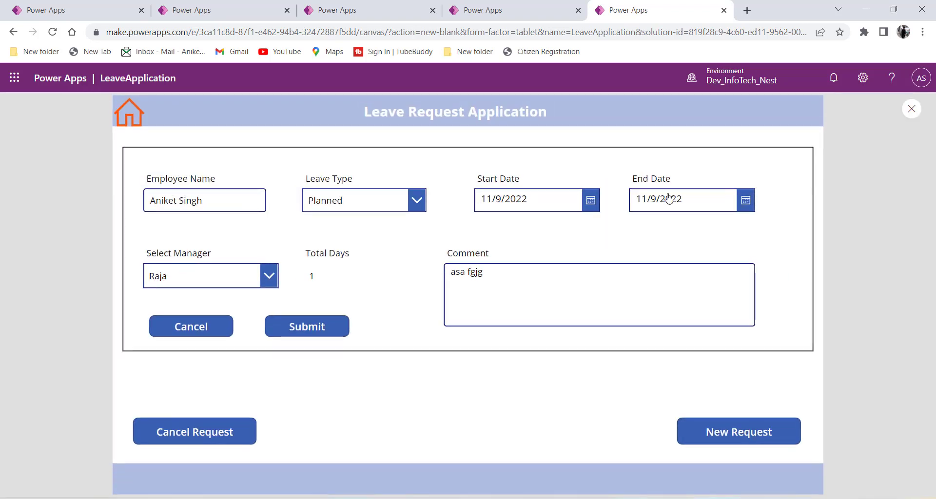
left_click(591, 200)
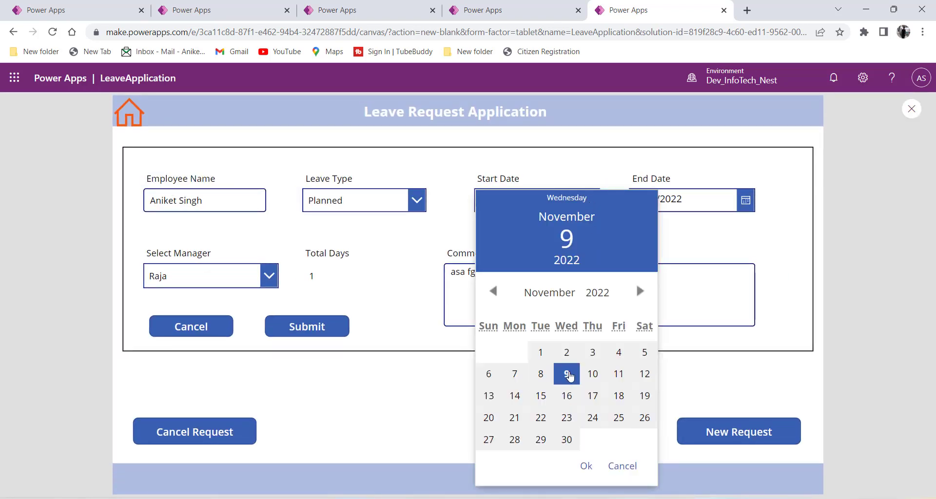
left_click(542, 380)
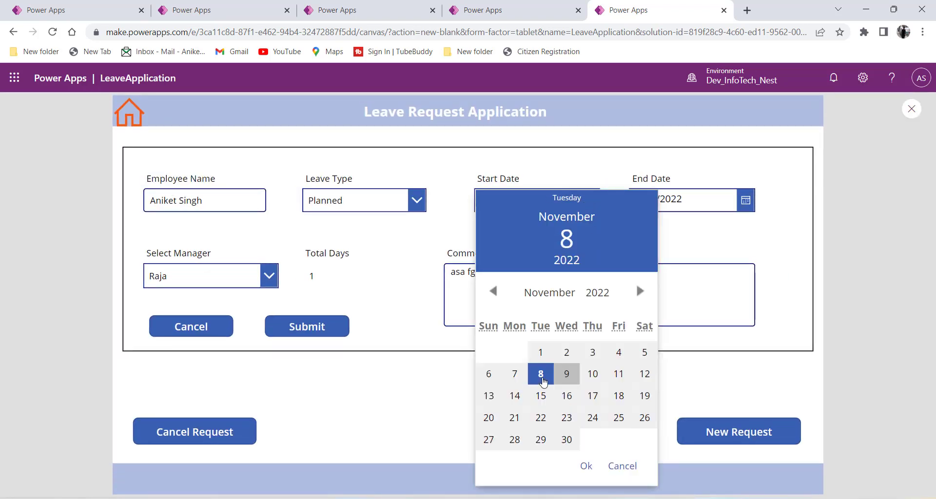
left_click(587, 467)
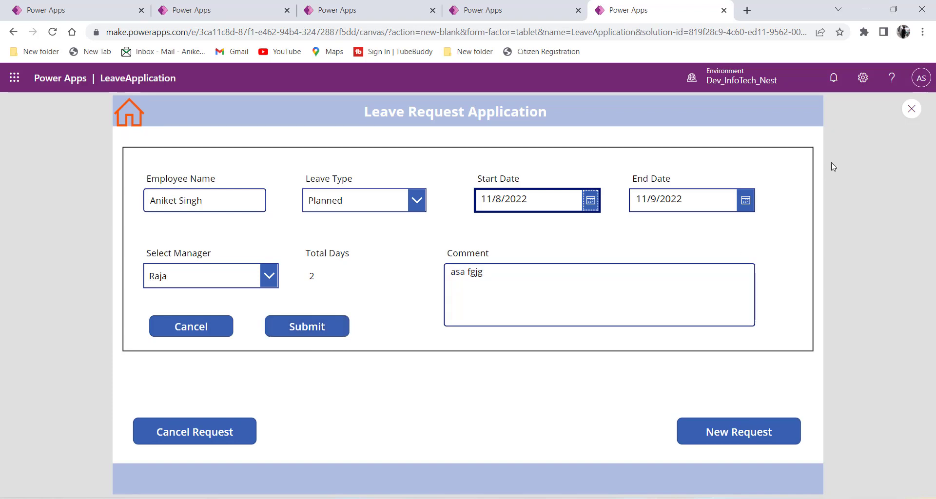
Step: Exit the preview and add an || operator after IsBlank(txtComment) in the Submit button's DisplayMode formula
left_click(912, 109)
left_click(389, 325)
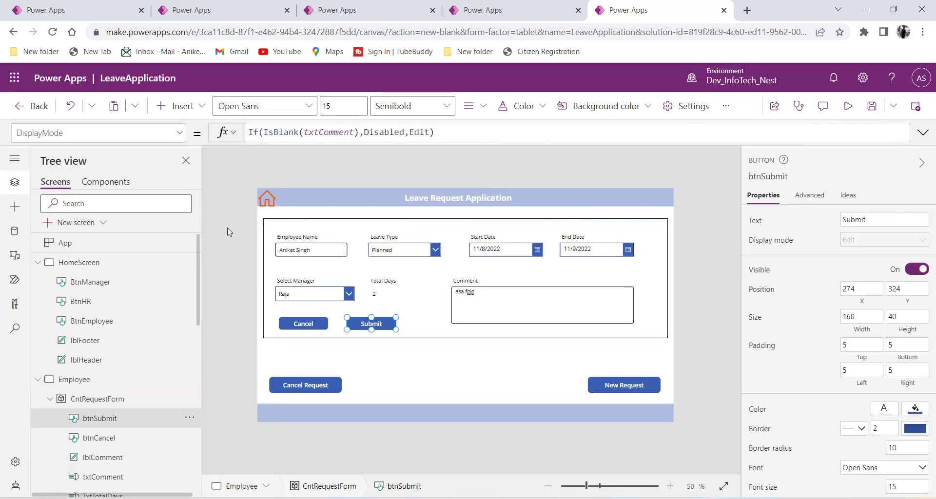
left_click(14, 139)
left_click_drag(359, 133, 265, 133)
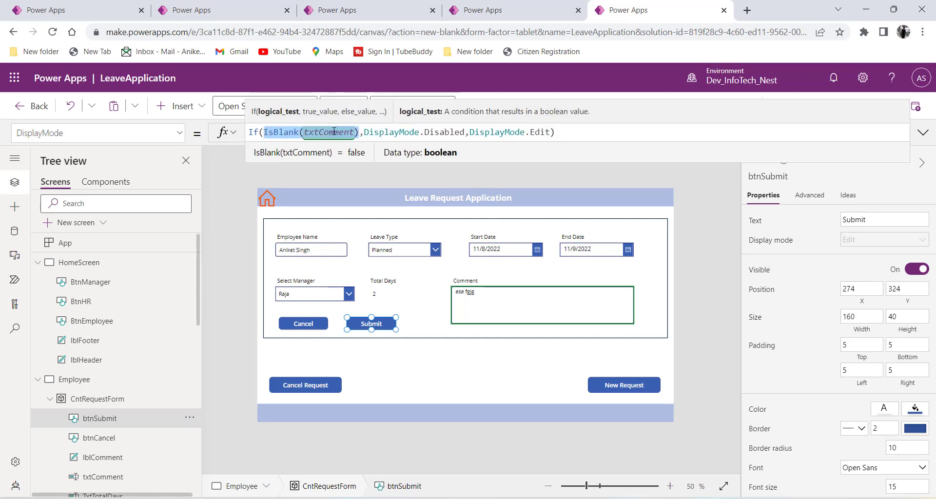
left_click(362, 133)
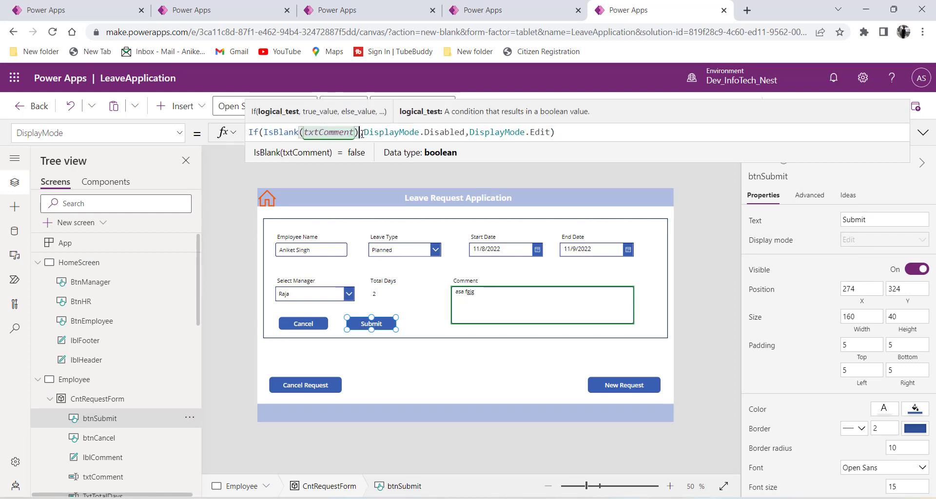
type("||")
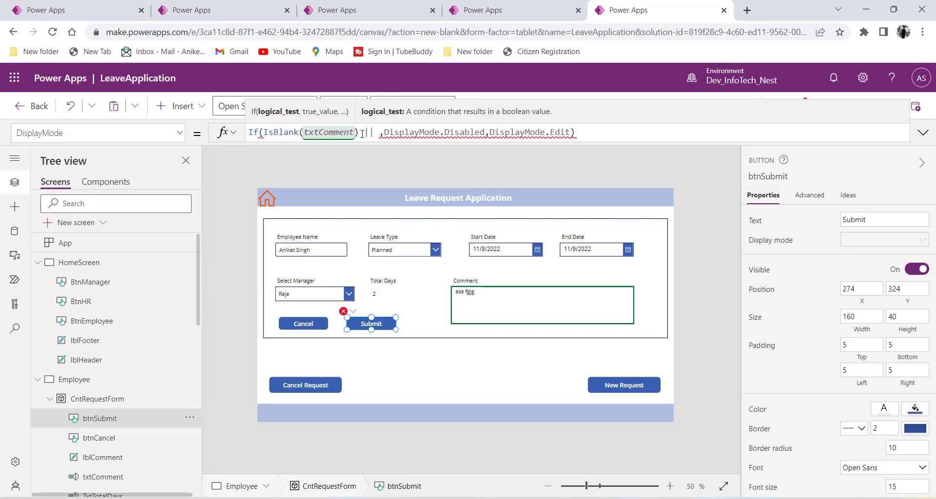
Step: Enter StartDate.SelectedDate<Today() as the second condition of the If function's test
type(" start")
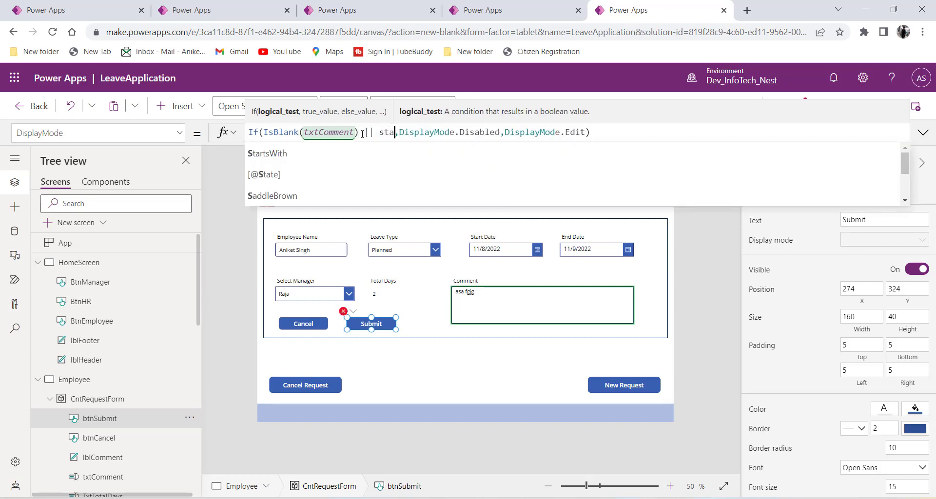
left_click(346, 195)
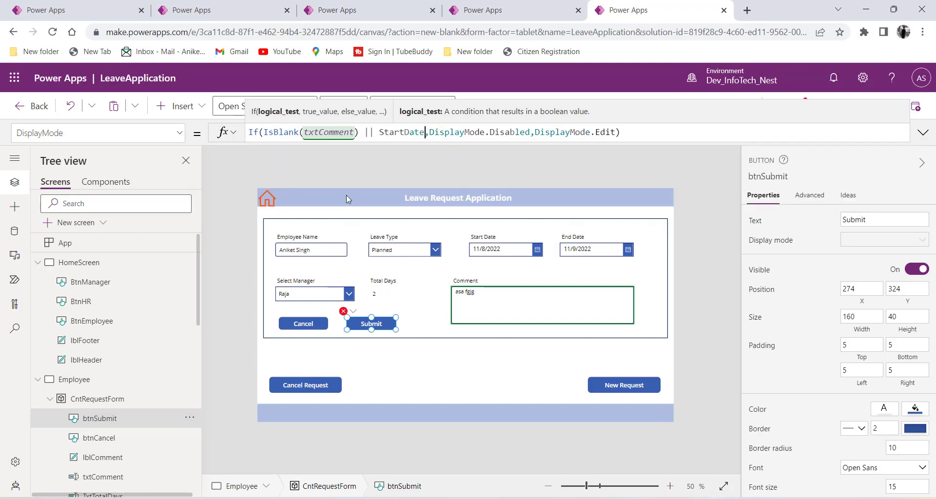
type(".sele")
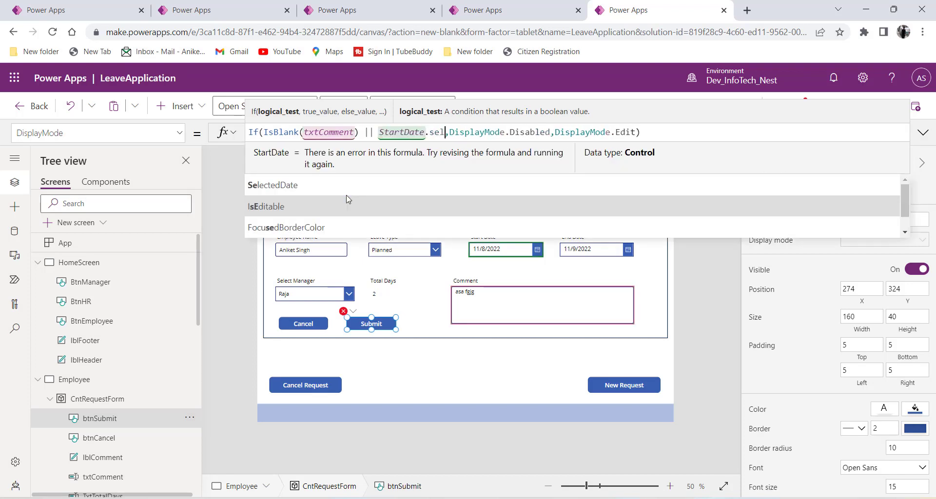
left_click(319, 155)
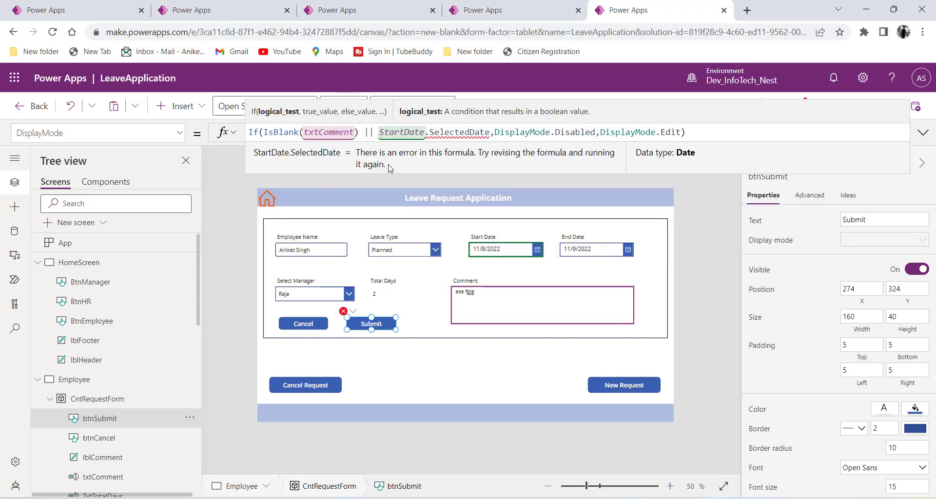
type("<T")
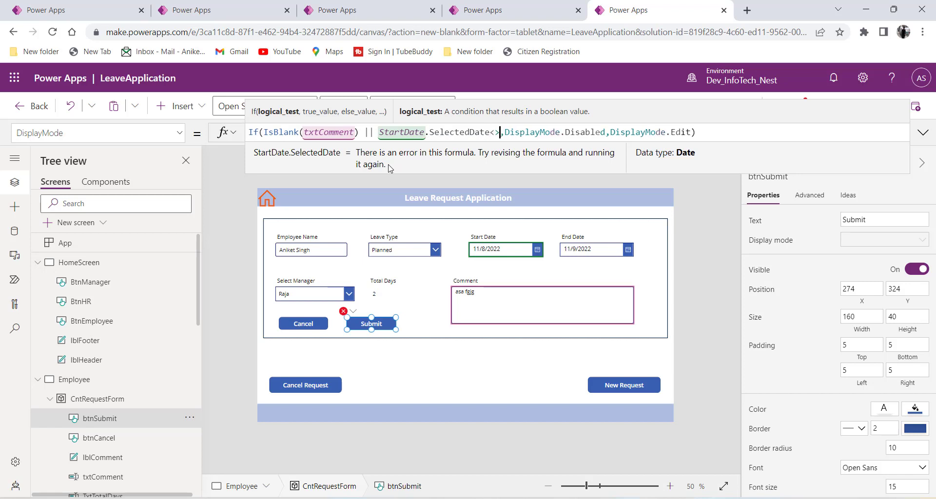
type("oday(")
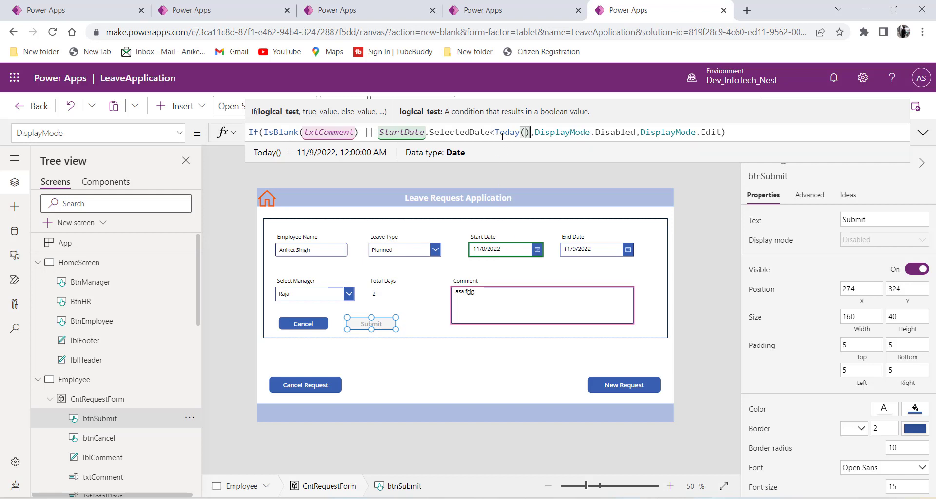
Step: Review the start-date condition and the Disabled and Edit results in the Submit button's formula, and inspect the End Date and Start Date pickers
left_click(529, 135)
left_click_drag(531, 135, 377, 133)
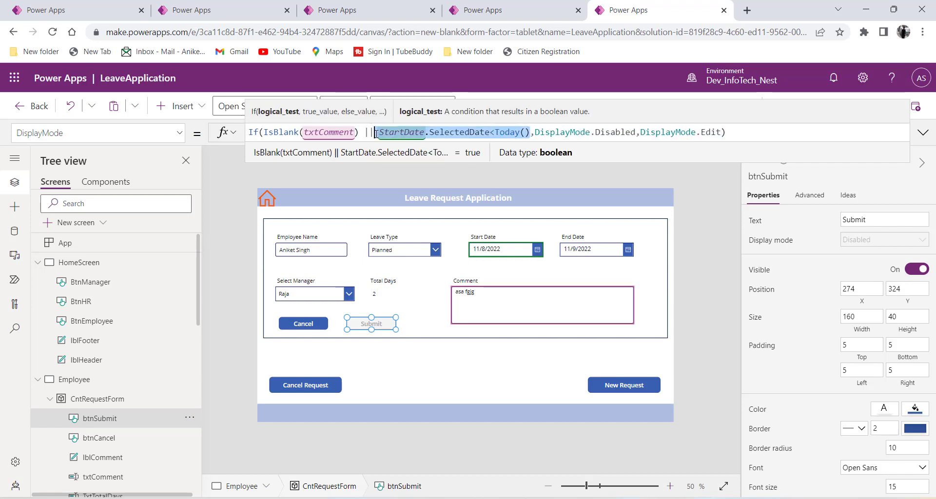
left_click_drag(535, 134, 635, 134)
left_click(651, 134)
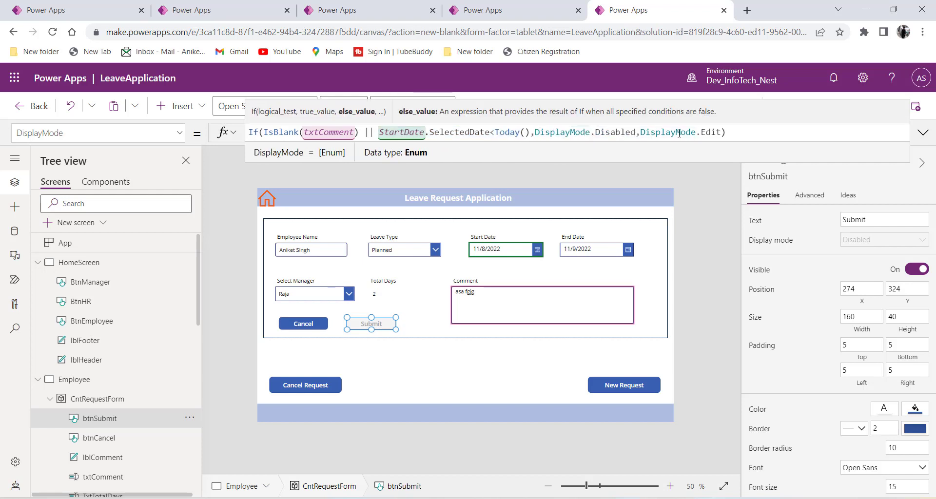
left_click(722, 134)
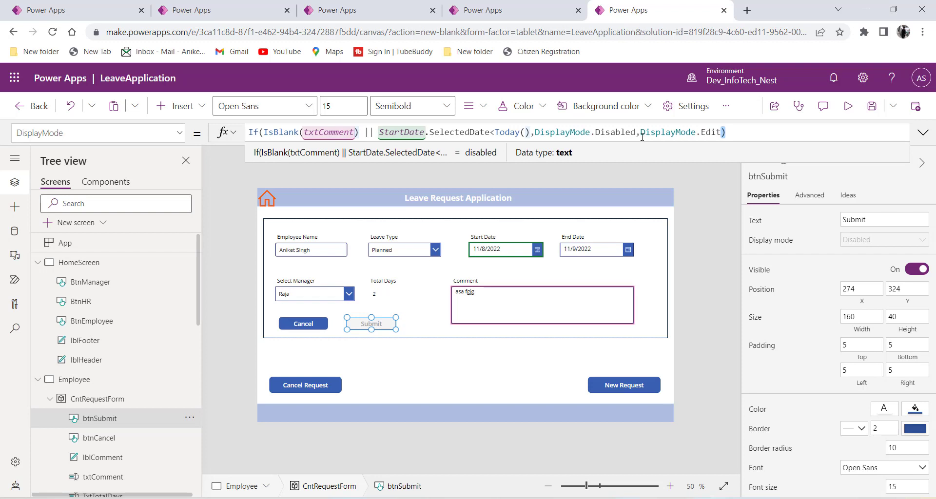
left_click_drag(642, 137, 639, 134)
left_click(737, 129)
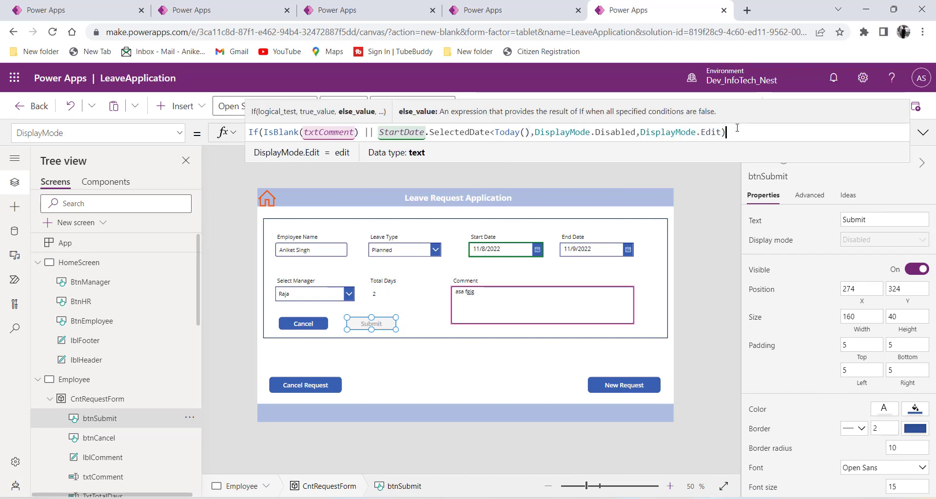
left_click_drag(721, 134, 703, 132)
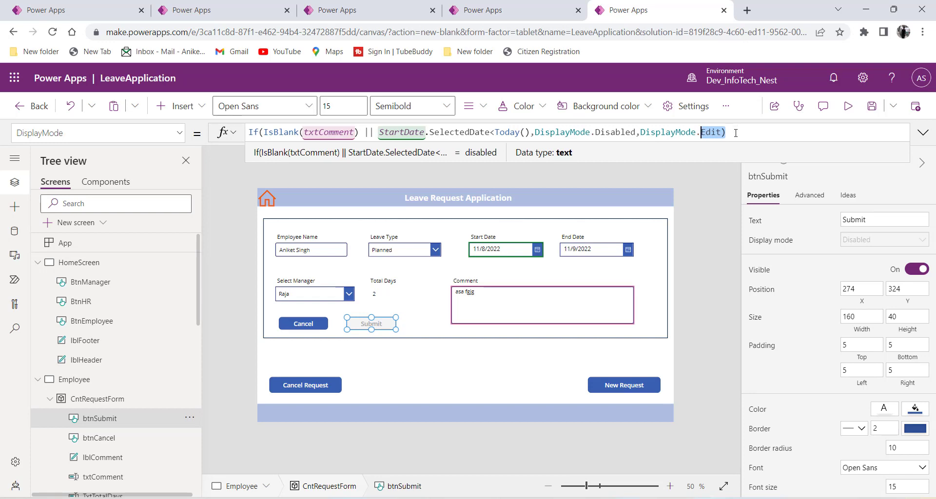
left_click(735, 129)
left_click(378, 326)
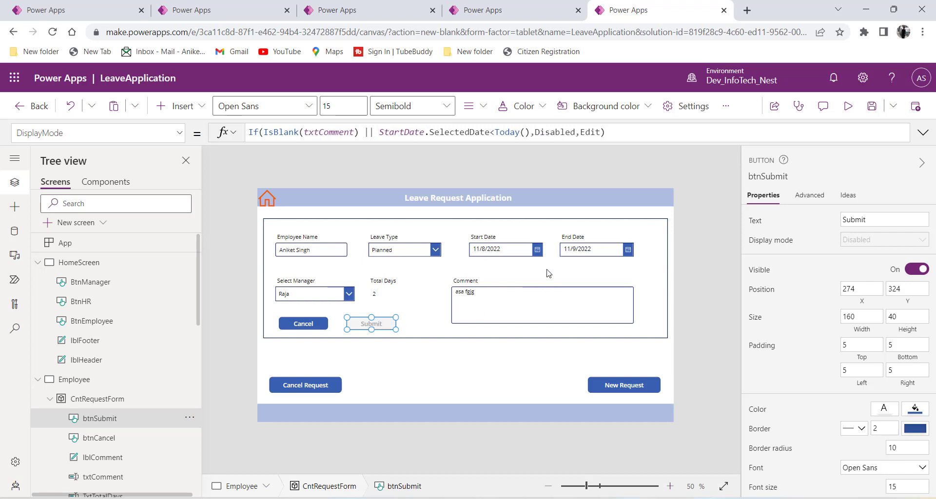
left_click(588, 255)
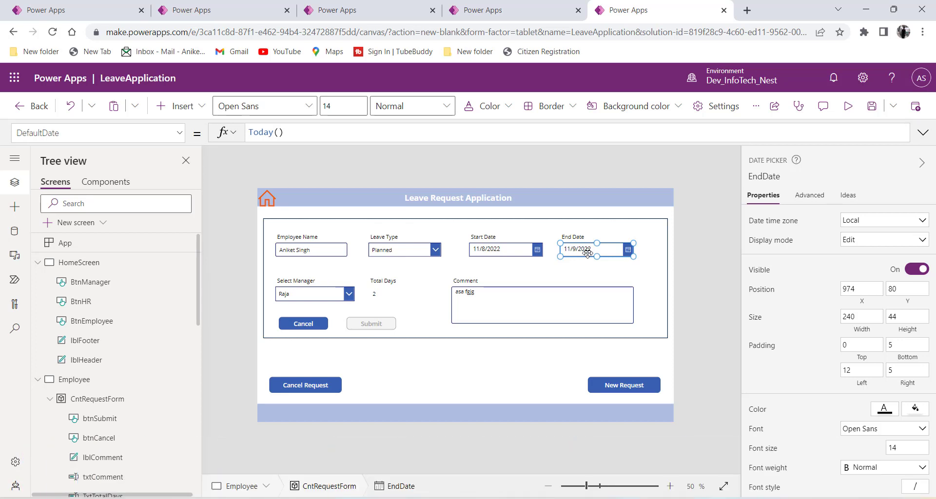
left_click(485, 246)
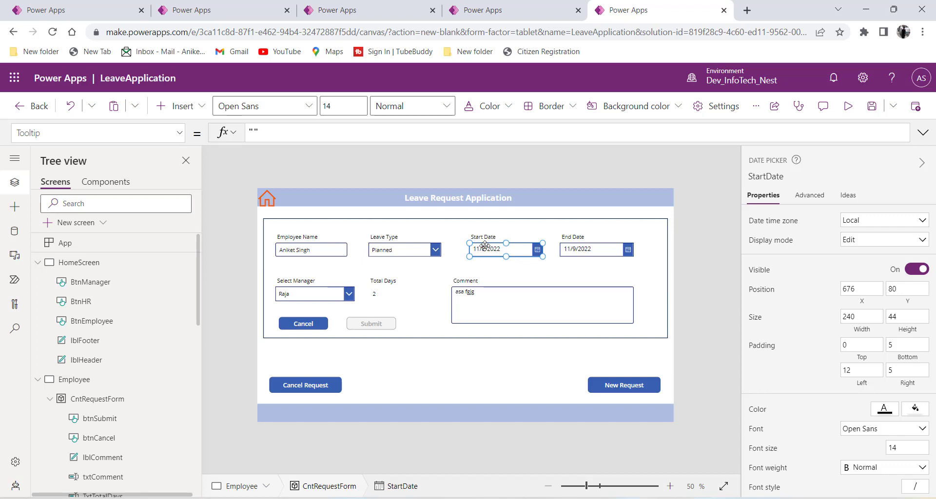
Step: Add another || operator after Today() in the Submit button's DisplayMode formula, followed by the EndDate control
left_click(372, 324)
left_click(530, 132)
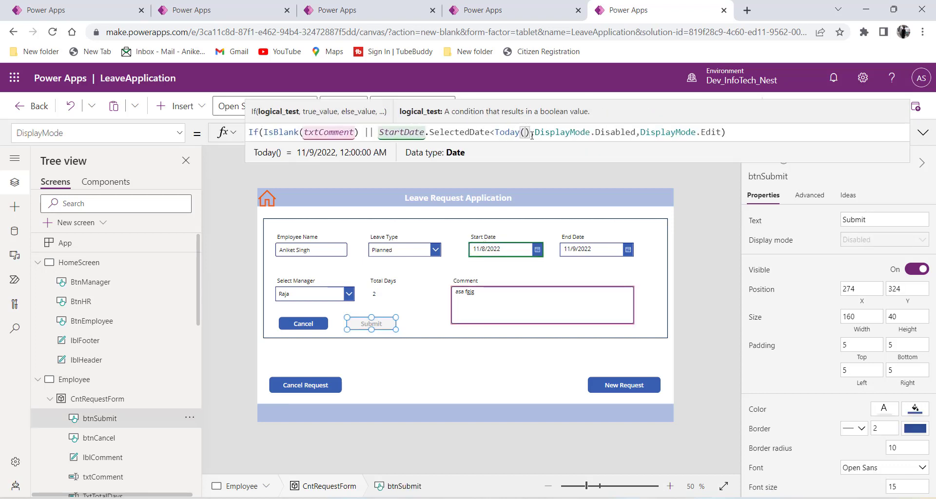
type("|| ")
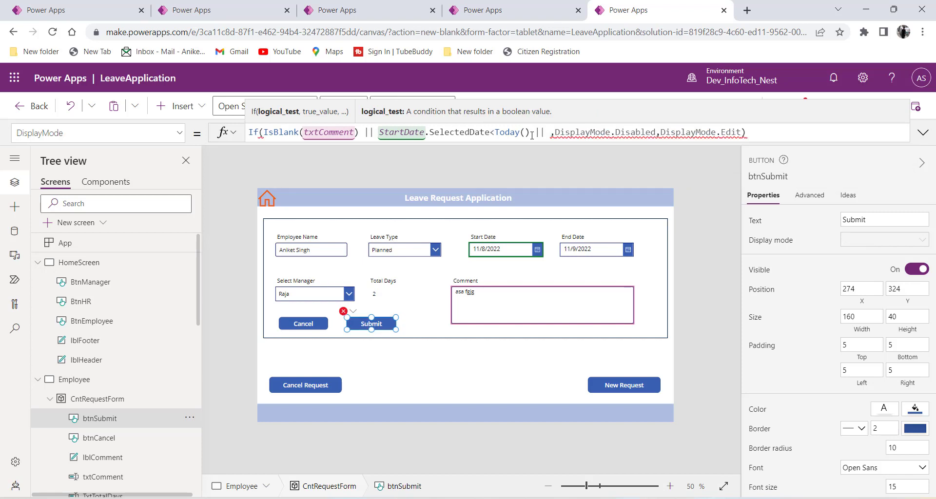
type("EndDayte")
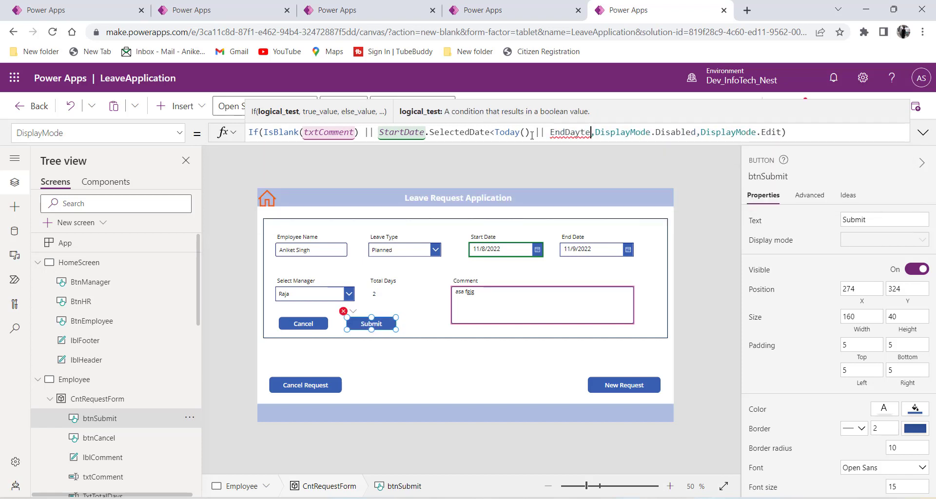
key("BackSpace")
key("BackSpace")
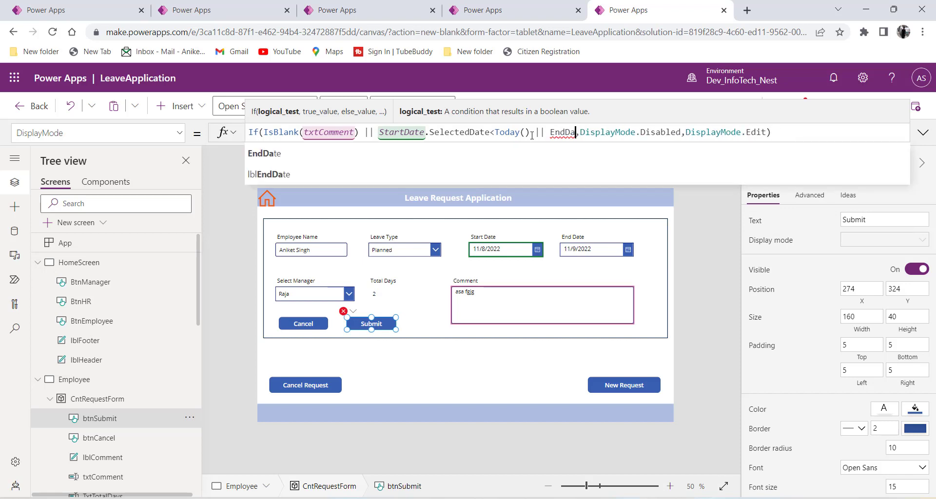
type("te")
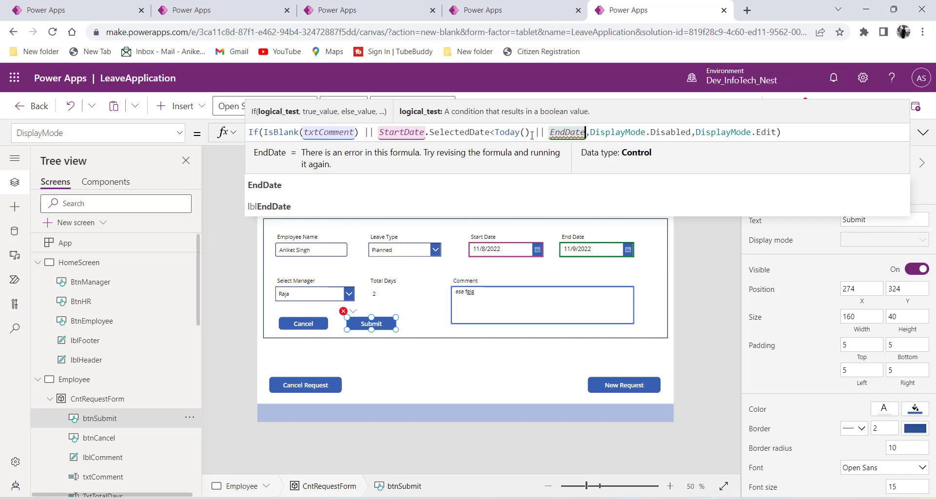
Step: Complete the third condition as EndDate.SelectedDate<StartDate.SelectedDate and check the whole formula in the expanded view
type(".")
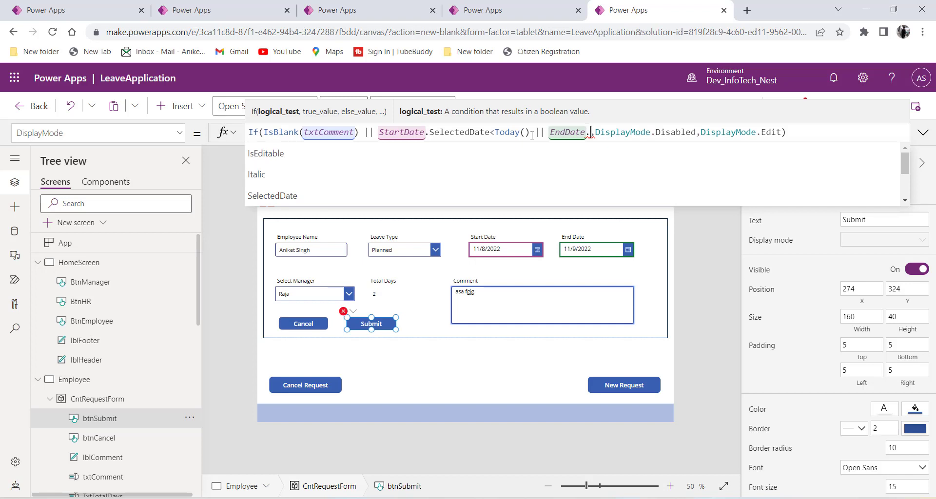
type("selected")
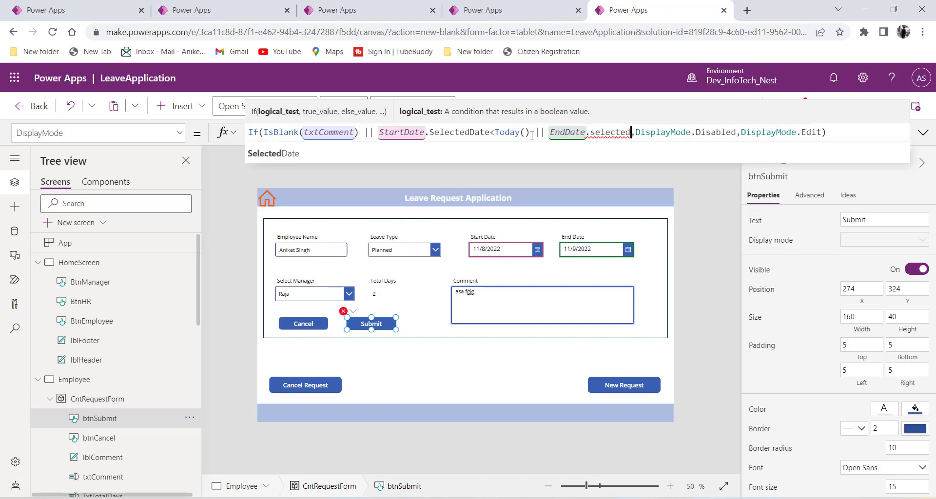
left_click(483, 154)
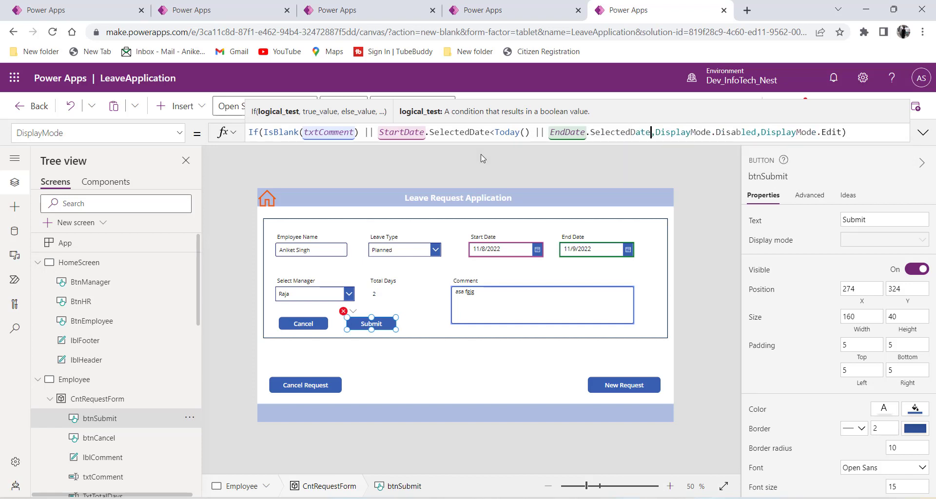
type("<")
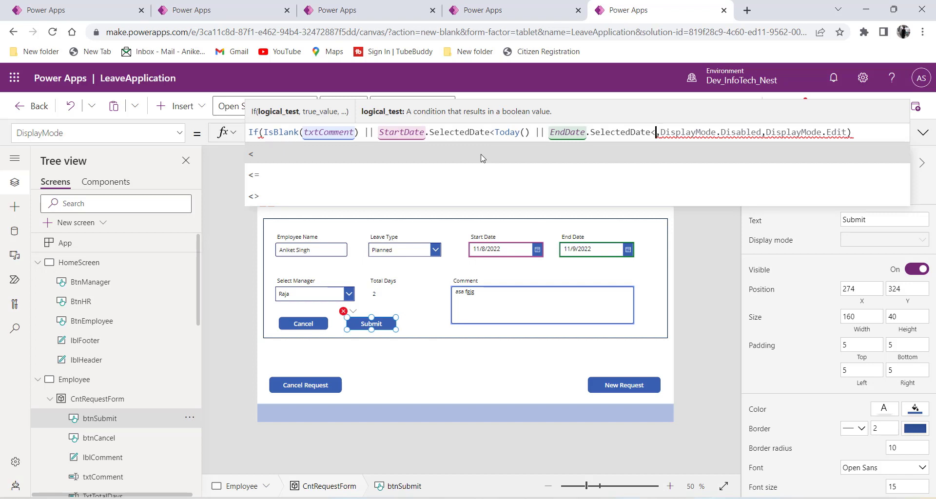
type("st")
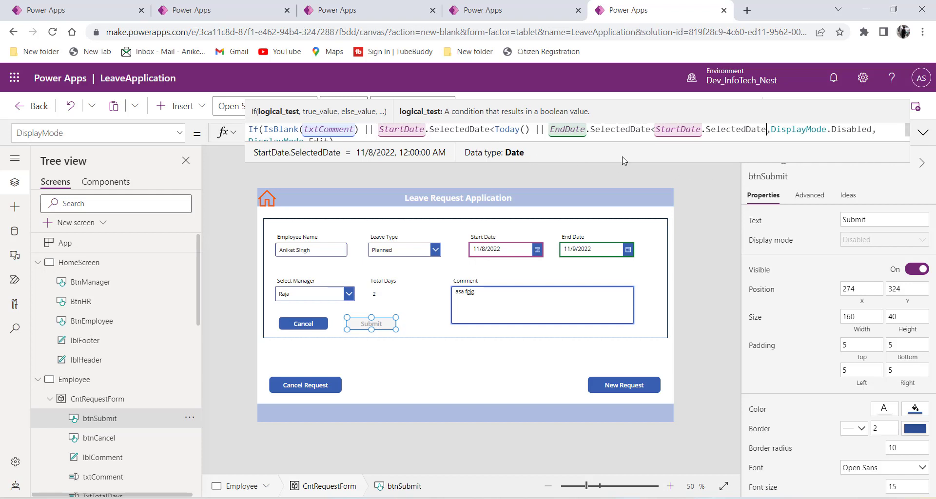
left_click(923, 133)
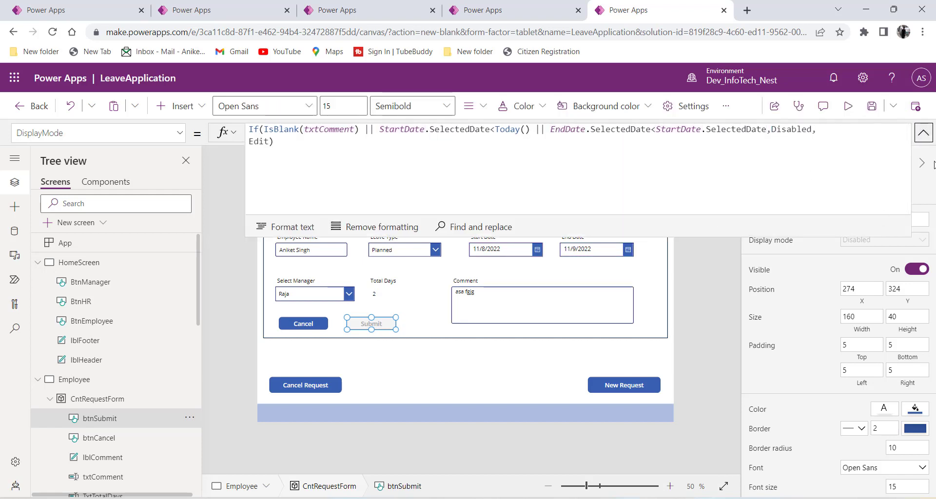
left_click(924, 137)
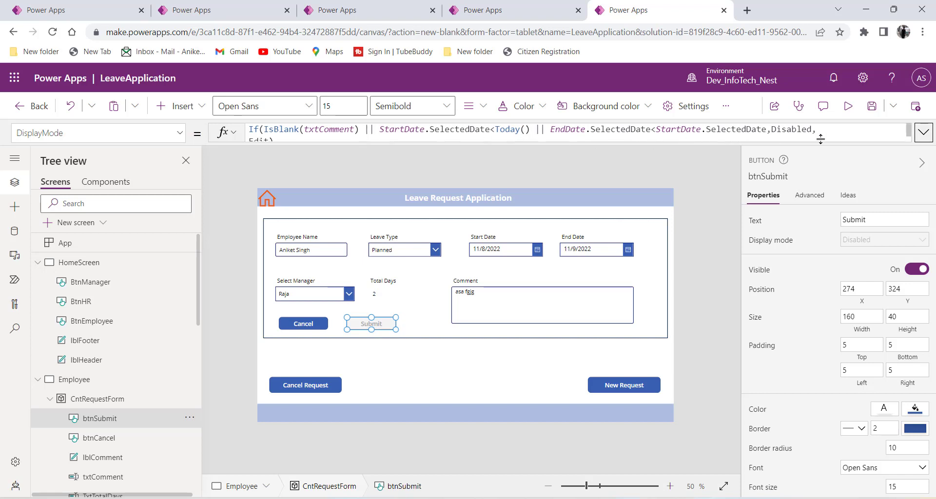
Step: Preview the app and set the request's Start Date to 11/9/2022
left_click(848, 106)
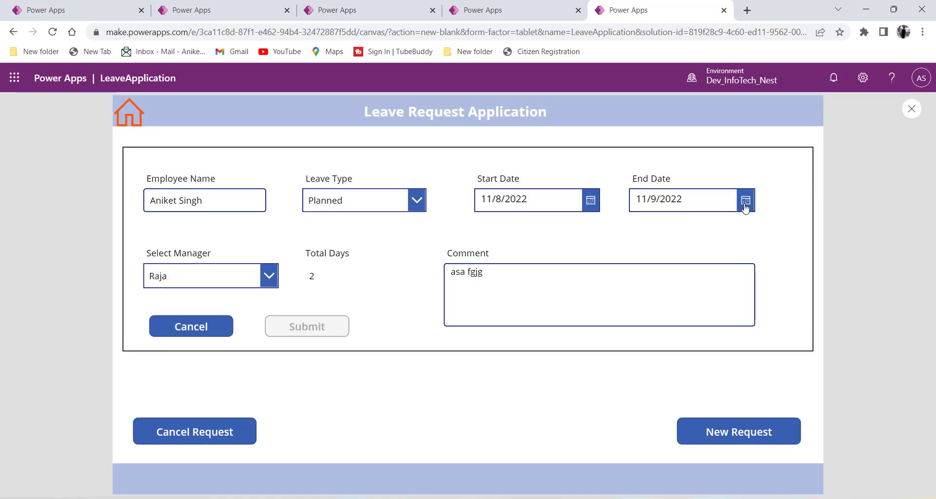
left_click(592, 201)
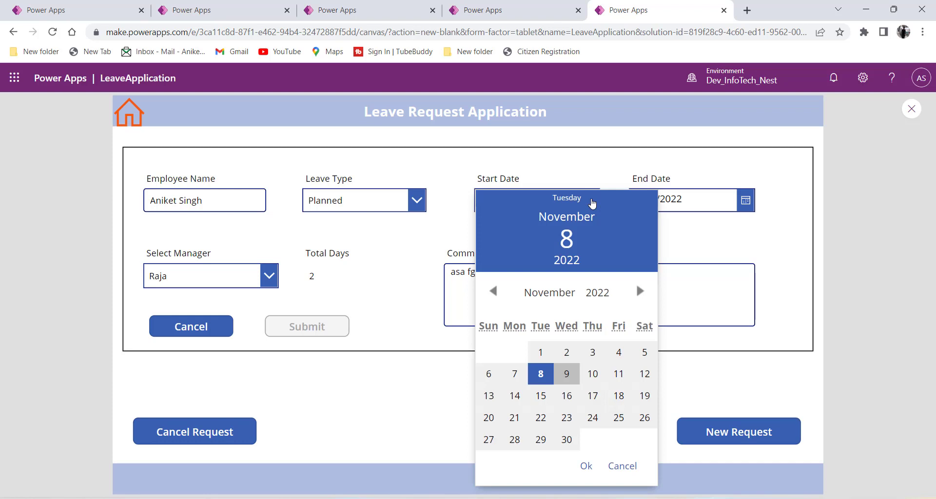
left_click(570, 377)
left_click(585, 469)
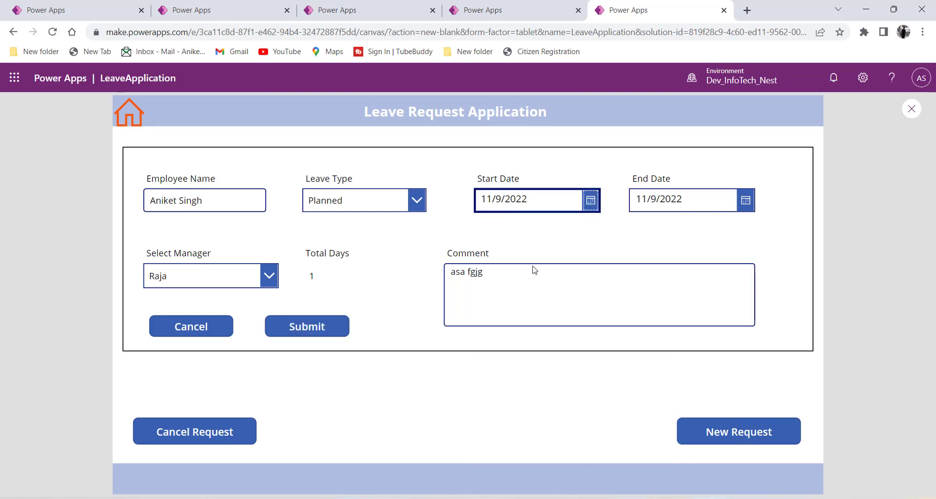
Step: Set the request's End Date to 11/8/2022 in preview and test the Submit button against the earlier end date
left_click(745, 200)
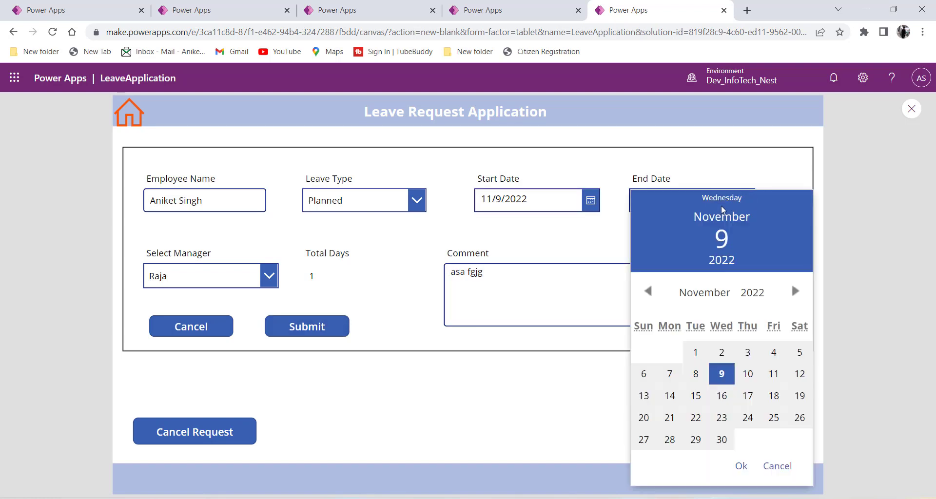
left_click(695, 374)
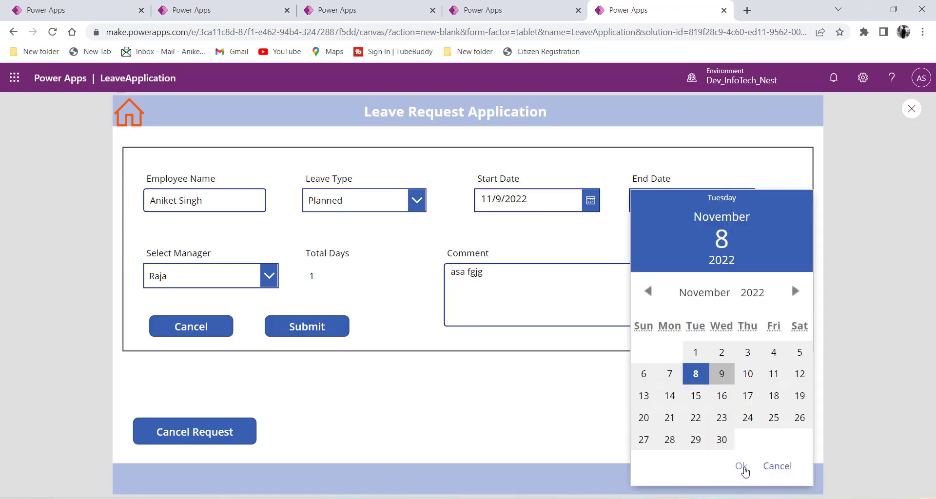
left_click(741, 466)
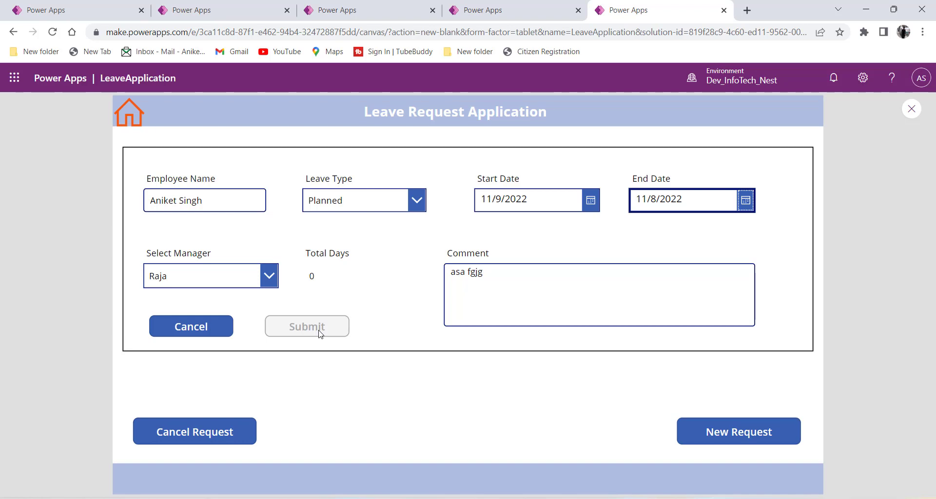
key("Escape")
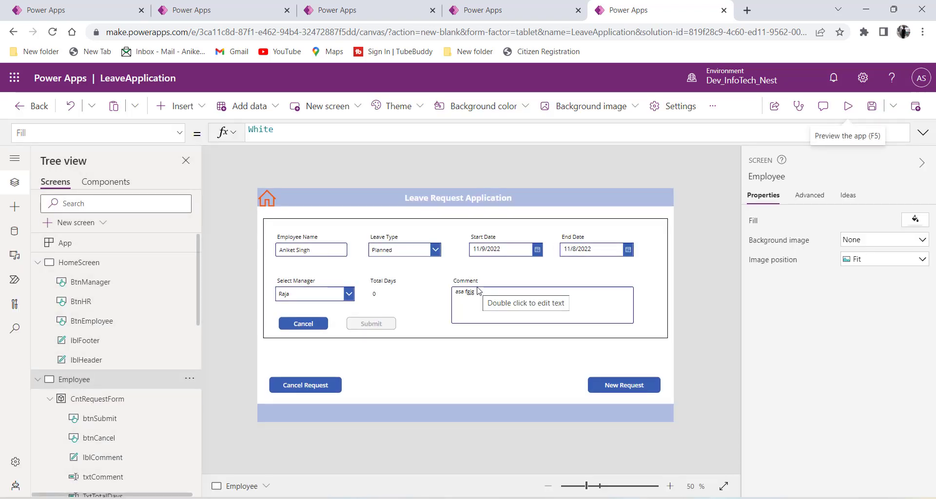
left_click(381, 325)
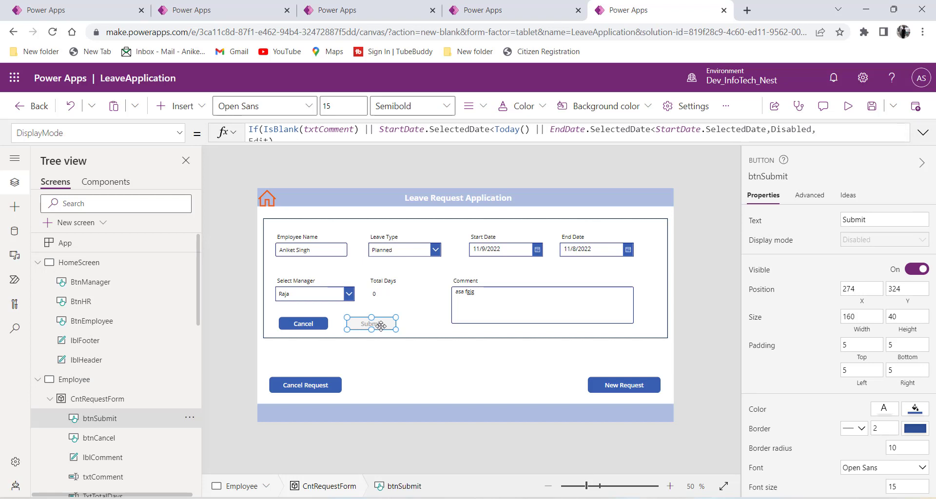
left_click(848, 106)
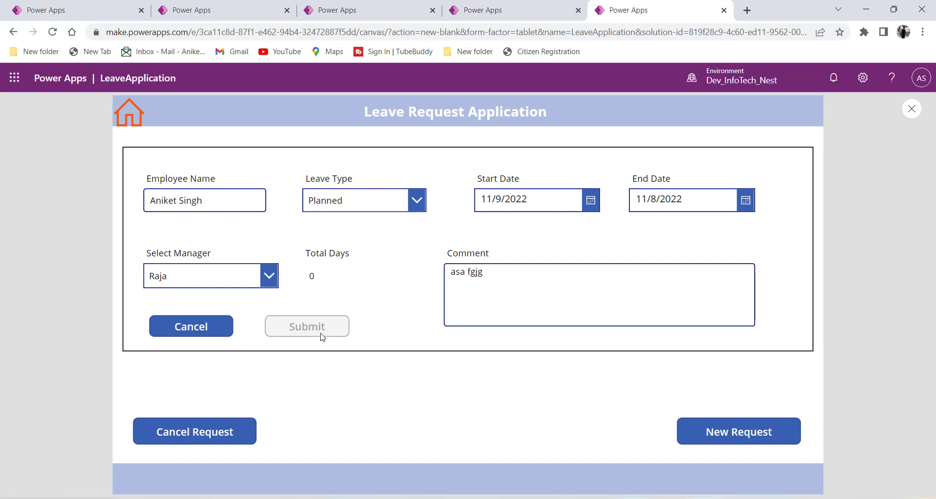
left_click(911, 110)
Step: Open the Submit button's OnSelect formula in the expanded view and review the whole Patch statement
left_click(370, 325)
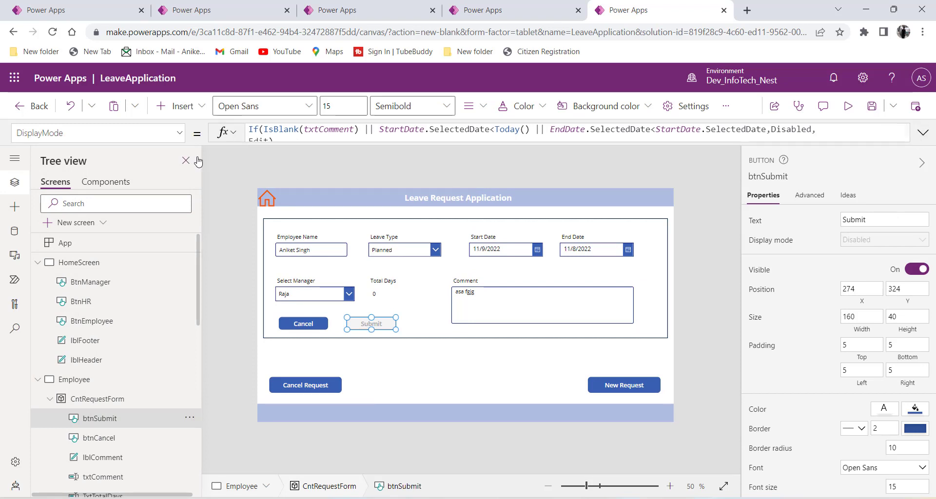
left_click(179, 132)
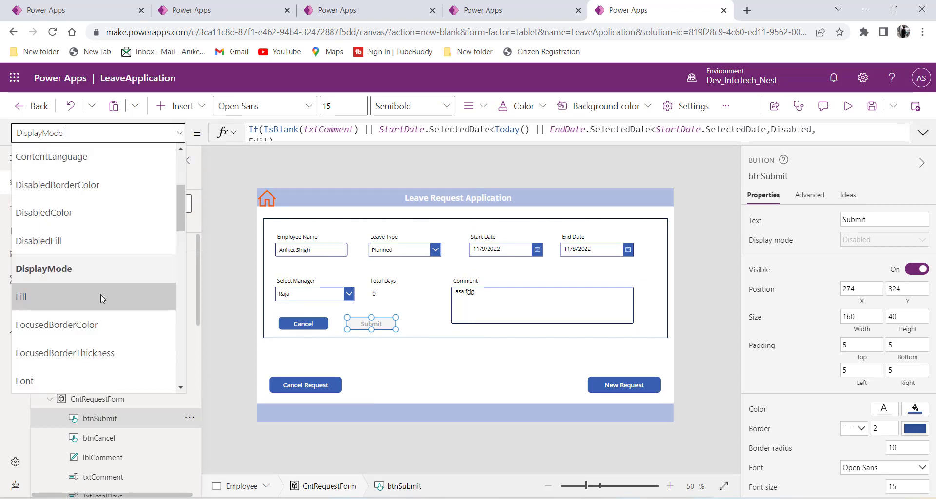
scroll(101, 294, "down", 5)
left_click(82, 334)
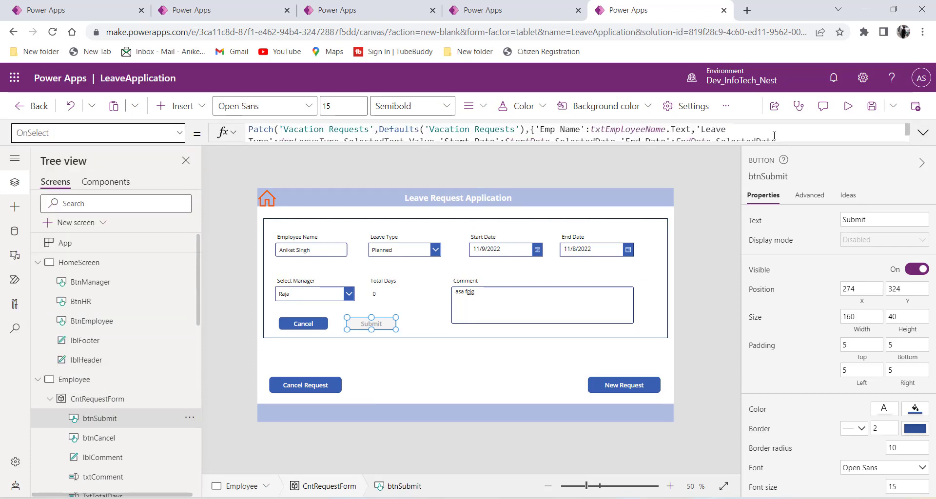
left_click(923, 133)
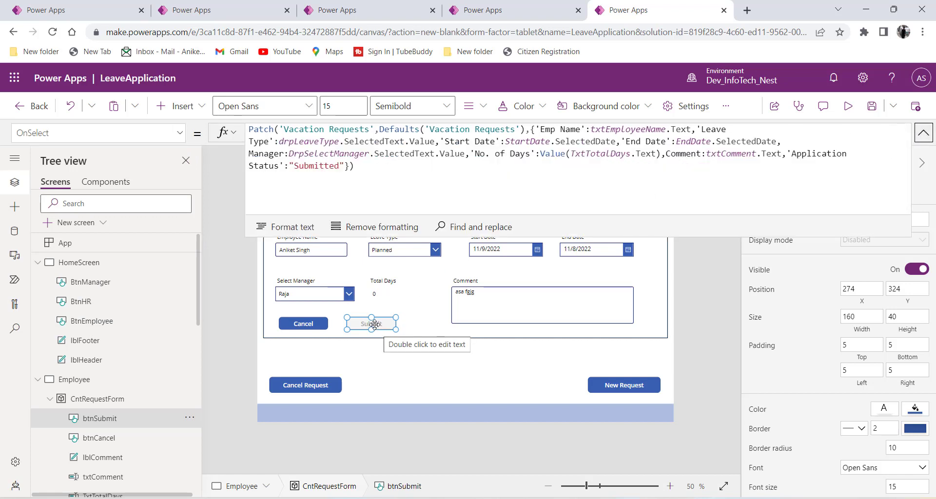
left_click_drag(360, 168, 248, 125)
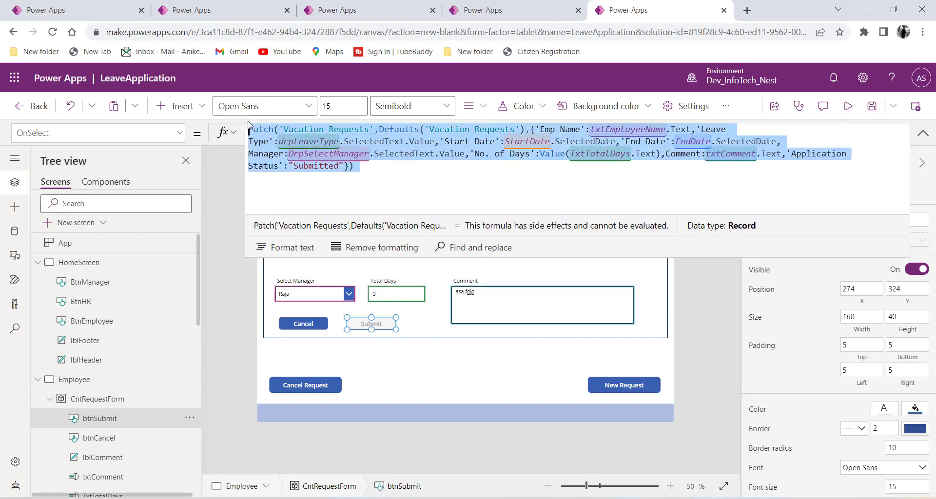
left_click(361, 171)
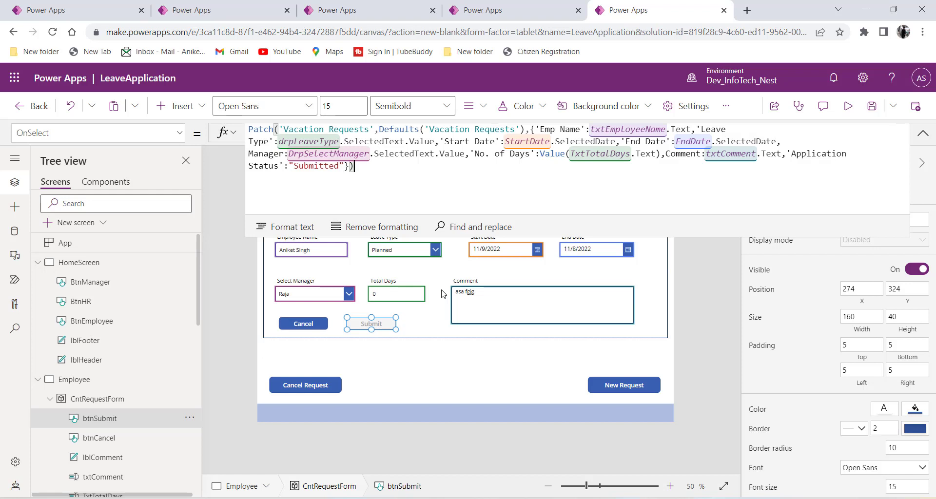
Step: Compare the OnSelect formulas of the Cancel and Submit buttons on the request form
left_click(313, 324)
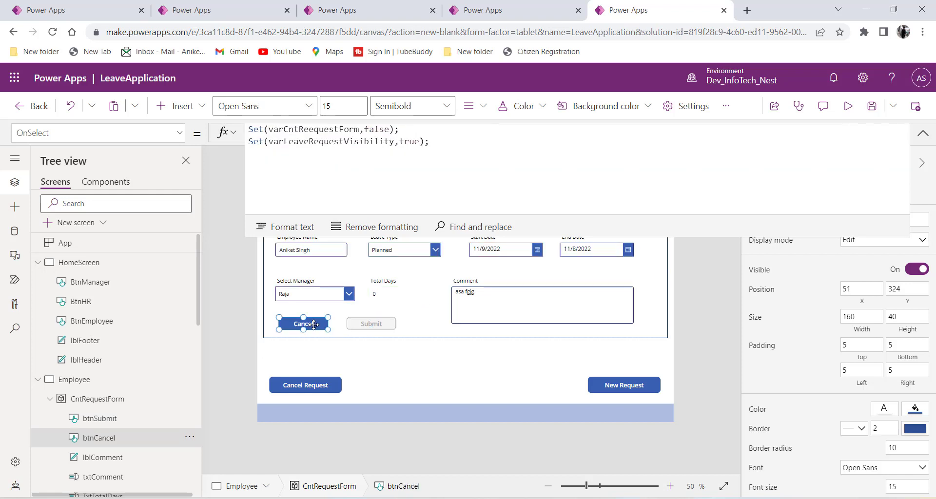
left_click(387, 325)
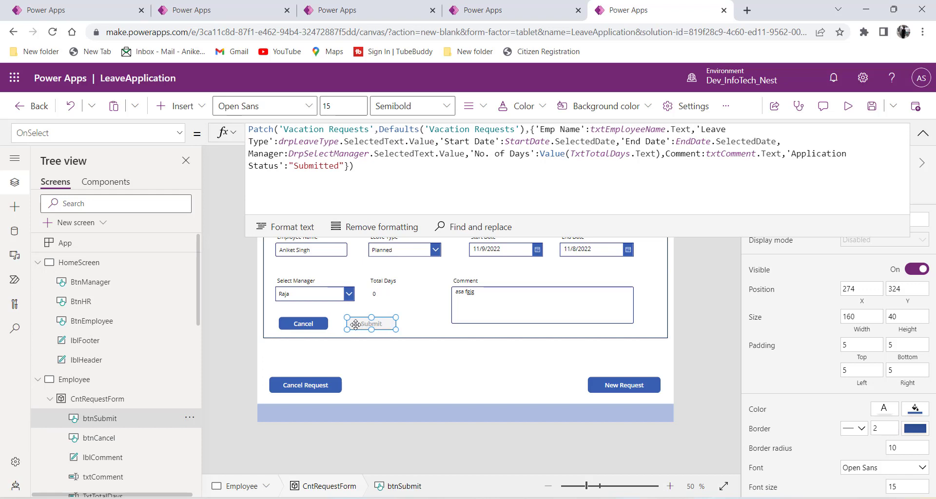
left_click(318, 323)
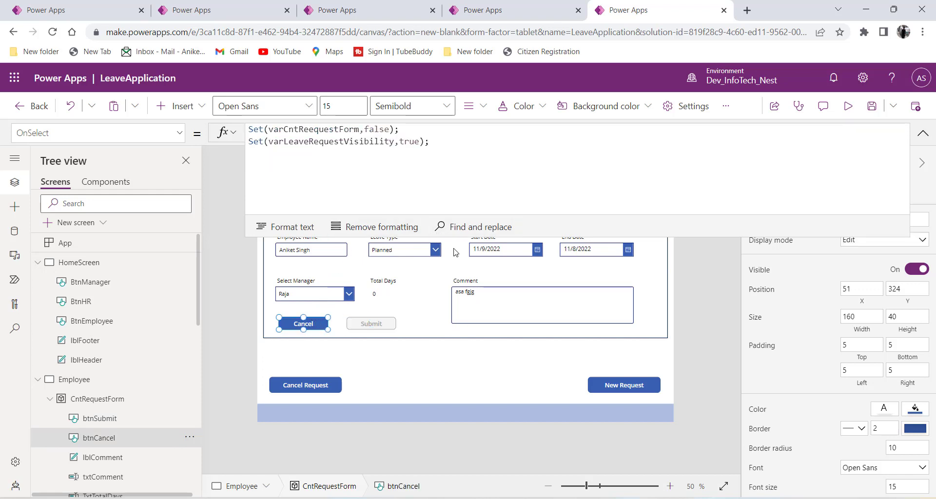
left_click(369, 325)
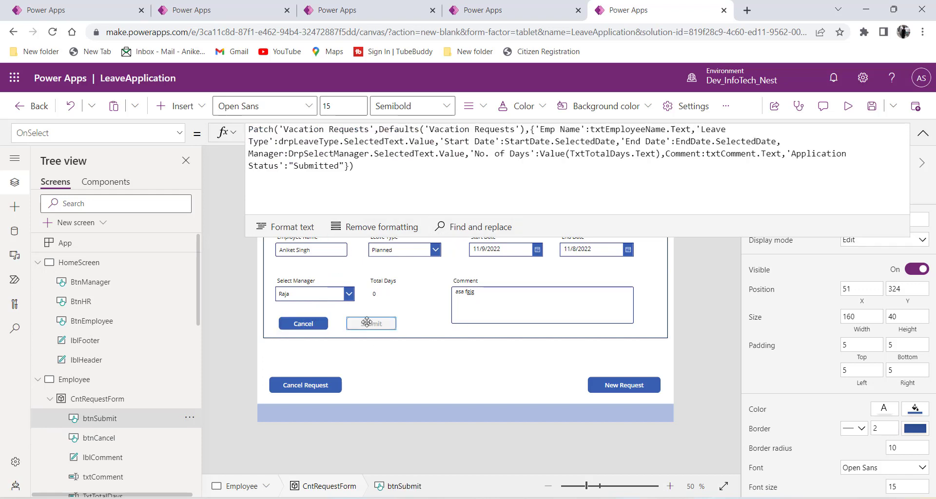
left_click(356, 168)
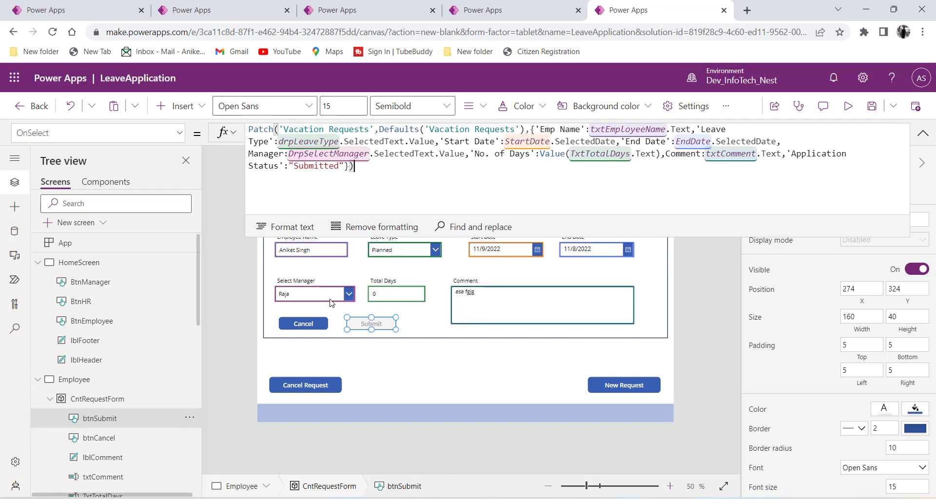
Step: Copy the Cancel button's two Set statements and append them after the Patch statement in Submit's OnSelect formula, separated by a semicolon
left_click(318, 323)
left_click(318, 322)
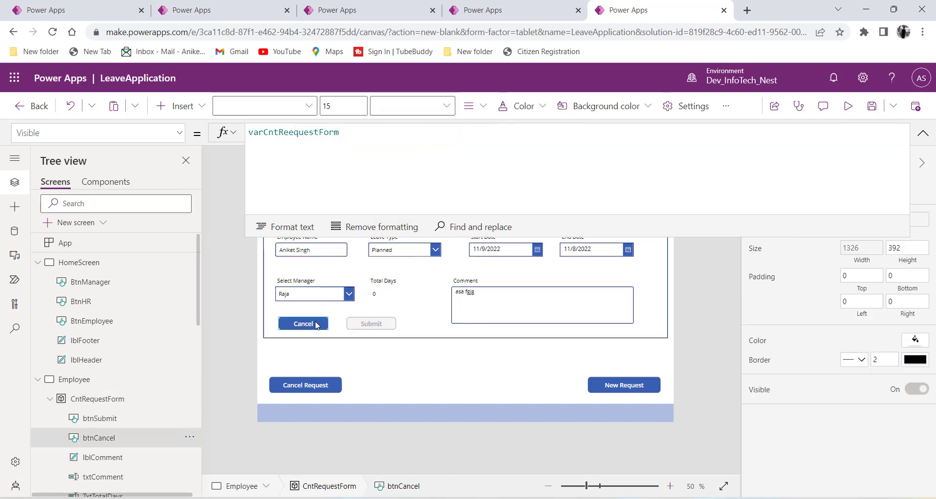
left_click_drag(425, 143, 249, 129)
key("ctrl+c")
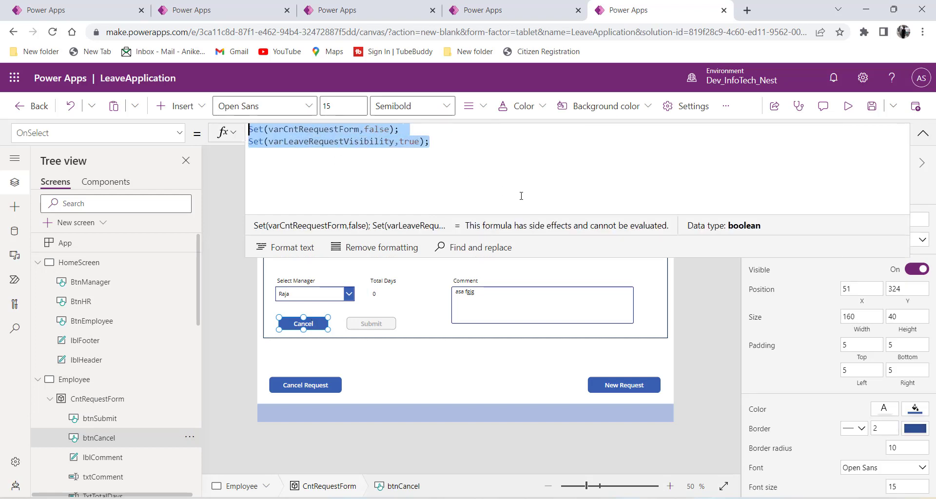
left_click(394, 324)
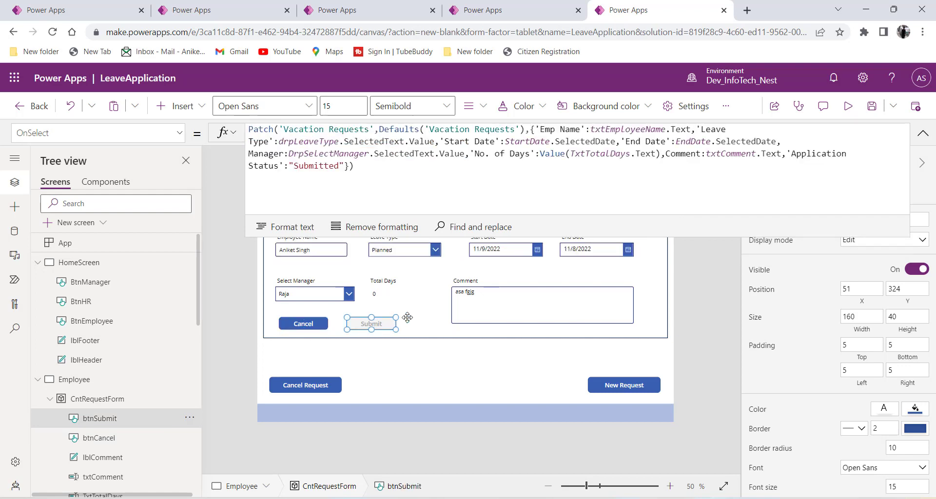
left_click(417, 175)
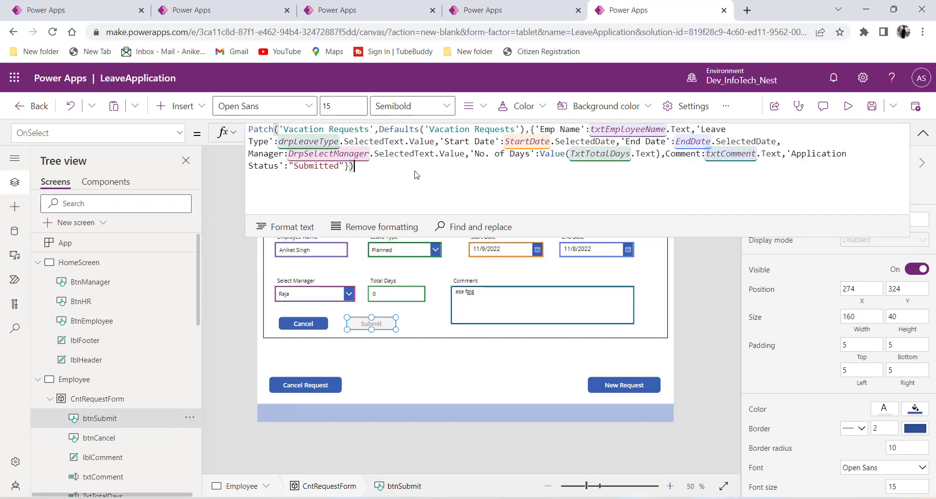
type(";")
key("ctrl+v")
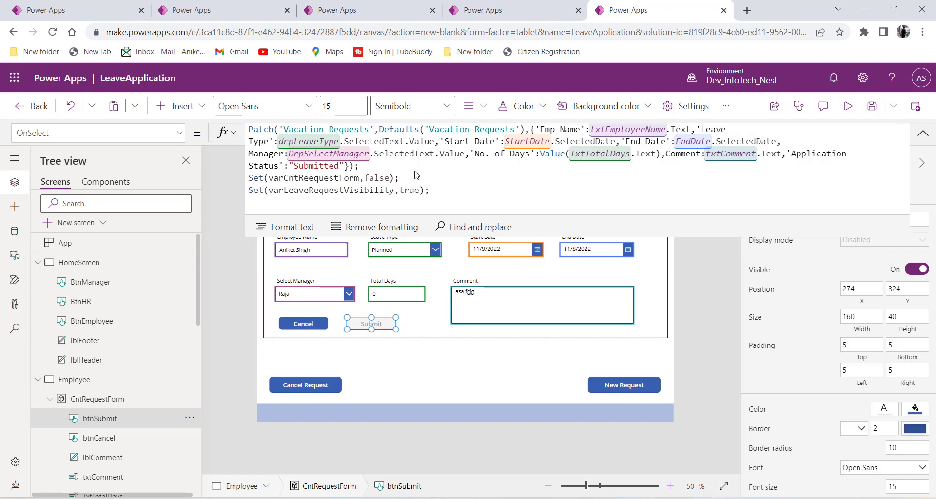
key("Return")
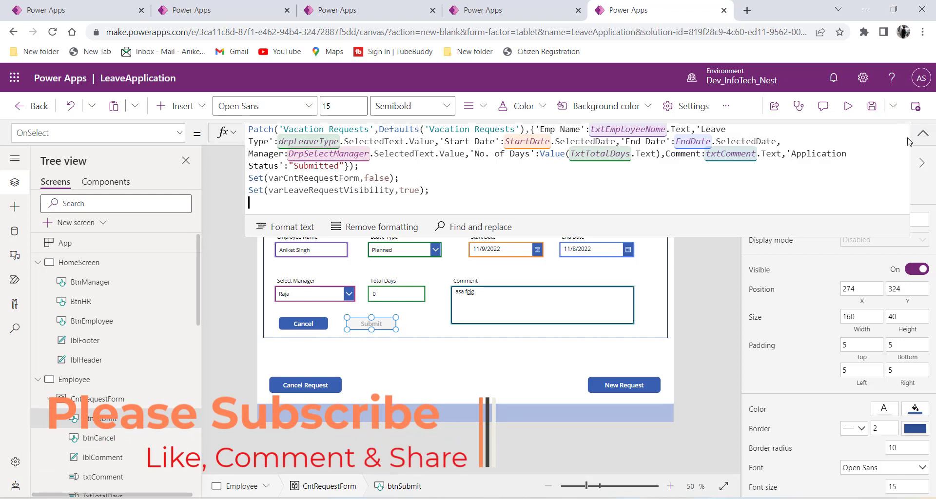
left_click(923, 133)
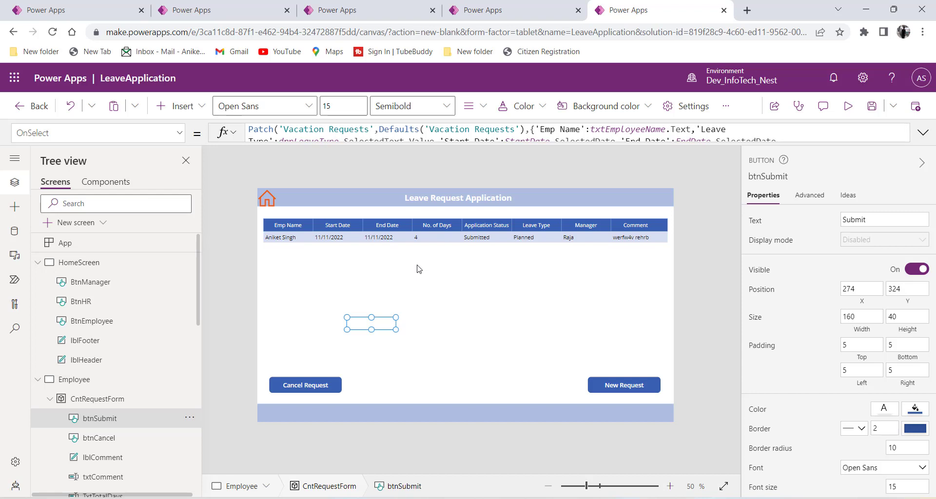
Step: Open the new request form on the canvas and set its End Date to 11/9/2022
left_click(605, 387, "alt")
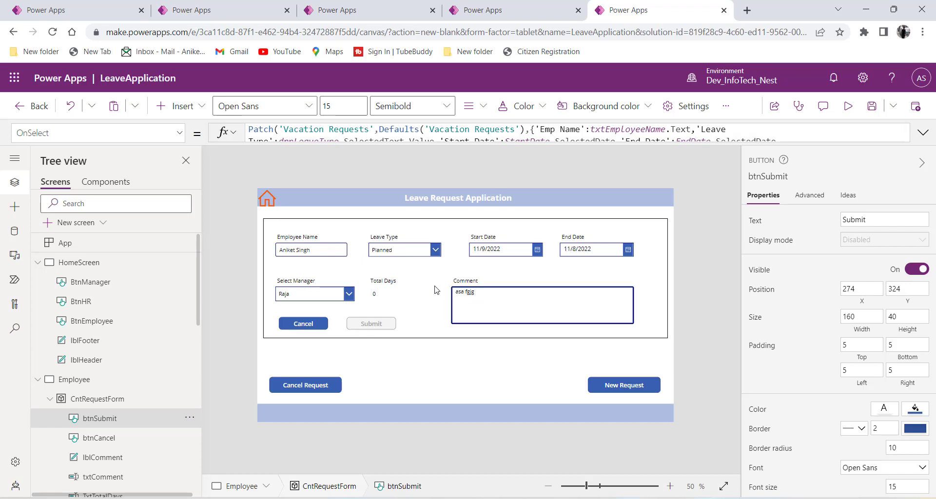
left_click(628, 250, "alt")
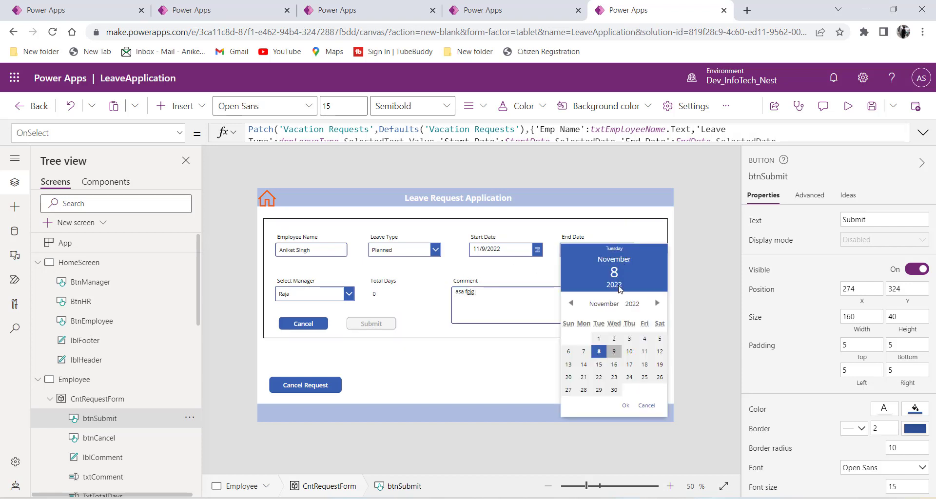
left_click(616, 354, "alt")
left_click(626, 405, "alt")
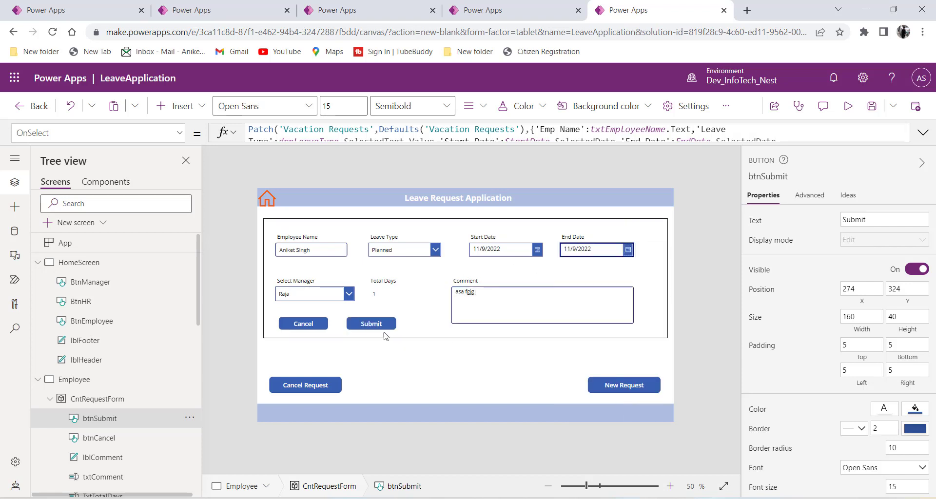
Step: Review the varCntReequestForm and varLeaveRequestVisibility Set statements in the Submit button's expanded OnSelect formula
left_click(368, 327)
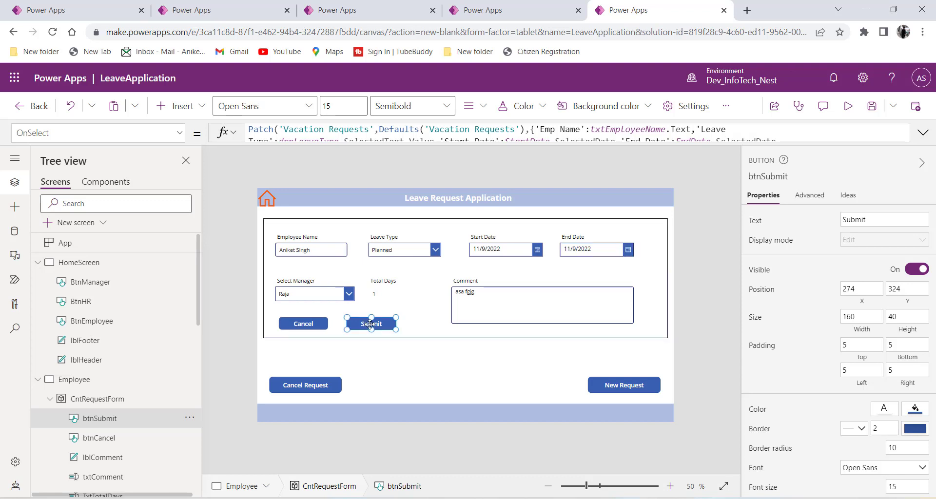
left_click(923, 135)
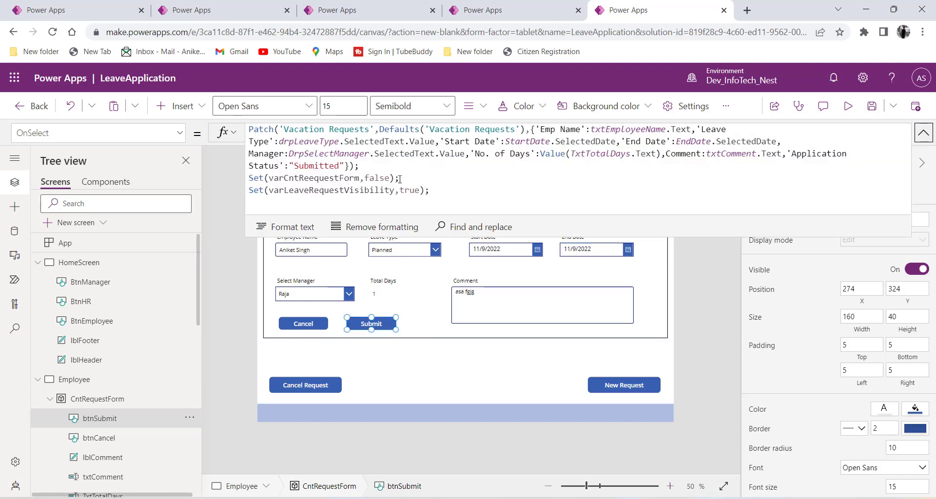
left_click_drag(400, 179, 251, 190)
left_click(267, 202)
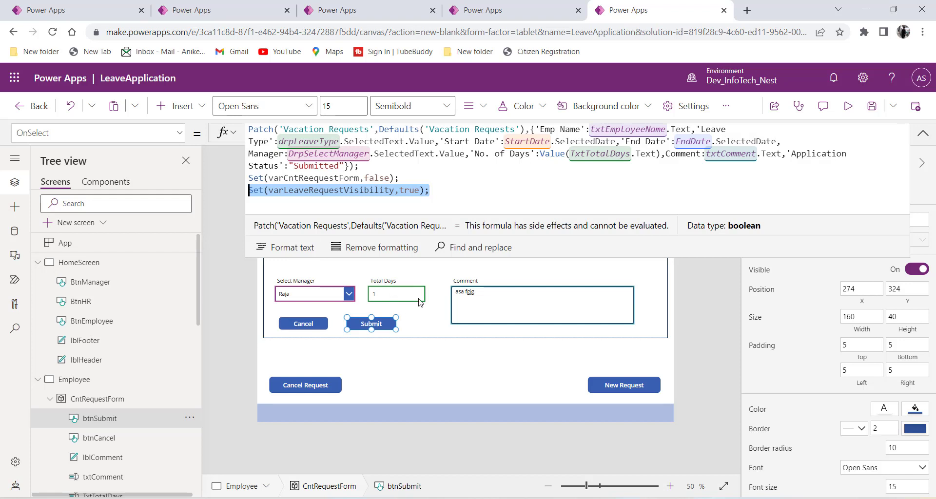
left_click(340, 207)
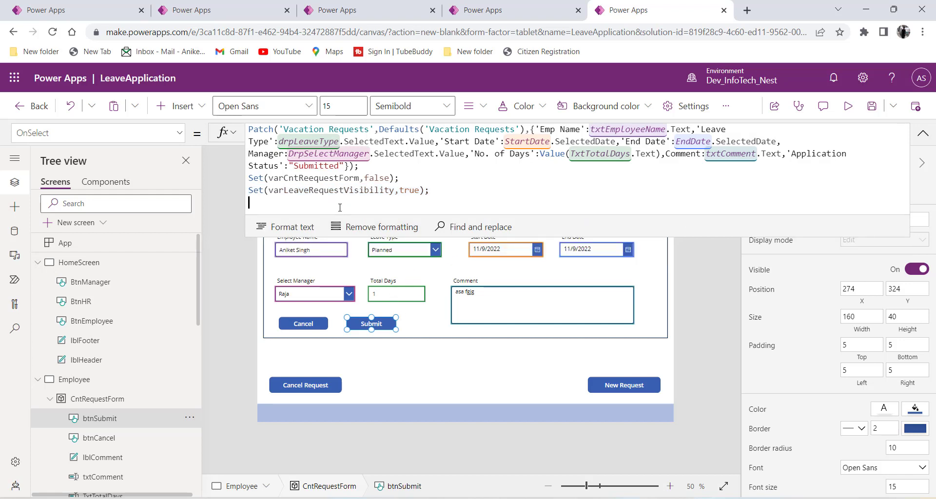
Step: Switch to the Vacation Requests table and refresh its rows
left_click(263, 11)
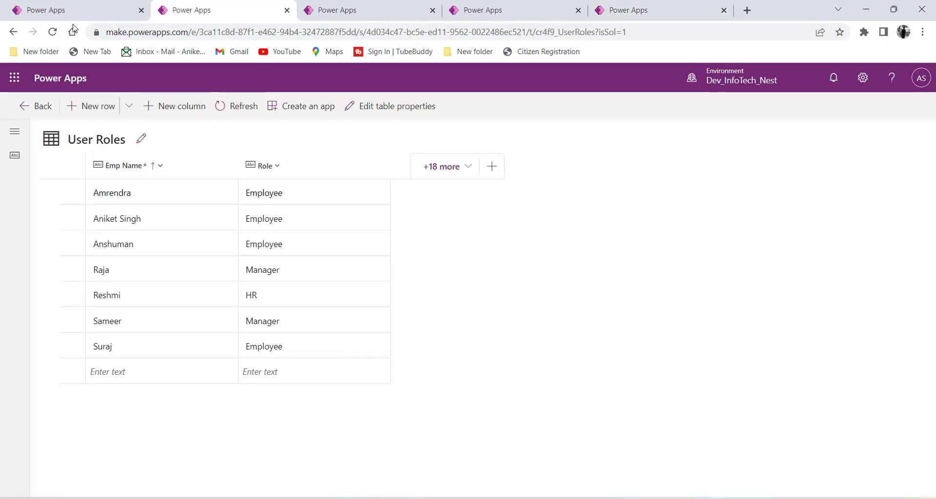
left_click(20, 10)
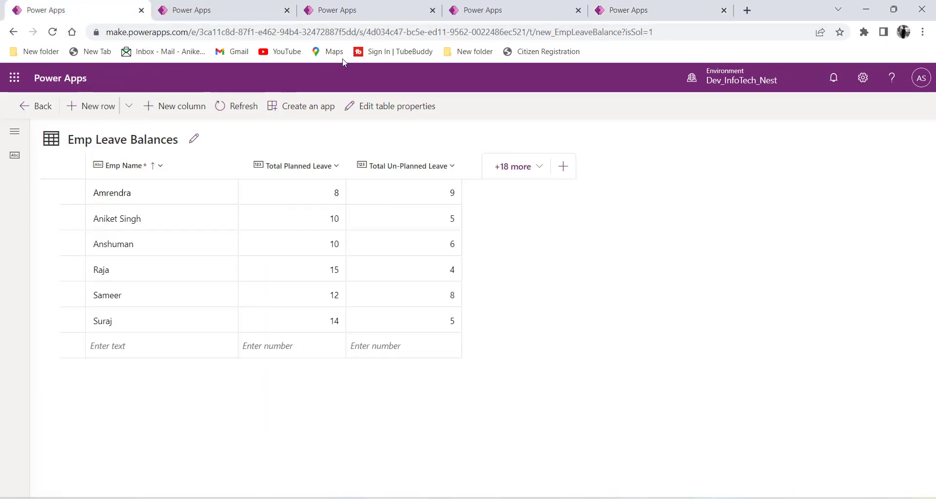
left_click(405, 11)
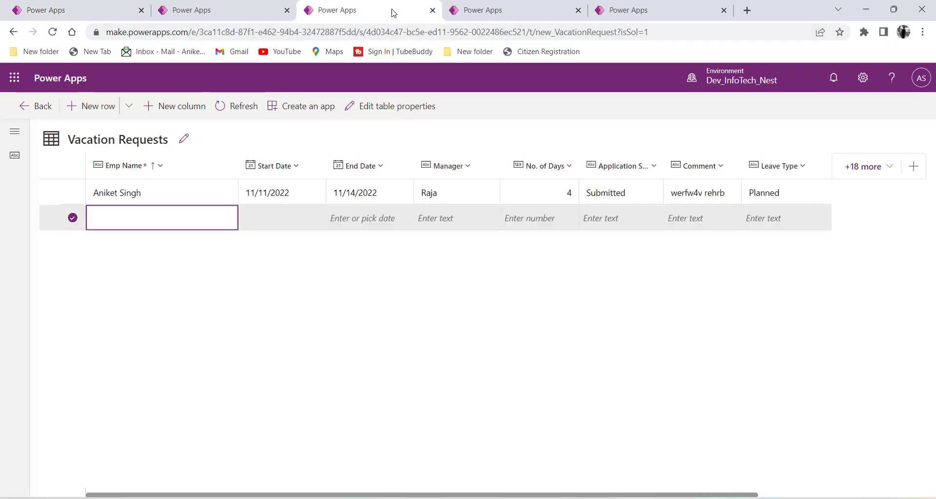
left_click(221, 106)
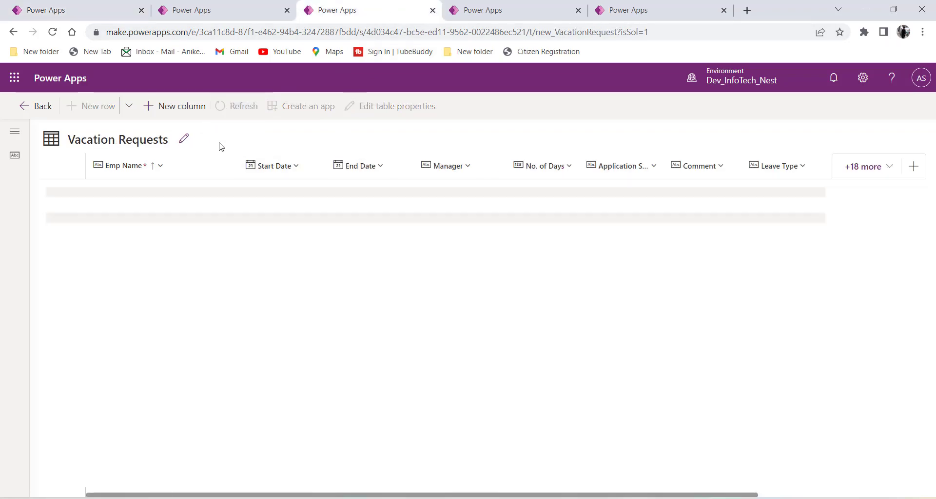
Step: Return to the LeaveApplication editor and append Refresh('Vacation Requests'); on the last line of the Submit button's OnSelect formula
left_click(531, 4)
left_click(629, 14)
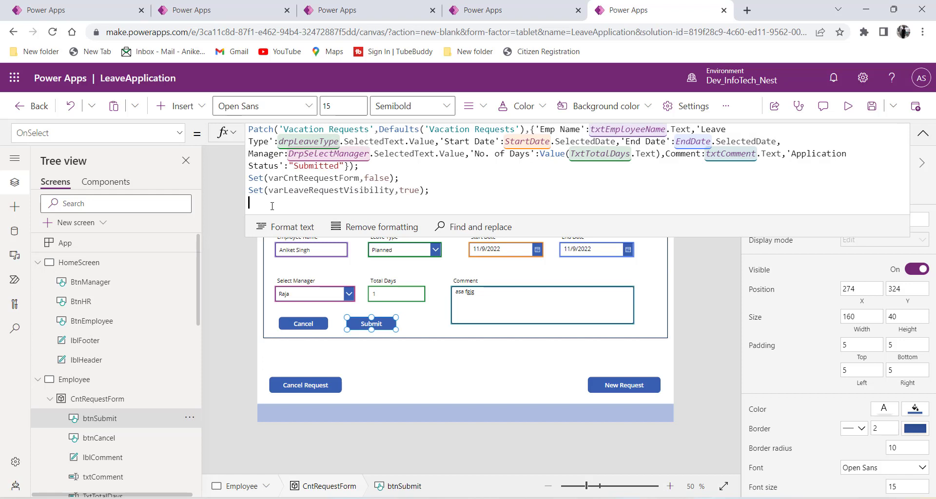
type("Refresh")
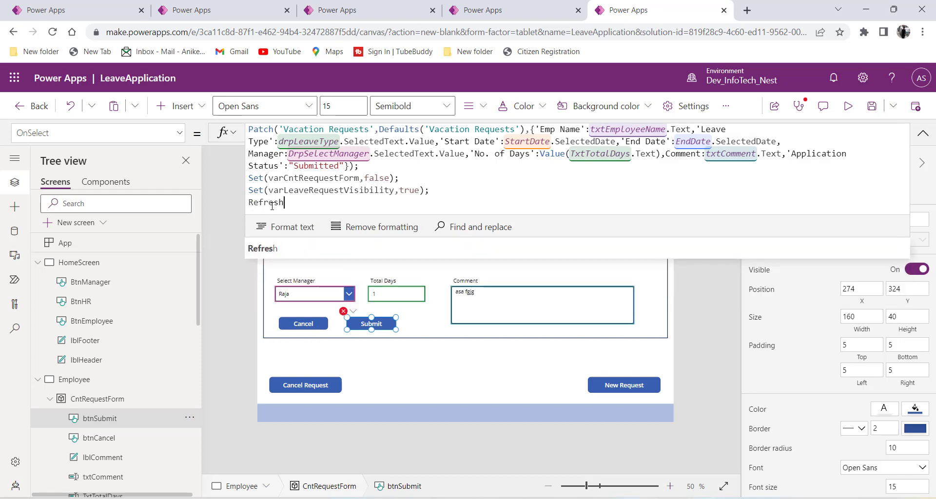
type("(")
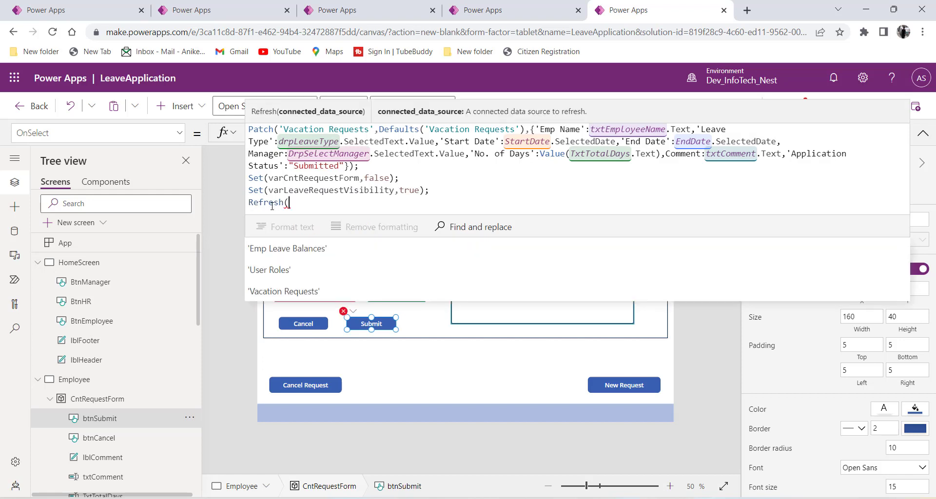
left_click(301, 293)
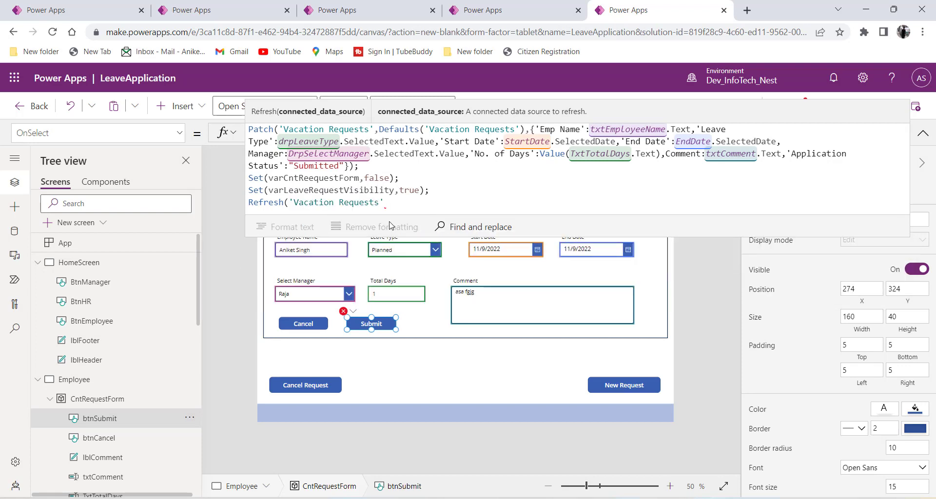
type(");")
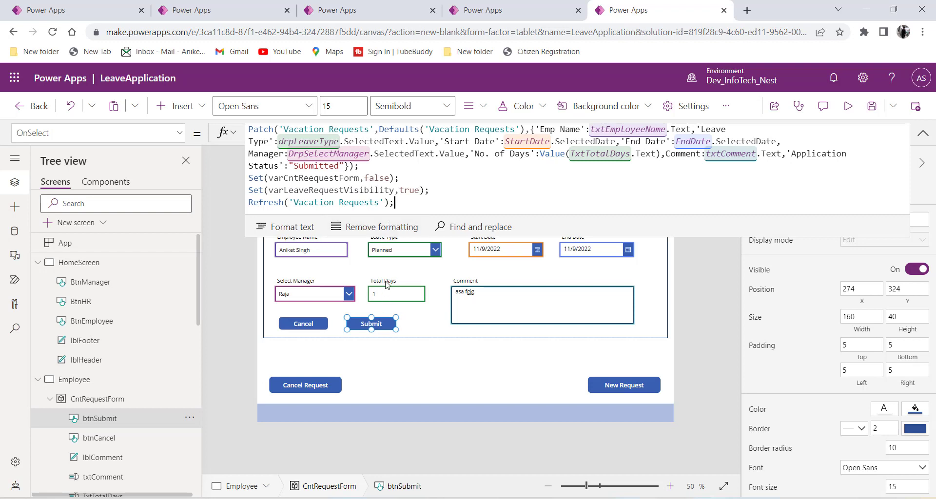
Step: Review the Patch, Set and Refresh statements in the Submit button's OnSelect formula one after another
left_click_drag(367, 167, 245, 131)
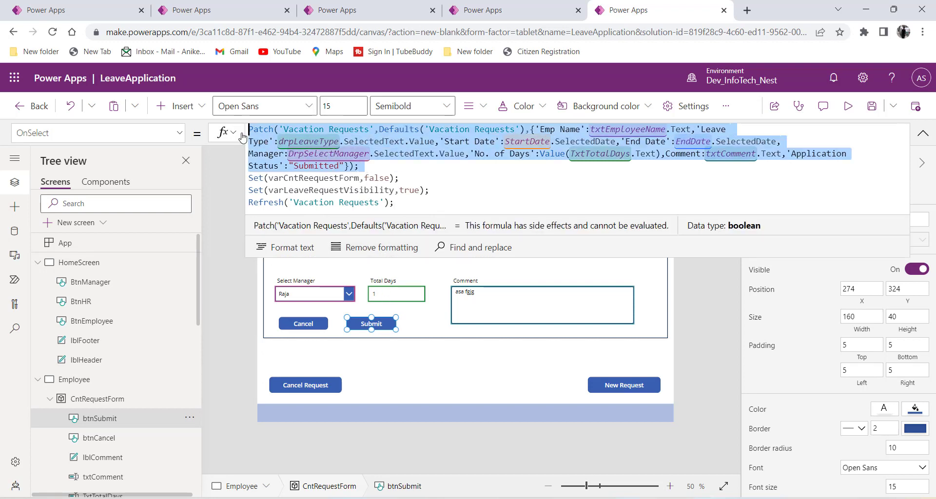
left_click_drag(399, 178, 247, 179)
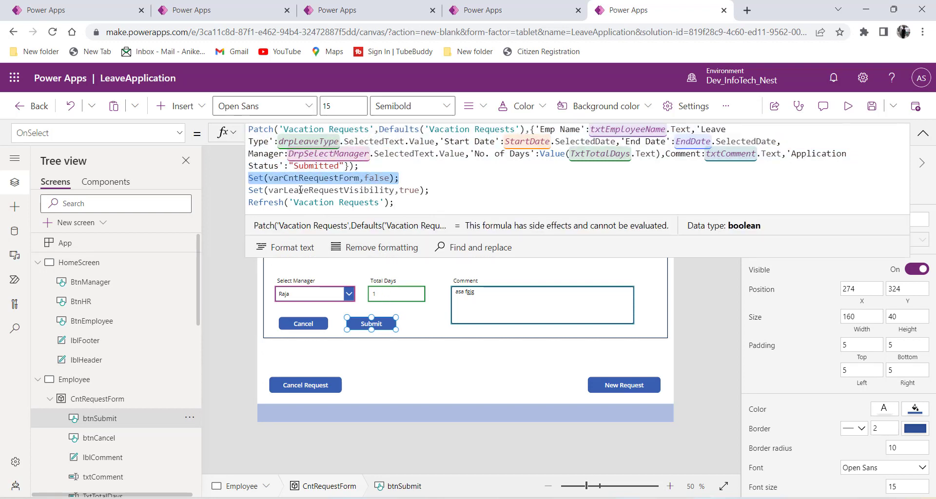
left_click_drag(427, 192, 247, 191)
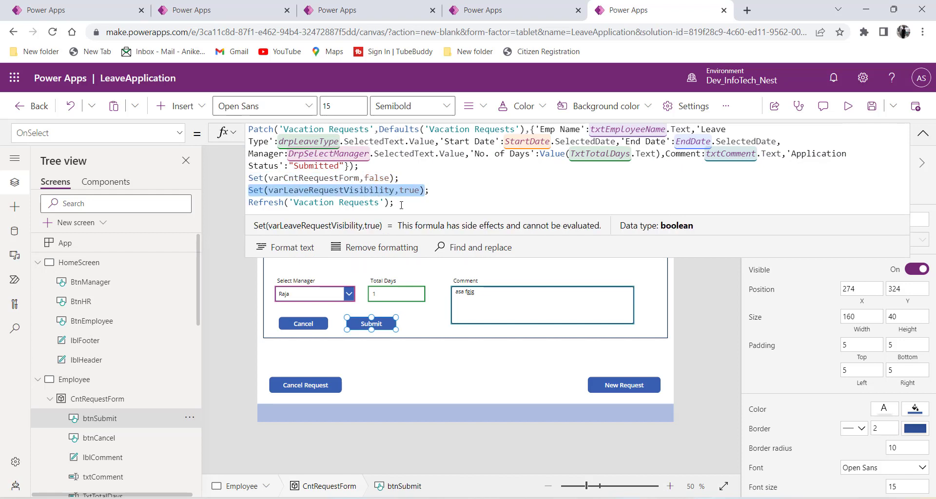
left_click_drag(396, 202, 218, 208)
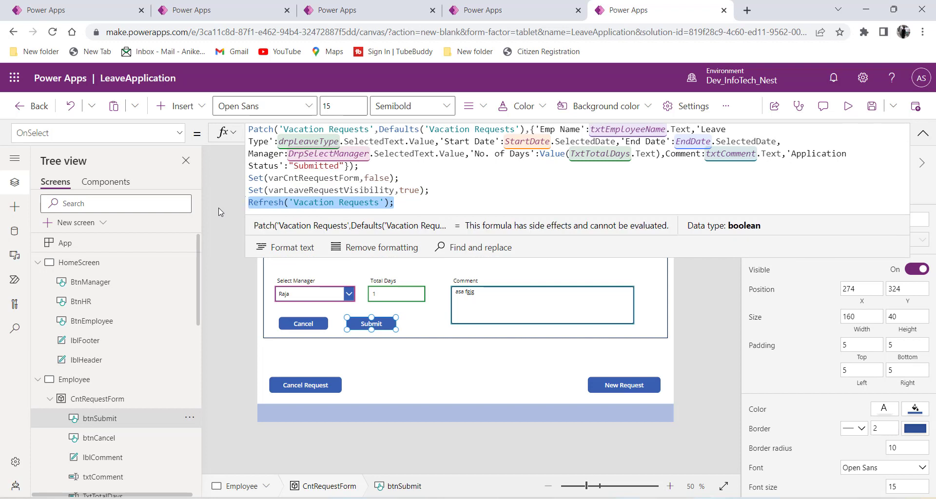
left_click_drag(359, 166, 241, 154)
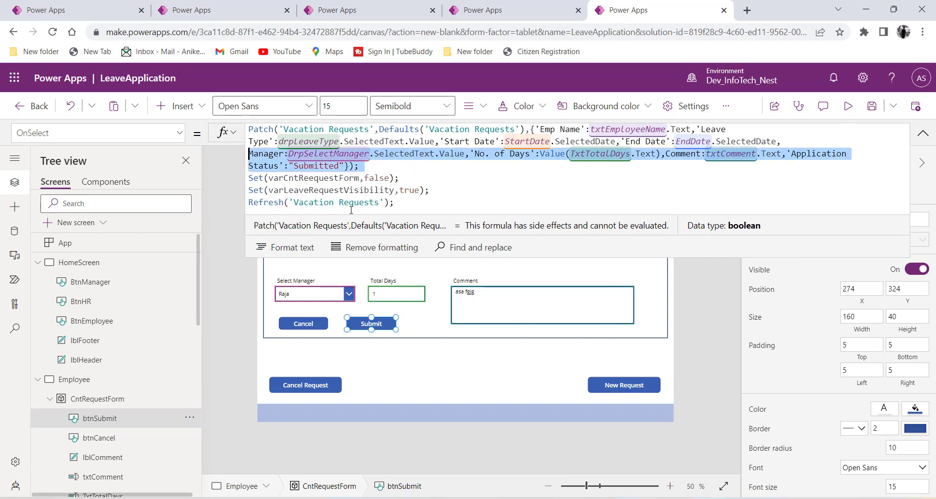
left_click(406, 208)
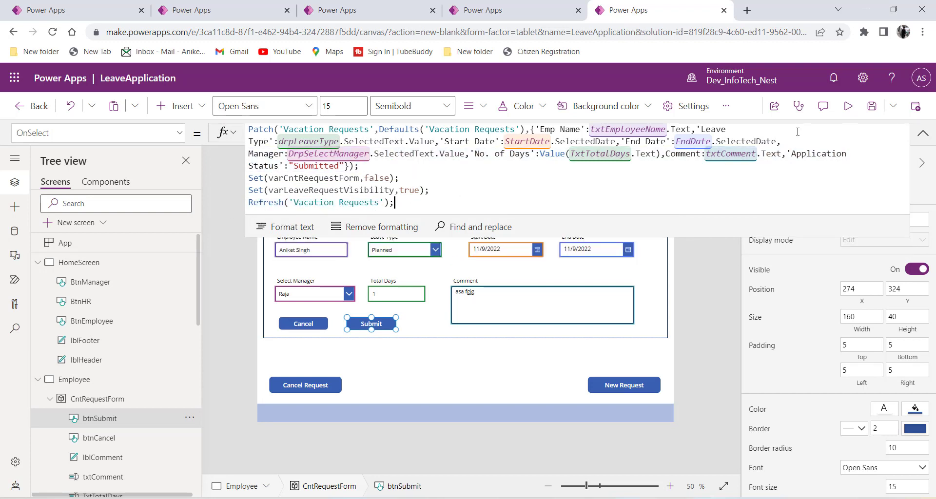
Step: Preview the app, set the request's Leave Type to UnPlanned and select a different manager
left_click(848, 106)
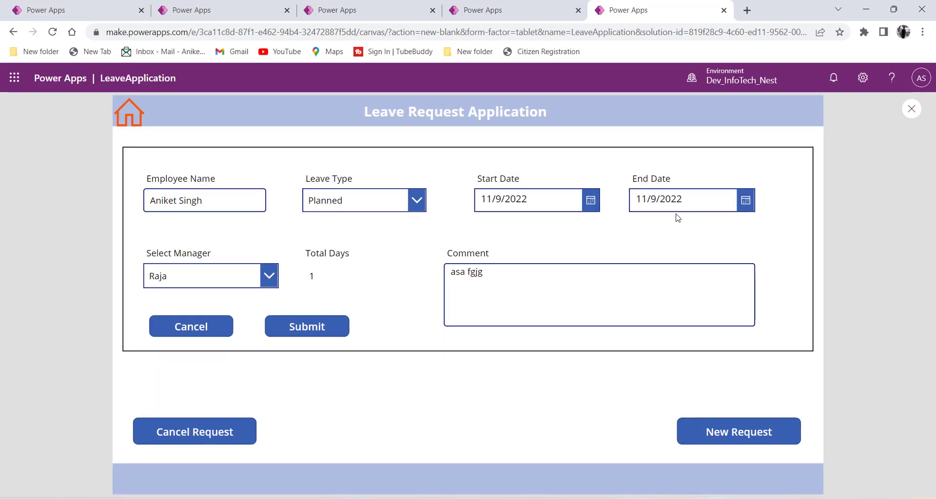
left_click(353, 204)
left_click(365, 247)
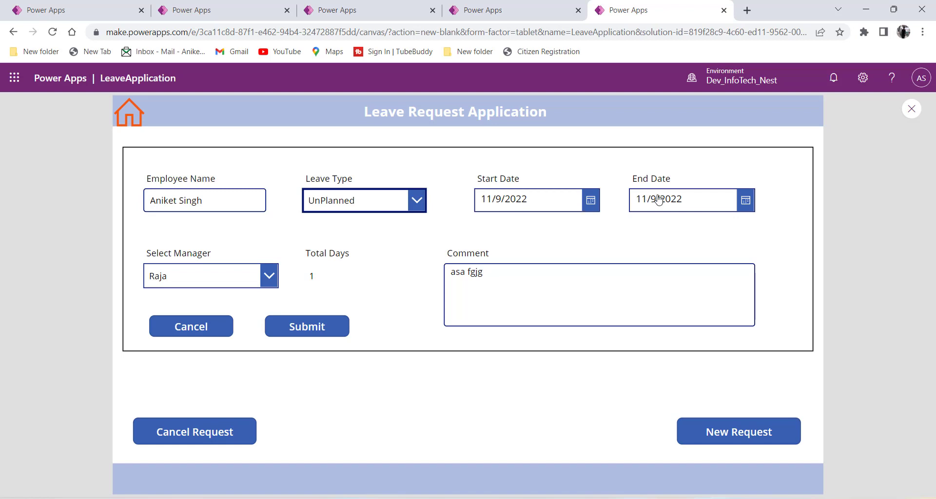
left_click(253, 277)
left_click(226, 320)
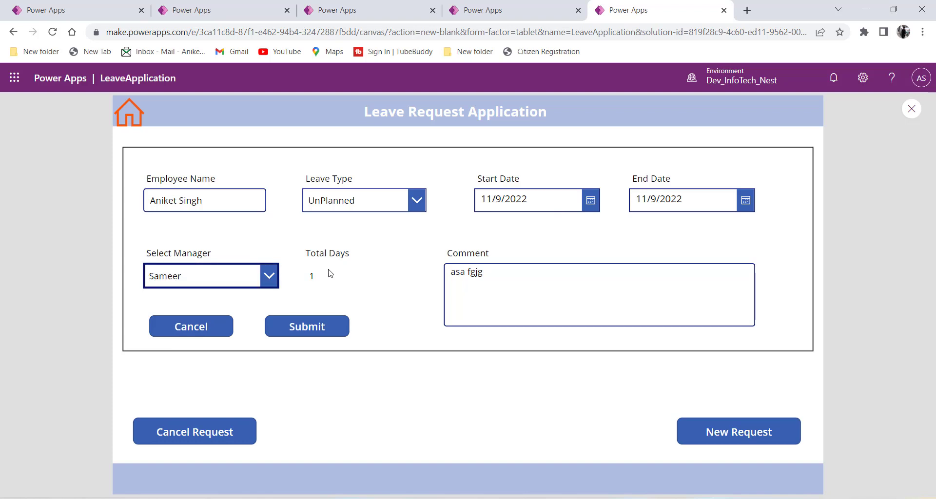
Step: Set the request's End Date to 11/11/2022
left_click(745, 205)
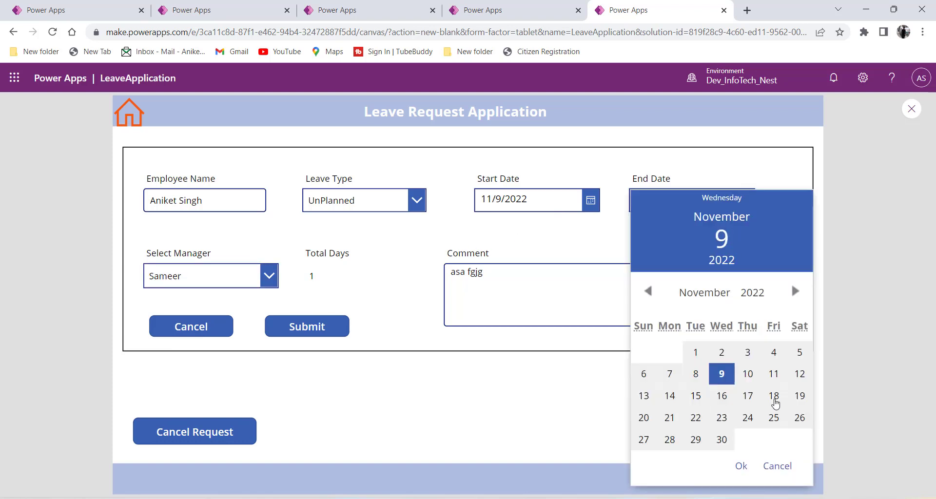
left_click(773, 376)
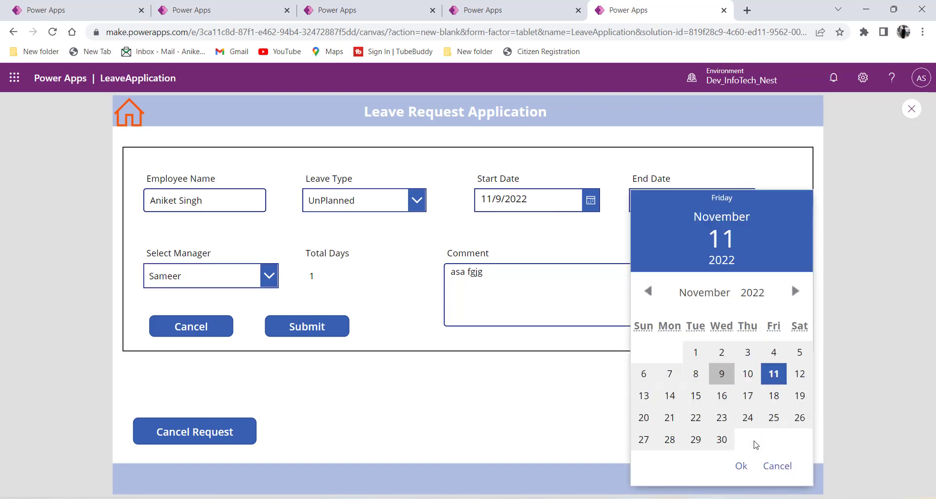
left_click(742, 466)
left_click(332, 272)
Step: Add "fd" to the end of the comment, submit the request and exit the preview
left_click(494, 276)
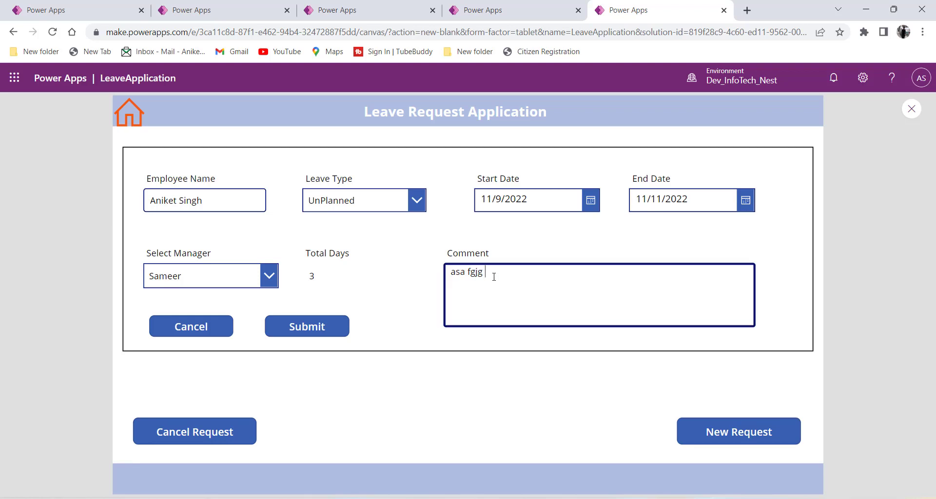
type("asa fgjg   fd")
left_click(340, 328)
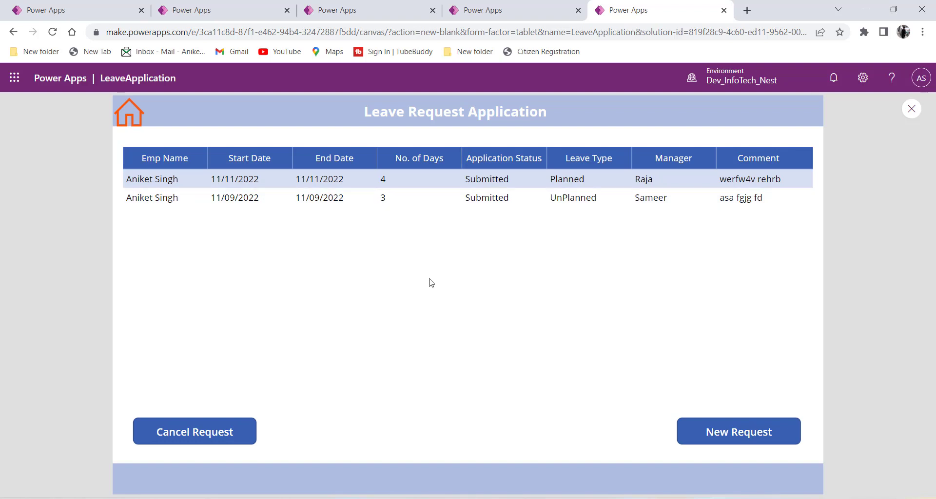
key("Escape")
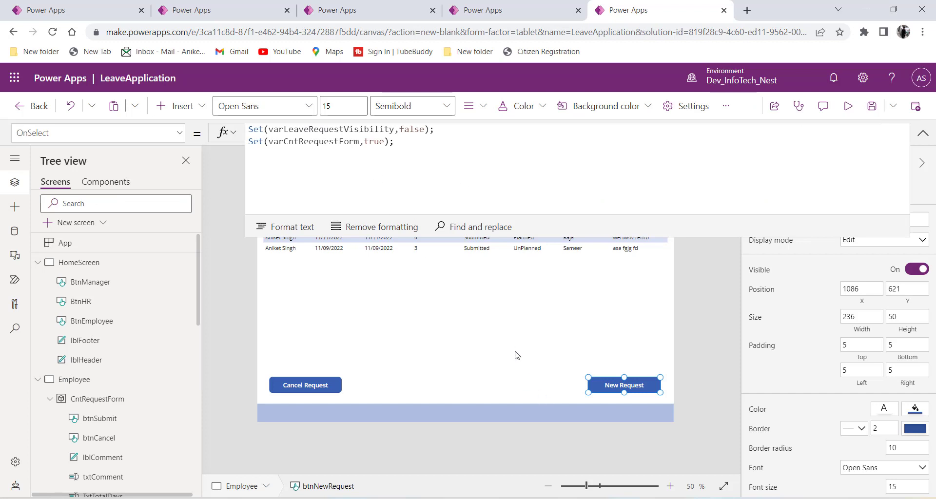
Step: Reopen the new request form on the canvas, review the Refresh statement in Submit's formula, and submit the form again
left_click(628, 390, "alt")
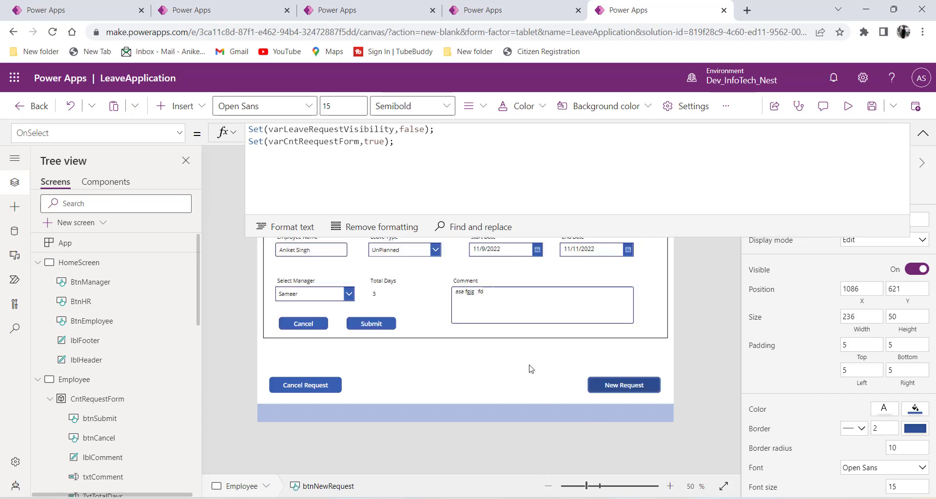
left_click(410, 142)
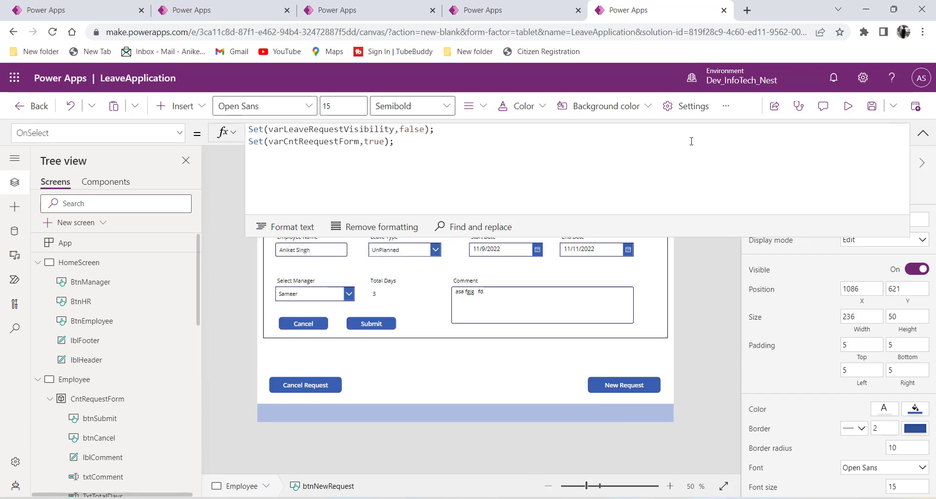
left_click(373, 323)
left_click(375, 320)
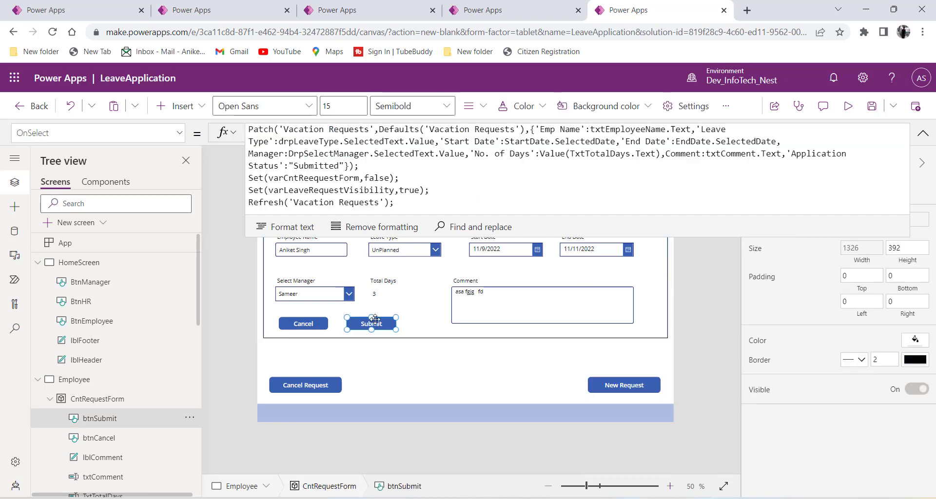
left_click_drag(394, 202, 249, 203)
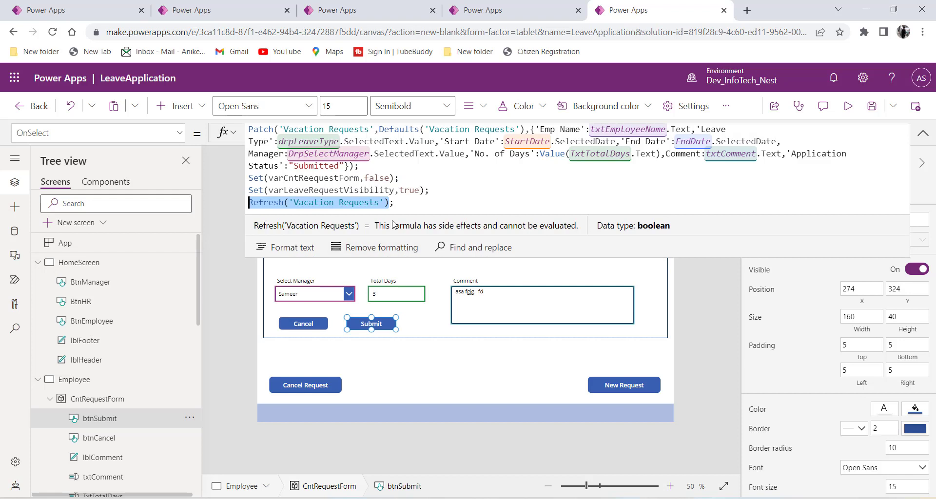
left_click(923, 133)
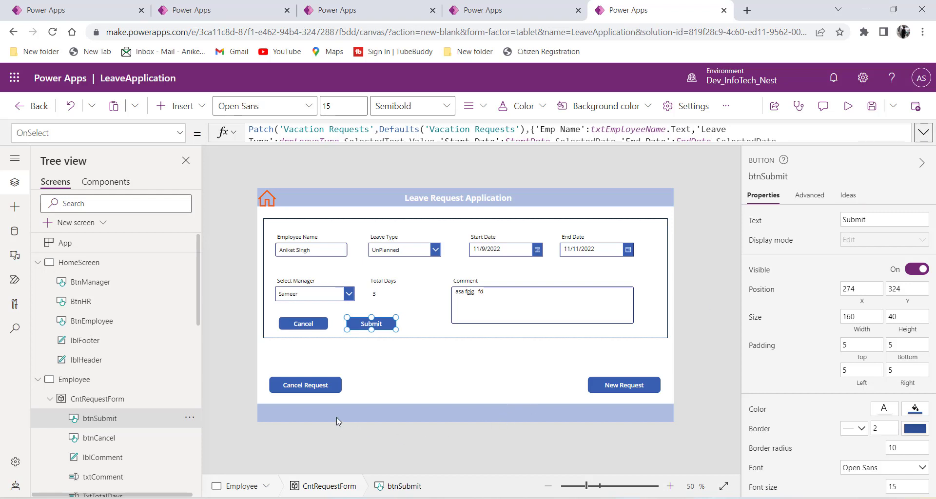
left_click(370, 324, "alt")
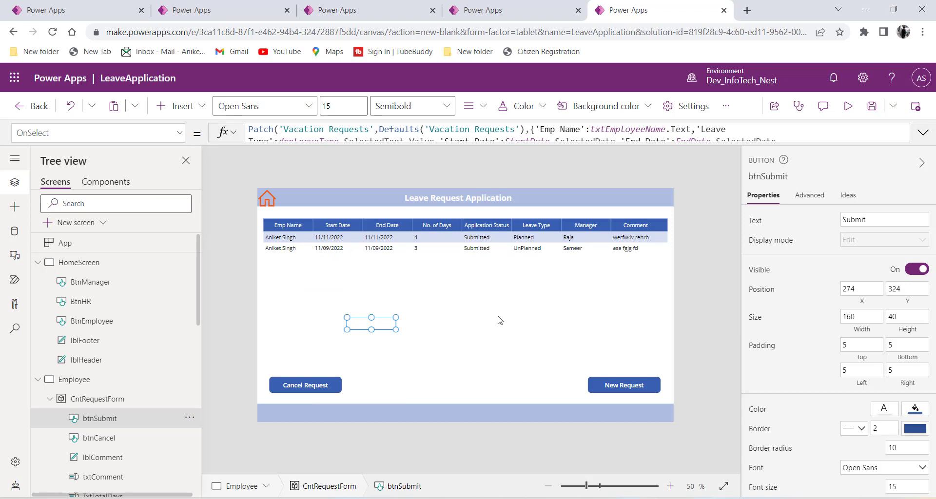
Step: Switch to the running Leave Request App and examine its Balanced Leave labels for planned and unplanned leave
left_click(494, 15)
triple_click(419, 162)
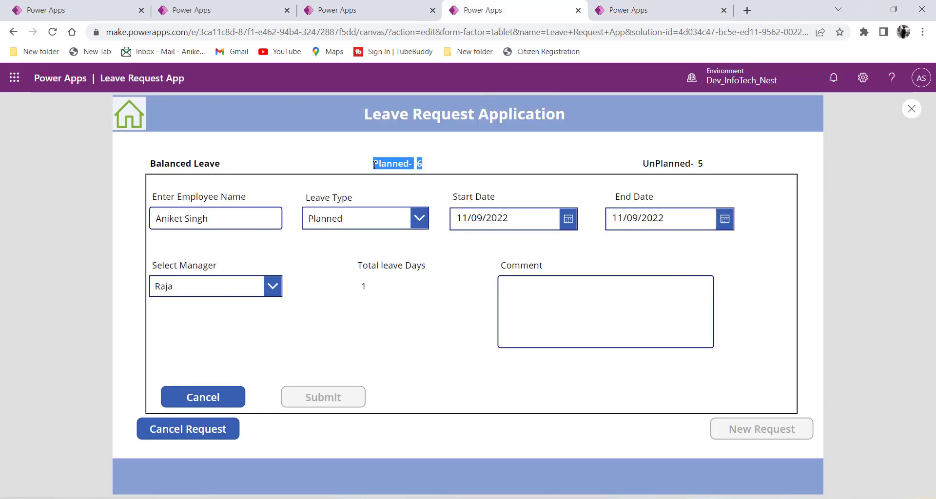
key("ctrl+a")
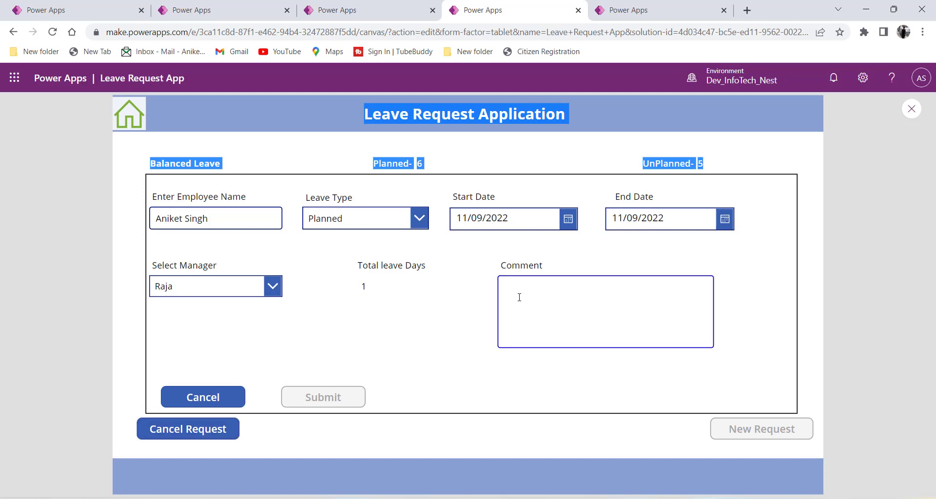
Step: Test the start date validation with the past date 11/08/2022, and set the Start Date back to 11/09/2022
left_click(574, 221)
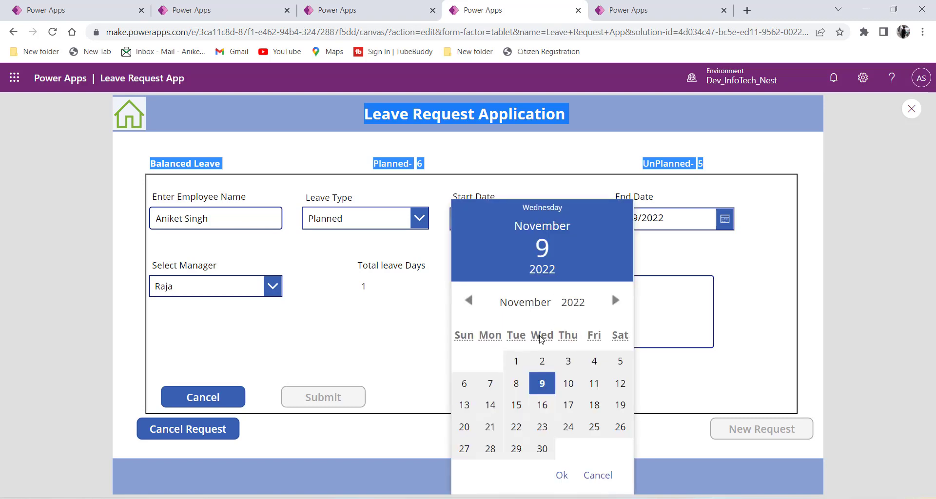
left_click(517, 384)
left_click(560, 476)
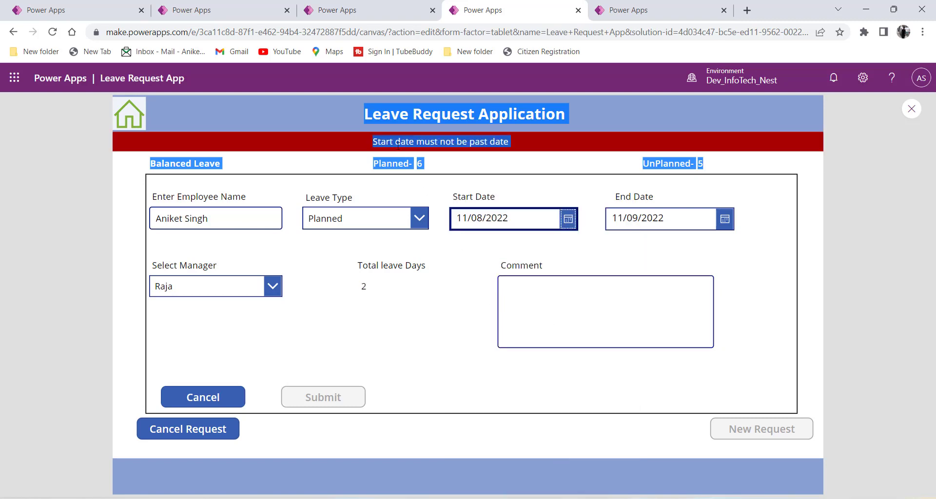
left_click(568, 219)
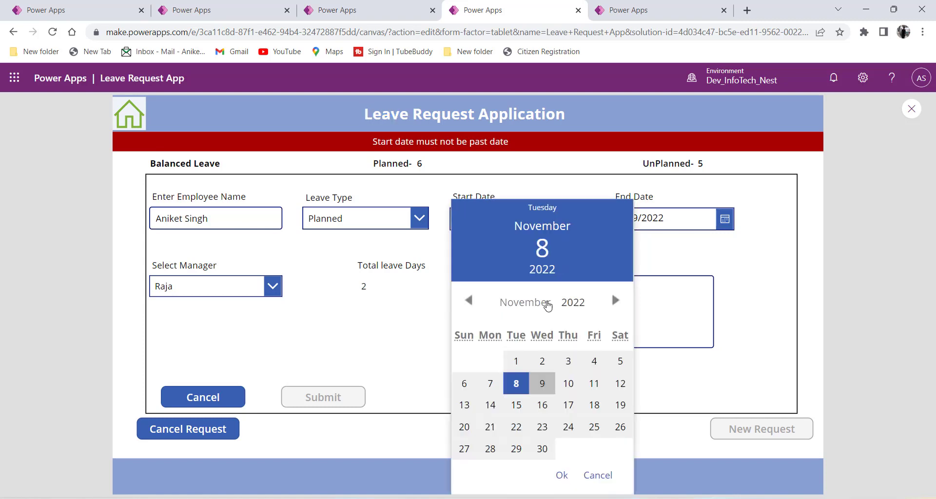
left_click(538, 385)
left_click(562, 474)
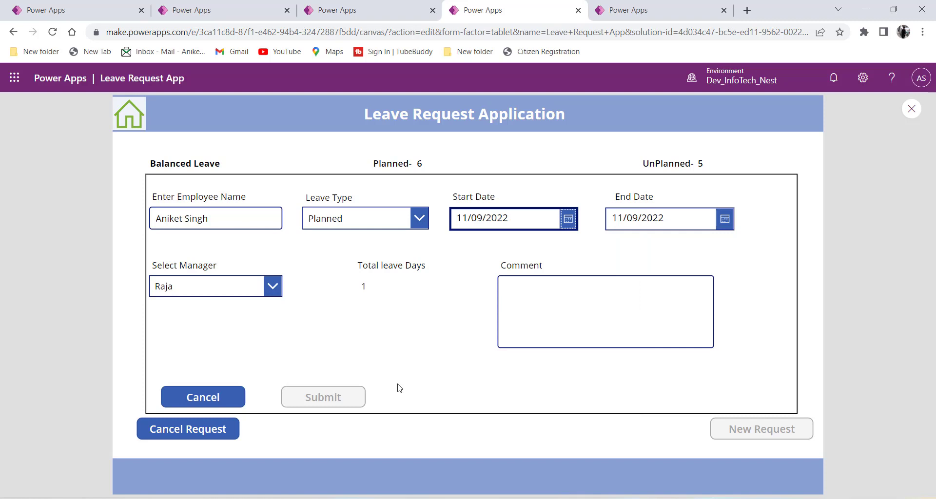
left_click(470, 498)
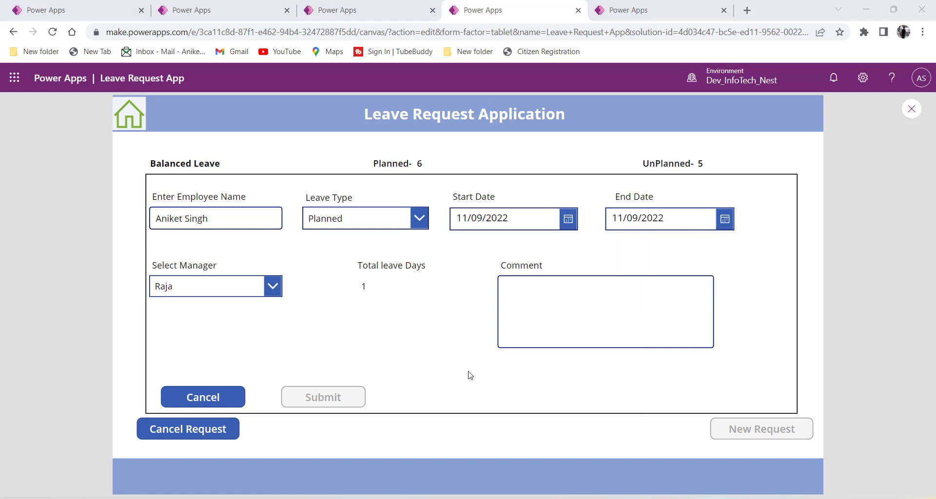